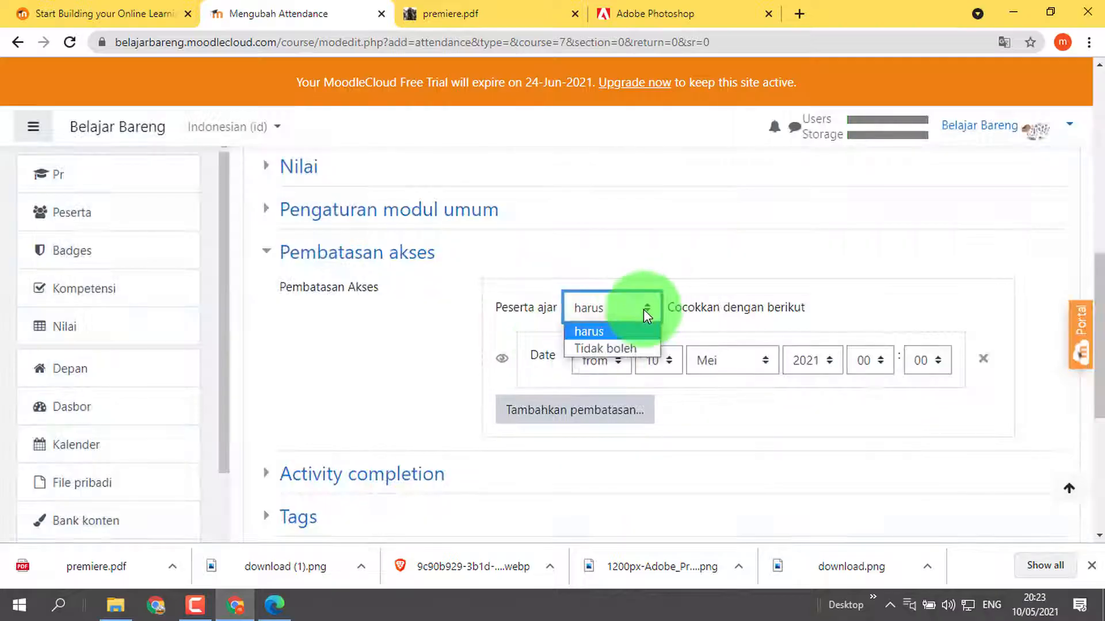
- Set the attendance activity's date restriction so that access opens from 10 Mei 2021 at 09:00
{"action": "left_click", "coordinate": [617, 363]}
{"action": "left_click", "coordinate": [662, 360]}
{"action": "left_click", "coordinate": [663, 362]}
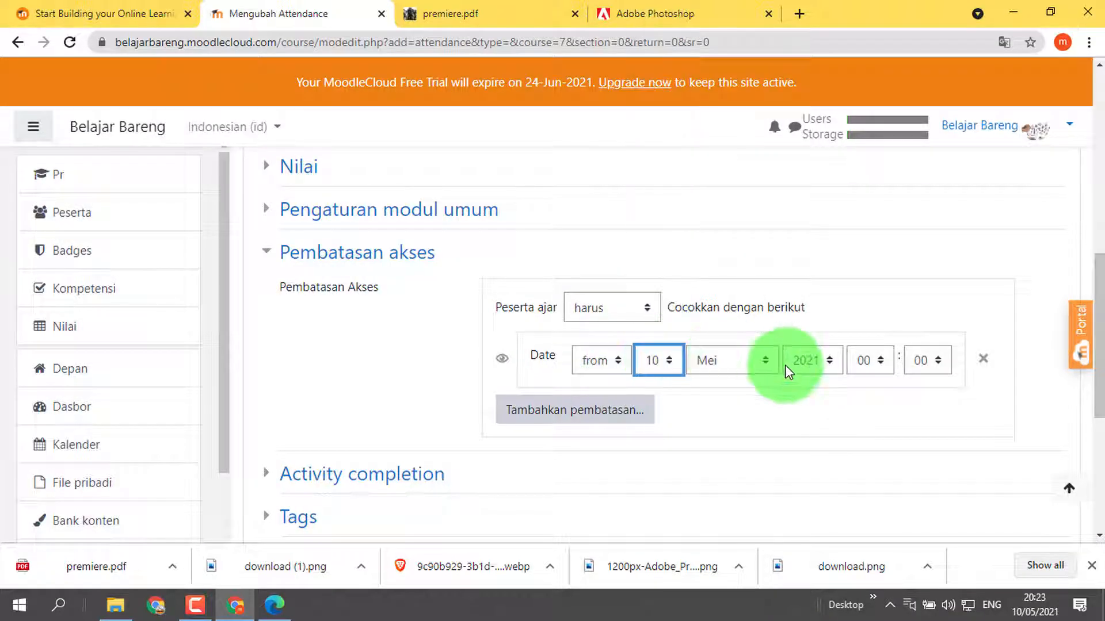
{"action": "left_click", "coordinate": [882, 359]}
{"action": "left_click", "coordinate": [878, 166]}
{"action": "left_click", "coordinate": [931, 361]}
{"action": "left_click", "coordinate": [921, 386]}
{"action": "scroll", "coordinate": [919, 403], "scroll_direction": "up", "scroll_amount": 1}
{"action": "left_click", "coordinate": [929, 391]}
- Save the Kehadiran 1 attendance and the Pengenalan Adobe Premiere file settings, returning to the course page each time
{"action": "left_click", "coordinate": [712, 453]}
{"action": "scroll", "coordinate": [715, 457], "scroll_direction": "down", "scroll_amount": 1}
{"action": "left_click", "coordinate": [628, 440]}
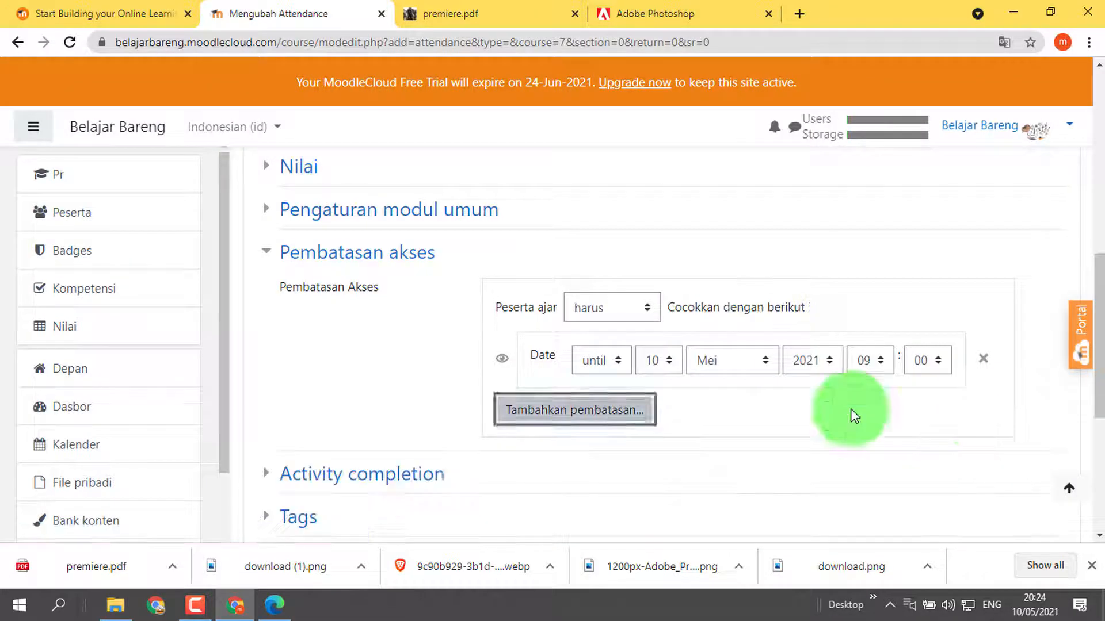
{"action": "scroll", "coordinate": [850, 414], "scroll_direction": "down", "scroll_amount": 5}
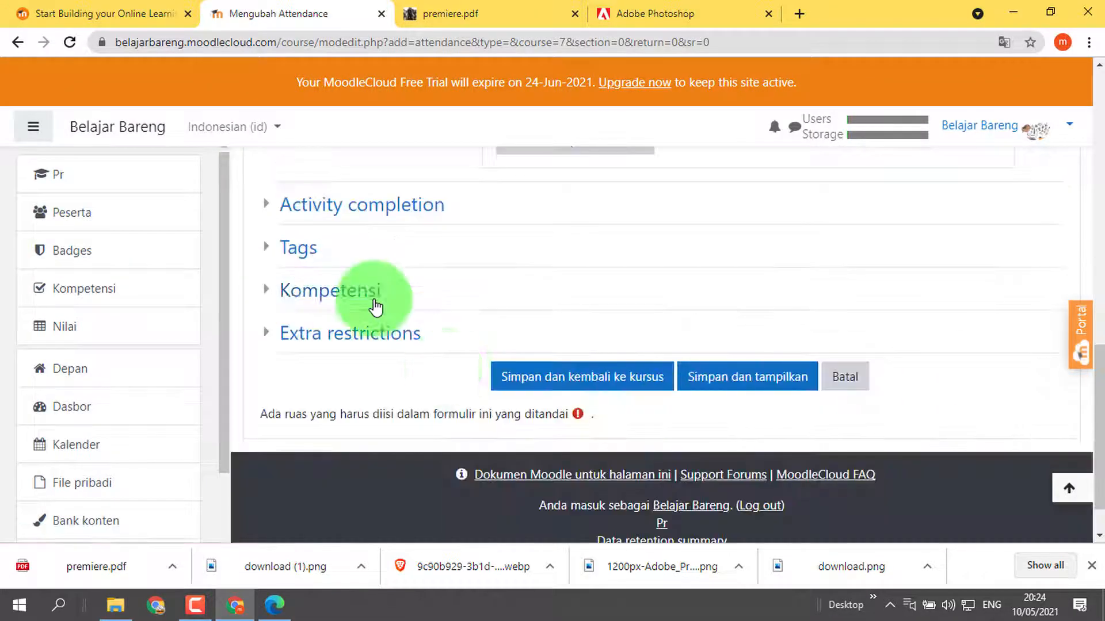
{"action": "left_click", "coordinate": [581, 377]}
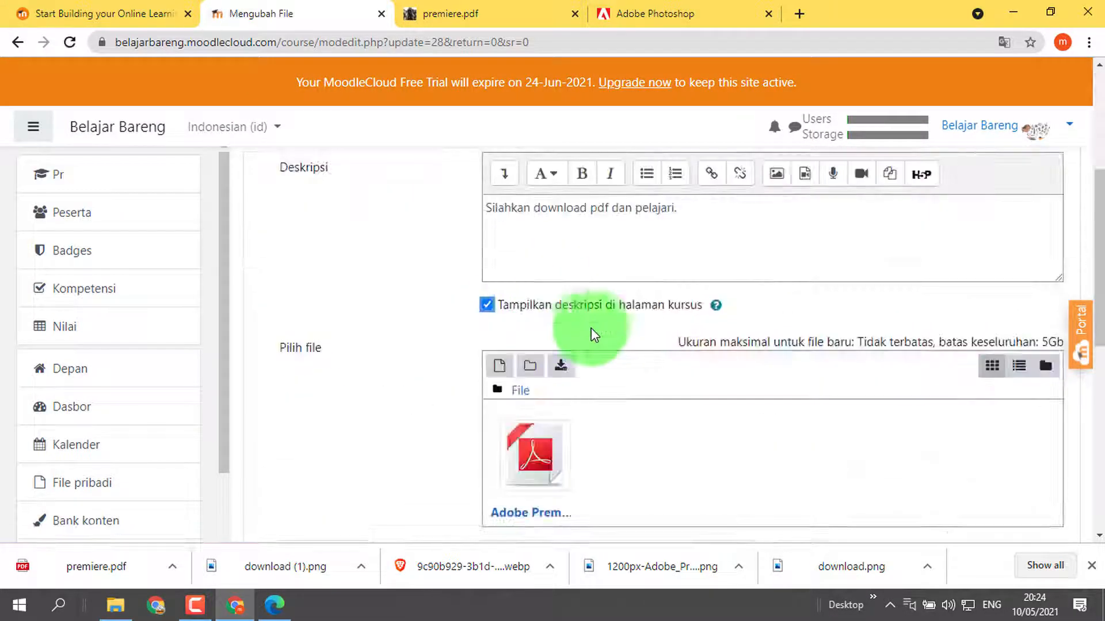
{"action": "scroll", "coordinate": [592, 333], "scroll_direction": "down", "scroll_amount": 10}
{"action": "left_click", "coordinate": [636, 323]}
- Add an Assignment activity to the Adobe Premiere course and name it "Tugas 1"
{"action": "left_click", "coordinate": [941, 379]}
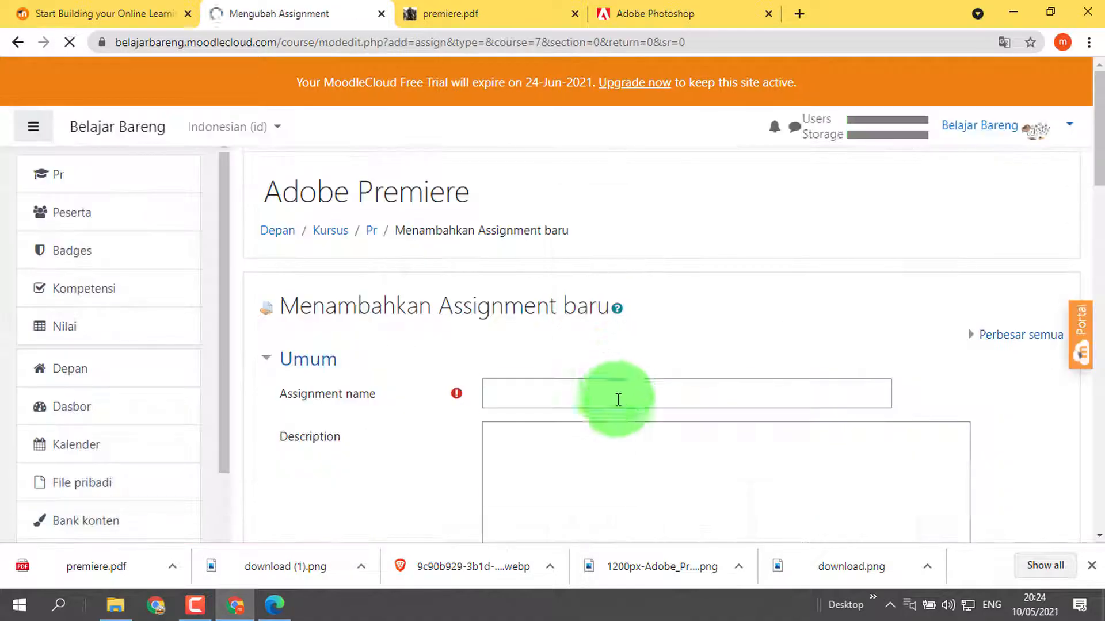
{"action": "left_click", "coordinate": [618, 396]}
{"action": "type", "text": "Tugas"}
{"action": "scroll", "coordinate": [741, 325], "scroll_direction": "down", "scroll_amount": 5}
{"action": "scroll", "coordinate": [741, 326], "scroll_direction": "down", "scroll_amount": 4}
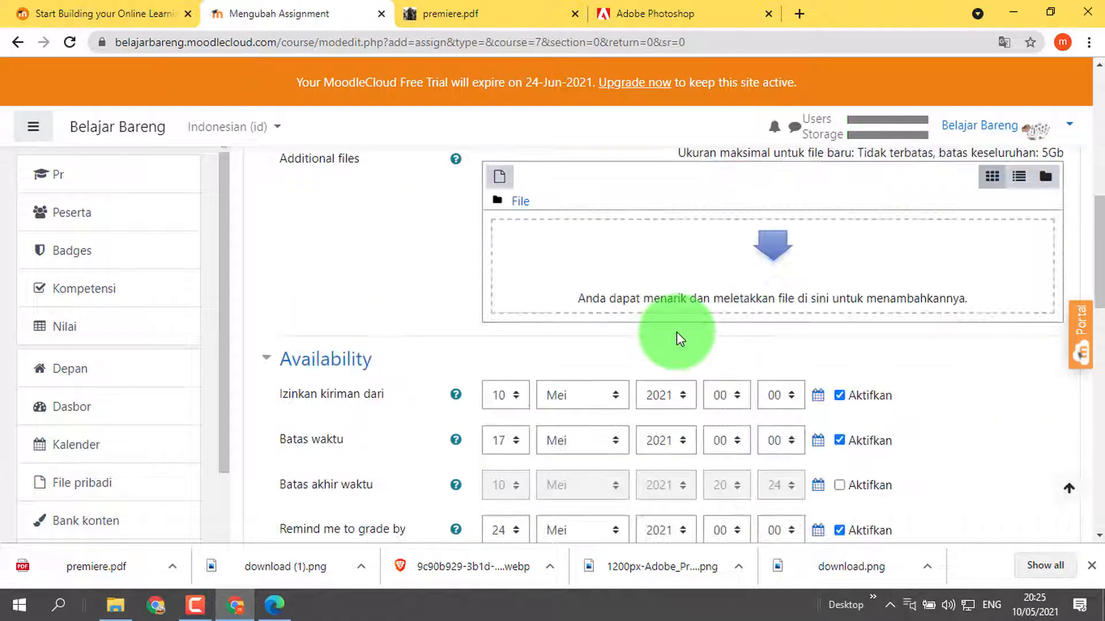
{"action": "scroll", "coordinate": [646, 458], "scroll_direction": "down", "scroll_amount": 12}
{"action": "scroll", "coordinate": [646, 454], "scroll_direction": "up", "scroll_amount": 20}
- Enter an assignment description beginning "Buatlah video intro dengan durasi" and save it, returning to the course
{"action": "left_click", "coordinate": [610, 472]}
{"action": "type", "text": "Buatlah video i"}
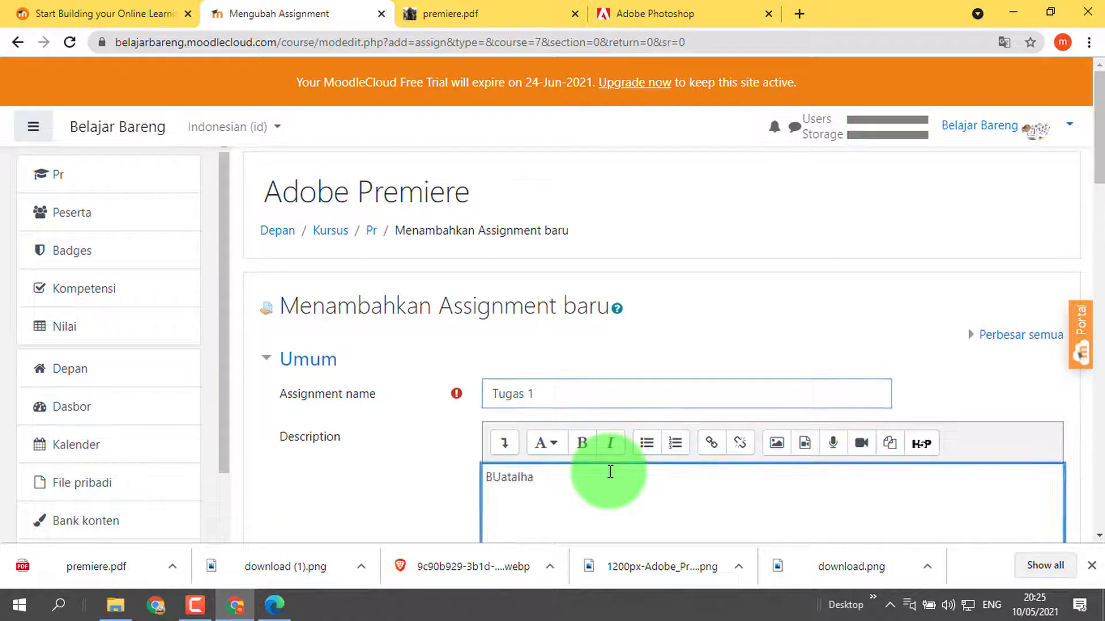
{"action": "type", "text": "ntro den"}
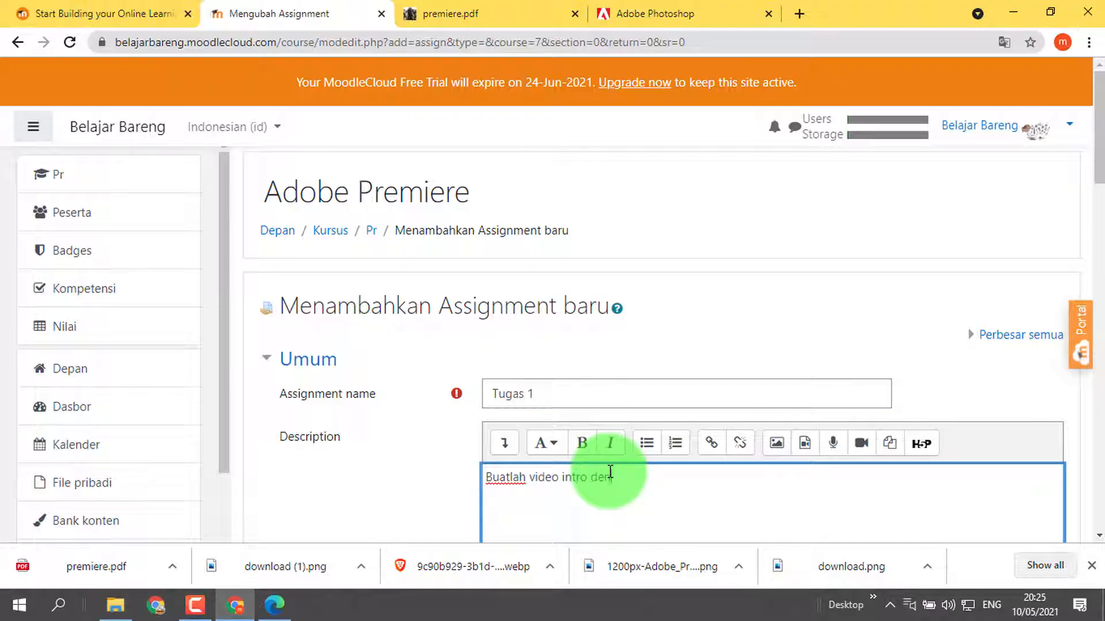
{"action": "type", "text": "gan durasi 15"}
{"action": "scroll", "coordinate": [610, 472], "scroll_direction": "down", "scroll_amount": 15}
{"action": "left_click", "coordinate": [579, 318]}
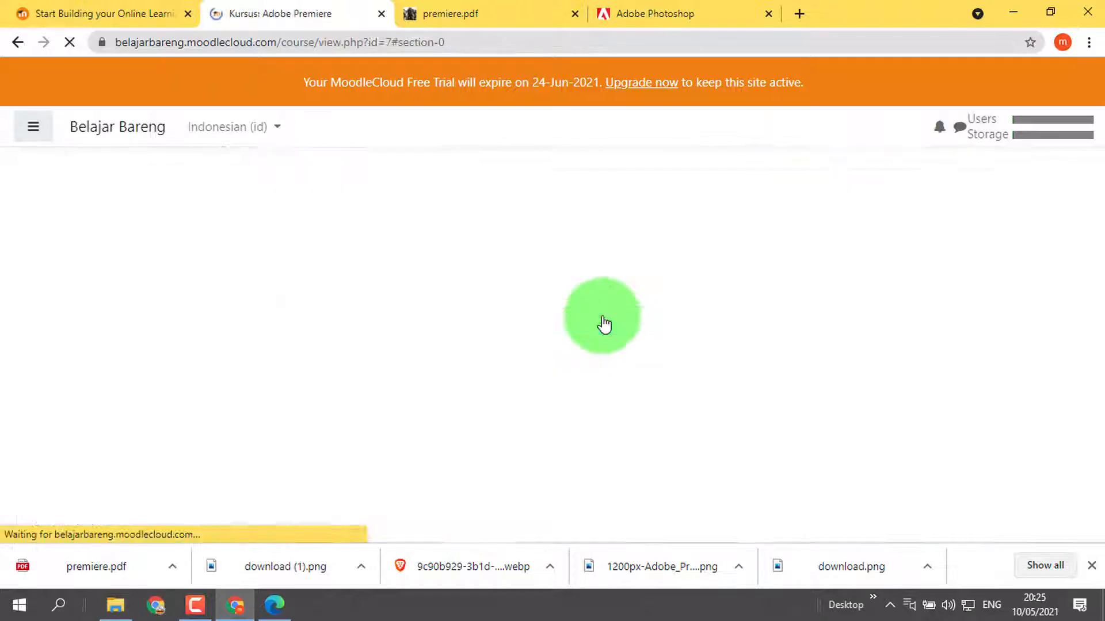
- Open the site's front page and look through its list of available courses
{"action": "left_click", "coordinate": [109, 134]}
{"action": "scroll", "coordinate": [521, 357], "scroll_direction": "down", "scroll_amount": 9}
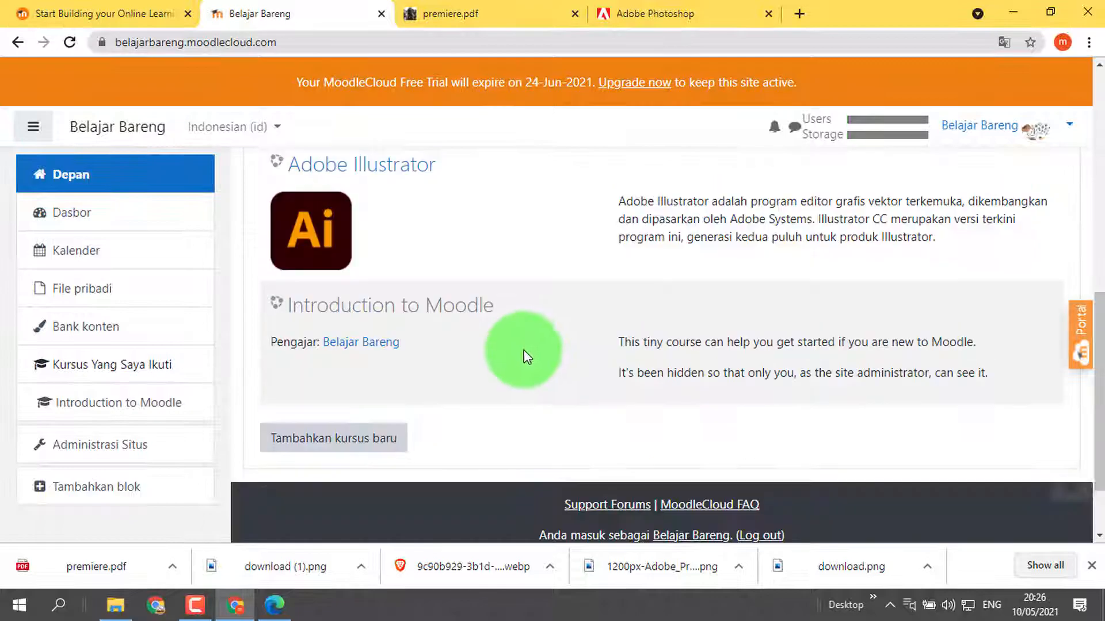
{"action": "scroll", "coordinate": [519, 367], "scroll_direction": "up", "scroll_amount": 4}
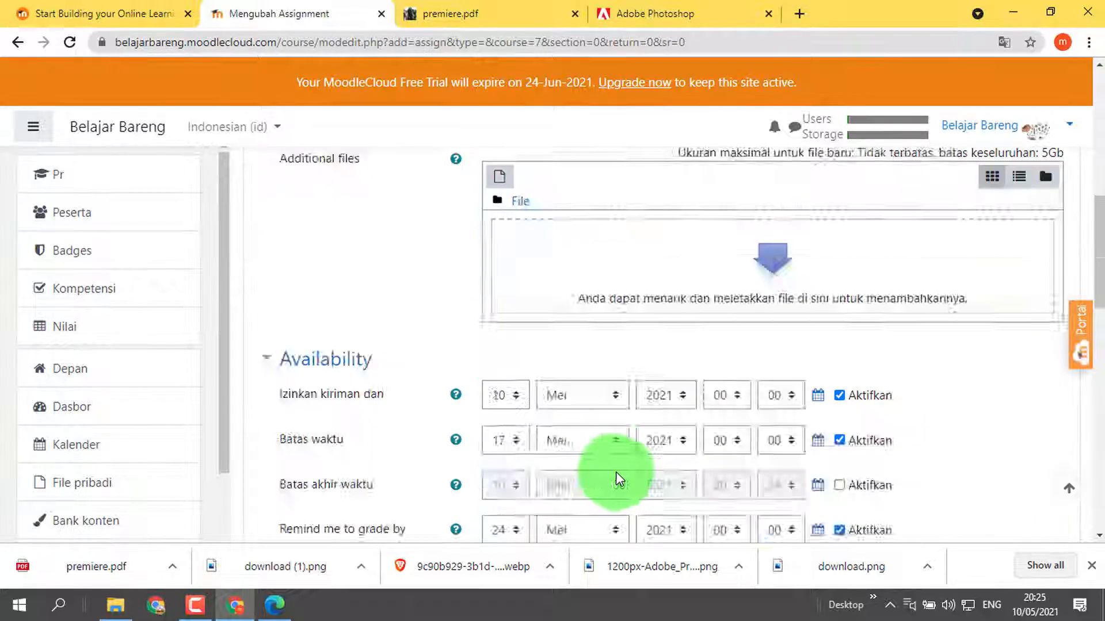
- Save the assignment back to the course and review the course list on the site's front page
{"action": "scroll", "coordinate": [616, 476], "scroll_direction": "down", "scroll_amount": 10}
{"action": "left_click", "coordinate": [602, 316]}
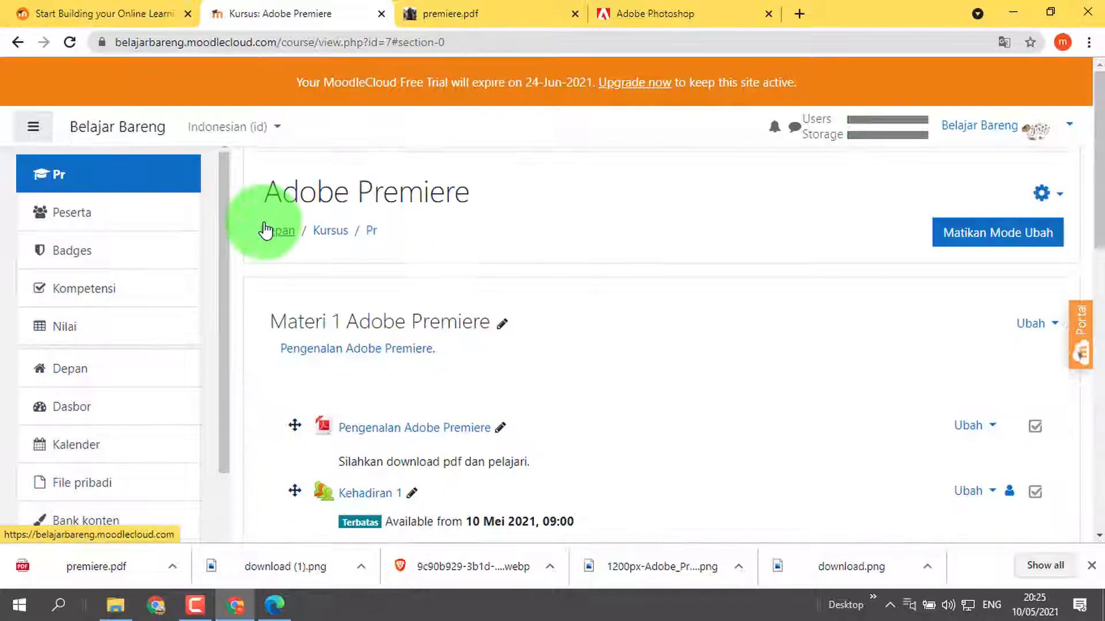
{"action": "left_click", "coordinate": [107, 131]}
{"action": "scroll", "coordinate": [575, 334], "scroll_direction": "down", "scroll_amount": 8}
{"action": "scroll", "coordinate": [535, 346], "scroll_direction": "up", "scroll_amount": 2}
{"action": "scroll", "coordinate": [525, 358], "scroll_direction": "down", "scroll_amount": 2}
{"action": "scroll", "coordinate": [523, 358], "scroll_direction": "up", "scroll_amount": 5}
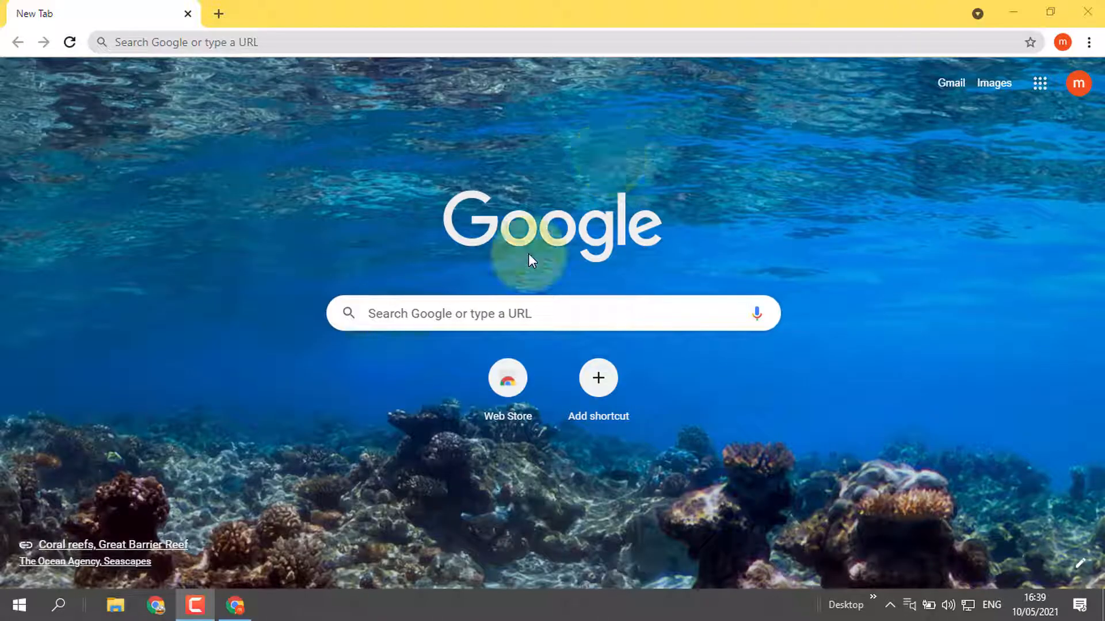
- Search Google for "moodle" and open the Moodle site's getting-started page
{"action": "left_click", "coordinate": [508, 314]}
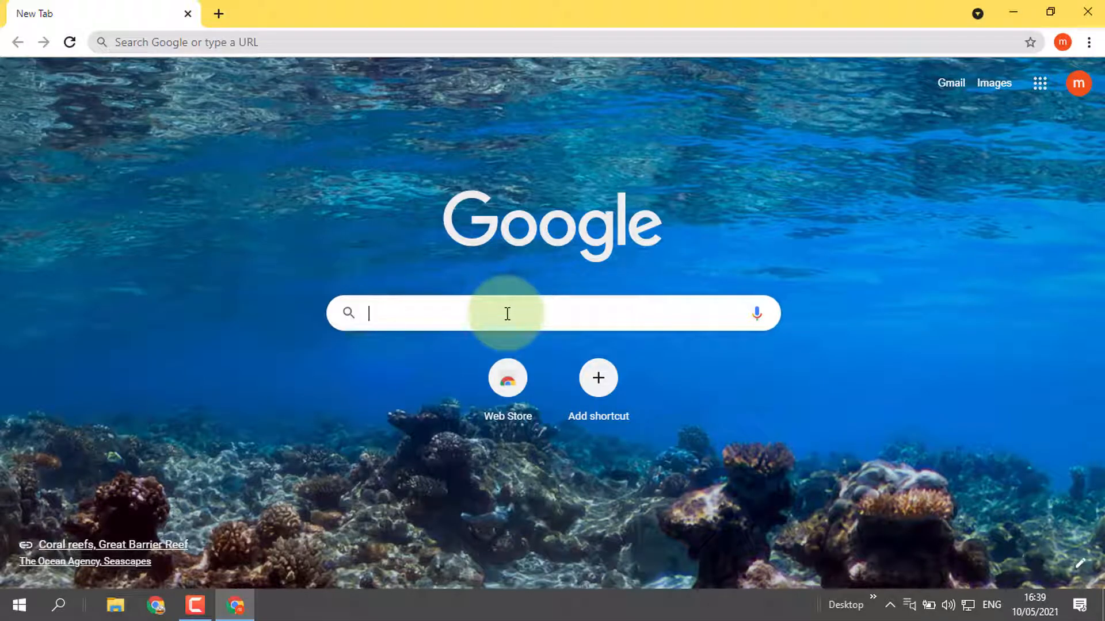
{"action": "type", "text": "mood"}
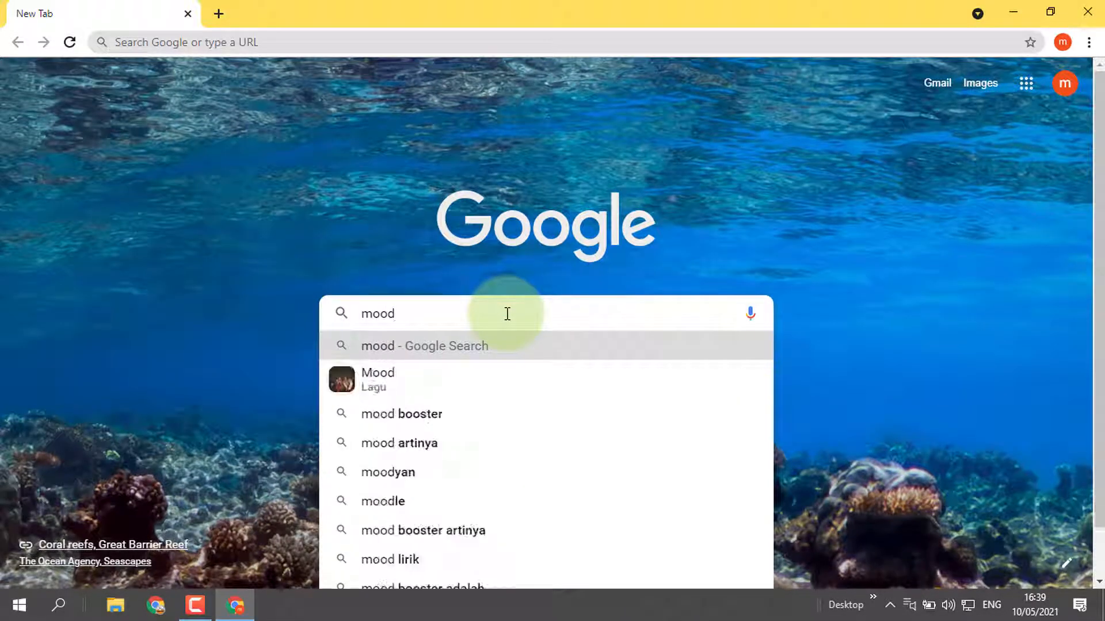
{"action": "type", "text": "le"}
{"action": "key", "text": "Return"}
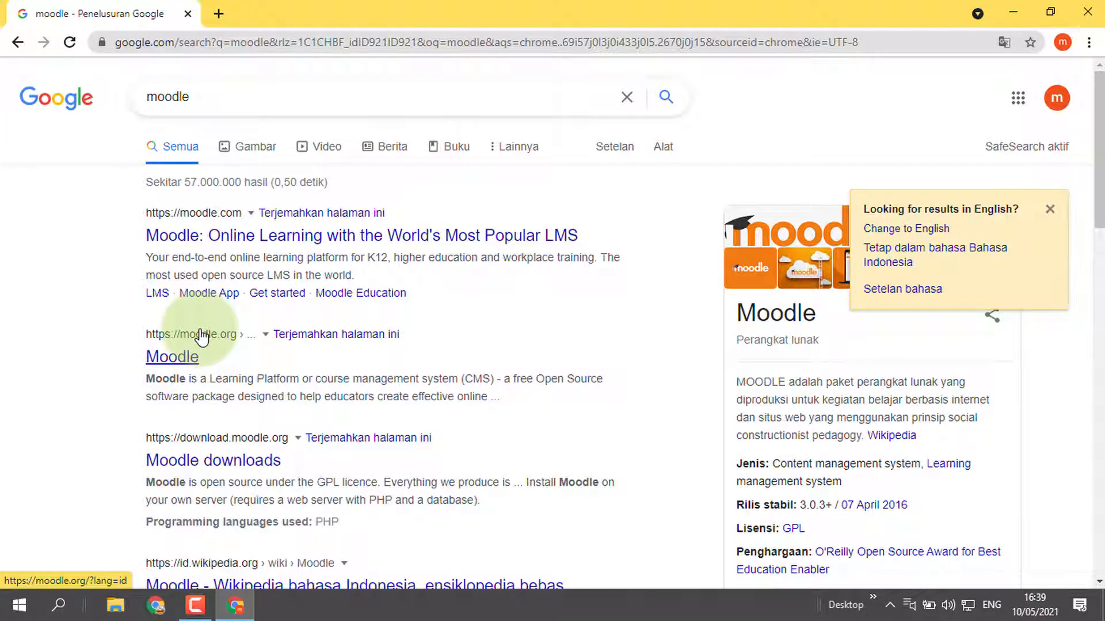
{"action": "left_click", "coordinate": [201, 338]}
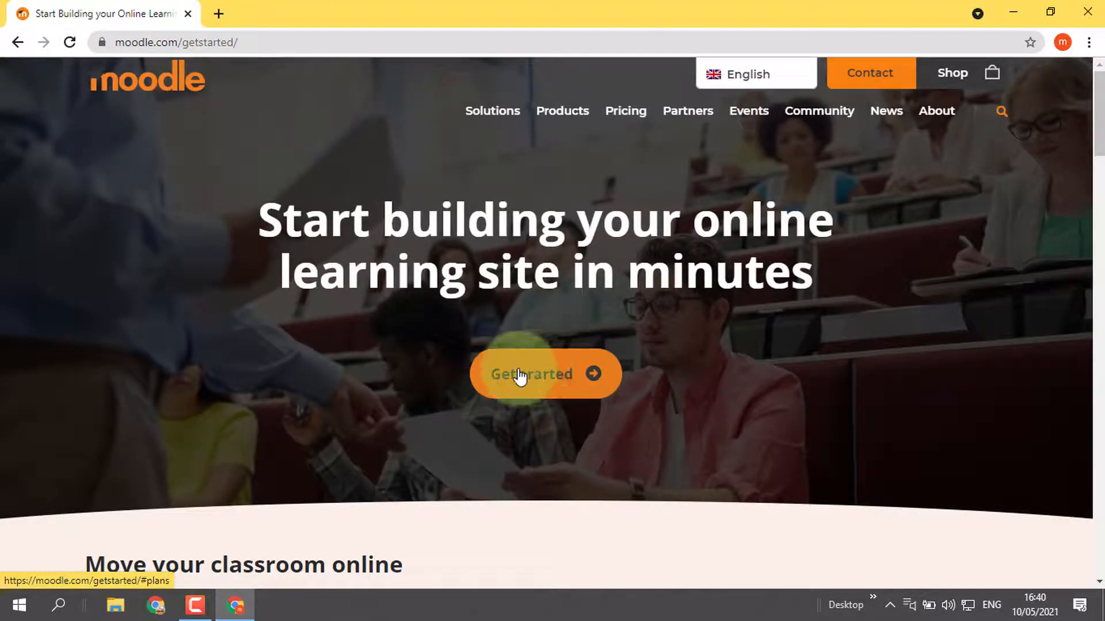
- Examine the MoodleCloud plans, comparing prices, user and storage limits, and the detailed feature table
{"action": "left_click", "coordinate": [519, 375]}
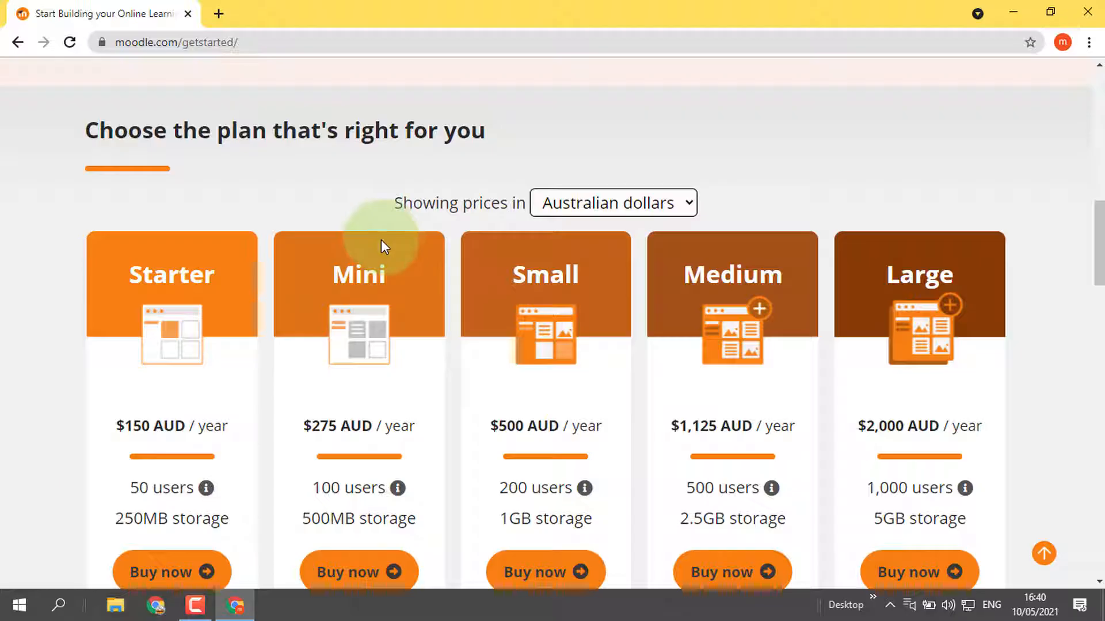
{"action": "scroll", "coordinate": [380, 245], "scroll_direction": "down", "scroll_amount": 5}
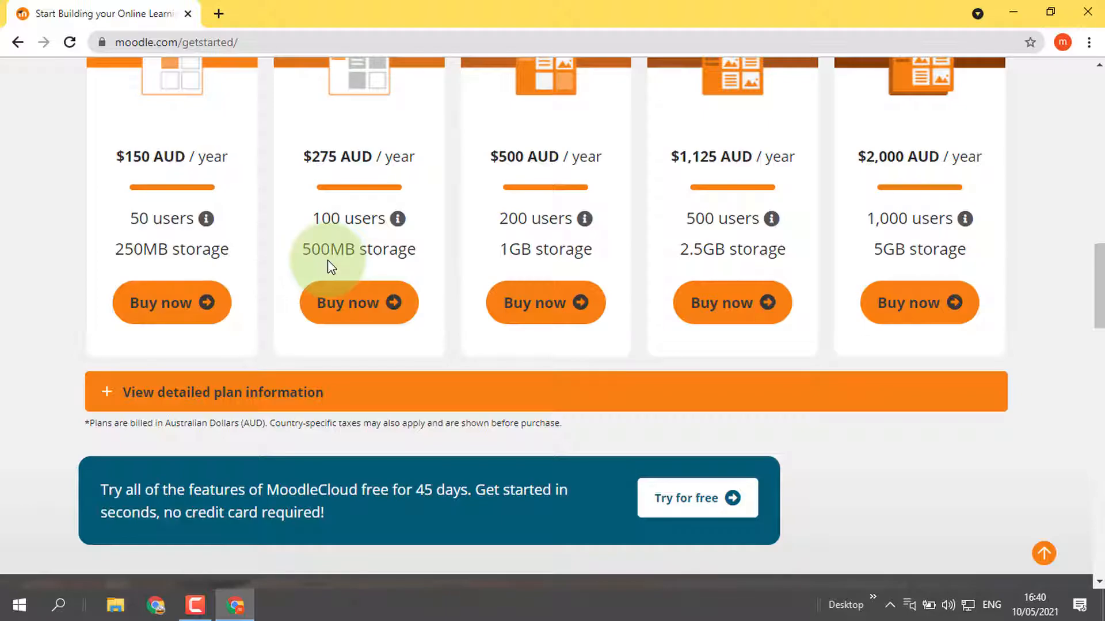
{"action": "left_click", "coordinate": [104, 396]}
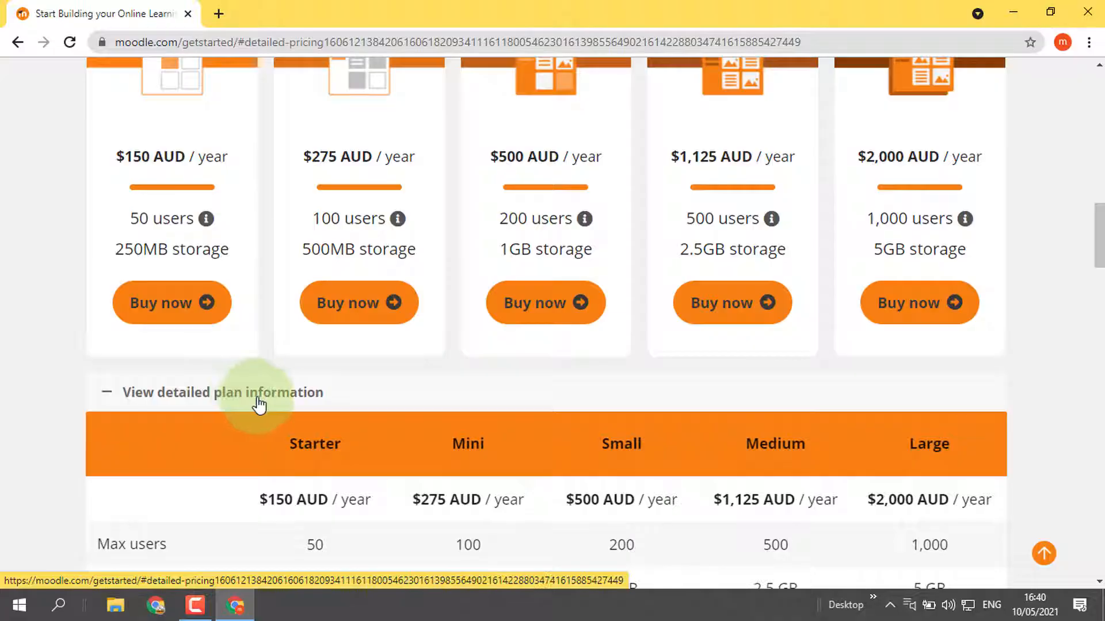
{"action": "scroll", "coordinate": [254, 405], "scroll_direction": "down", "scroll_amount": 5}
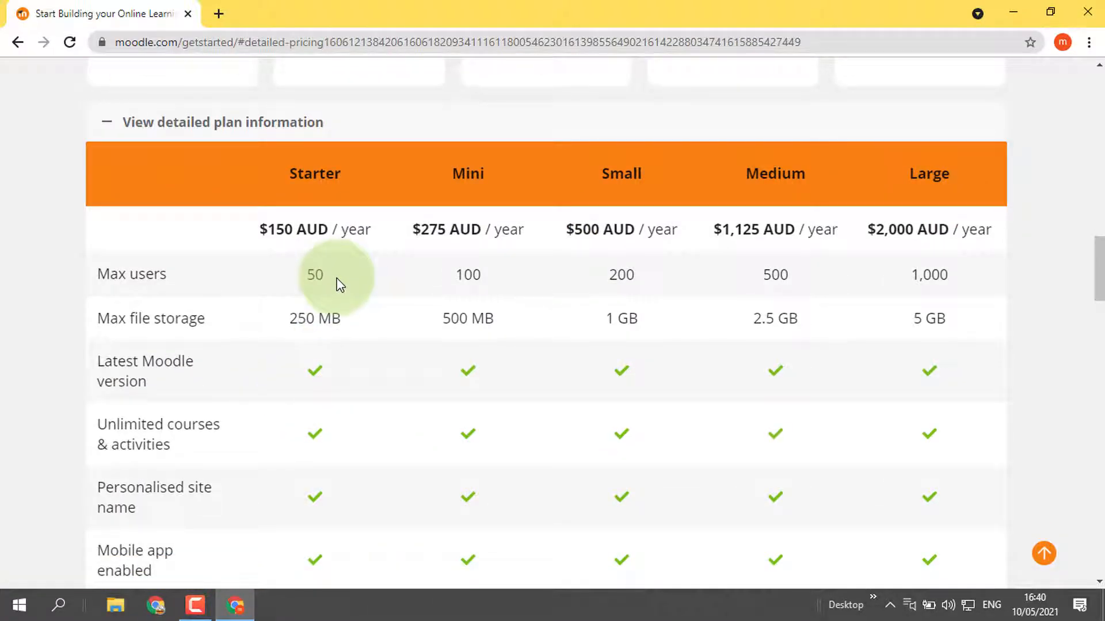
{"action": "scroll", "coordinate": [345, 285], "scroll_direction": "down", "scroll_amount": 5}
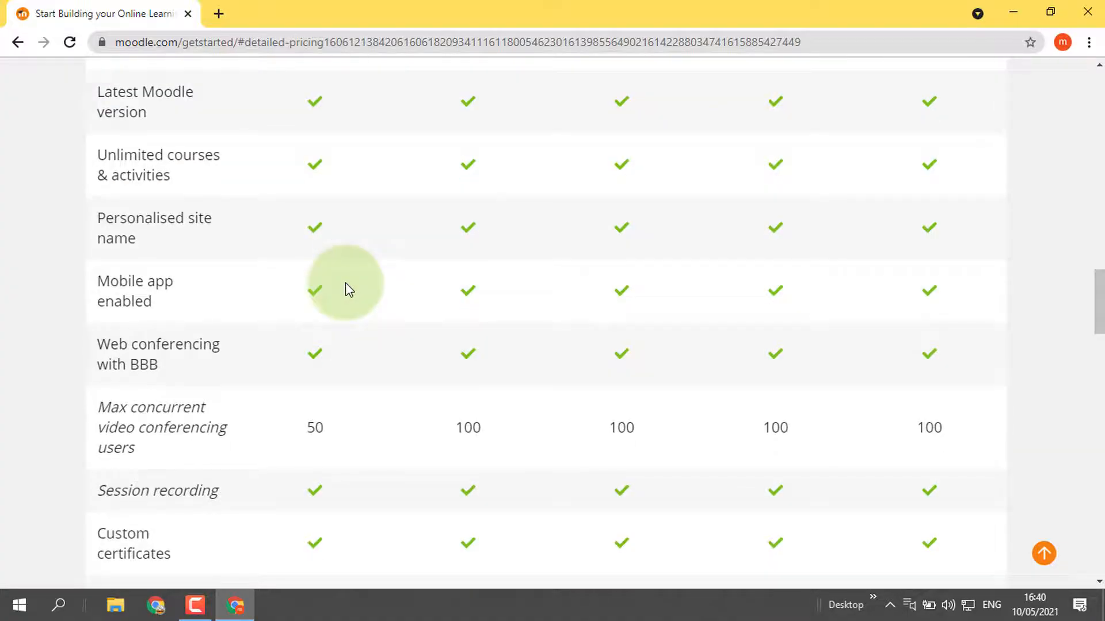
{"action": "scroll", "coordinate": [345, 283], "scroll_direction": "down", "scroll_amount": 5}
{"action": "scroll", "coordinate": [346, 283], "scroll_direction": "down", "scroll_amount": 5}
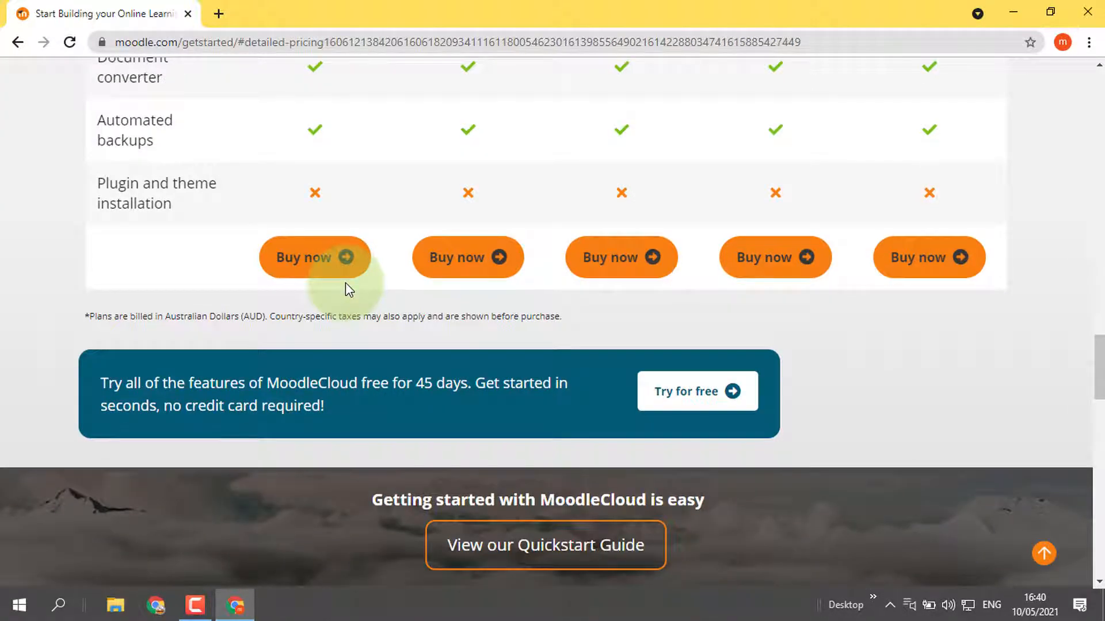
{"action": "scroll", "coordinate": [362, 312], "scroll_direction": "up", "scroll_amount": 1}
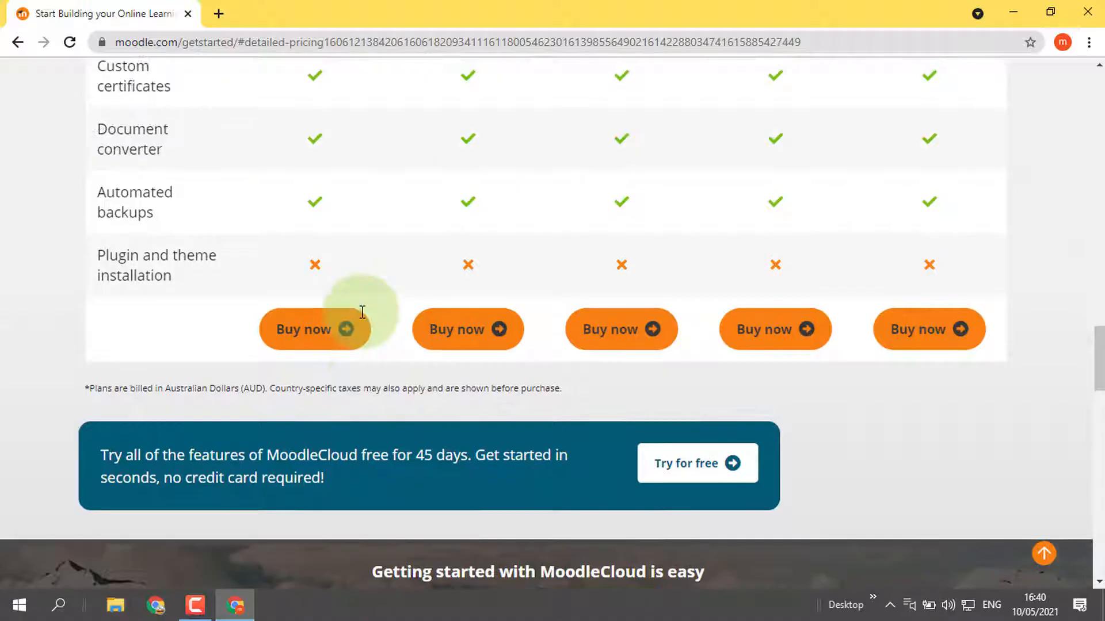
{"action": "scroll", "coordinate": [362, 312], "scroll_direction": "up", "scroll_amount": 3}
{"action": "scroll", "coordinate": [361, 312], "scroll_direction": "down", "scroll_amount": 4}
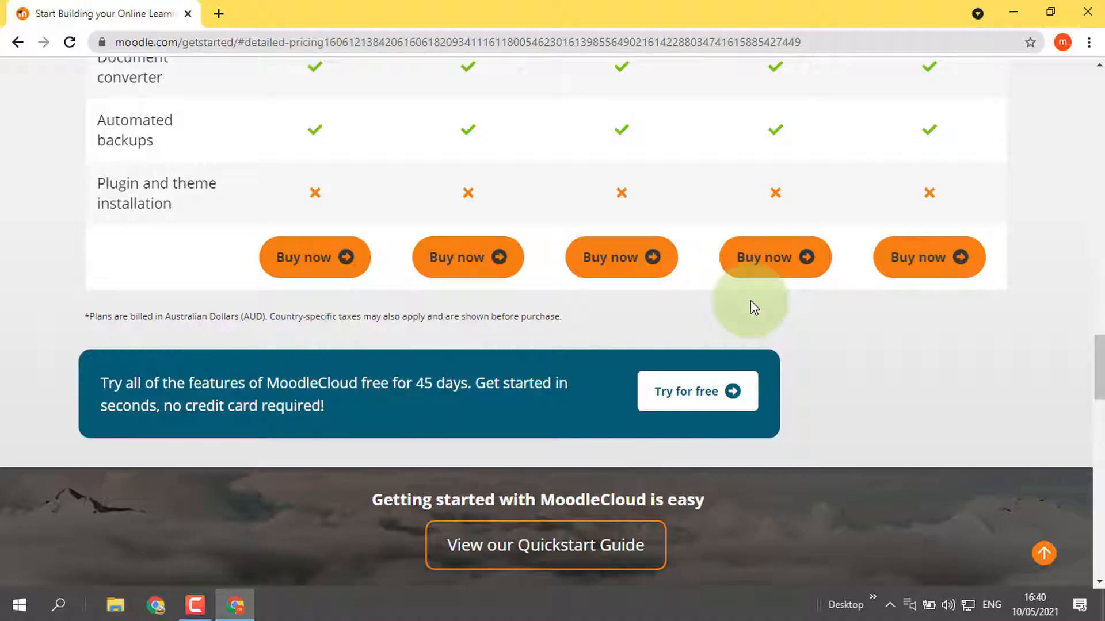
- Start the free MoodleCloud trial with a new account and accept the site's cookies
{"action": "left_click", "coordinate": [660, 397]}
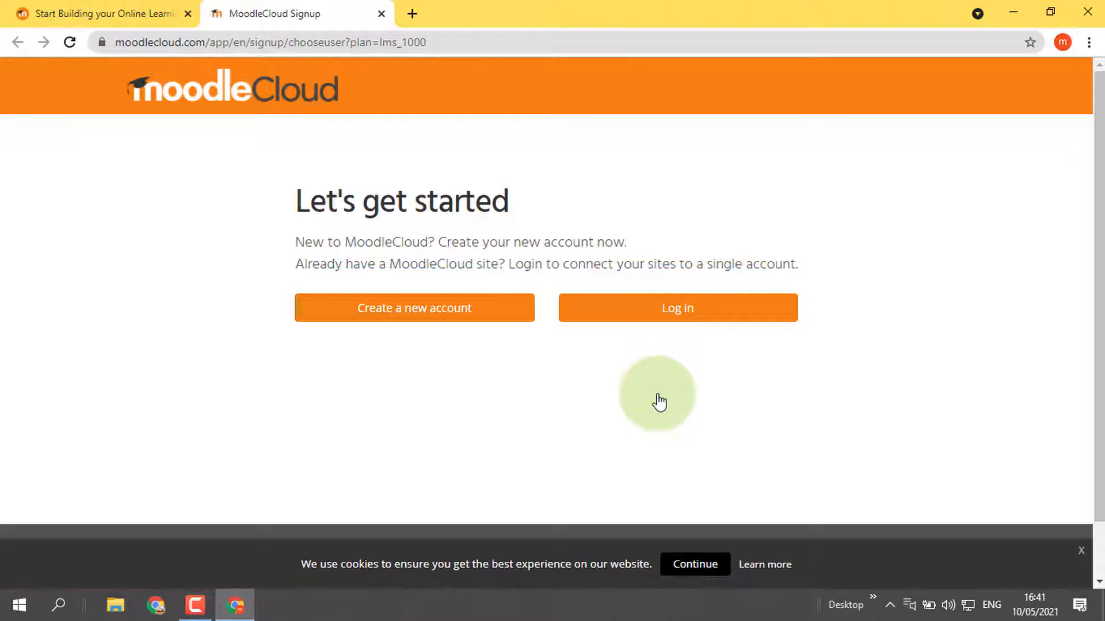
{"action": "left_click", "coordinate": [437, 310]}
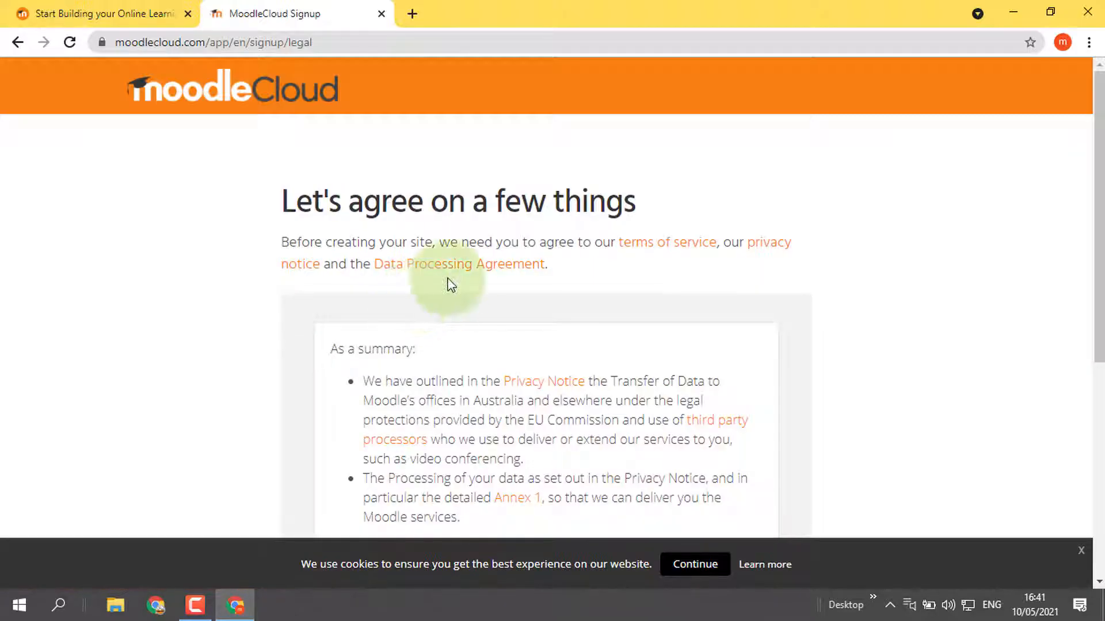
{"action": "left_click", "coordinate": [699, 566]}
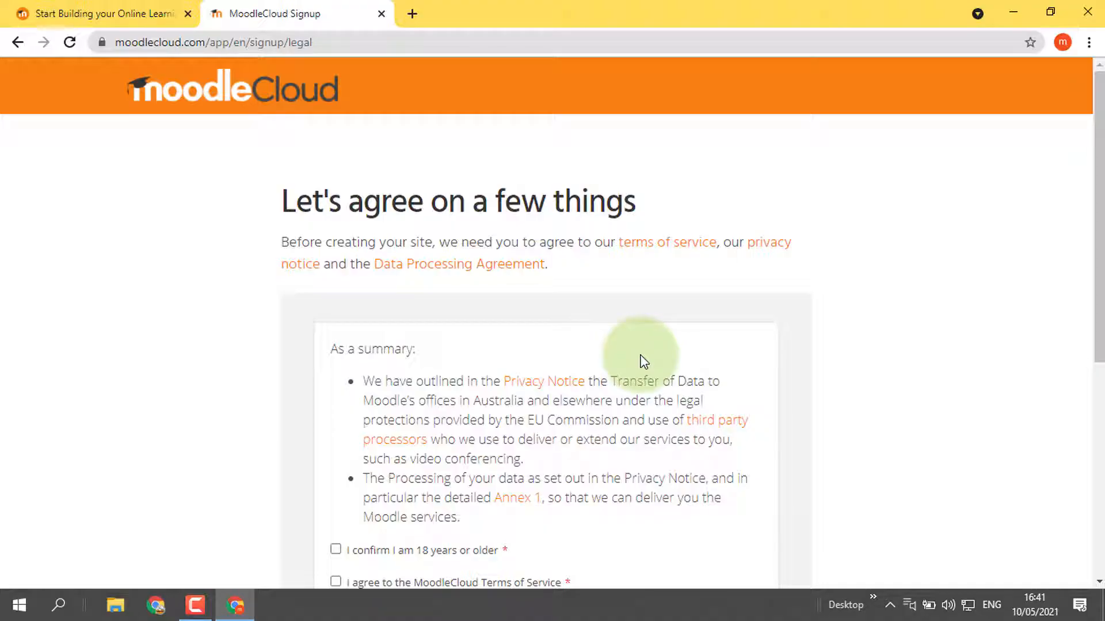
- Confirm being 18 or older, agree to the Terms of Service, Privacy Notice and Data Processing Agreement, and proceed
{"action": "scroll", "coordinate": [643, 361], "scroll_direction": "down", "scroll_amount": 3}
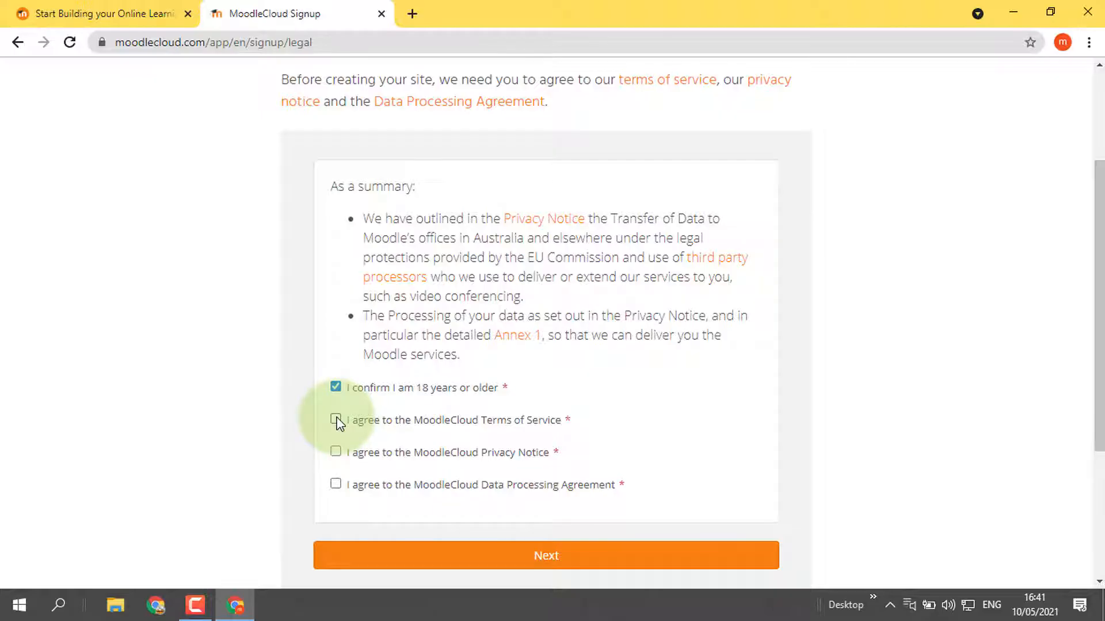
{"action": "left_click", "coordinate": [336, 452]}
{"action": "left_click", "coordinate": [337, 484]}
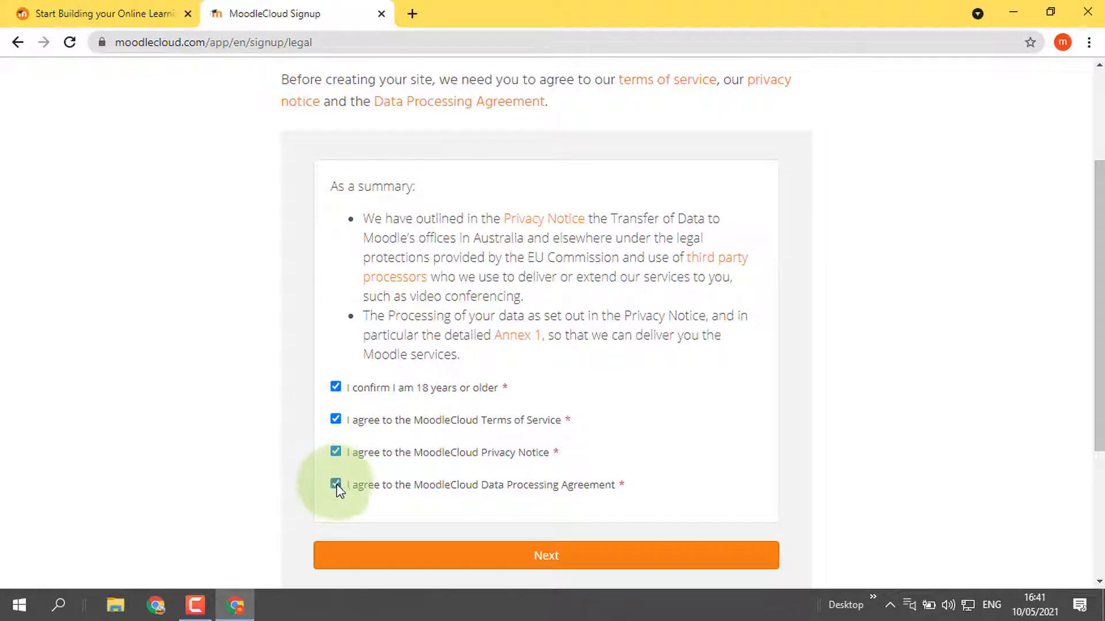
{"action": "left_click", "coordinate": [506, 565]}
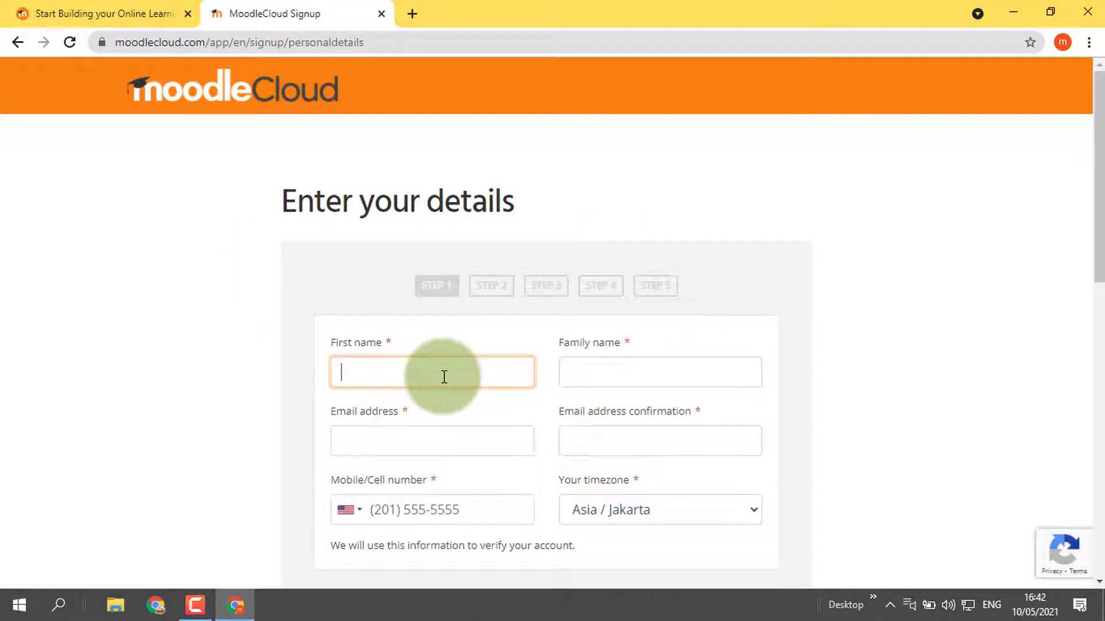
- Fill in the account holder's first name, family name, email address and email confirmation
{"action": "type", "text": "Belajar"}
{"action": "key", "text": "Tab"}
{"action": "type", "text": "Bareng"}
{"action": "key", "text": "Tab"}
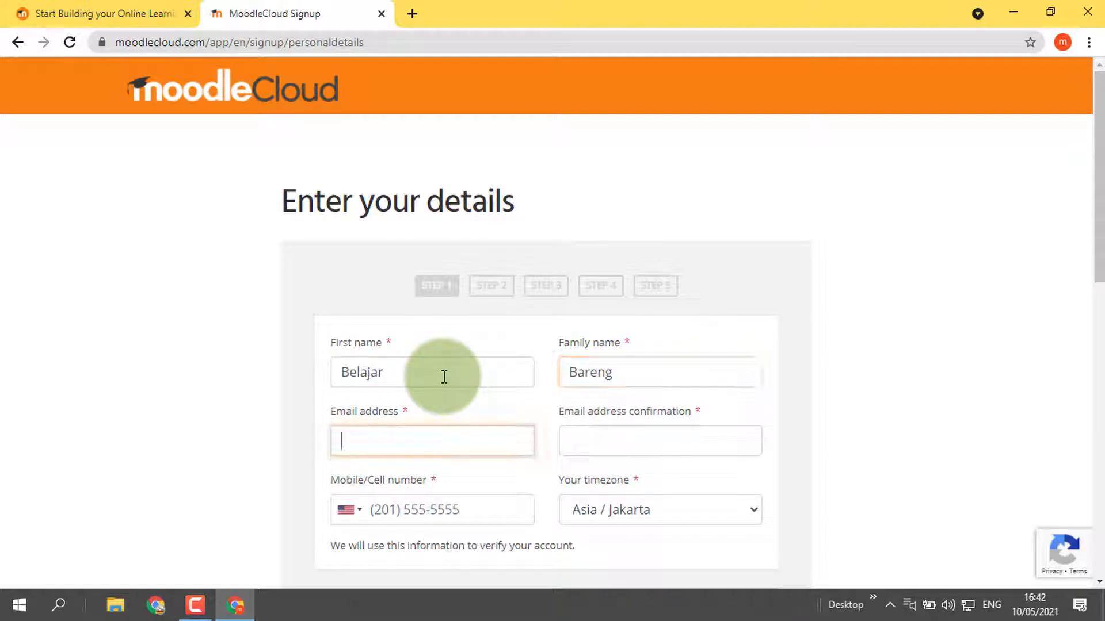
{"action": "key", "text": "ctrl+v"}
{"action": "key", "text": "Tab"}
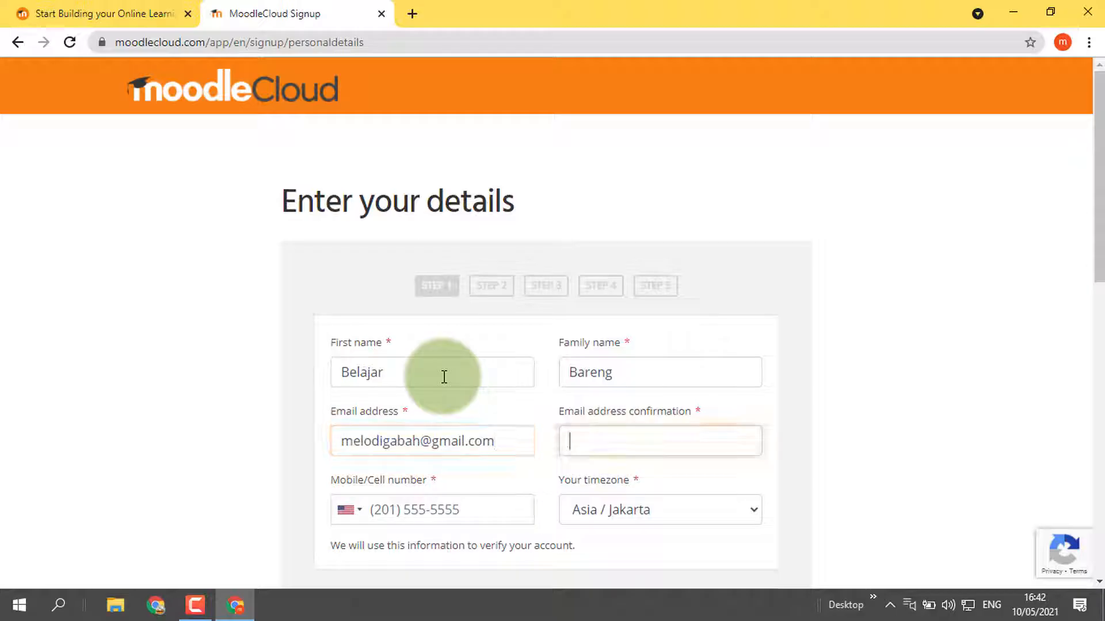
{"action": "key", "text": "ctrl+v"}
- Enter the account holder's mobile number with the Indonesia +62 country code and check the timezone selection
{"action": "left_click_drag", "start_coordinate": [1098, 153], "coordinate": [1098, 215]}
{"action": "left_click", "coordinate": [400, 361]}
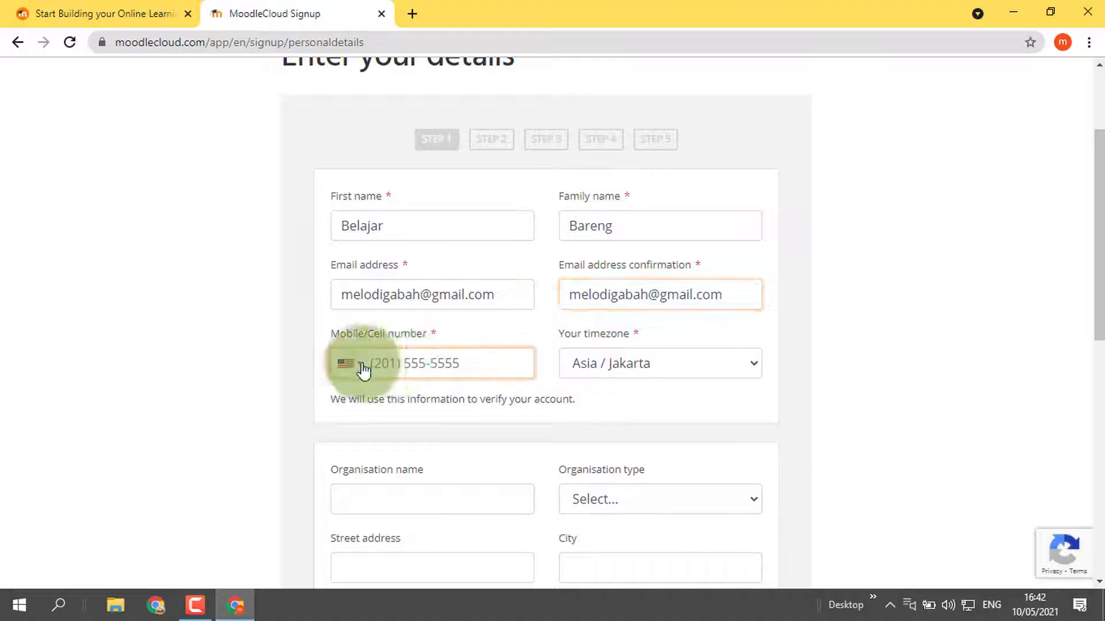
{"action": "left_click", "coordinate": [347, 363]}
{"action": "key", "text": "i"}
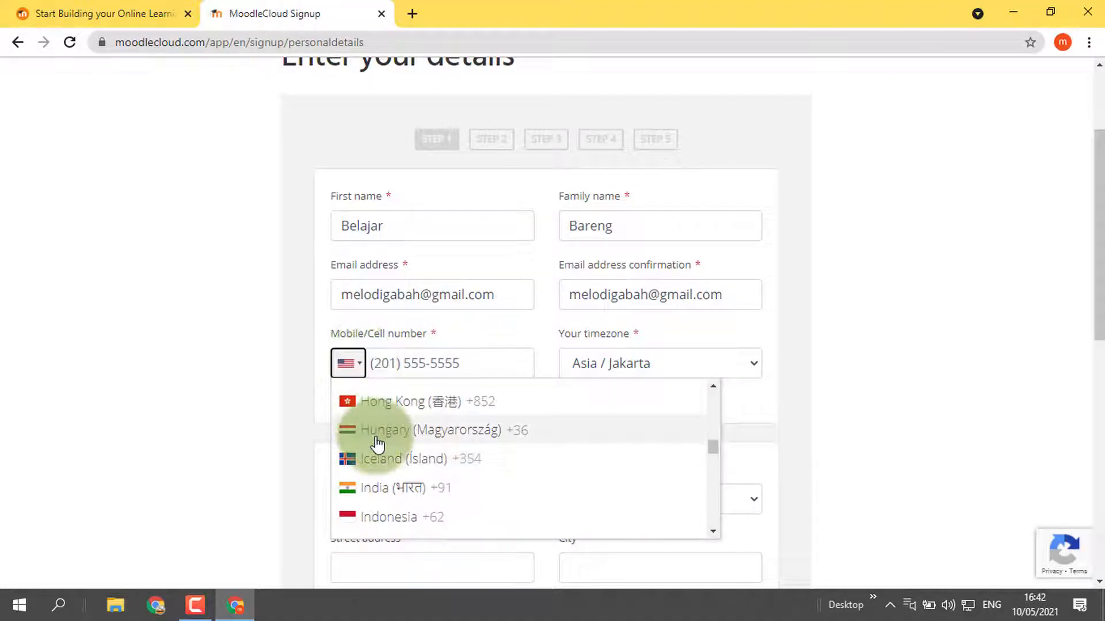
{"action": "left_click", "coordinate": [380, 517]}
{"action": "key", "text": "Tab"}
{"action": "left_click", "coordinate": [673, 362]}
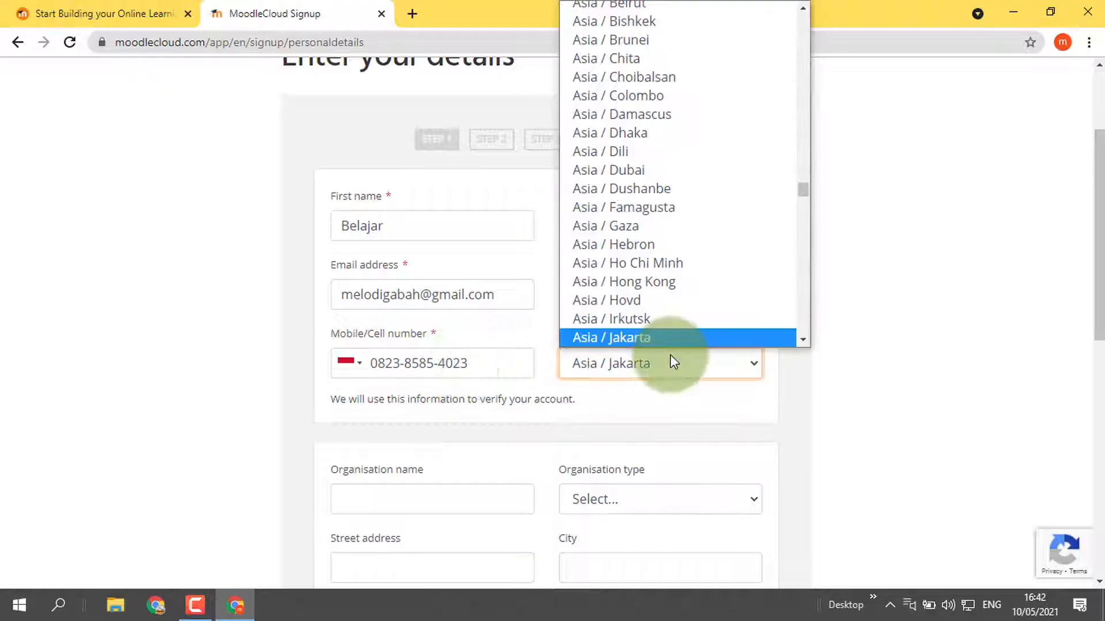
{"action": "left_click", "coordinate": [673, 363]}
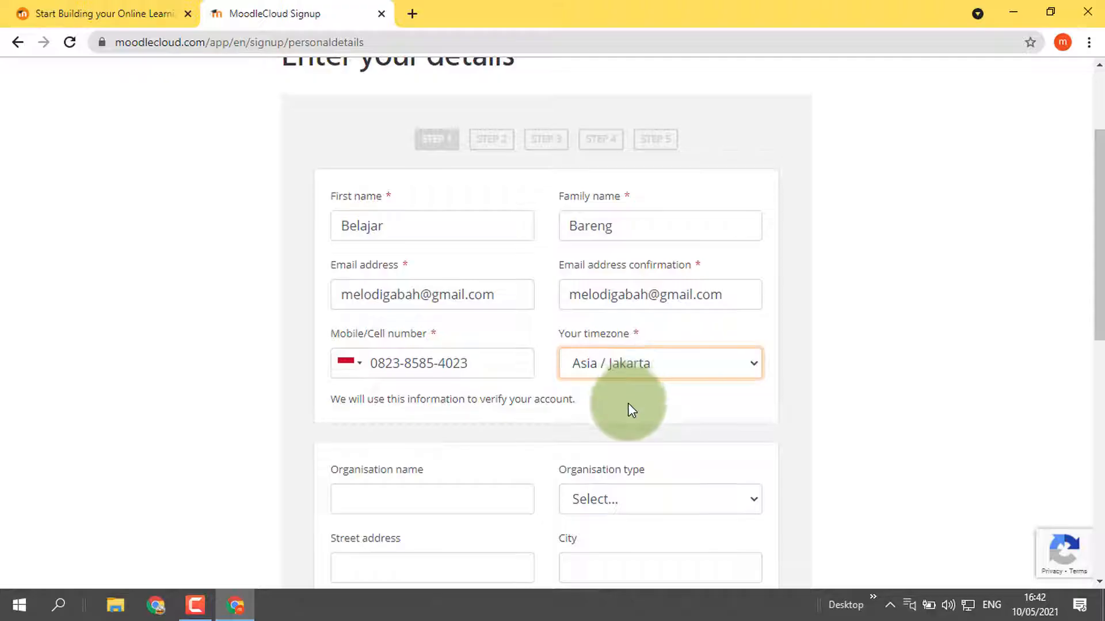
- Enter the organisation name "Belajar Bareng" and set the organisation type to Other
{"action": "left_click", "coordinate": [426, 502]}
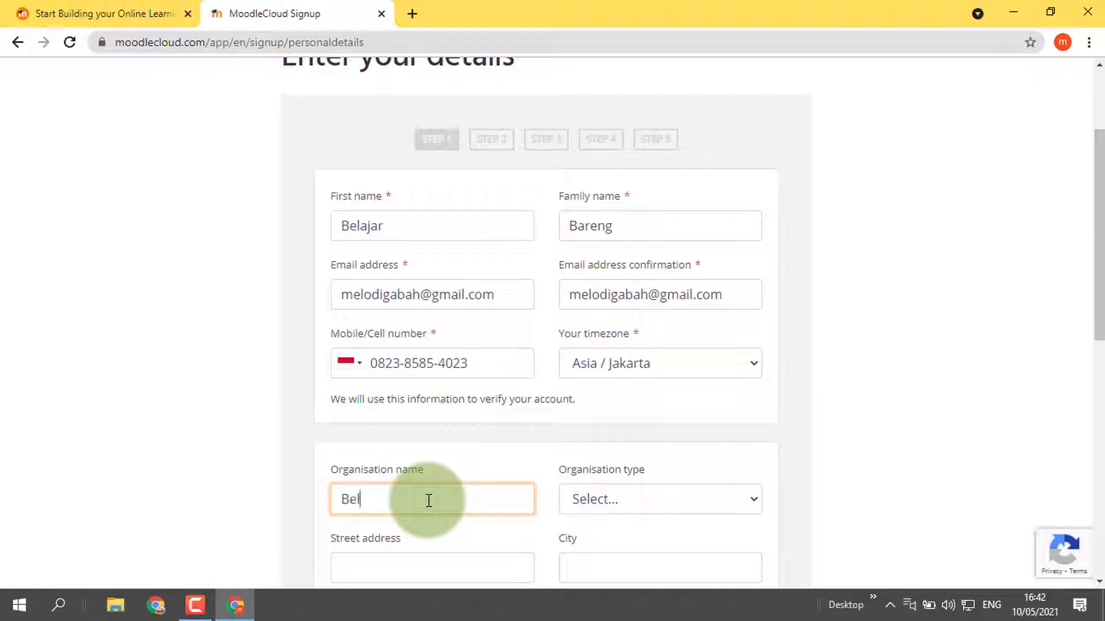
{"action": "type", "text": "Belajar Bareng"}
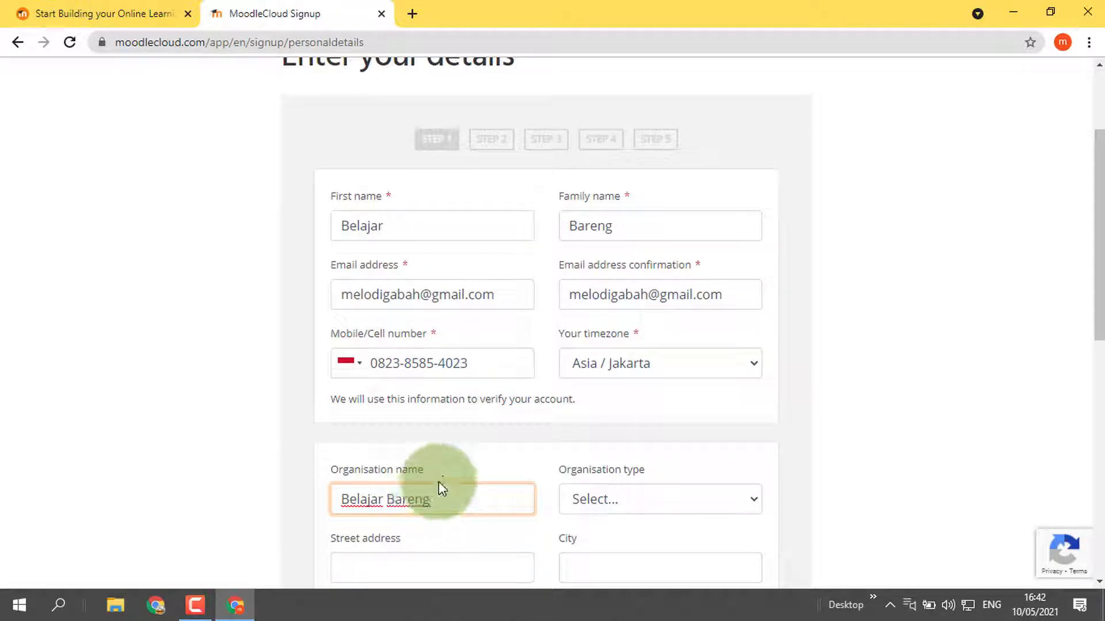
{"action": "scroll", "coordinate": [440, 482], "scroll_direction": "down", "scroll_amount": 5}
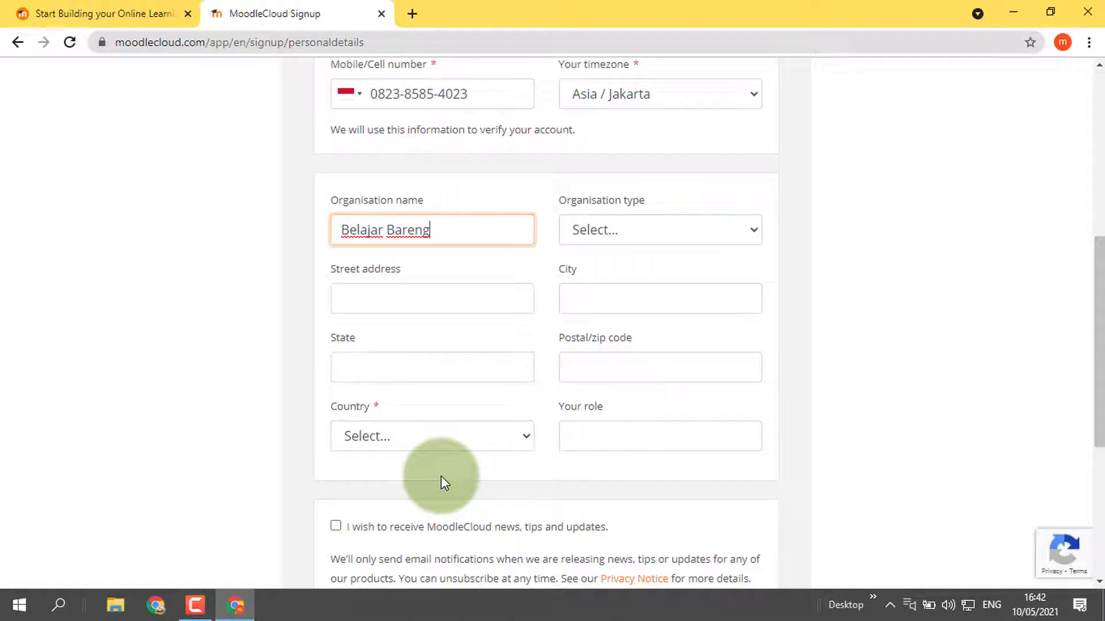
{"action": "left_click", "coordinate": [610, 229]}
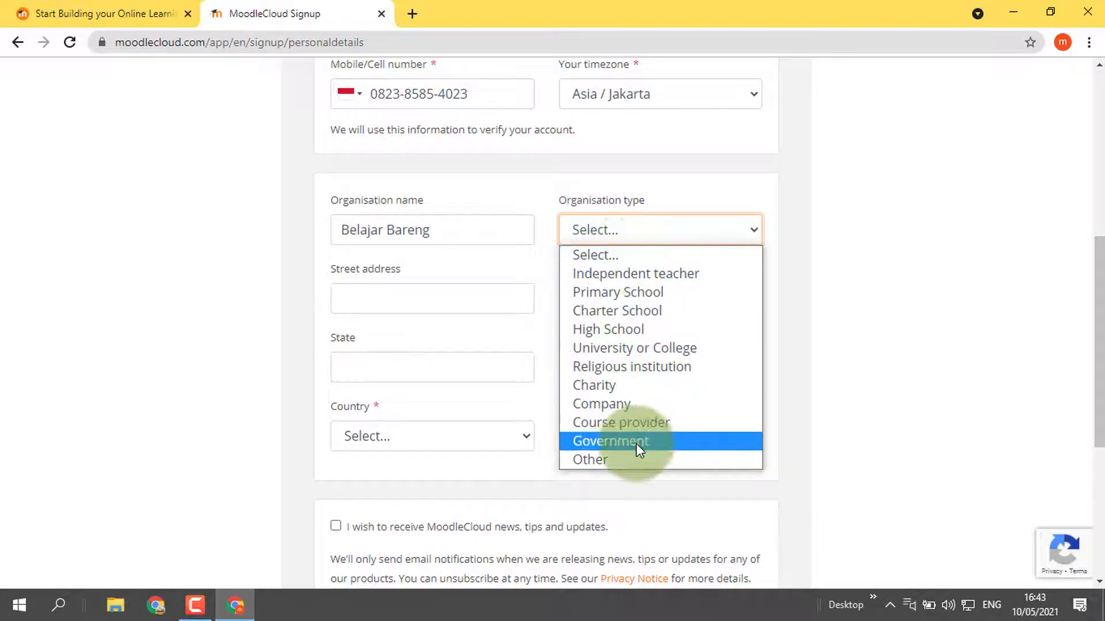
{"action": "left_click", "coordinate": [638, 458]}
- Fill in the organisation's street address and city
{"action": "left_click", "coordinate": [391, 300]}
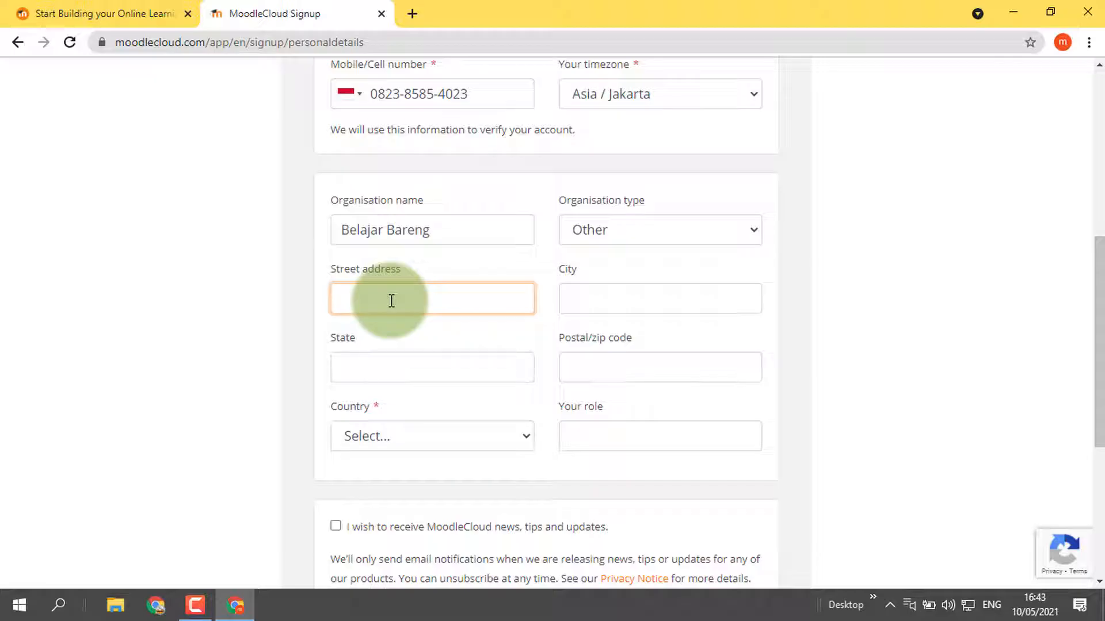
{"action": "type", "text": "indonesia"}
{"action": "key", "text": "Tab"}
{"action": "type", "text": "jakarta"}
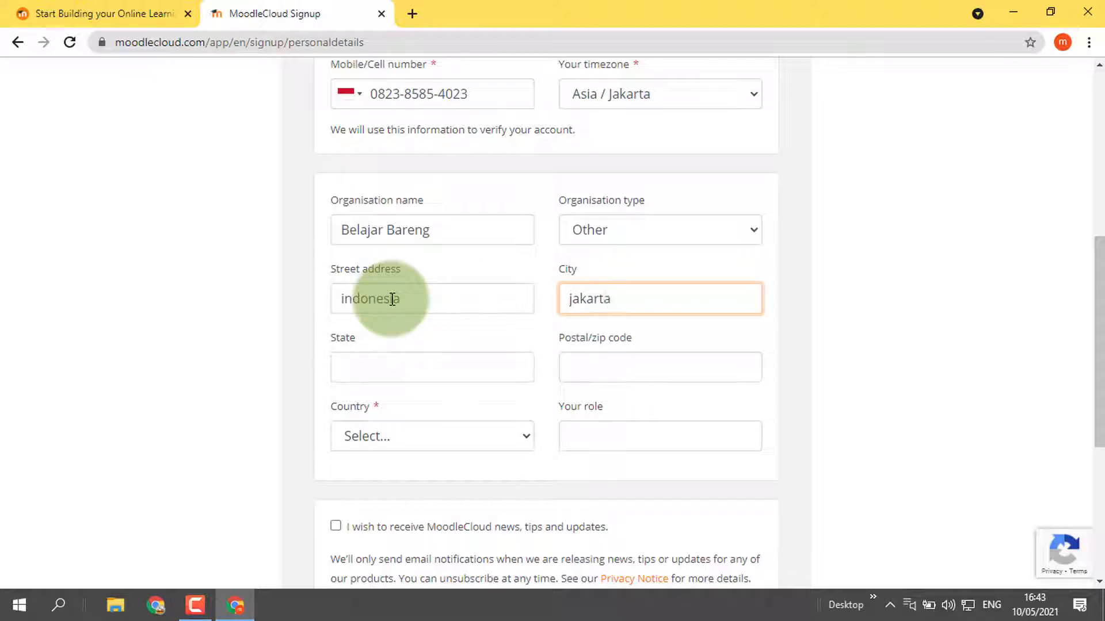
- Move the street address entry to the State field, enter a new street address, and fill in the postal code
{"action": "left_click_drag", "start_coordinate": [424, 301], "coordinate": [305, 309]}
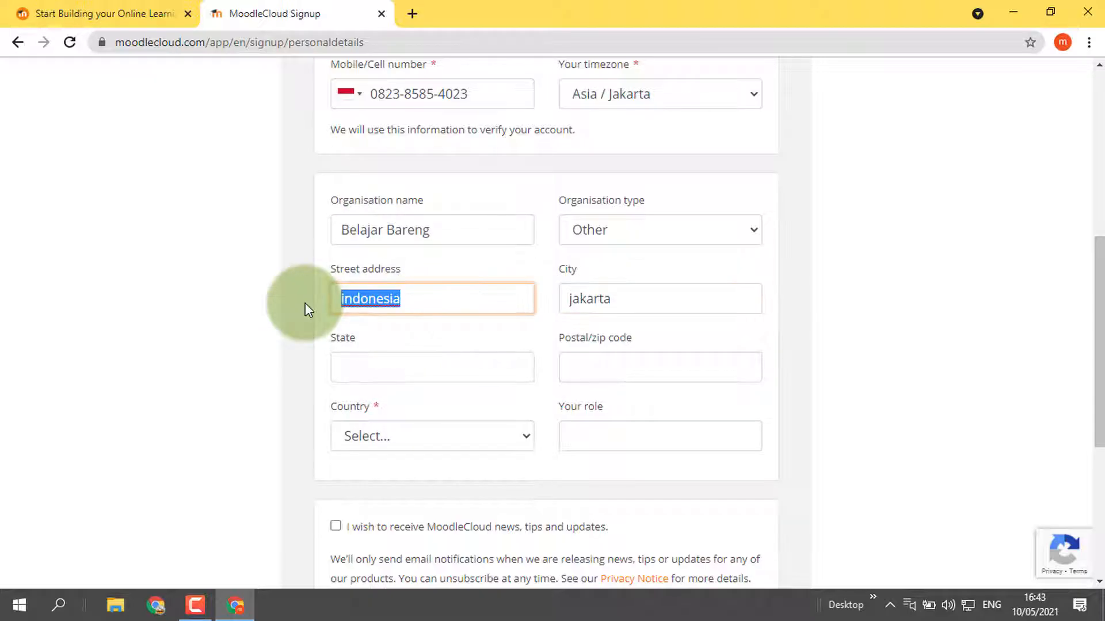
{"action": "key", "text": "ctrl+x"}
{"action": "type", "text": "jakarta"}
{"action": "key", "text": "Tab"}
{"action": "key", "text": "ctrl+v"}
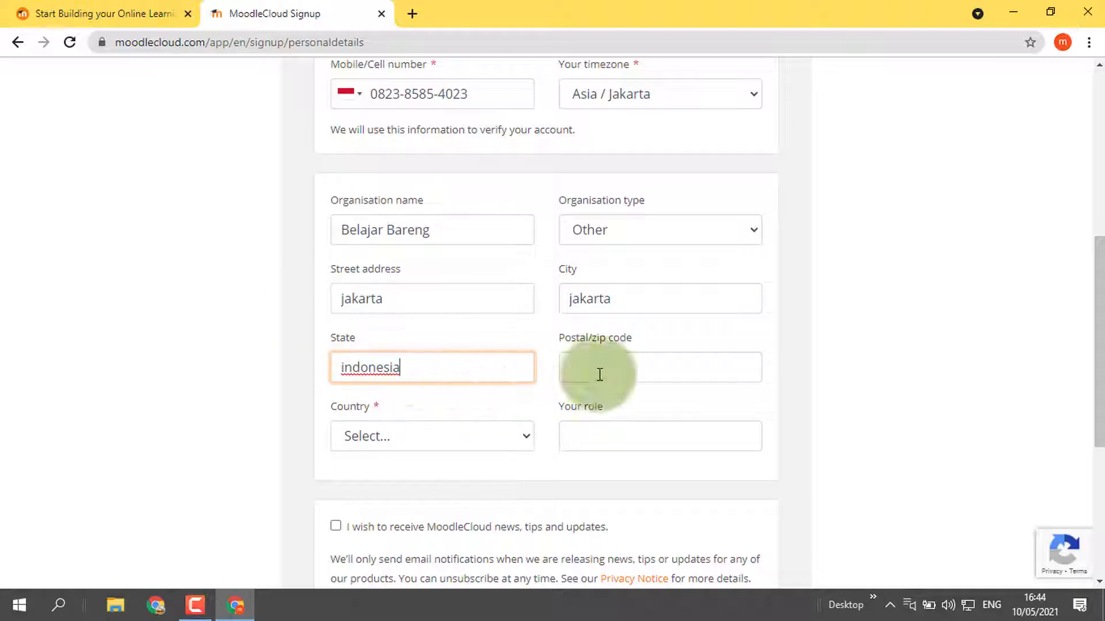
{"action": "left_click", "coordinate": [599, 374]}
{"action": "type", "text": "10110"}
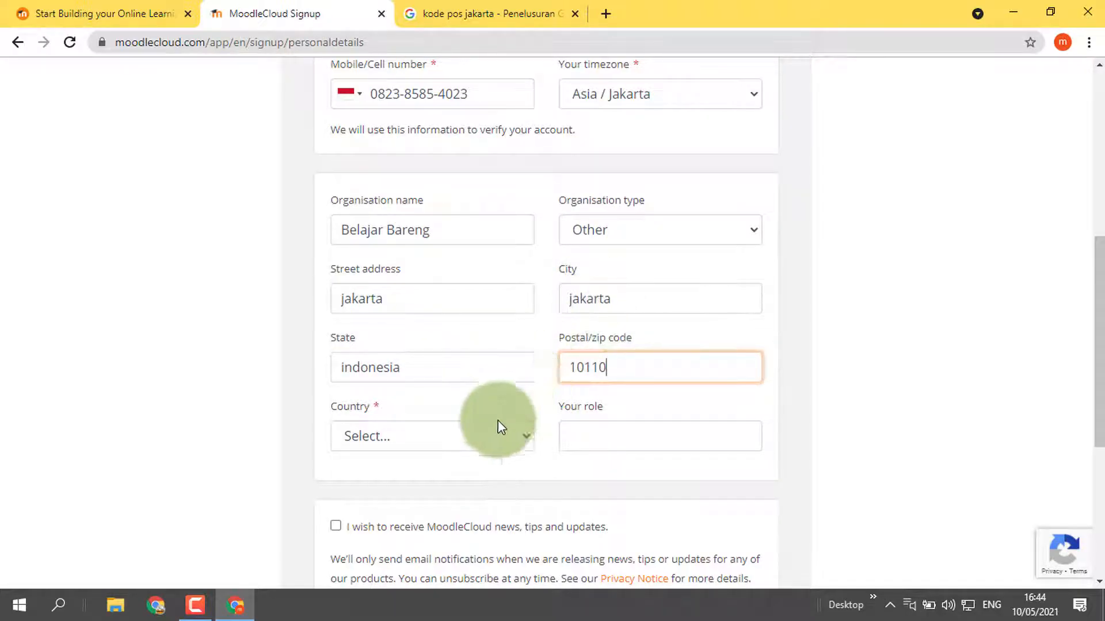
- Set the organisation's country to Indonesia and enter "private" as the role
{"action": "left_click", "coordinate": [490, 435]}
{"action": "key", "text": "i"}
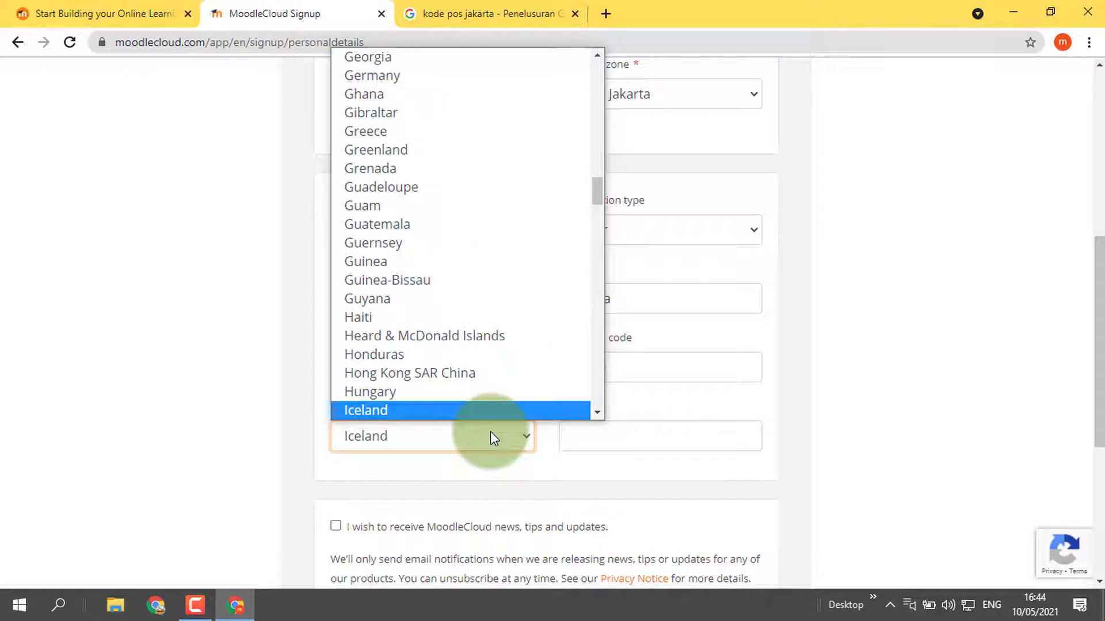
{"action": "key", "text": "n"}
{"action": "key", "text": "i"}
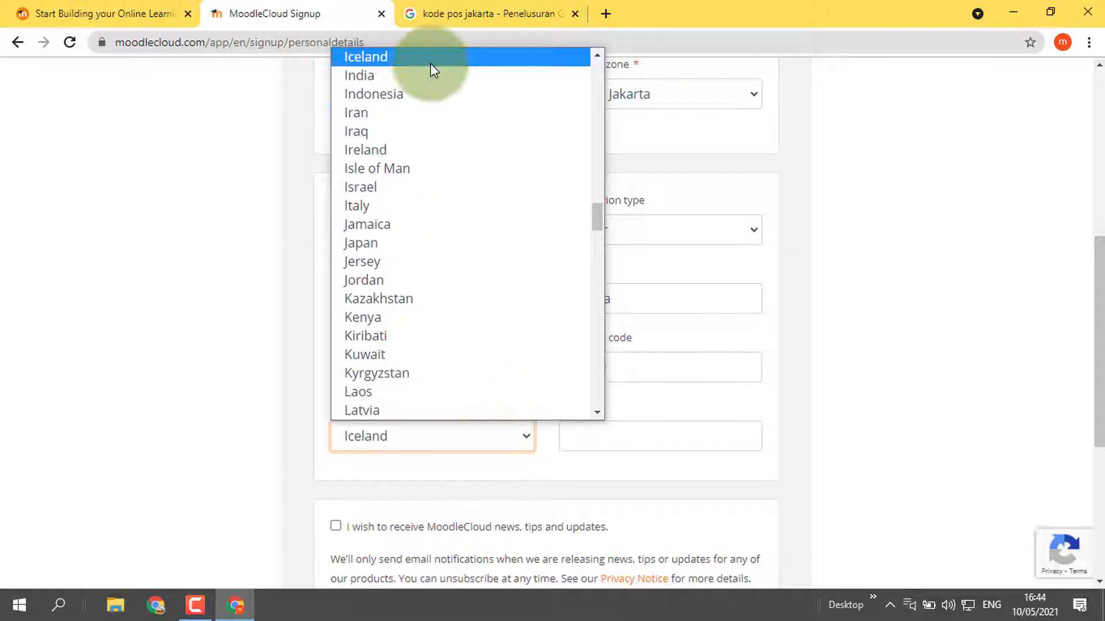
{"action": "left_click", "coordinate": [432, 93]}
{"action": "left_click", "coordinate": [606, 443]}
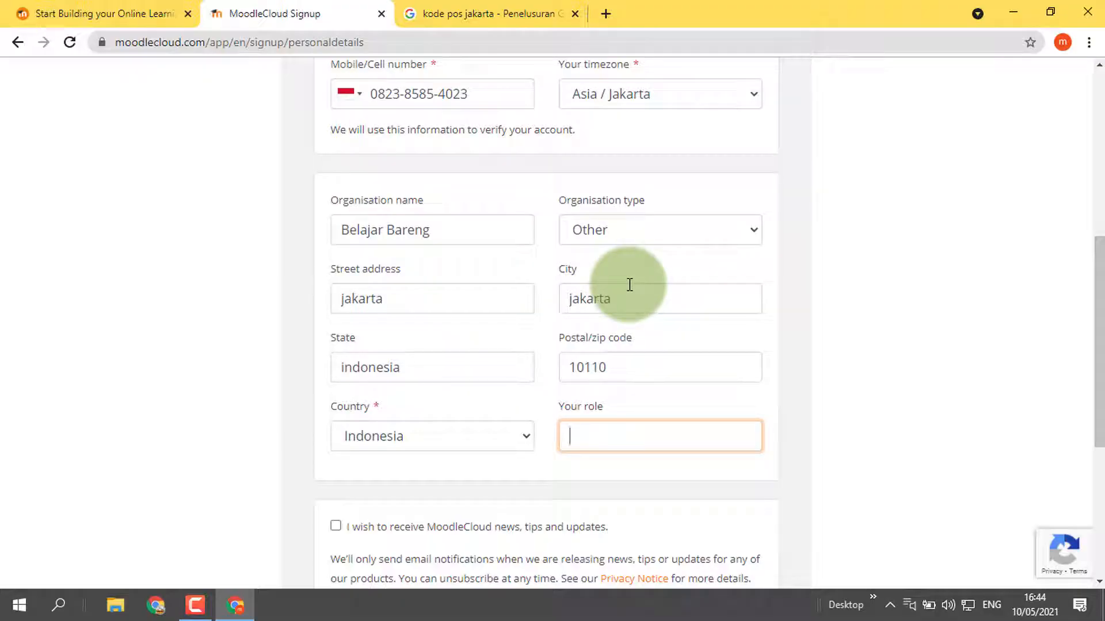
{"action": "type", "text": "private"}
- Opt in to MoodleCloud news, tips and updates, and submit the personal details form
{"action": "scroll", "coordinate": [629, 286], "scroll_direction": "down", "scroll_amount": 5}
{"action": "left_click", "coordinate": [418, 257]}
{"action": "left_click", "coordinate": [579, 391]}
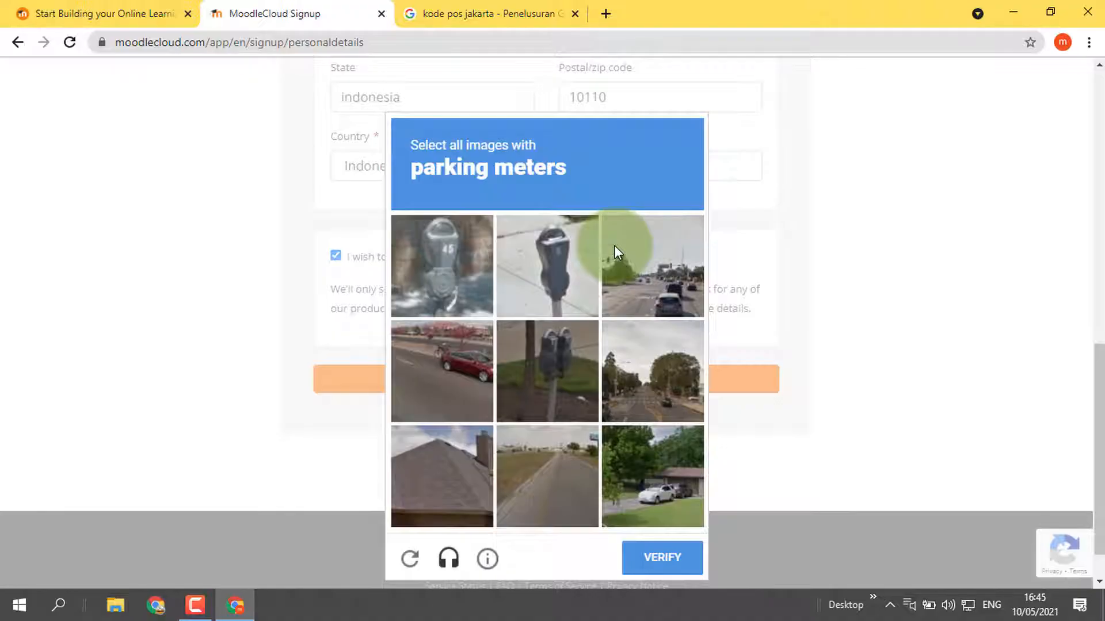
- Select all captcha images showing parking meters and verify the selection
{"action": "left_click", "coordinate": [447, 263]}
{"action": "left_click", "coordinate": [525, 359]}
{"action": "left_click", "coordinate": [546, 283]}
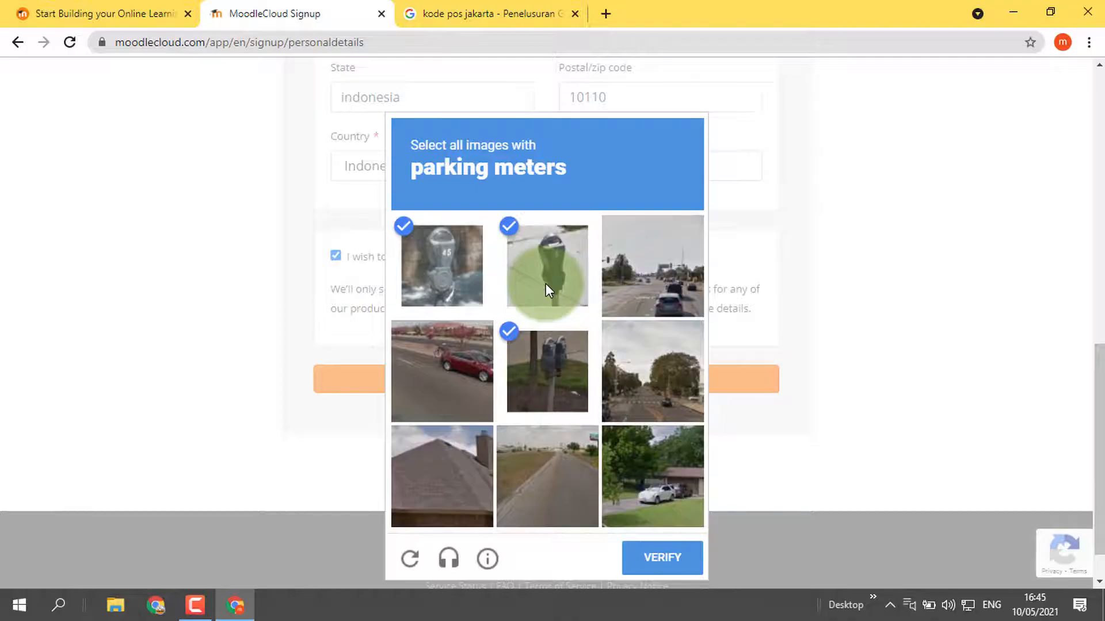
{"action": "left_click", "coordinate": [662, 554]}
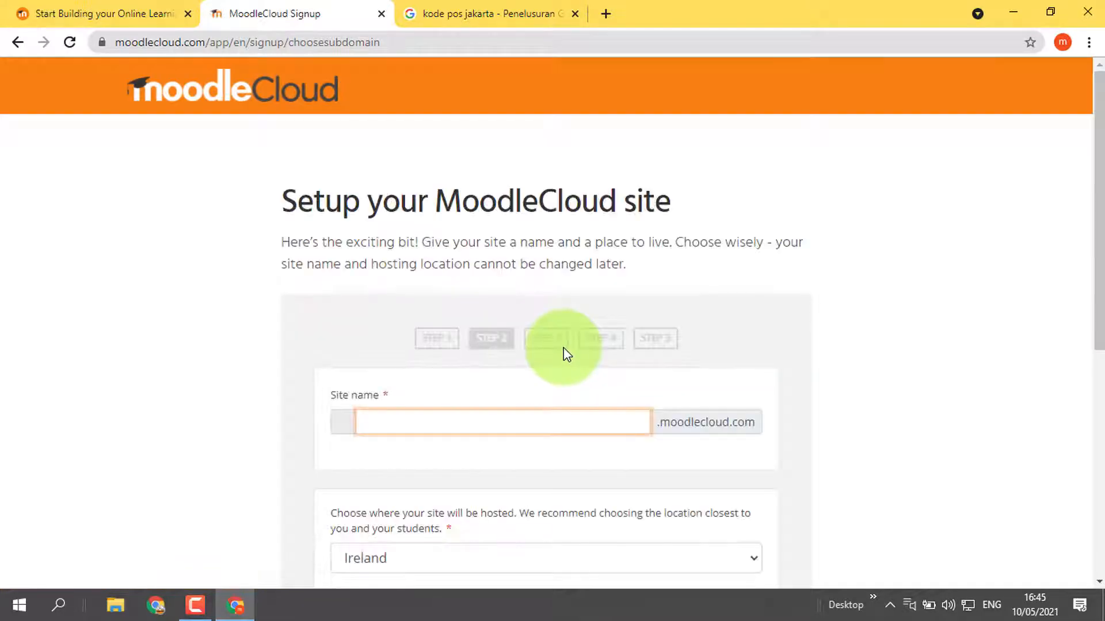
- Name the new MoodleCloud site "belajarbareng"
{"action": "scroll", "coordinate": [567, 354], "scroll_direction": "down", "scroll_amount": 5}
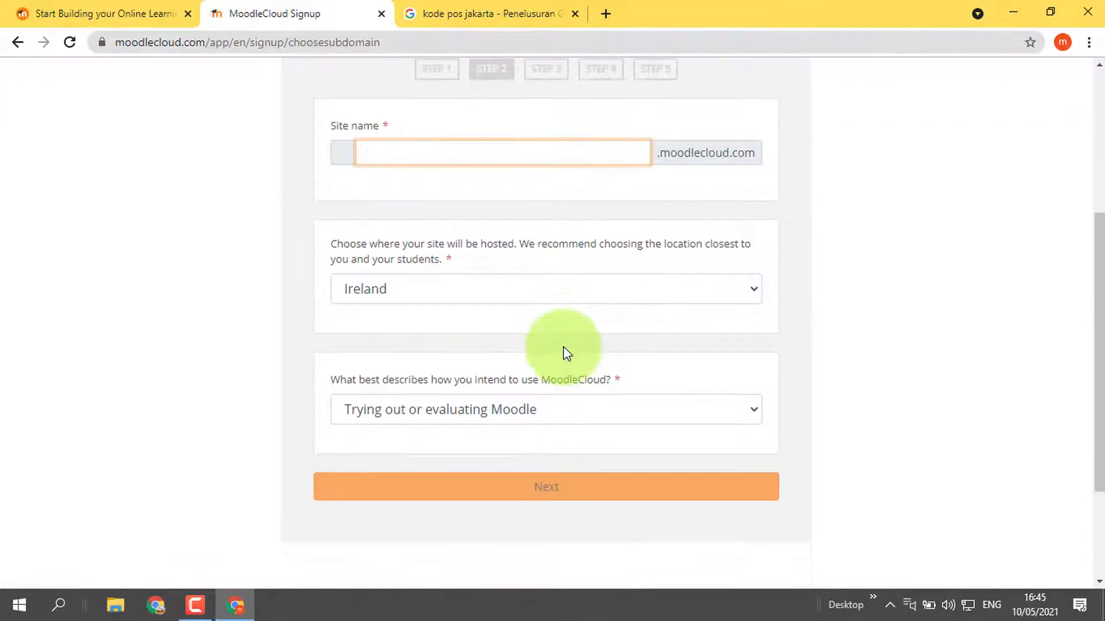
{"action": "scroll", "coordinate": [567, 353], "scroll_direction": "up", "scroll_amount": 5}
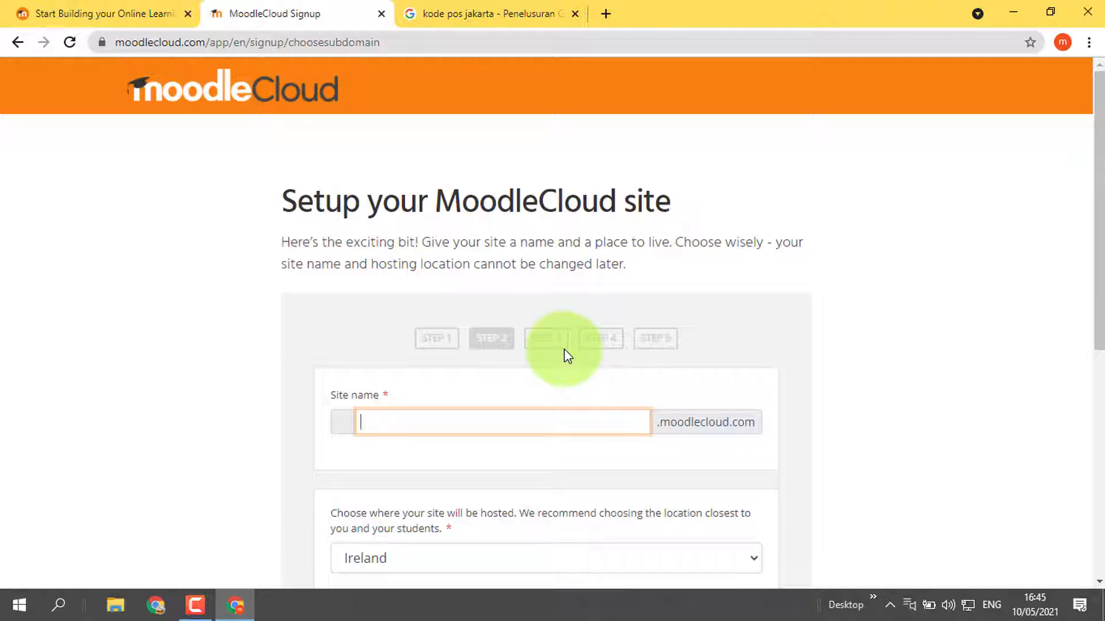
{"action": "left_click_drag", "start_coordinate": [1098, 167], "coordinate": [1099, 222]}
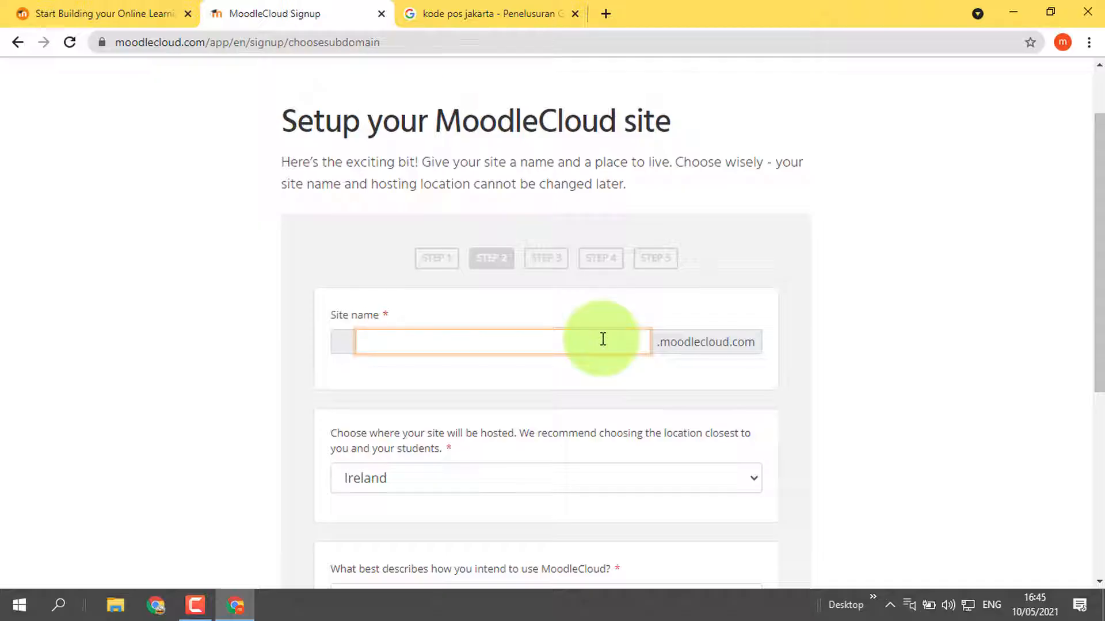
{"action": "type", "text": "lajarbareng"}
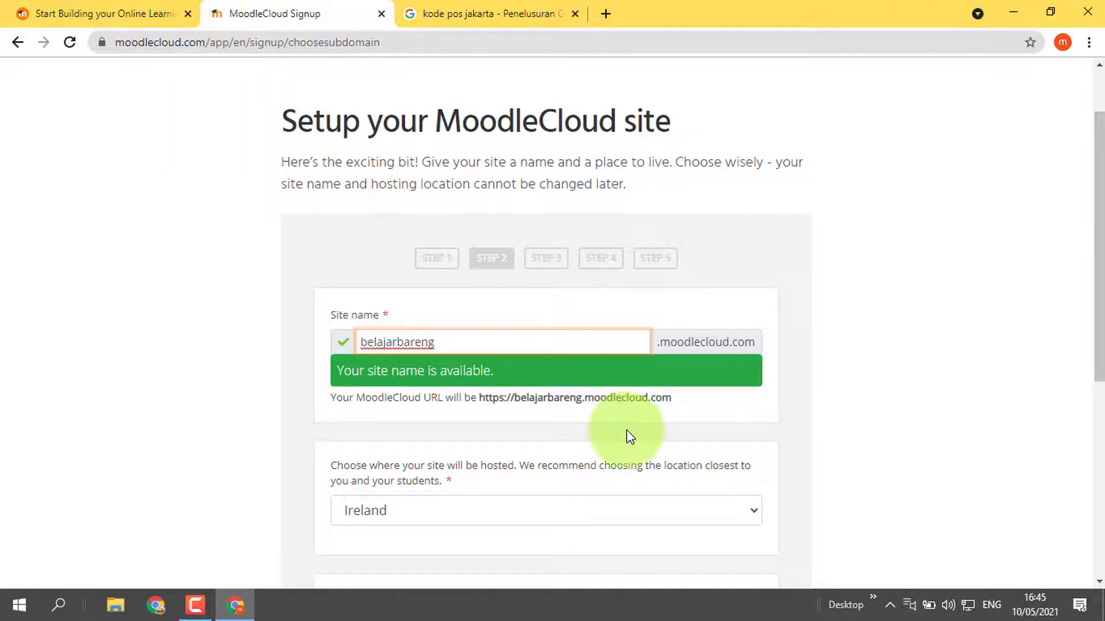
- Choose Australia as the site's hosting location
{"action": "scroll", "coordinate": [1087, 279], "scroll_direction": "down", "scroll_amount": 2}
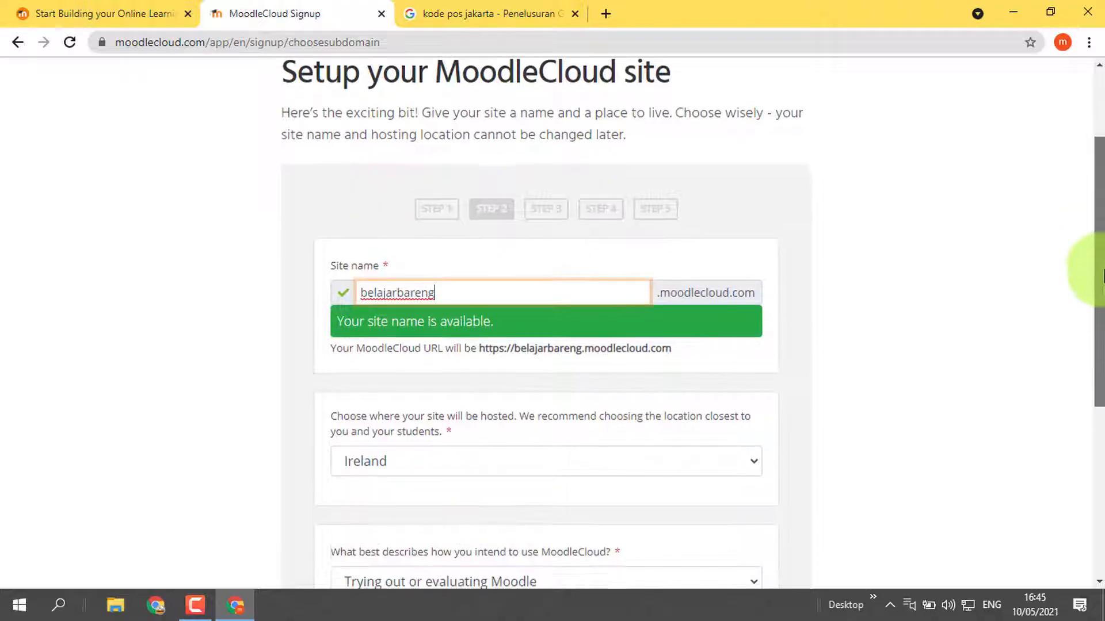
{"action": "left_click", "coordinate": [748, 405]}
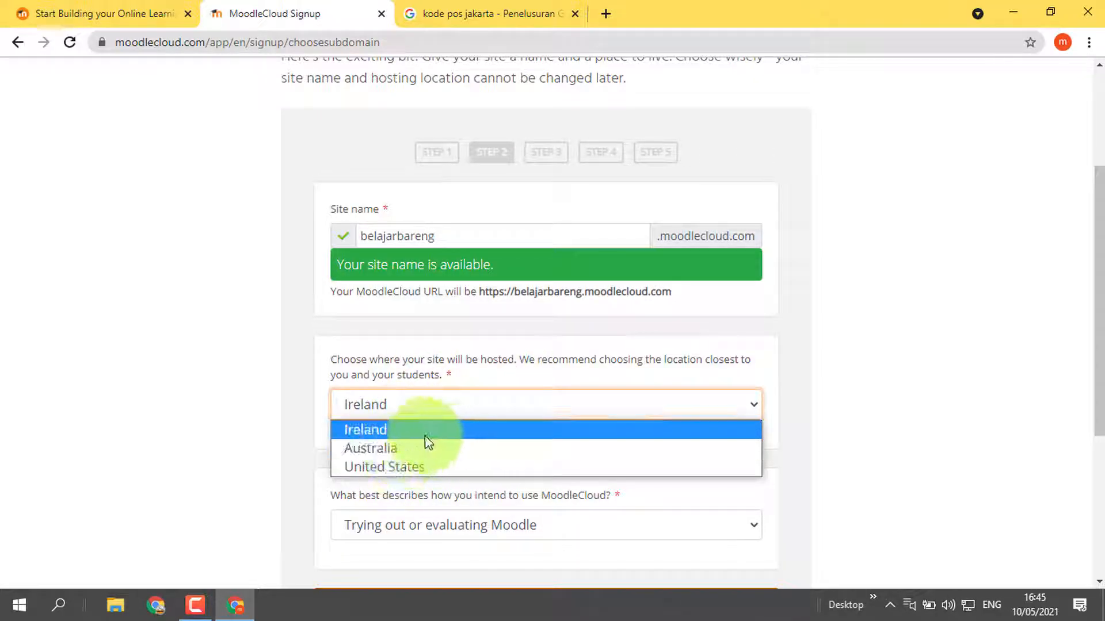
{"action": "left_click", "coordinate": [420, 453]}
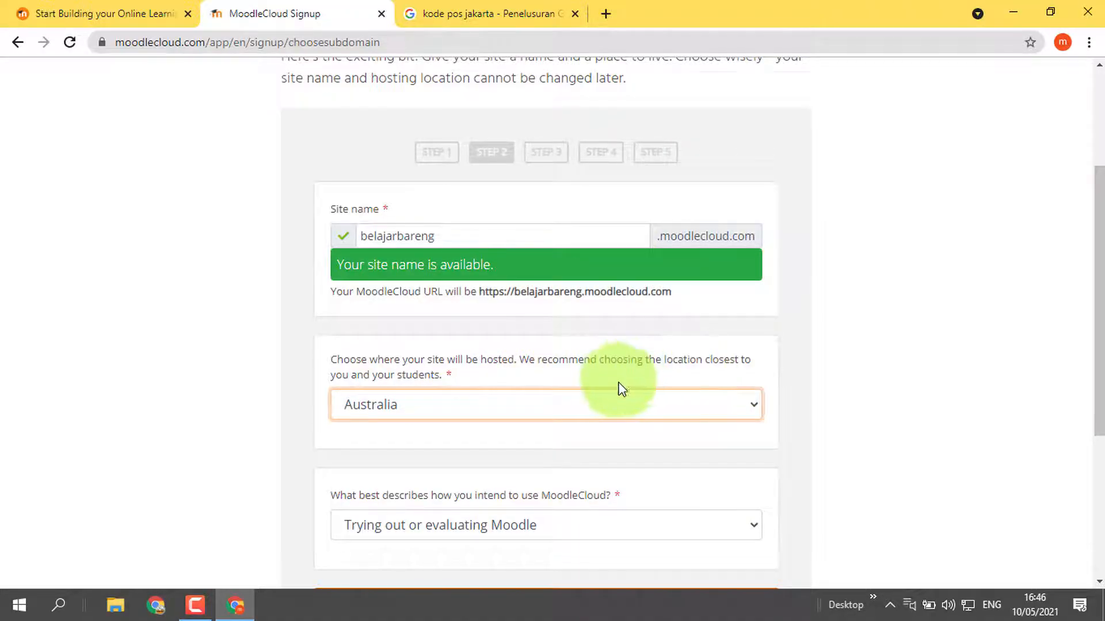
- Set the intended use of MoodleCloud to "Other reason" and submit the site setup
{"action": "left_click_drag", "start_coordinate": [1098, 251], "coordinate": [1102, 320]}
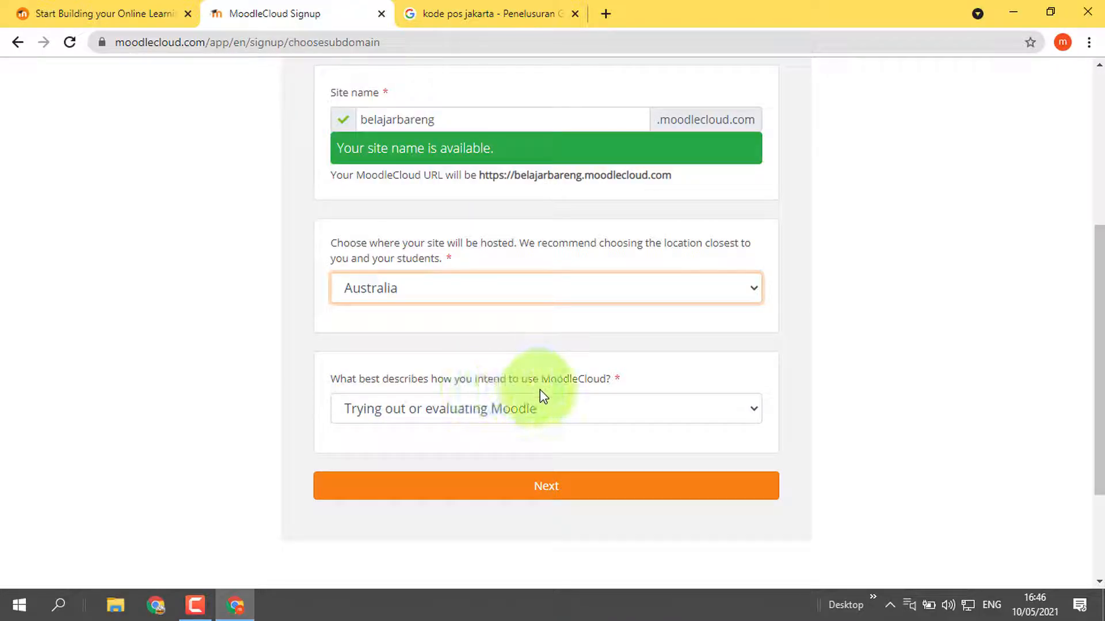
{"action": "left_click", "coordinate": [556, 410]}
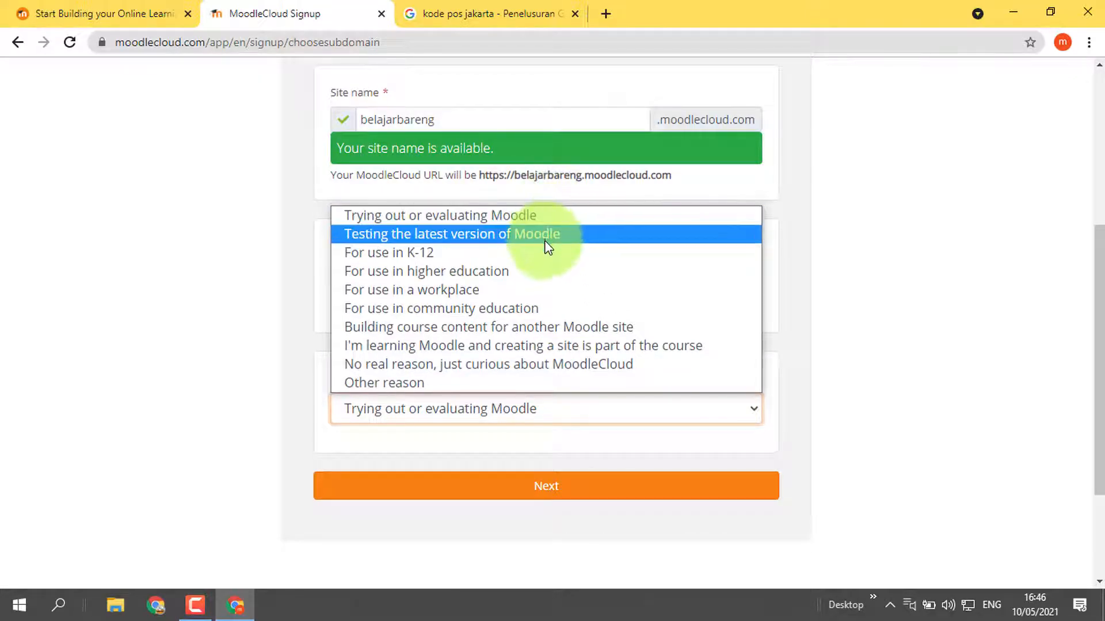
{"action": "left_click", "coordinate": [447, 385]}
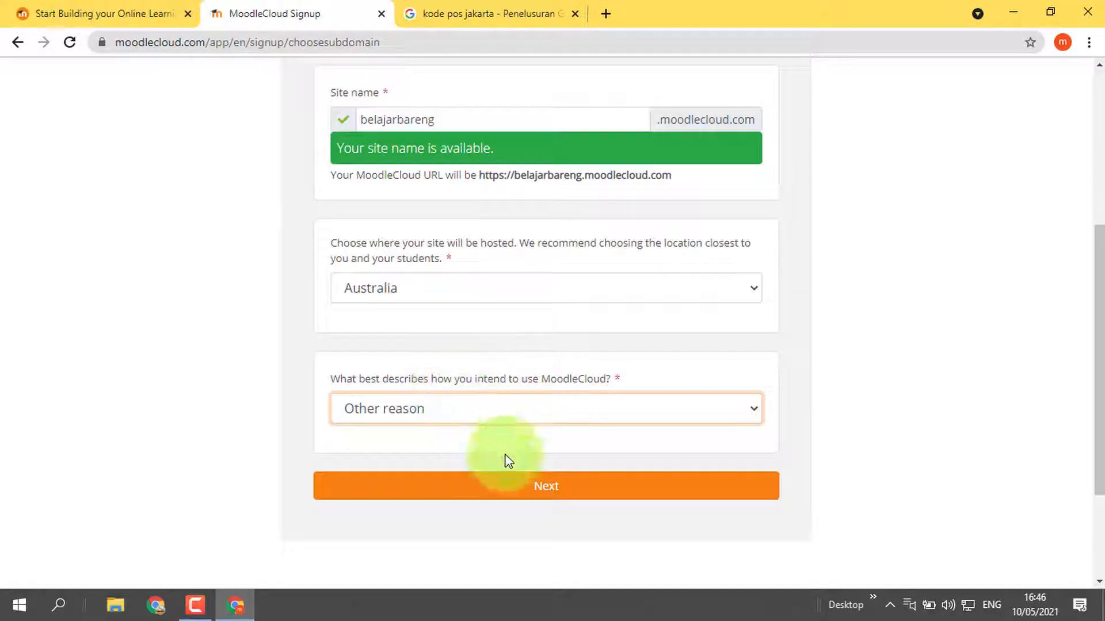
{"action": "left_click", "coordinate": [544, 488]}
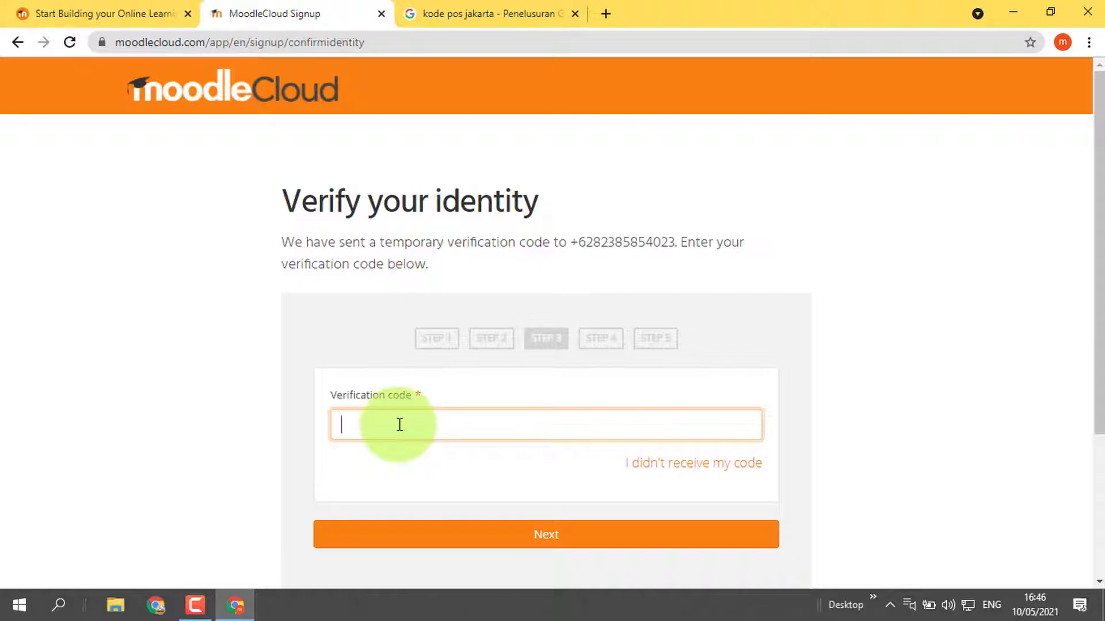
- Enter the verification code sent to the mobile number and continue to the password step
{"action": "left_click", "coordinate": [442, 529]}
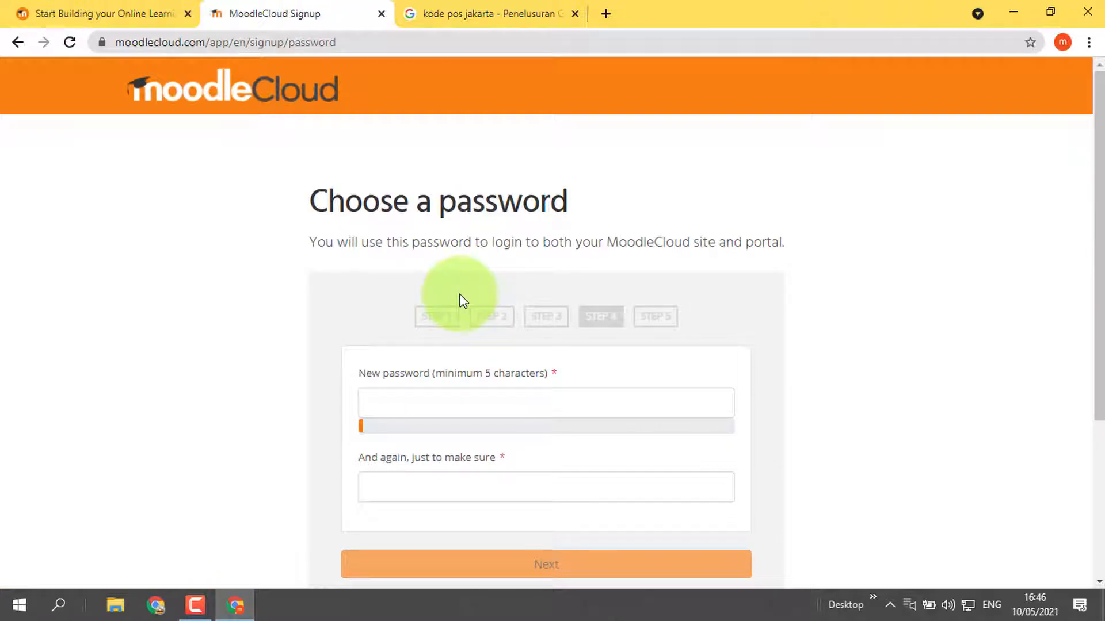
- Enter a new account password, repeat it in the confirmation field and submit the password step
{"action": "left_click", "coordinate": [466, 407]}
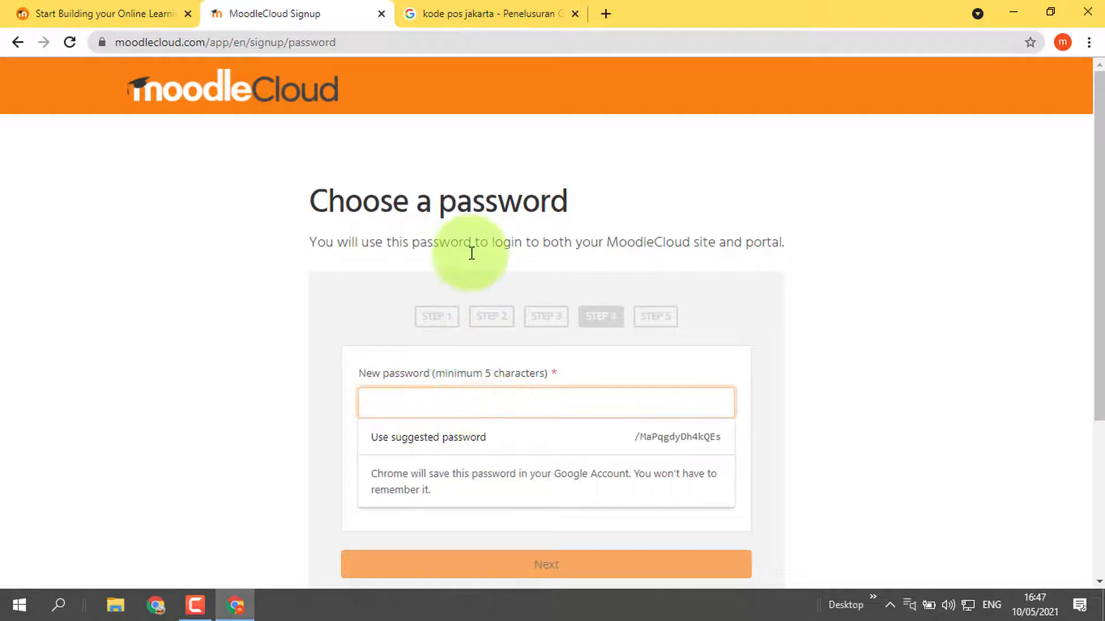
{"action": "type", "text": "•••••••••"}
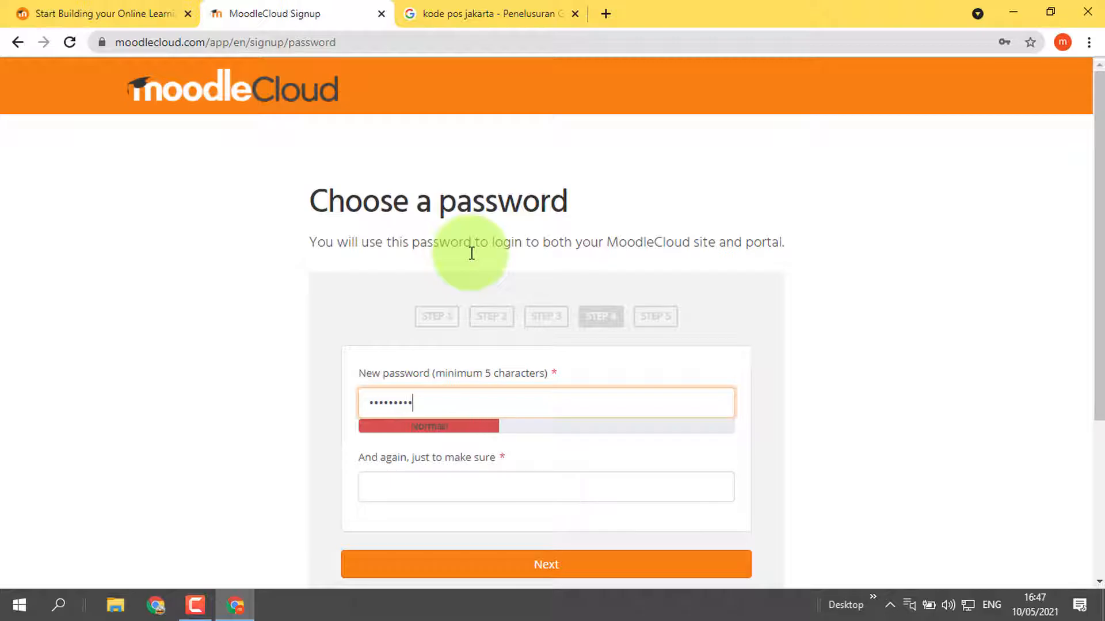
{"action": "type", "text": "•••••••••"}
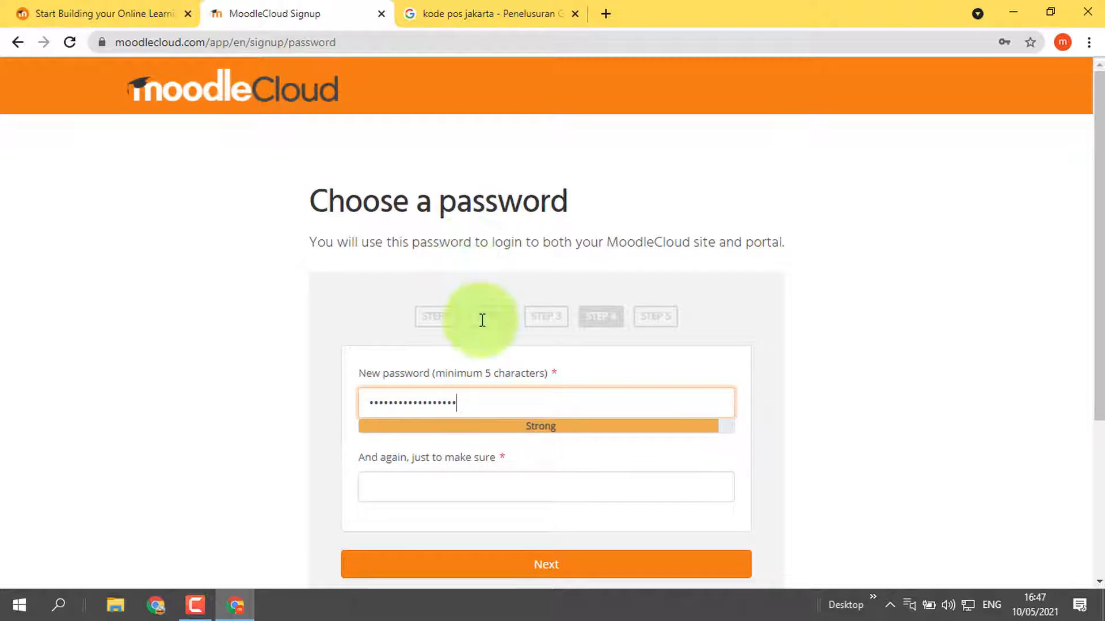
{"action": "left_click", "coordinate": [487, 487]}
{"action": "type", "text": "••••••••••••••••"}
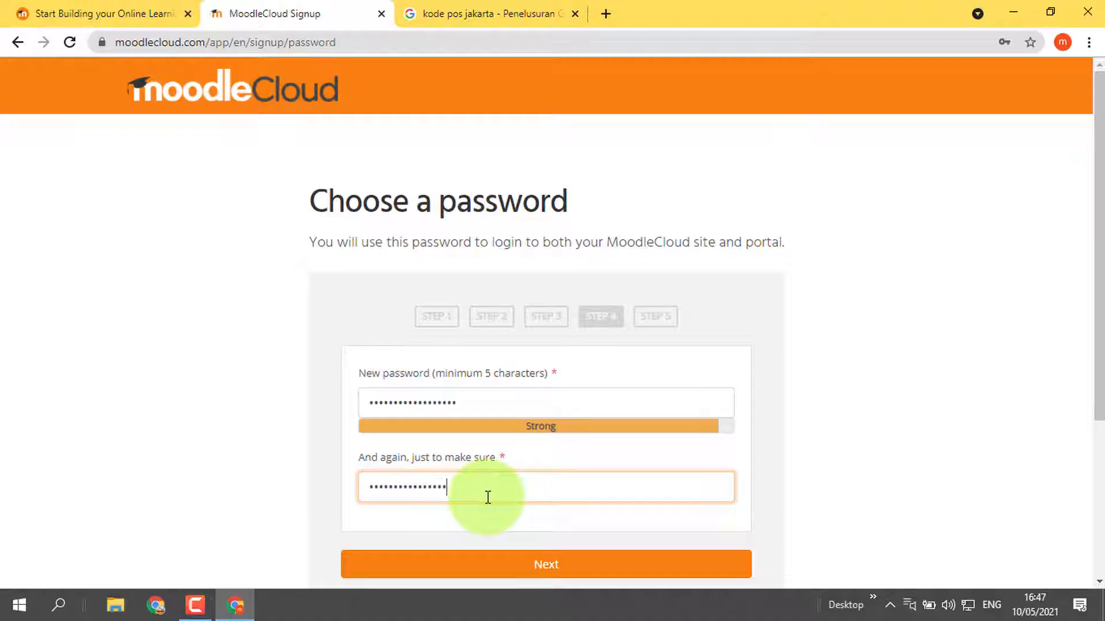
{"action": "scroll", "coordinate": [599, 464], "scroll_direction": "down", "scroll_amount": 4}
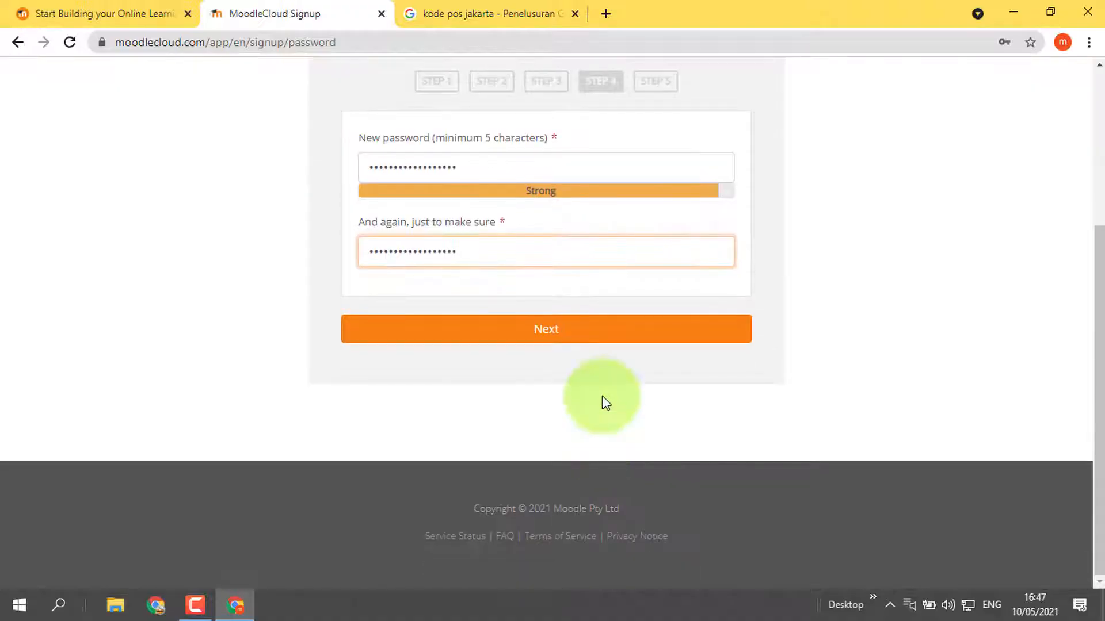
{"action": "left_click", "coordinate": [611, 338]}
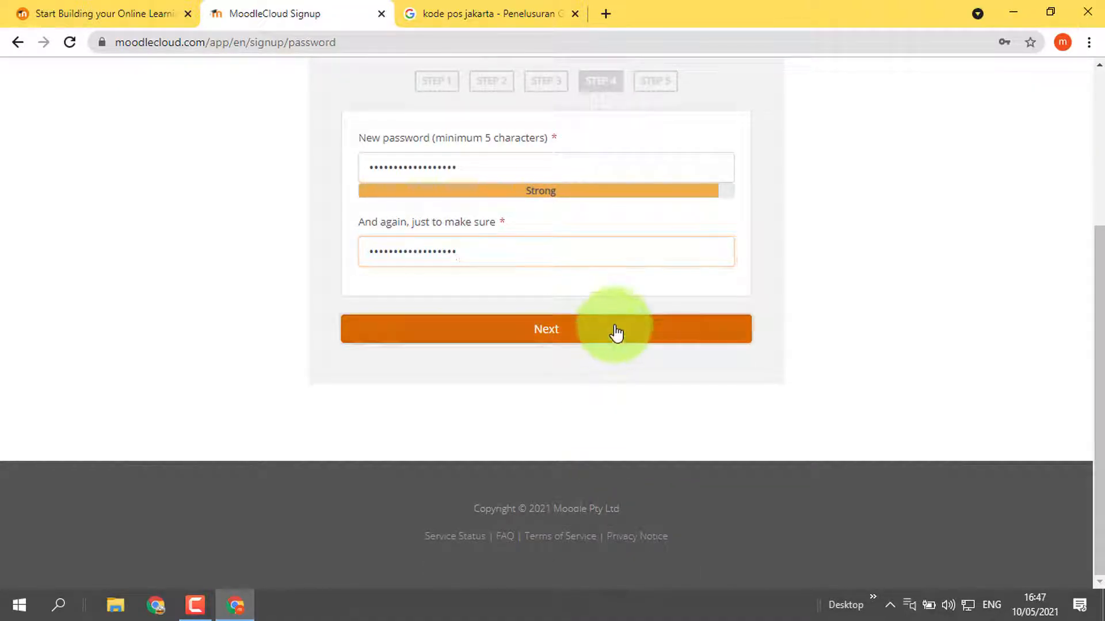
- Save the site login in the browser with the username "moodle"
{"action": "left_click_drag", "start_coordinate": [1102, 299], "coordinate": [1103, 209]}
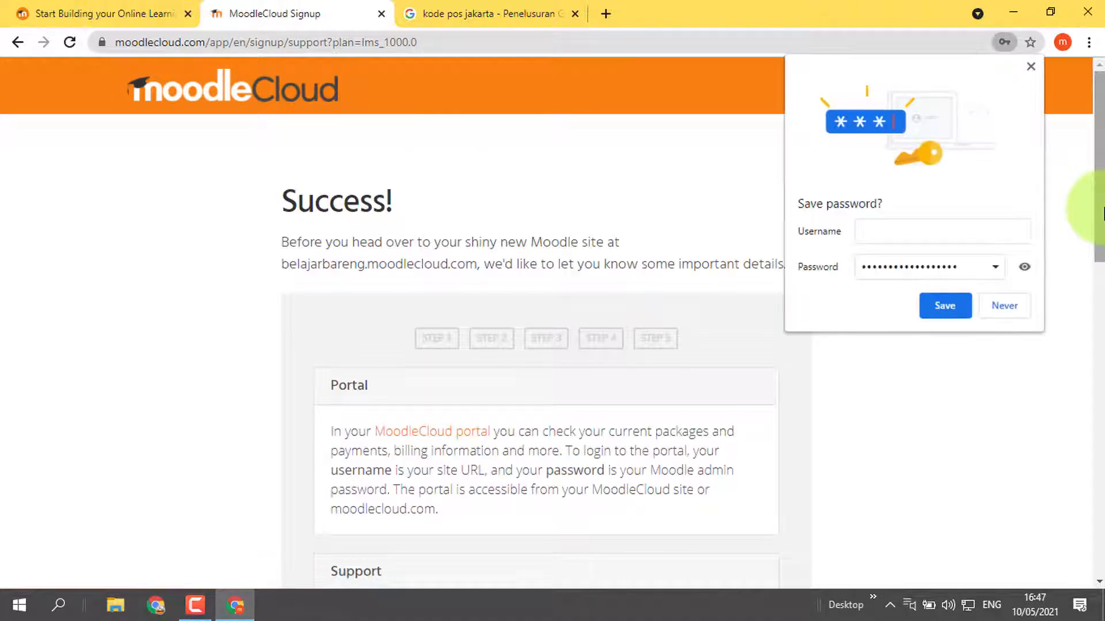
{"action": "left_click", "coordinate": [969, 230]}
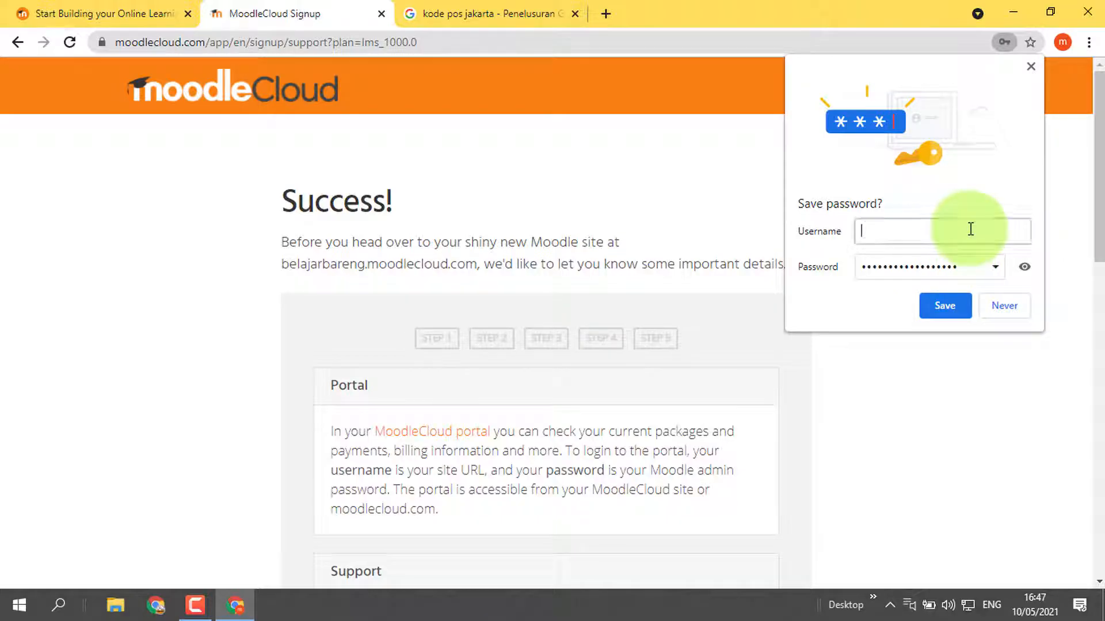
{"action": "type", "text": "moodle"}
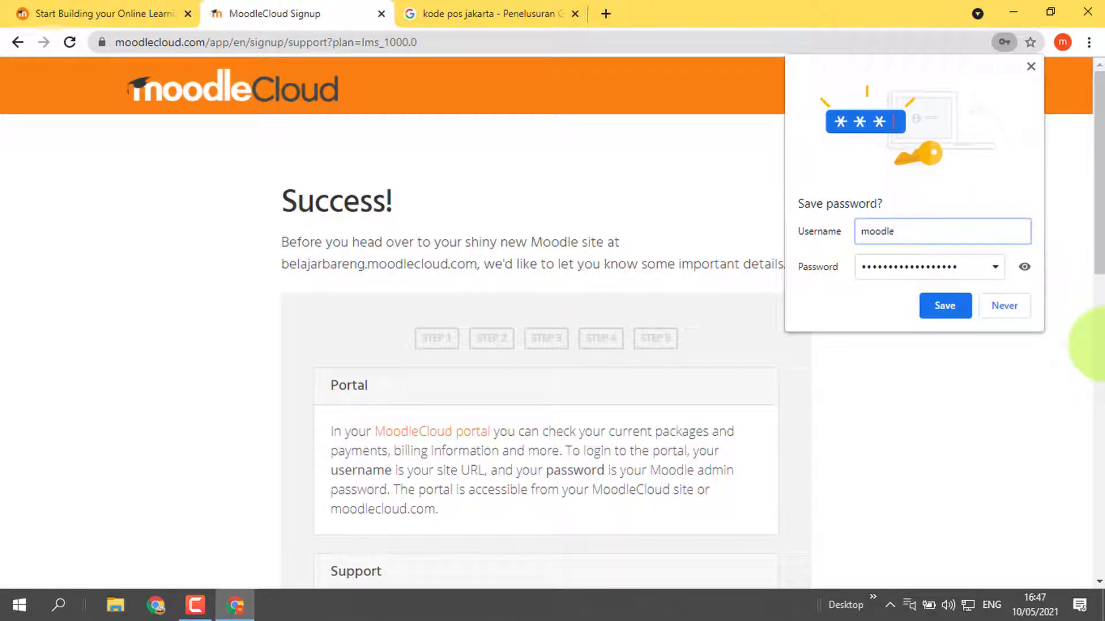
{"action": "left_click", "coordinate": [953, 304]}
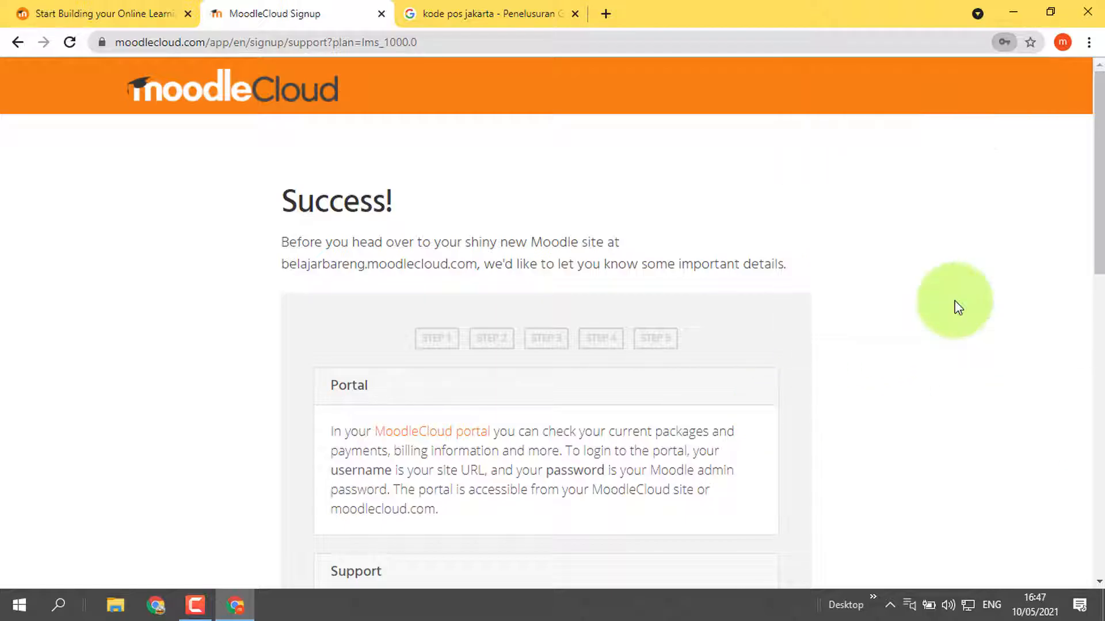
- Go through the signup success details and continue to the new Moodle site
{"action": "scroll", "coordinate": [678, 391], "scroll_direction": "down", "scroll_amount": 5}
{"action": "scroll", "coordinate": [678, 391], "scroll_direction": "down", "scroll_amount": 5}
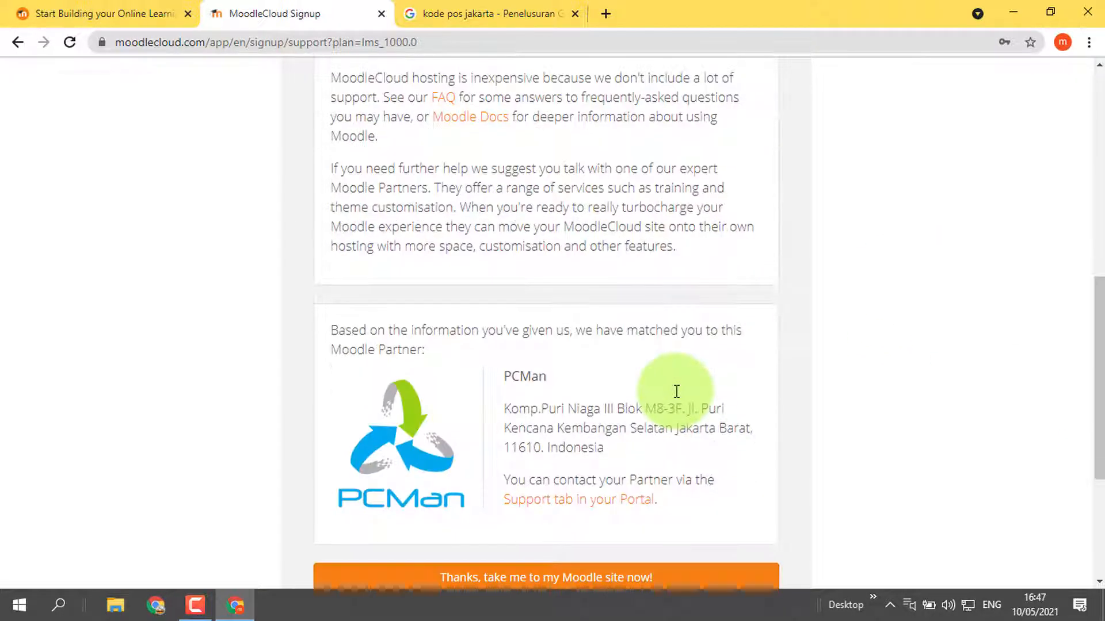
{"action": "scroll", "coordinate": [677, 391], "scroll_direction": "down", "scroll_amount": 5}
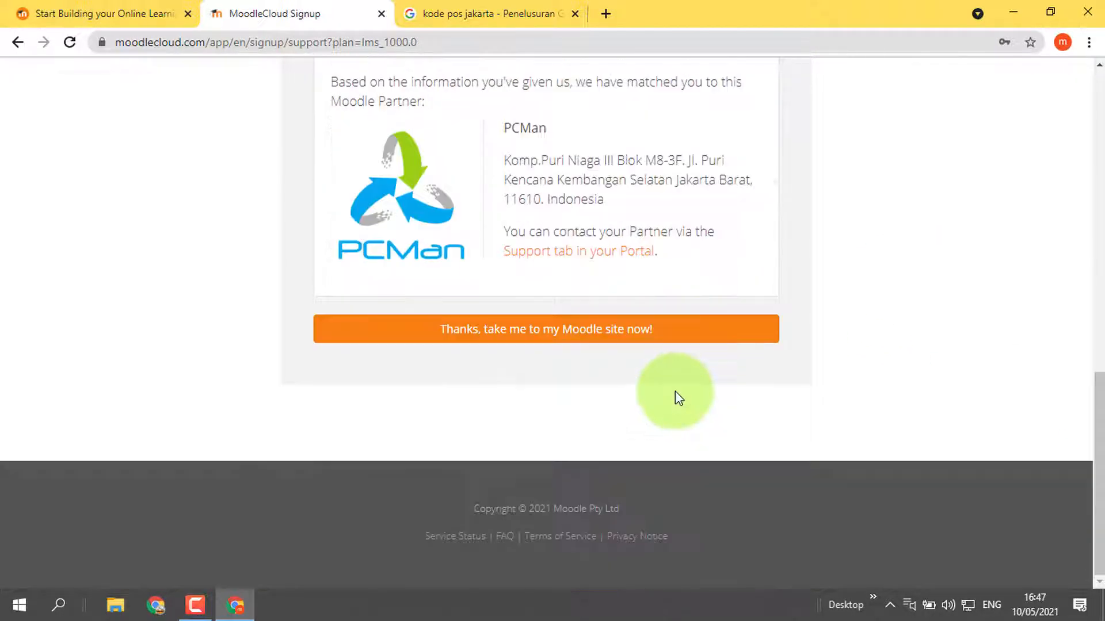
{"action": "left_click", "coordinate": [556, 337]}
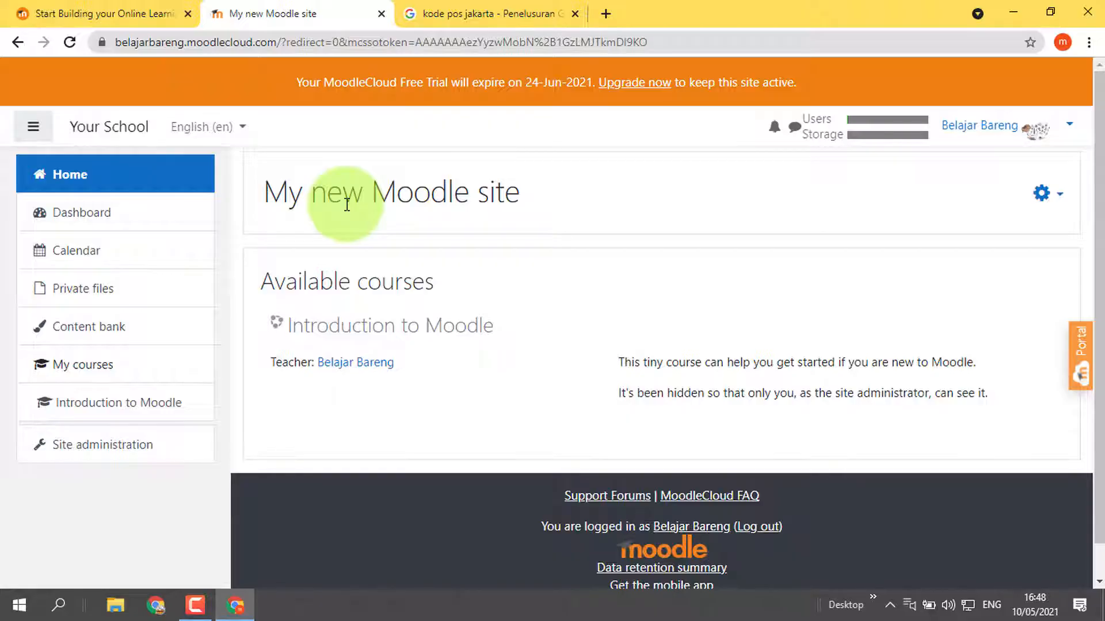
- Switch the site's display language to Indonesian (id)
{"action": "left_click", "coordinate": [240, 130]}
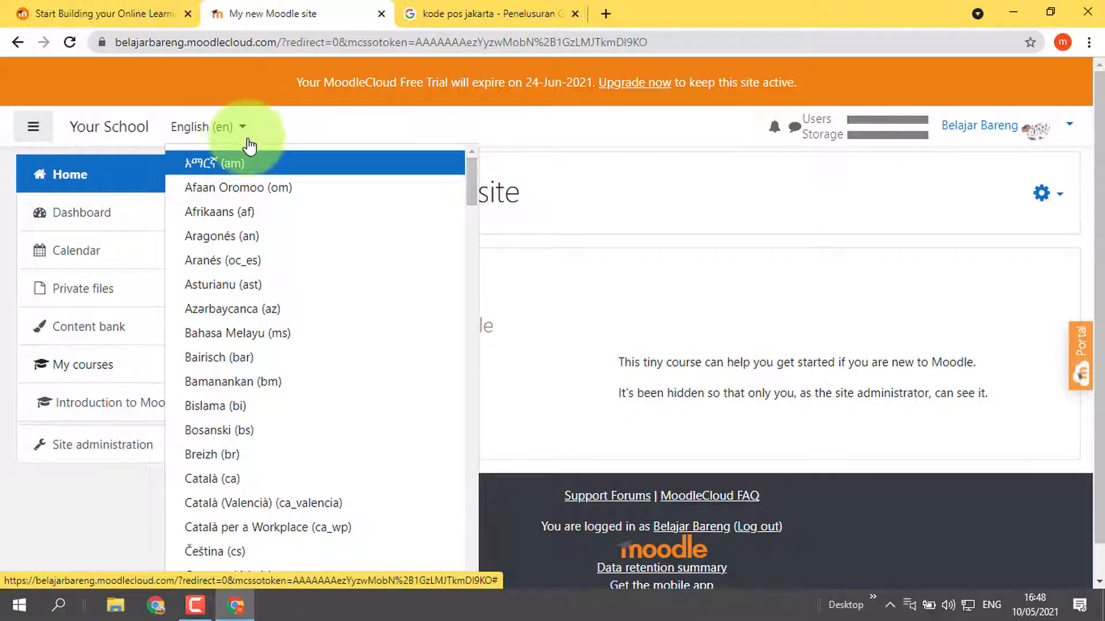
{"action": "key", "text": "i"}
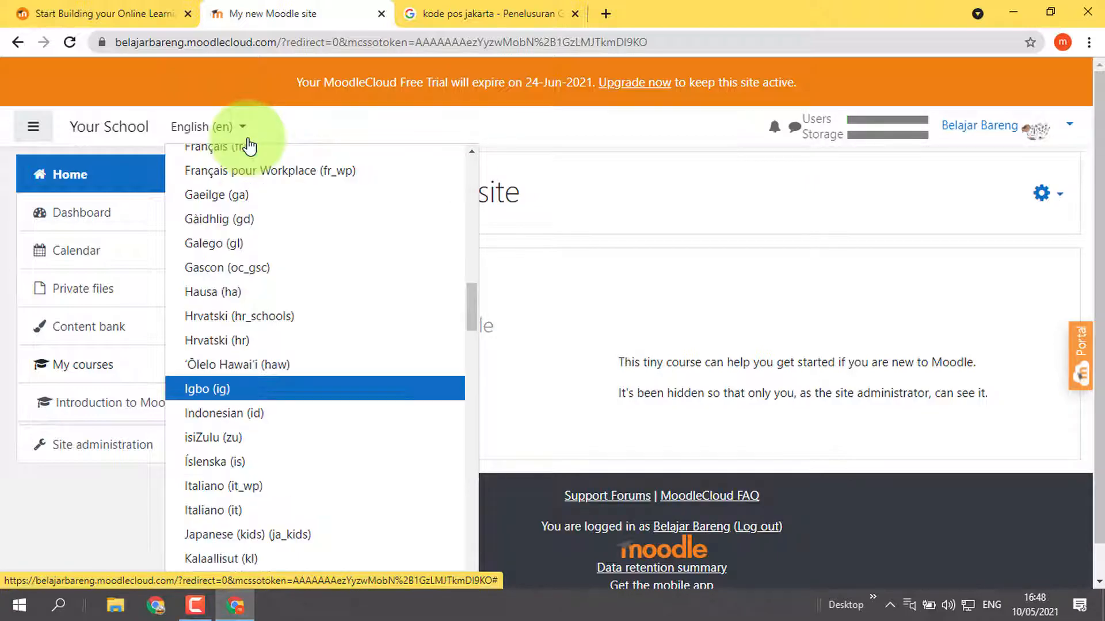
{"action": "left_click", "coordinate": [244, 422]}
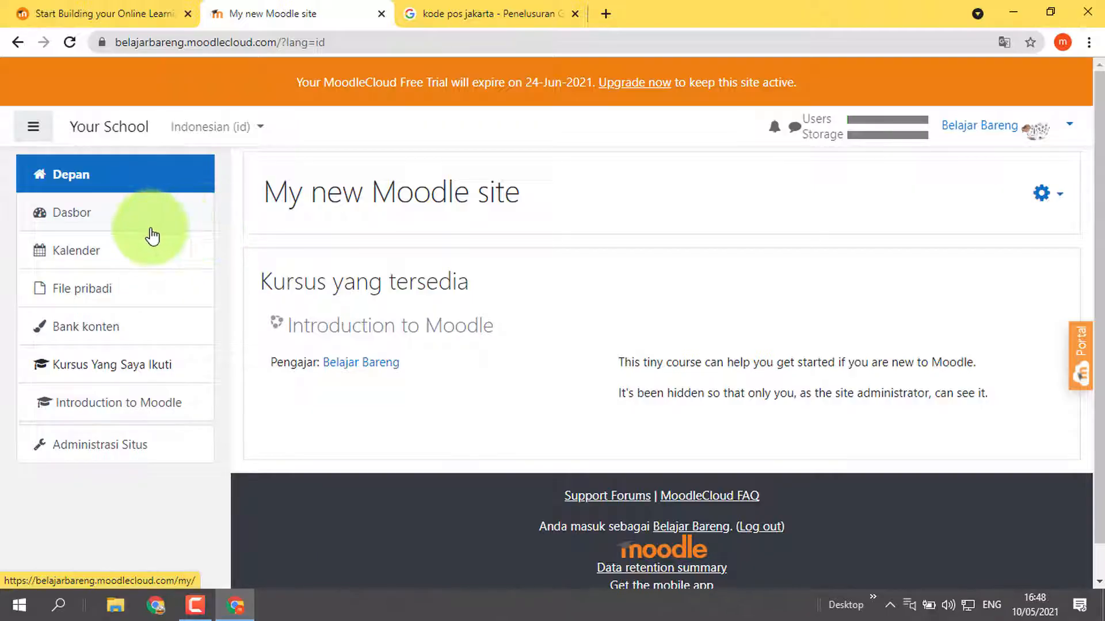
- Open the front page settings and change the site's short name to "Belajar Bareng"
{"action": "left_click", "coordinate": [124, 131]}
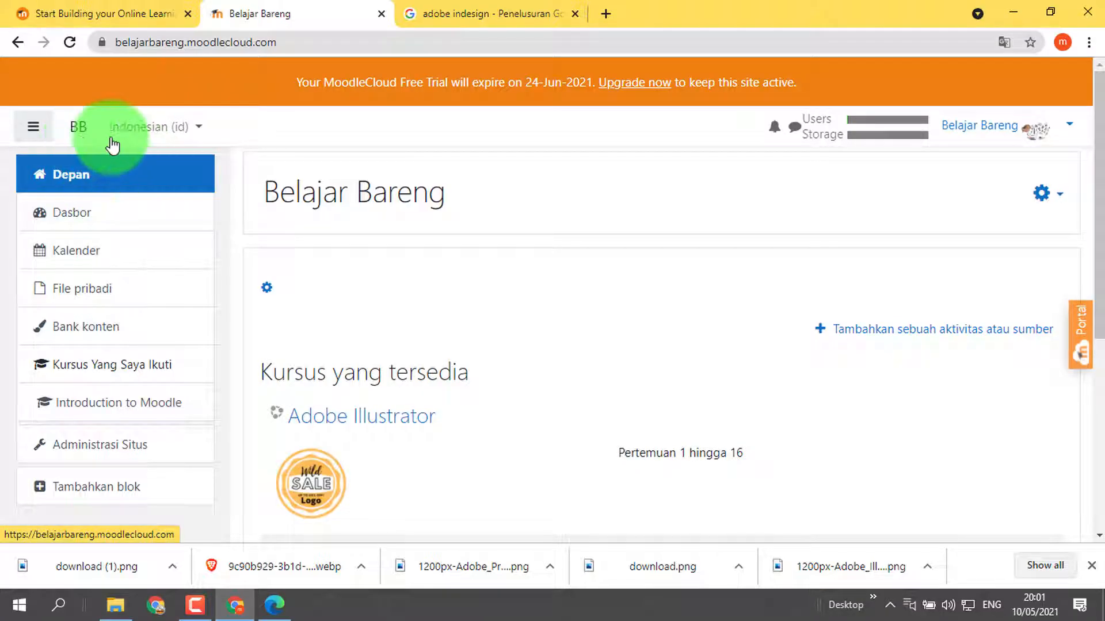
{"action": "left_click", "coordinate": [1046, 194]}
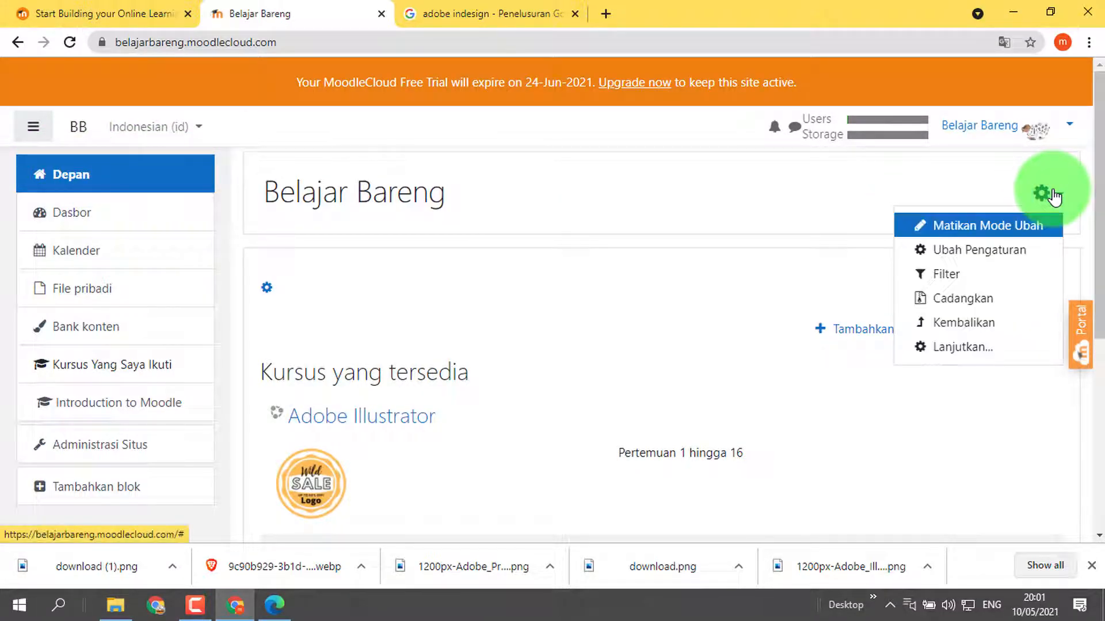
{"action": "left_click", "coordinate": [973, 252]}
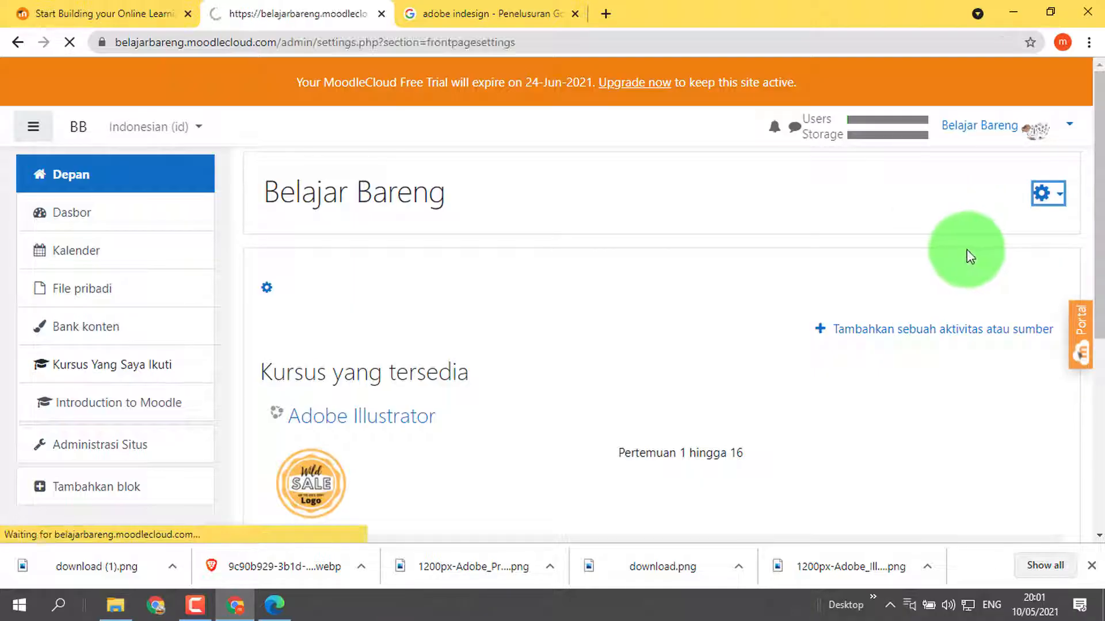
{"action": "left_click", "coordinate": [461, 348]}
{"action": "left_click", "coordinate": [461, 390]}
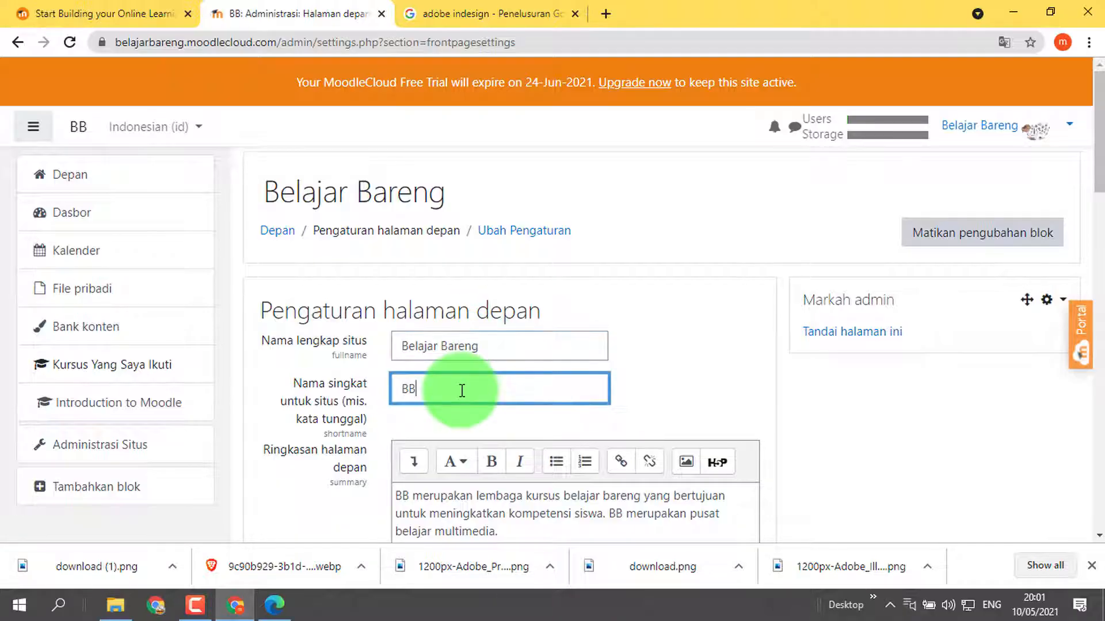
{"action": "key", "text": "BackSpace"}
{"action": "key", "text": "BackSpace"}
{"action": "type", "text": "Belajar Bareng"}
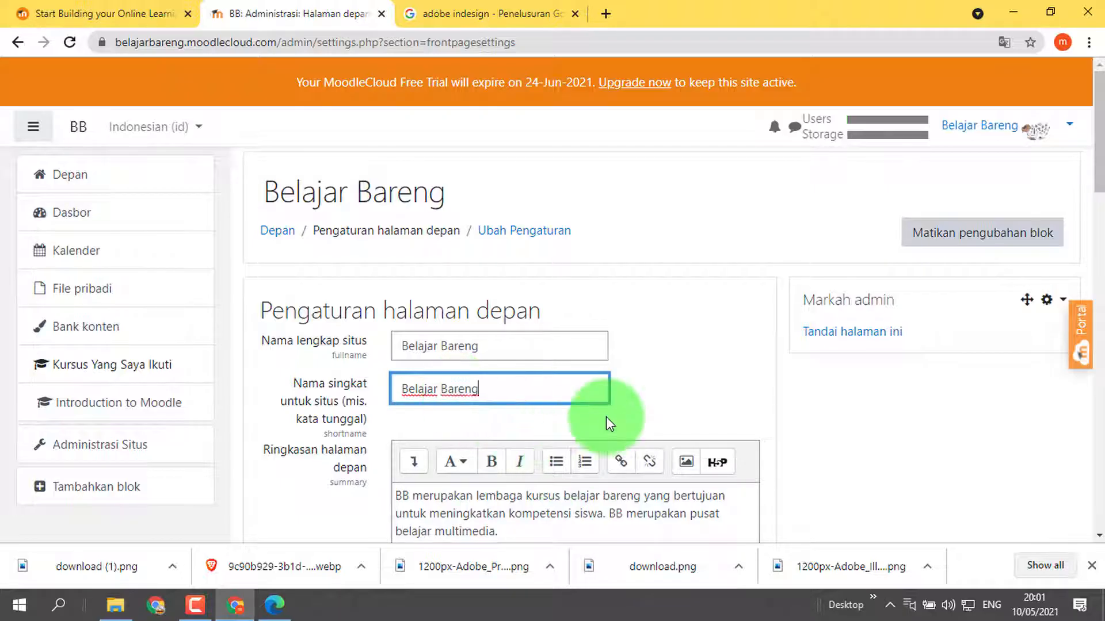
- Check the front page summary text and the remaining front page options, and save the settings
{"action": "scroll", "coordinate": [614, 409], "scroll_direction": "down", "scroll_amount": 5}
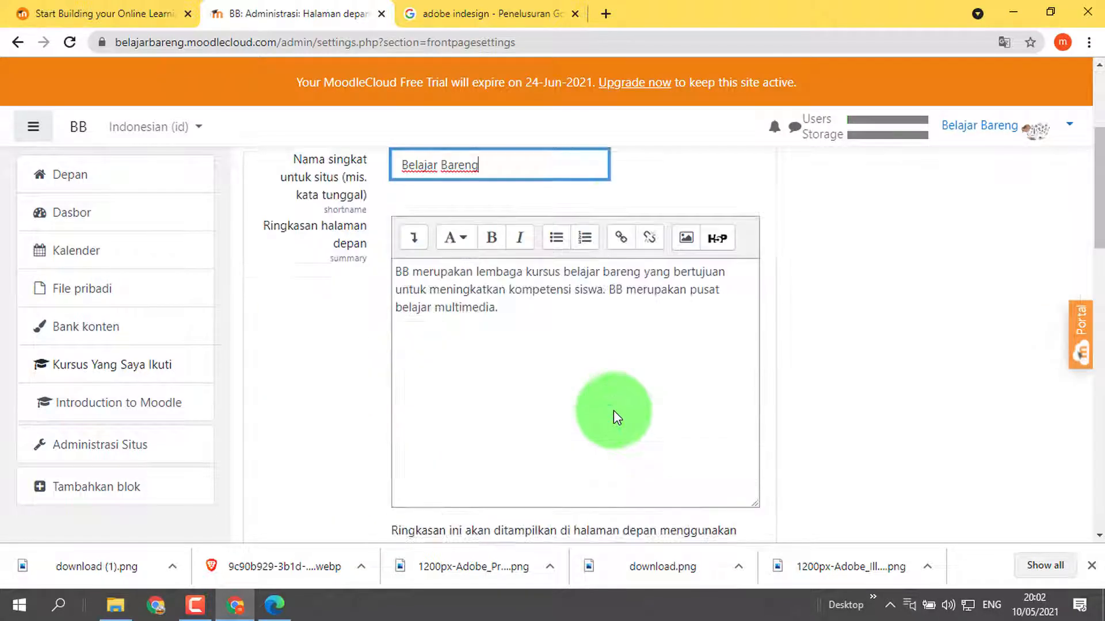
{"action": "left_click_drag", "start_coordinate": [518, 271], "coordinate": [416, 229]}
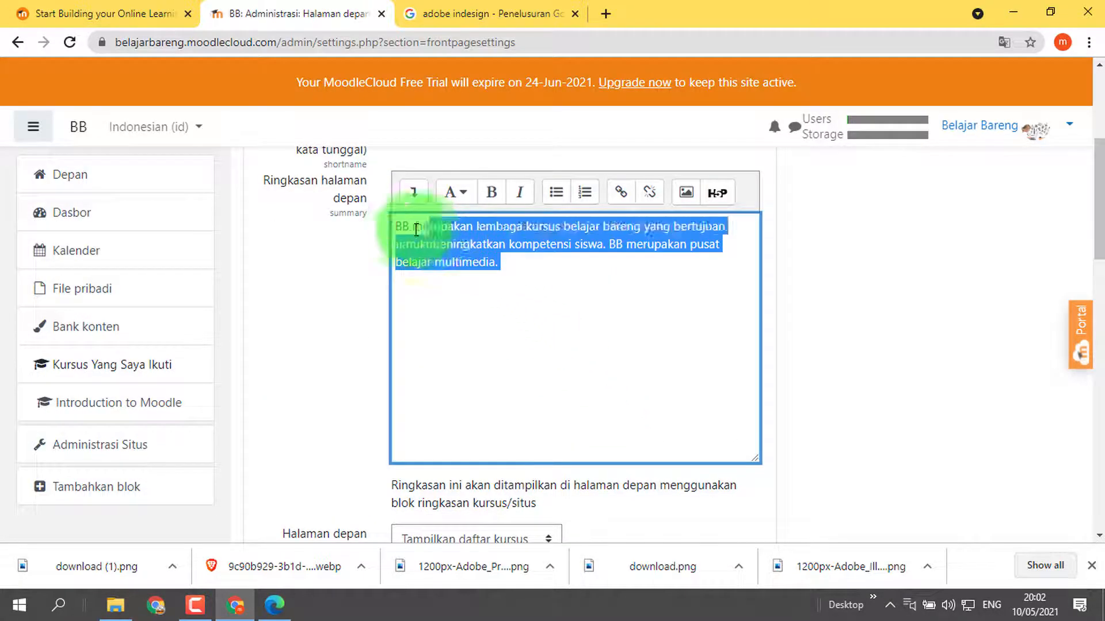
{"action": "left_click", "coordinate": [479, 274]}
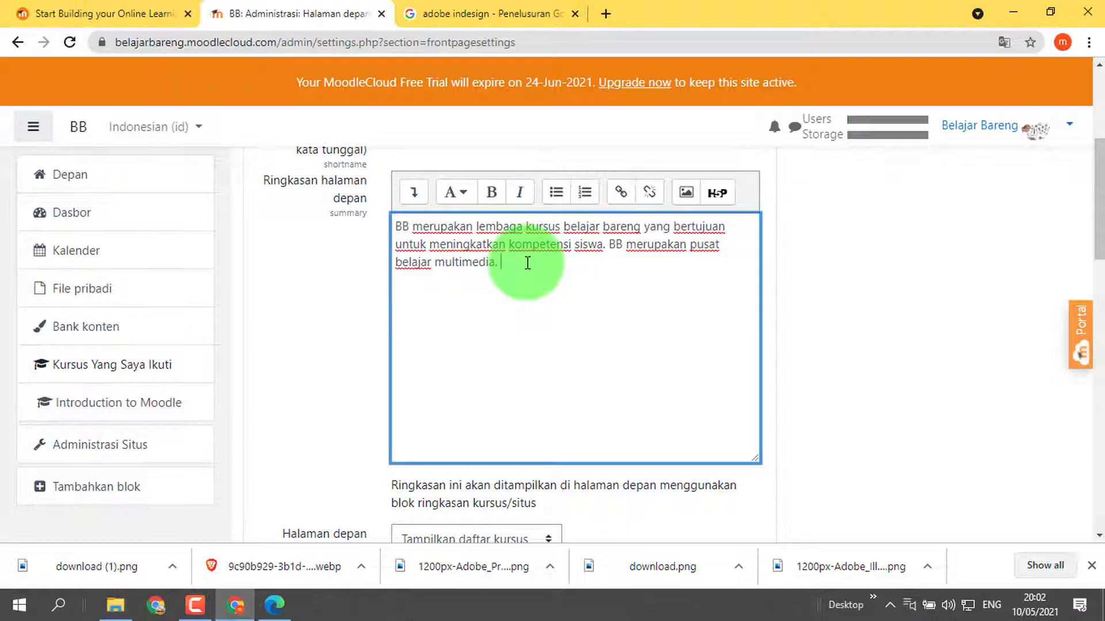
{"action": "scroll", "coordinate": [527, 263], "scroll_direction": "down", "scroll_amount": 5}
{"action": "scroll", "coordinate": [629, 320], "scroll_direction": "down", "scroll_amount": 15}
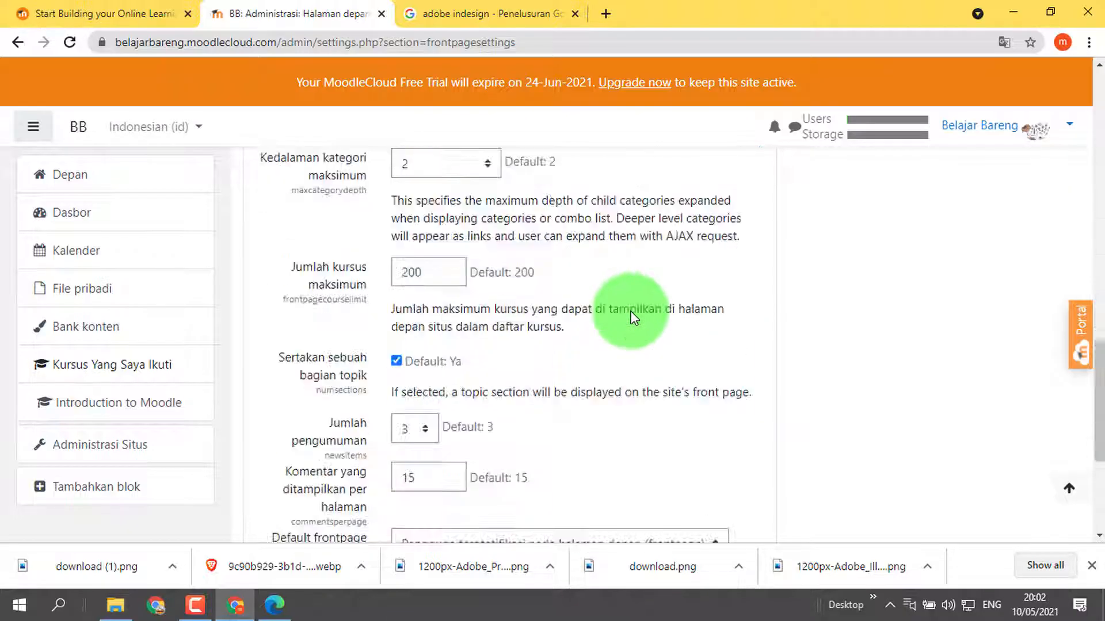
{"action": "left_click", "coordinate": [465, 338]}
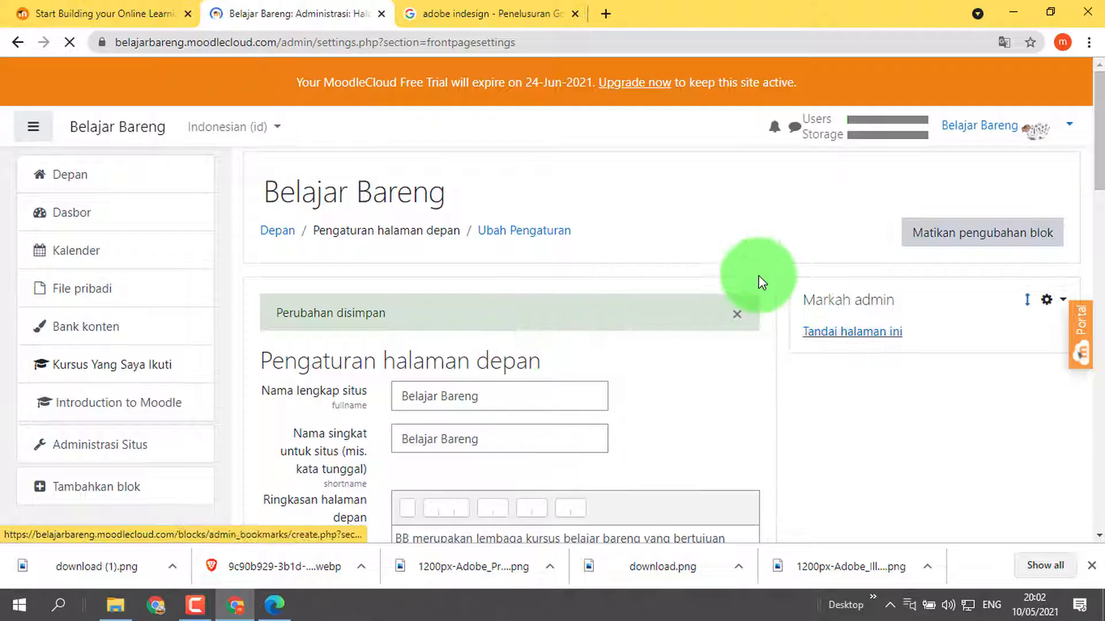
- Return to the site's front page and look over the list of available courses
{"action": "scroll", "coordinate": [555, 323], "scroll_direction": "down", "scroll_amount": 10}
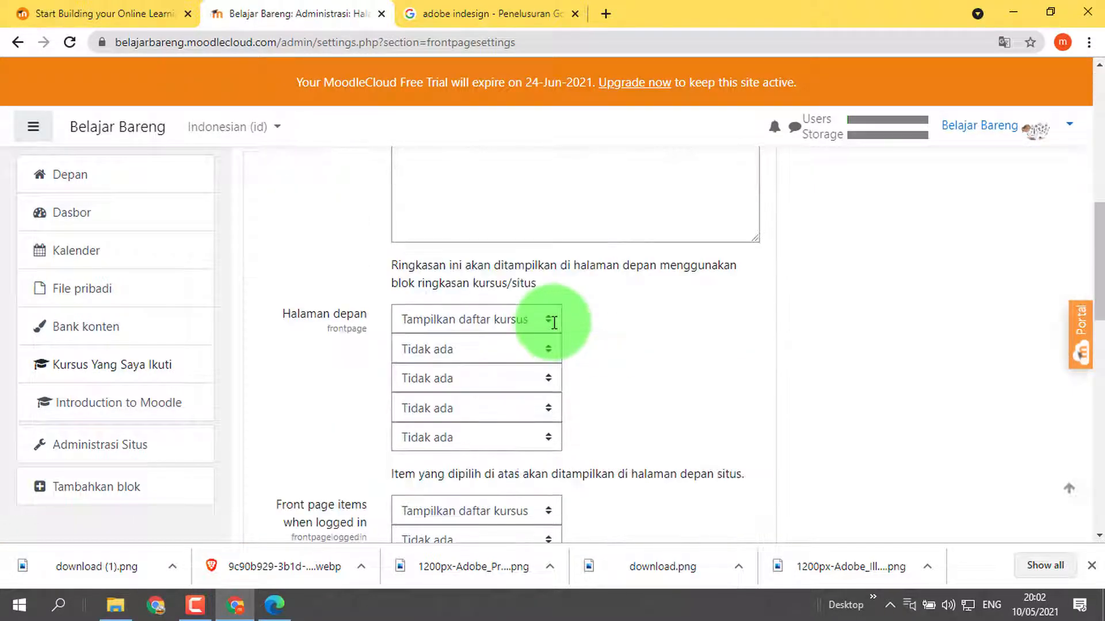
{"action": "scroll", "coordinate": [555, 322], "scroll_direction": "up", "scroll_amount": 10}
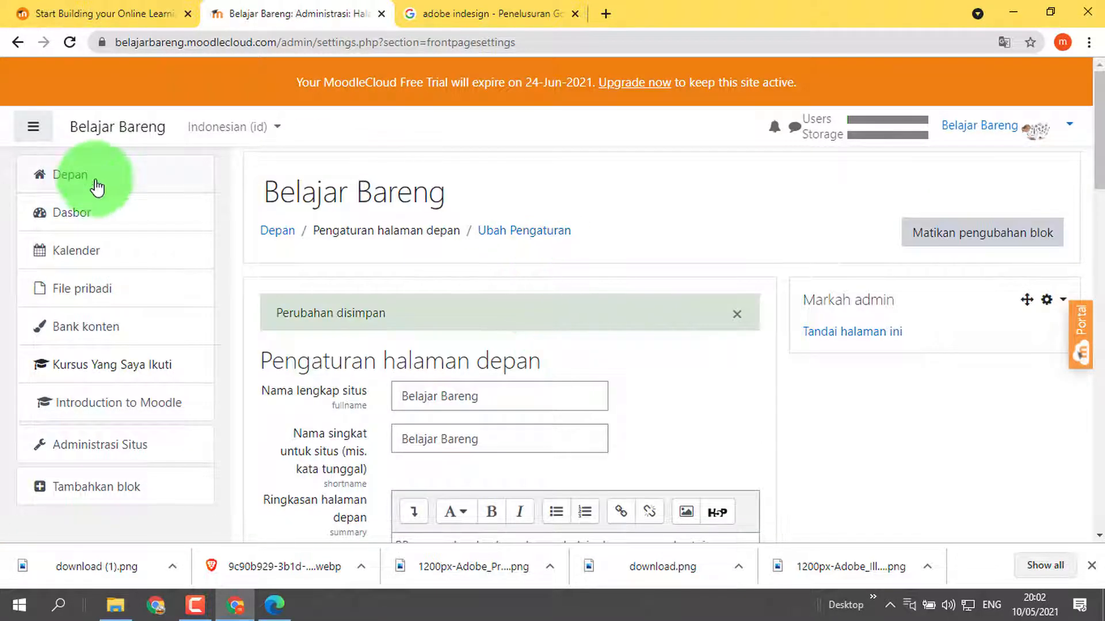
{"action": "left_click", "coordinate": [79, 180]}
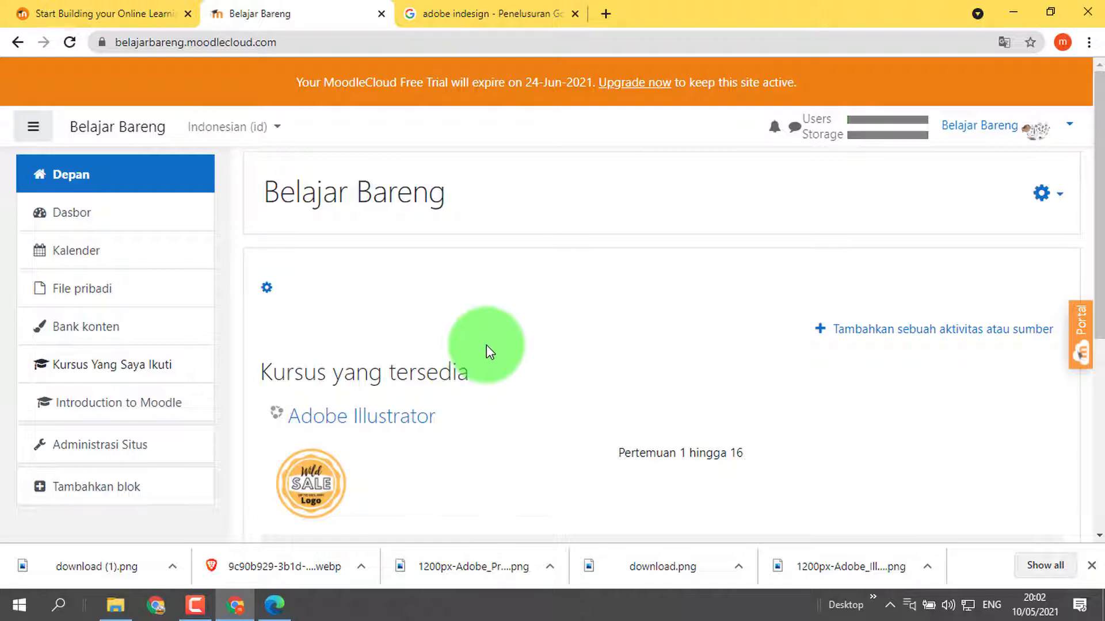
{"action": "scroll", "coordinate": [485, 344], "scroll_direction": "down", "scroll_amount": 5}
{"action": "scroll", "coordinate": [486, 344], "scroll_direction": "up", "scroll_amount": 5}
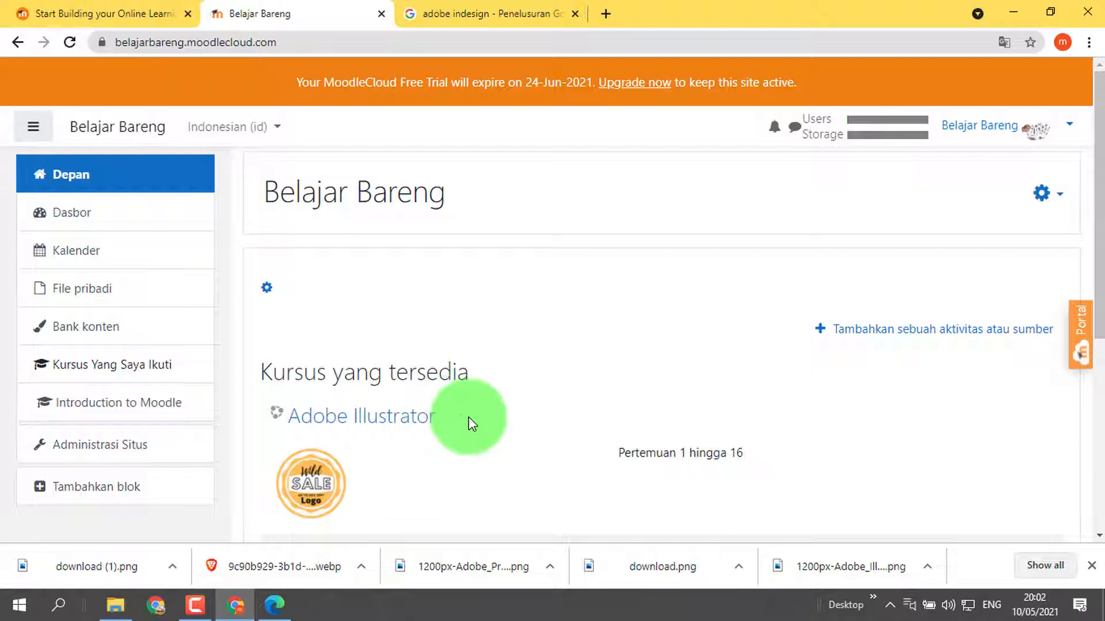
{"action": "scroll", "coordinate": [817, 413], "scroll_direction": "down", "scroll_amount": 4}
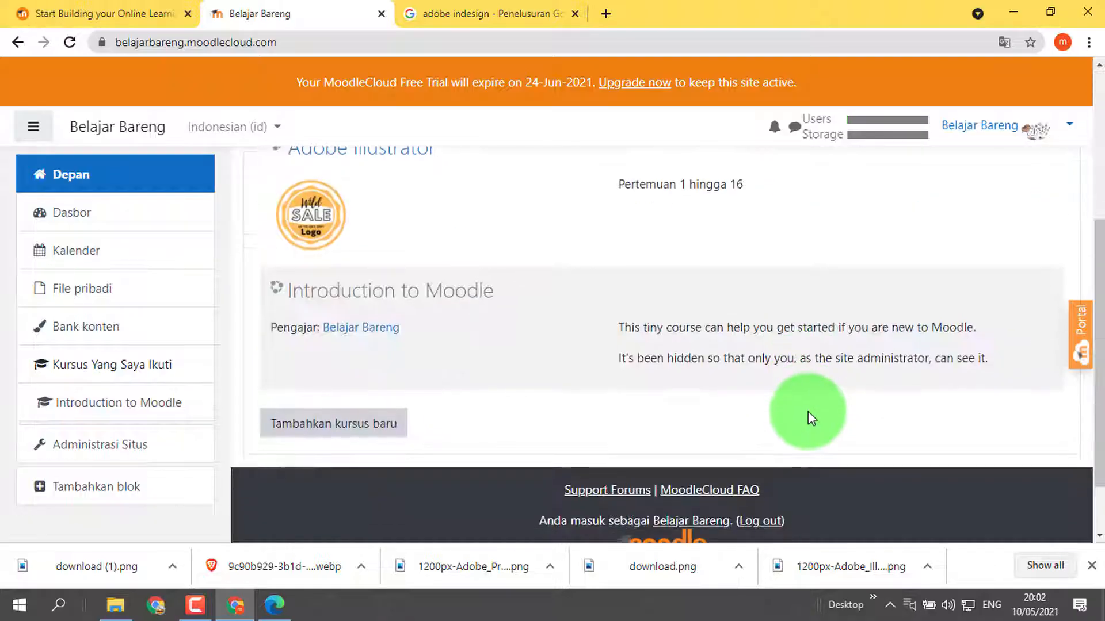
{"action": "scroll", "coordinate": [383, 271], "scroll_direction": "up", "scroll_amount": 4}
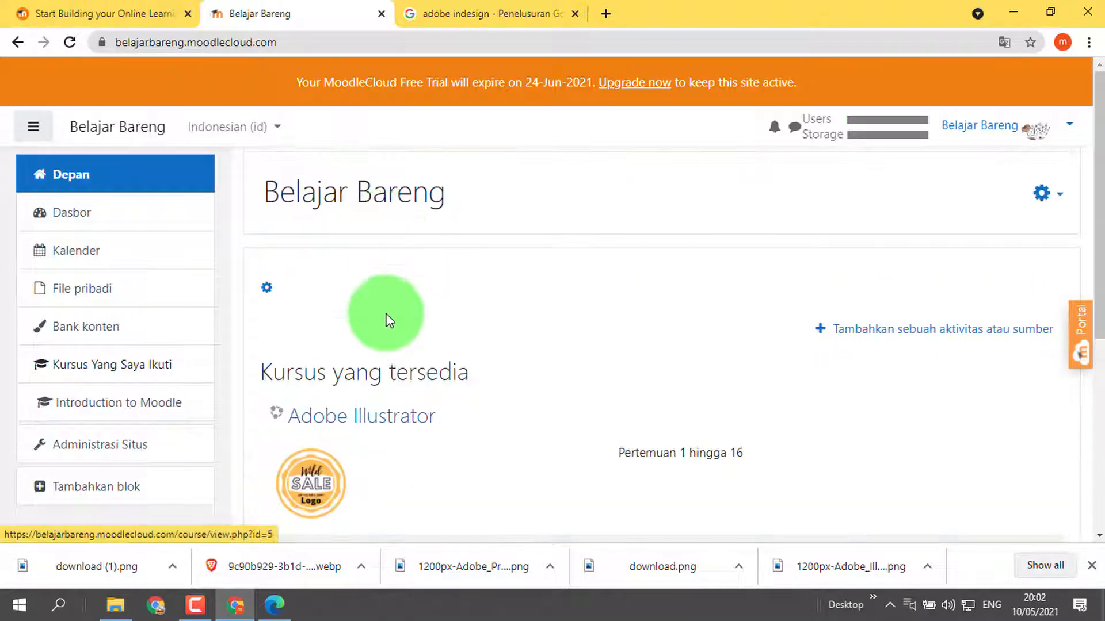
- Open the Adobe Illustrator course and bring up its course settings for editing
{"action": "left_click", "coordinate": [401, 425]}
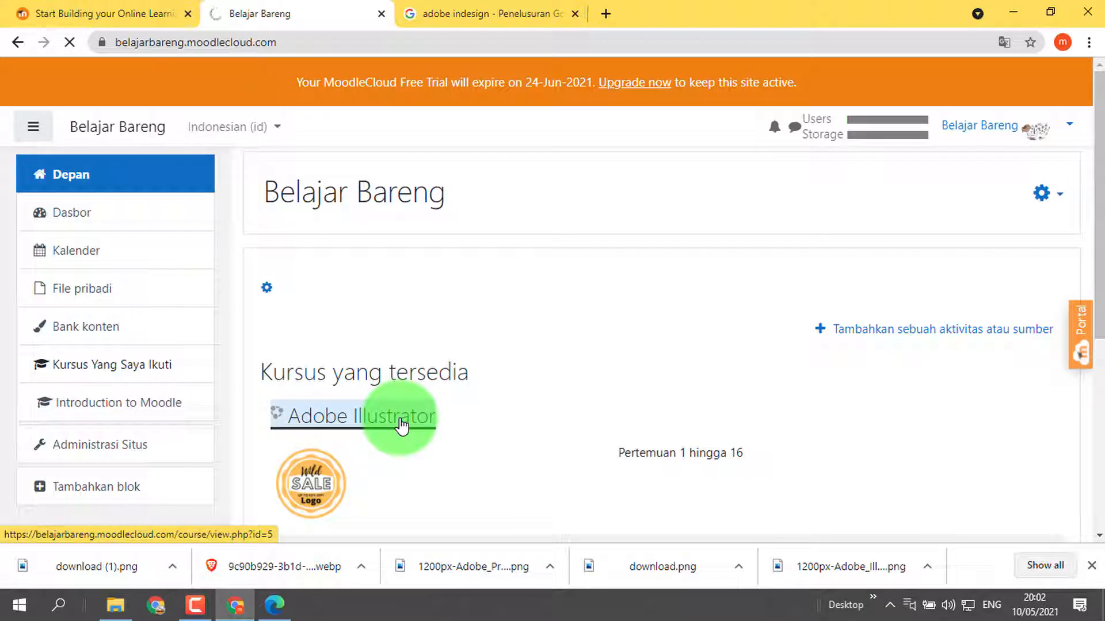
{"action": "left_click", "coordinate": [1044, 201]}
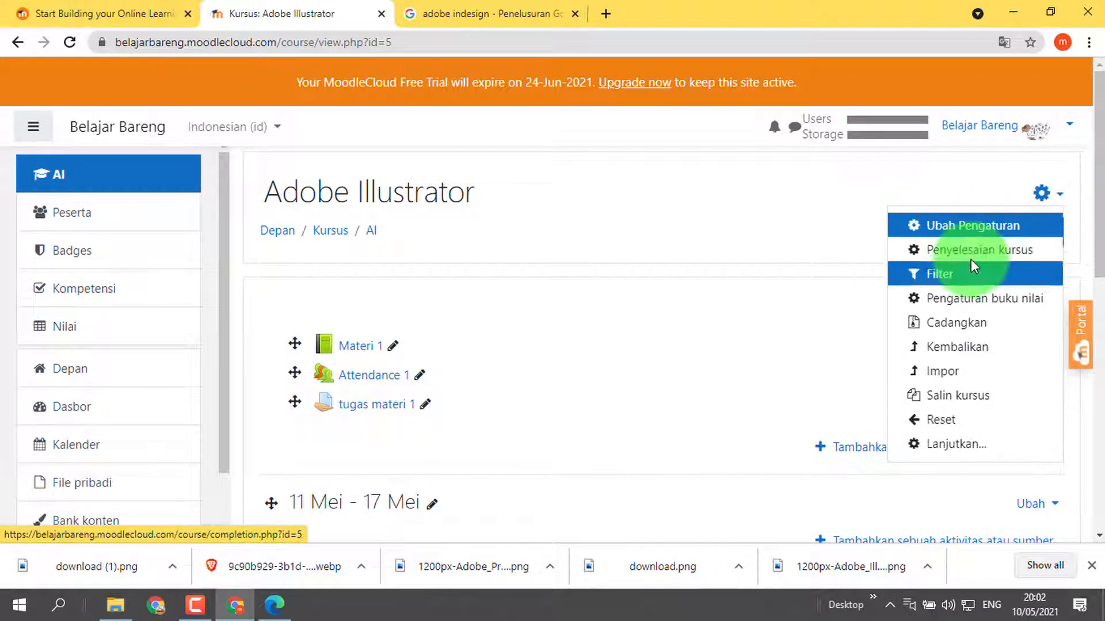
{"action": "left_click", "coordinate": [984, 231]}
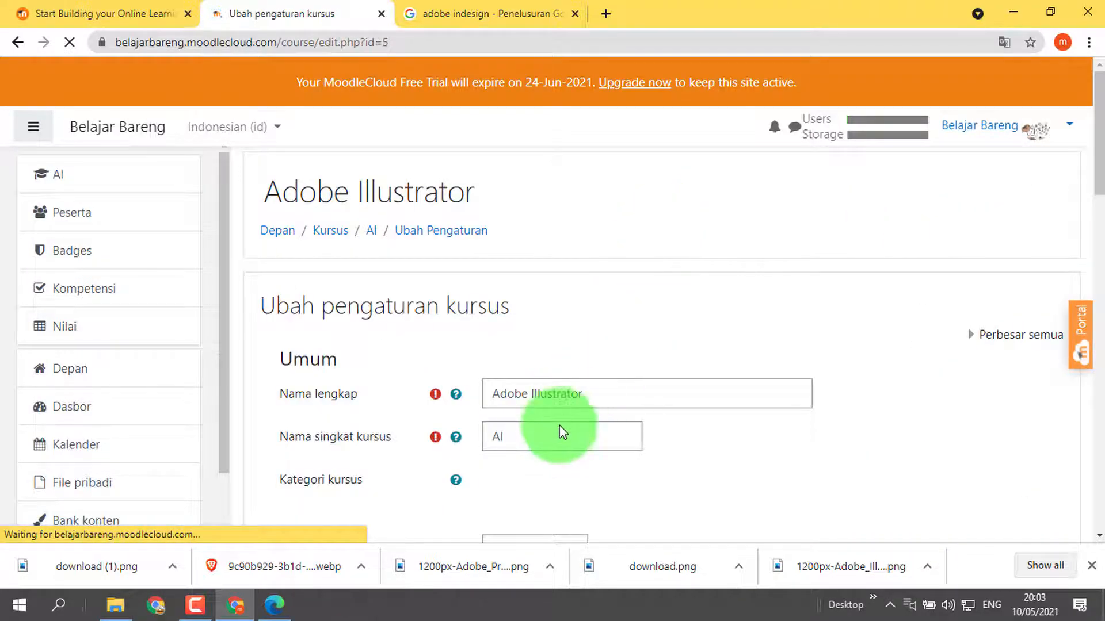
- Check the Adobe Illustrator course's full name, short name, category, visibility, dates and ID number, down to the course summary
{"action": "left_click", "coordinate": [569, 394]}
{"action": "left_click", "coordinate": [531, 431]}
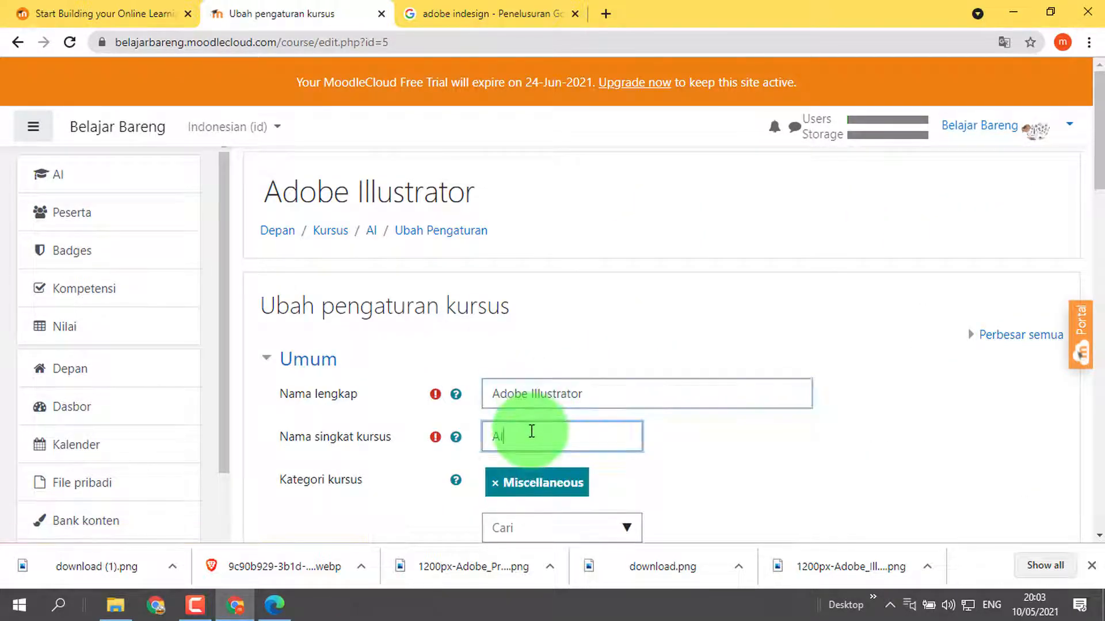
{"action": "scroll", "coordinate": [531, 431], "scroll_direction": "down", "scroll_amount": 5}
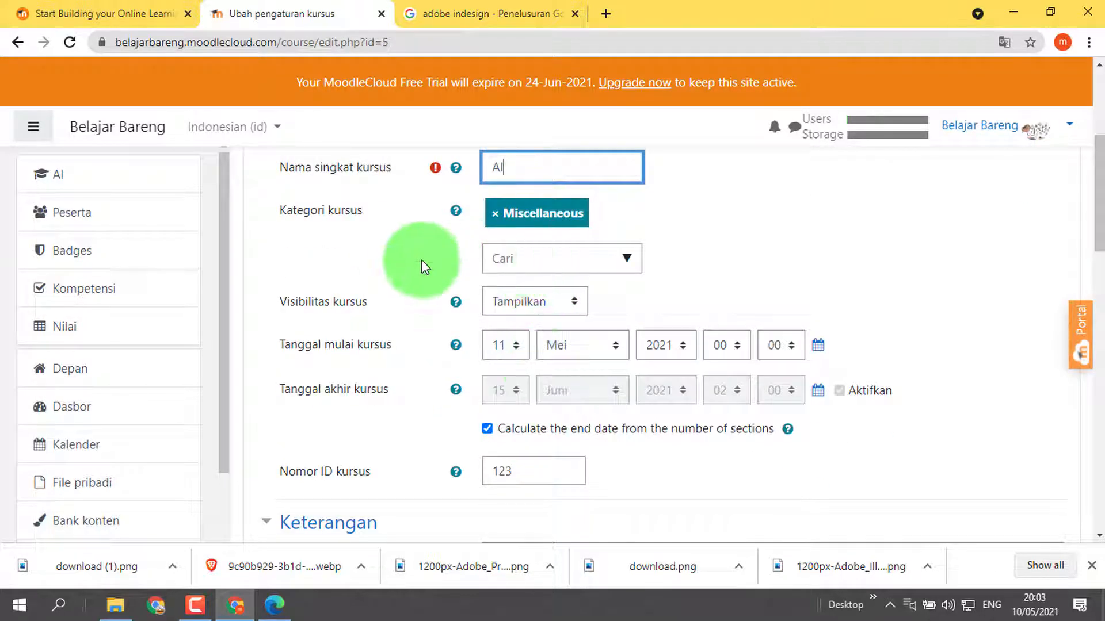
{"action": "scroll", "coordinate": [623, 236], "scroll_direction": "down", "scroll_amount": 3}
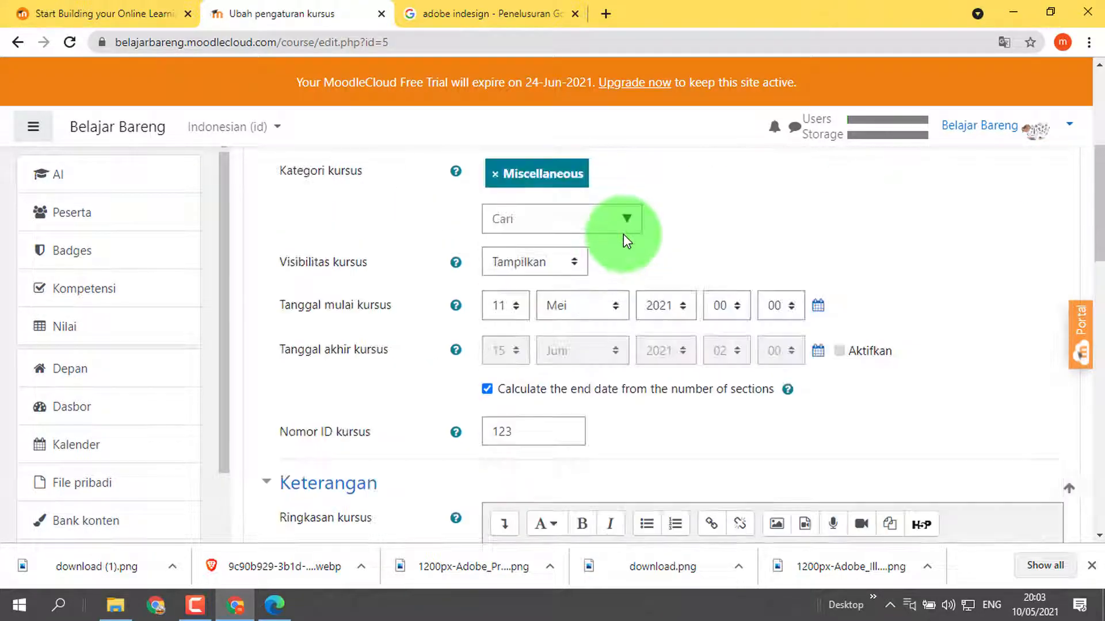
{"action": "scroll", "coordinate": [623, 234], "scroll_direction": "up", "scroll_amount": 3}
{"action": "scroll", "coordinate": [617, 275], "scroll_direction": "down", "scroll_amount": 5}
{"action": "left_click", "coordinate": [590, 345]}
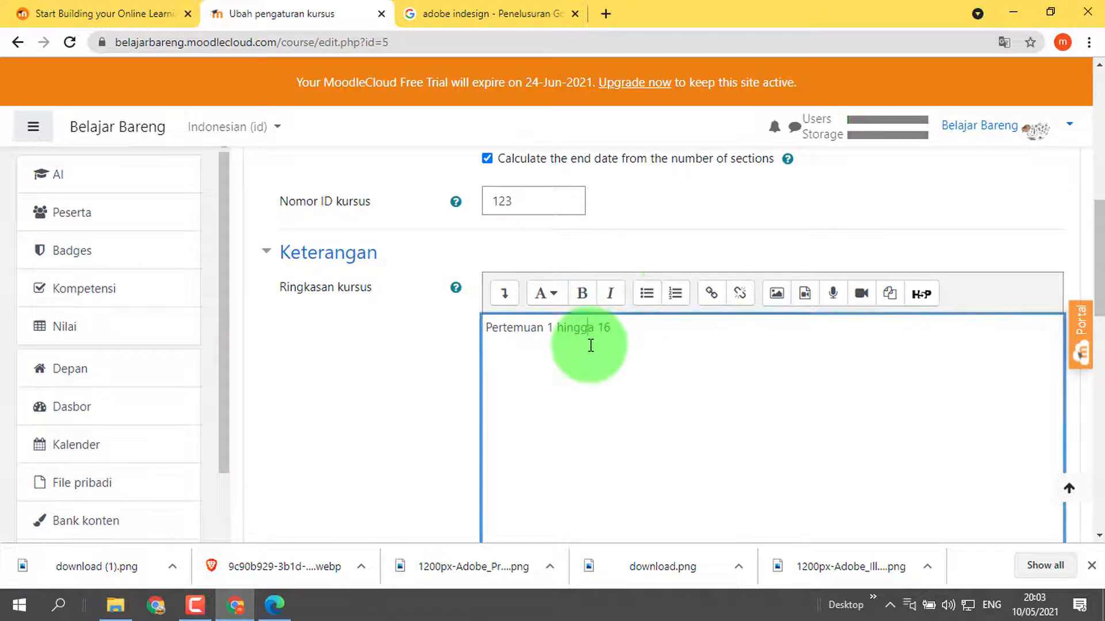
- Switch to the Google results, look up Adobe Illustrator and copy its Indonesian description paragraph
{"action": "left_click", "coordinate": [442, 7]}
{"action": "left_click", "coordinate": [910, 240]}
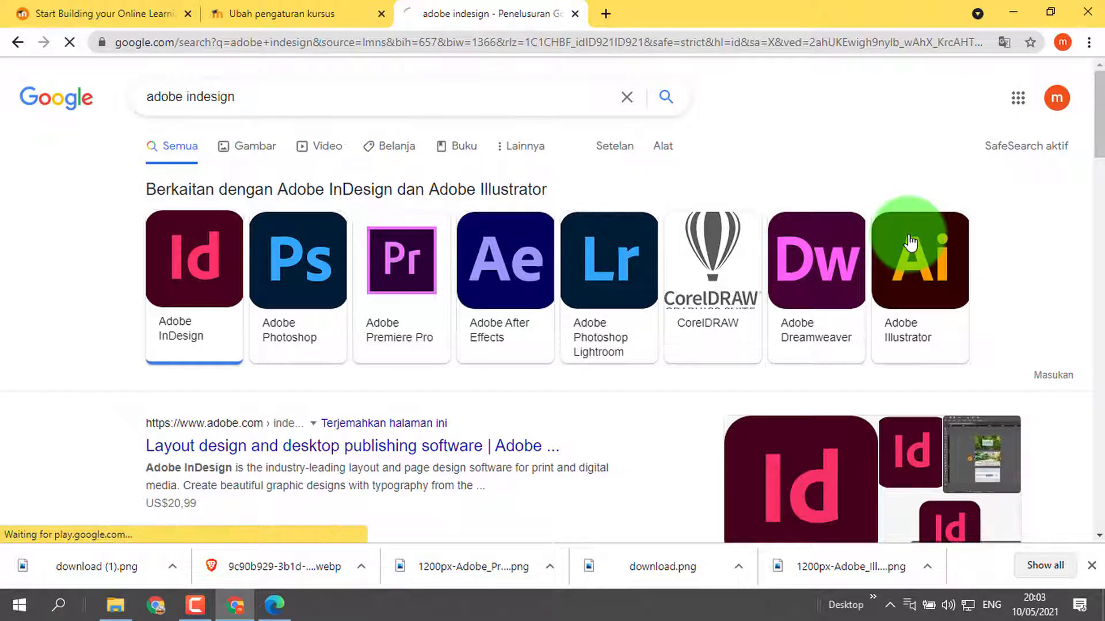
{"action": "scroll", "coordinate": [476, 382], "scroll_direction": "down", "scroll_amount": 4}
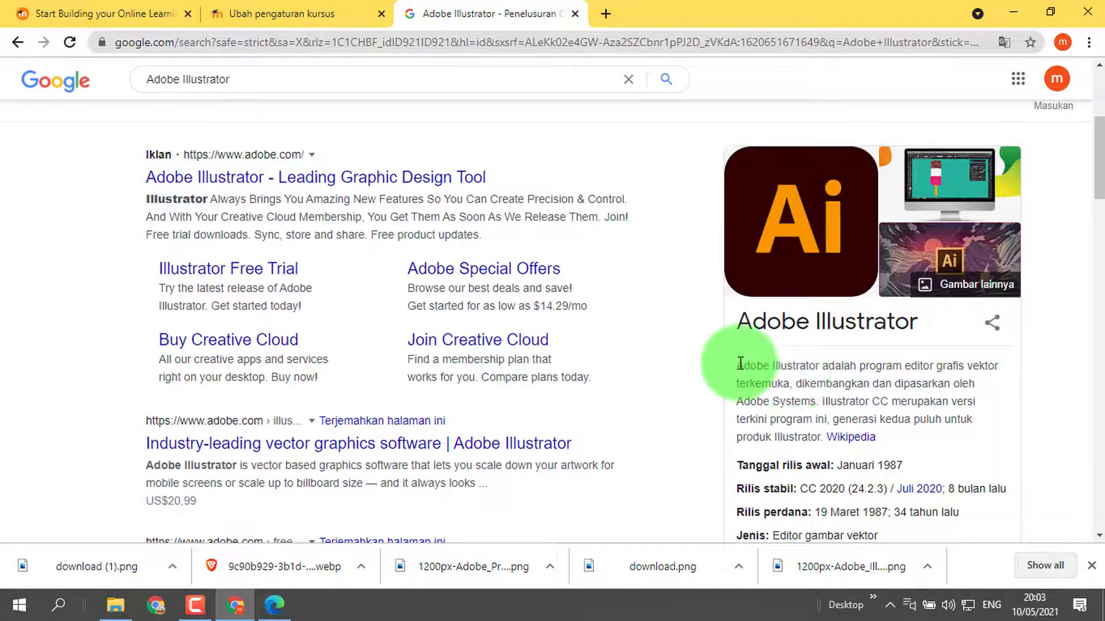
{"action": "left_click_drag", "start_coordinate": [740, 364], "coordinate": [810, 426]}
{"action": "right_click", "coordinate": [790, 412]}
{"action": "left_click", "coordinate": [794, 413]}
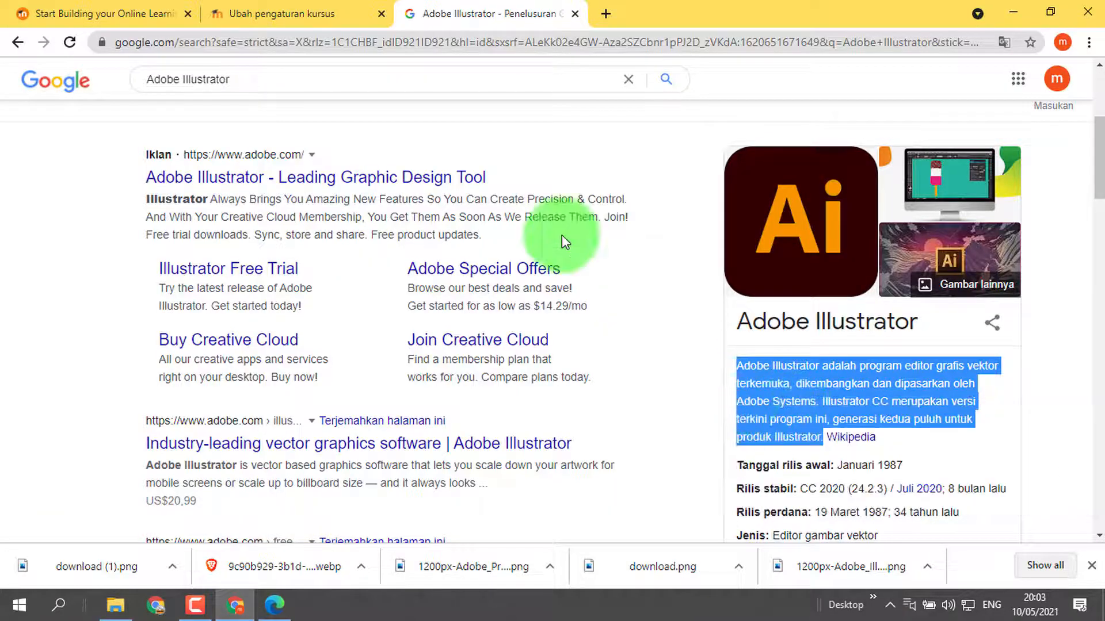
- Return to the course settings and replace the course summary text with the copied Adobe Illustrator description
{"action": "left_click", "coordinate": [339, 8]}
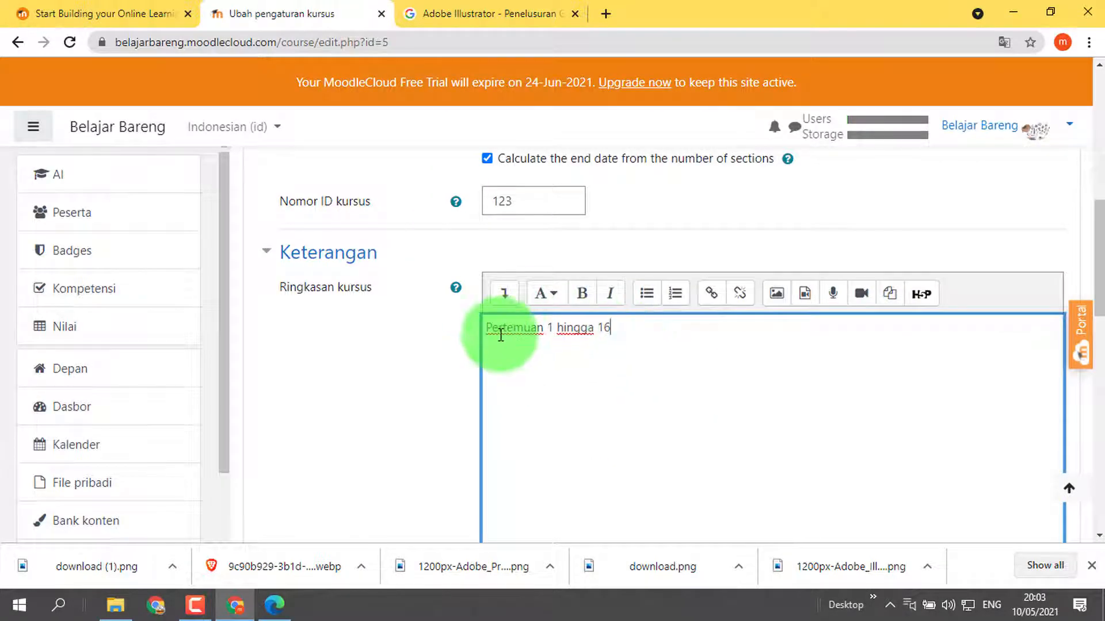
{"action": "left_click", "coordinate": [632, 328]}
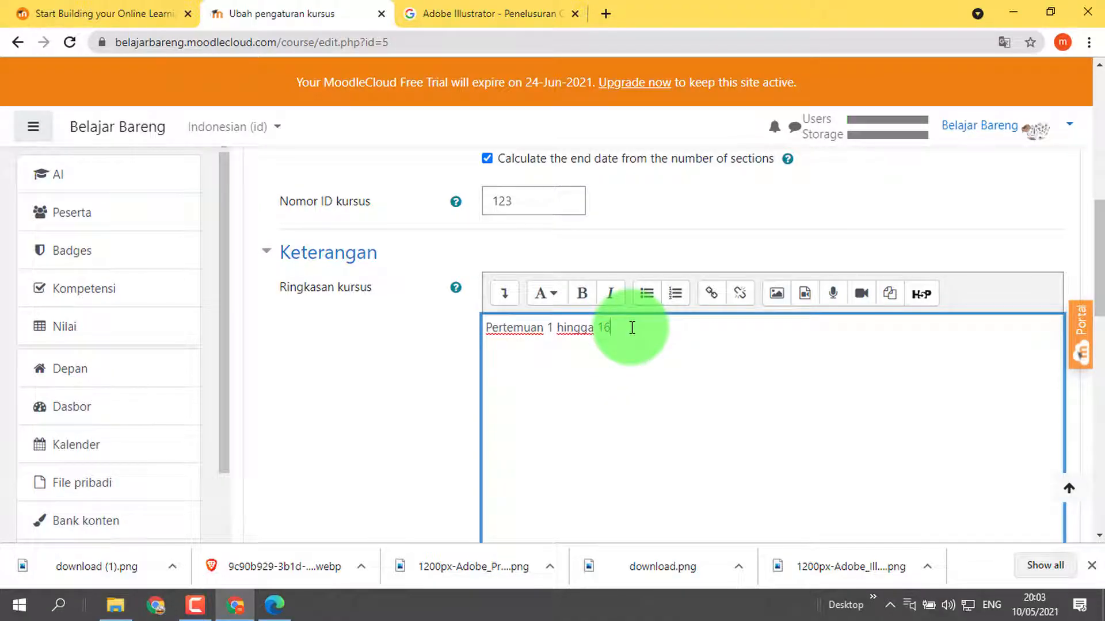
{"action": "left_click_drag", "start_coordinate": [631, 328], "coordinate": [481, 328]}
{"action": "key", "text": "ctrl+v"}
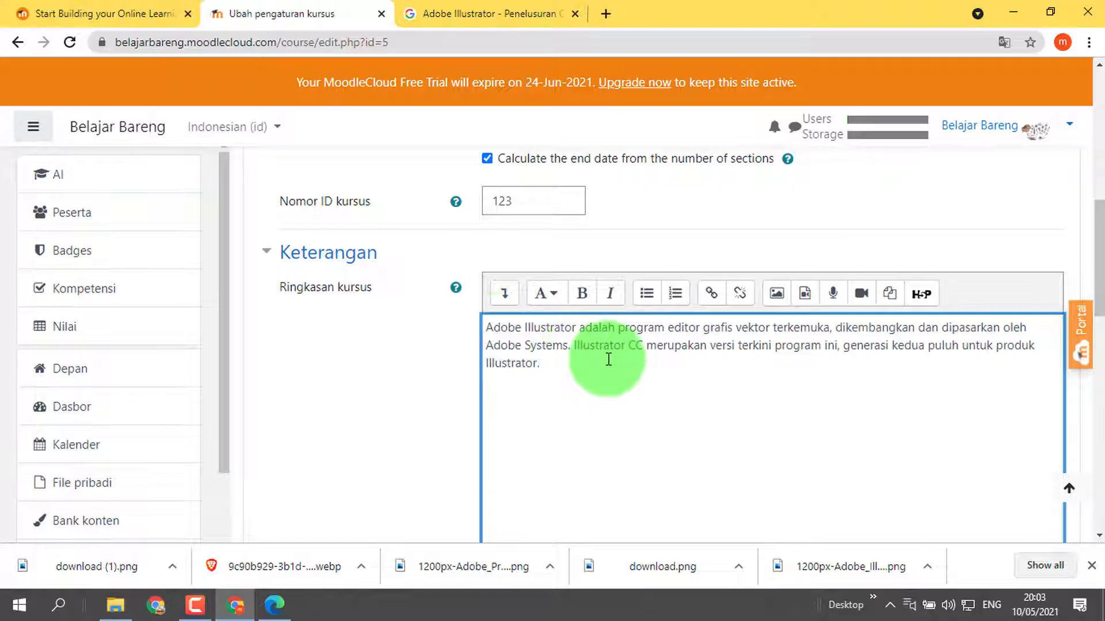
- Delete the existing image sale.png from the course image files and confirm the removal
{"action": "scroll", "coordinate": [608, 360], "scroll_direction": "down", "scroll_amount": 5}
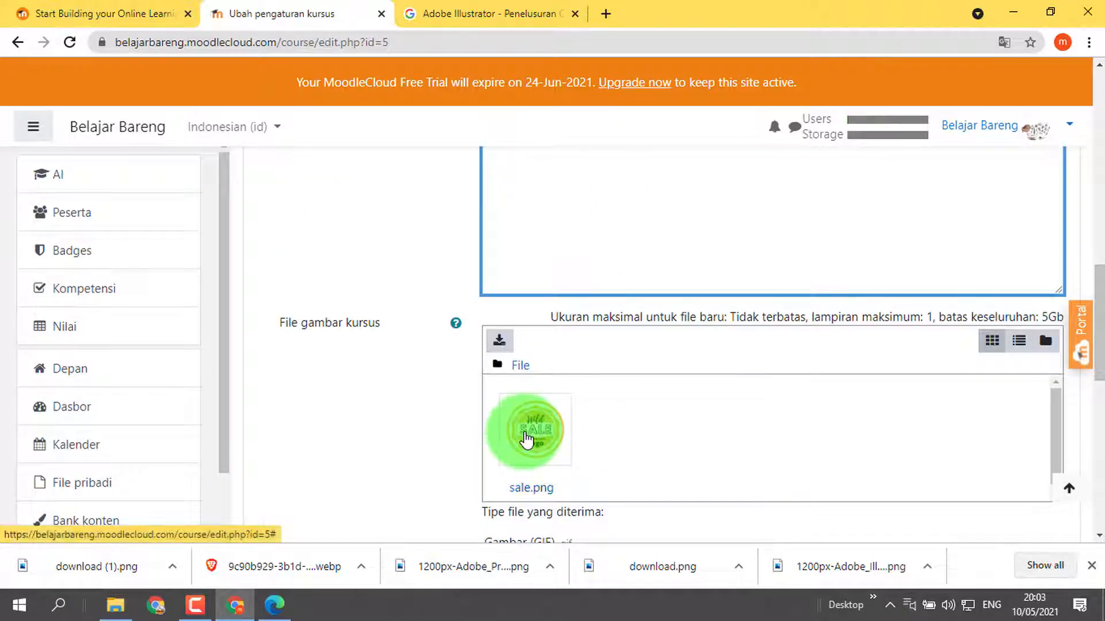
{"action": "scroll", "coordinate": [613, 438], "scroll_direction": "down", "scroll_amount": 4}
{"action": "scroll", "coordinate": [532, 228], "scroll_direction": "up", "scroll_amount": 4}
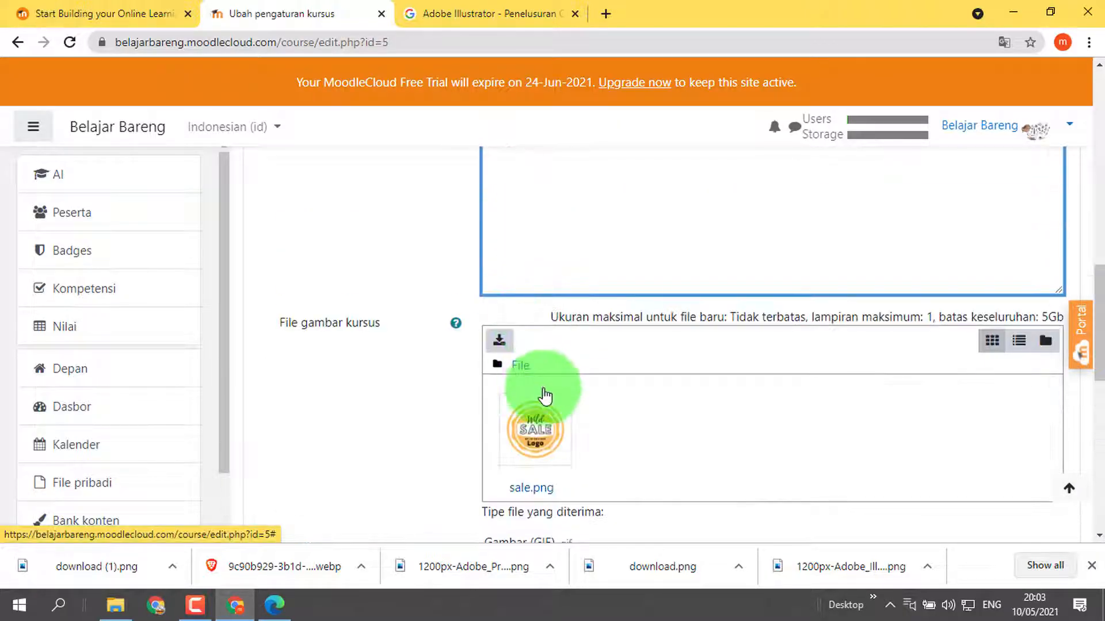
{"action": "left_click", "coordinate": [542, 413]}
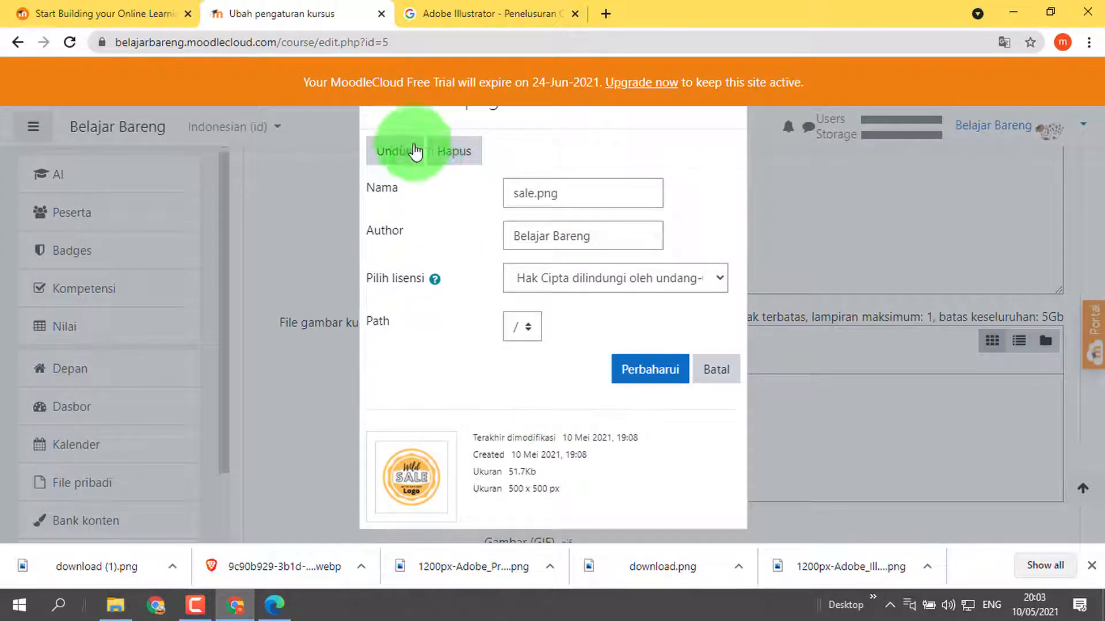
{"action": "left_click", "coordinate": [454, 151]}
{"action": "left_click", "coordinate": [527, 347]}
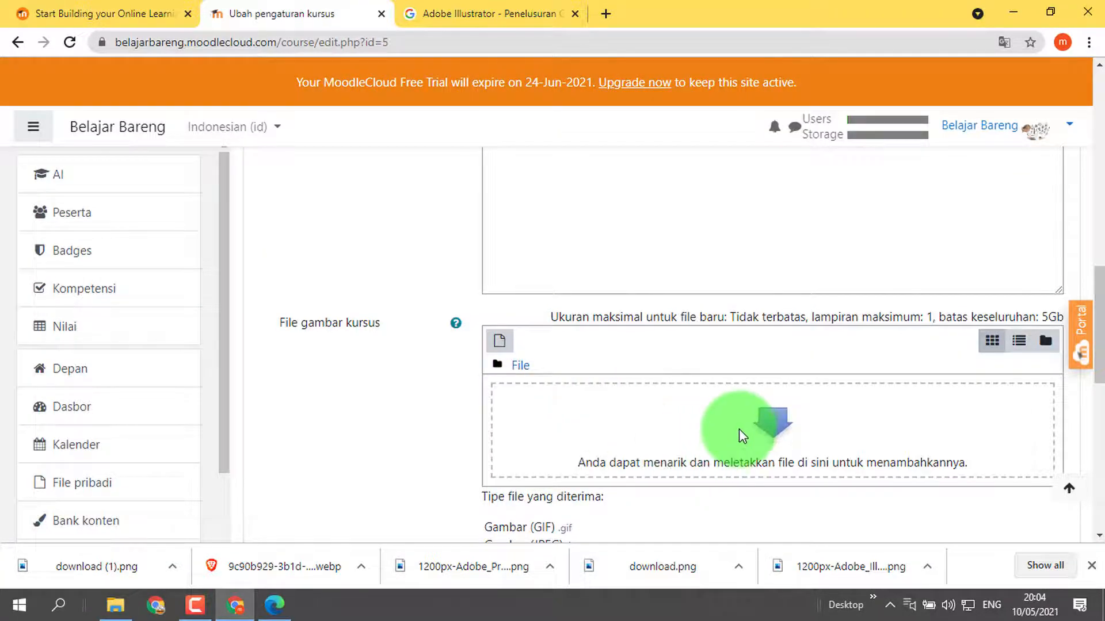
- Choose the Adobe Illustrator CC icon PNG from the Pictures folder as the new course image to upload
{"action": "left_click", "coordinate": [739, 430]}
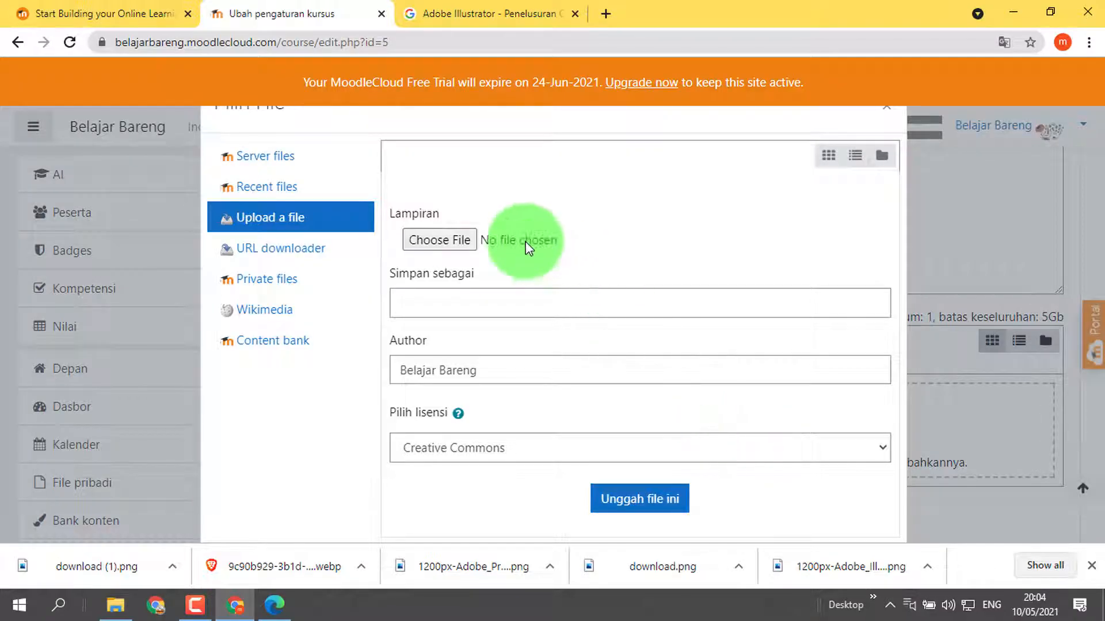
{"action": "left_click", "coordinate": [443, 240]}
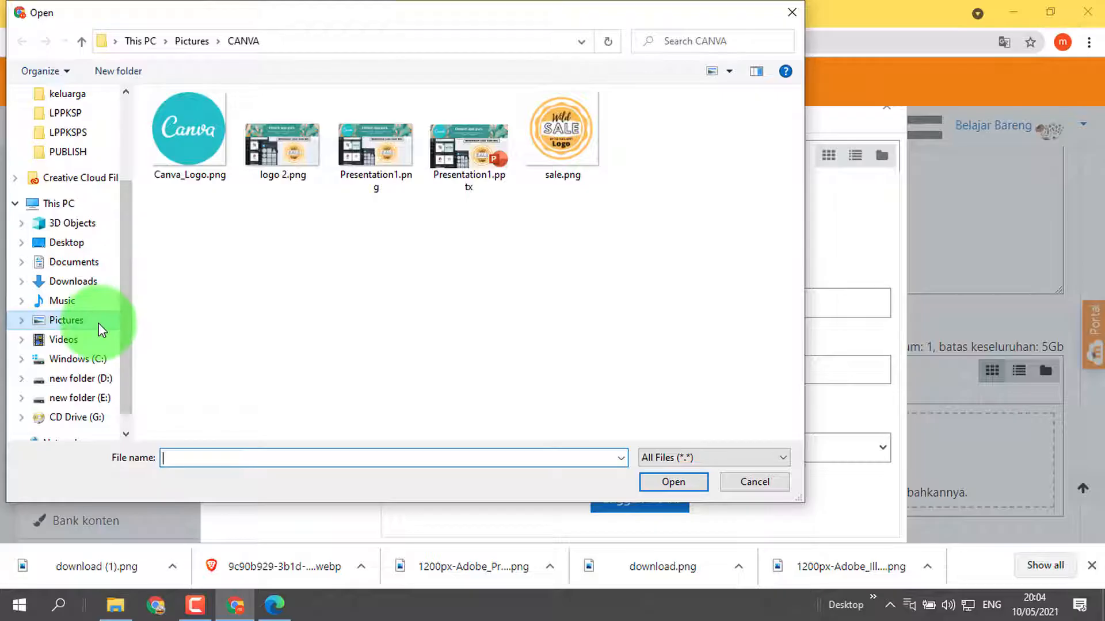
{"action": "left_click", "coordinate": [97, 323]}
{"action": "left_click", "coordinate": [725, 187]}
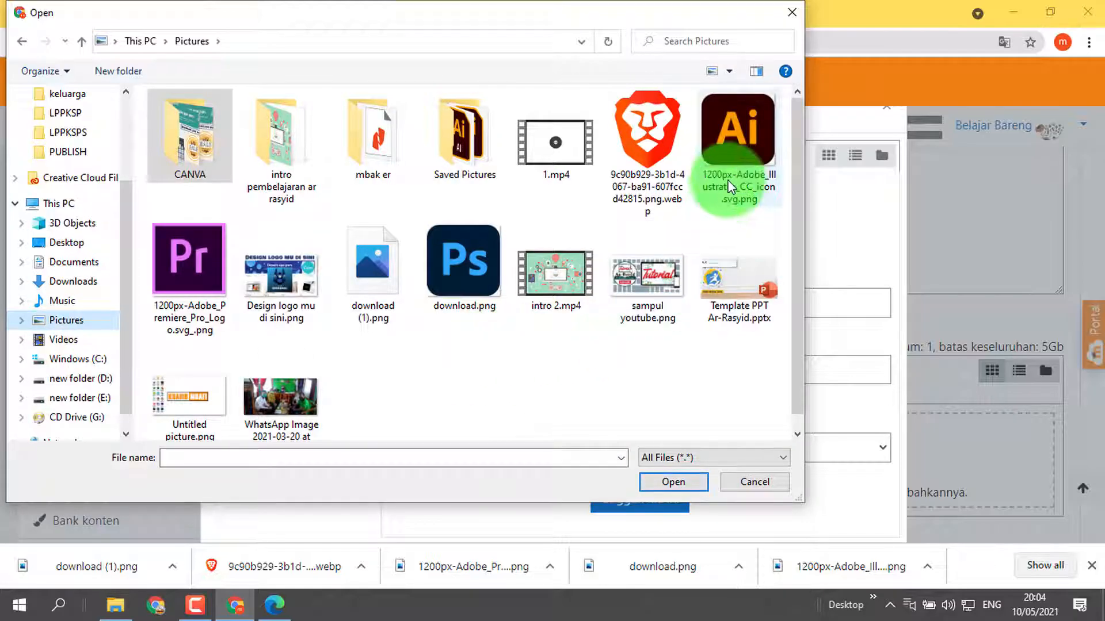
{"action": "left_click", "coordinate": [677, 484]}
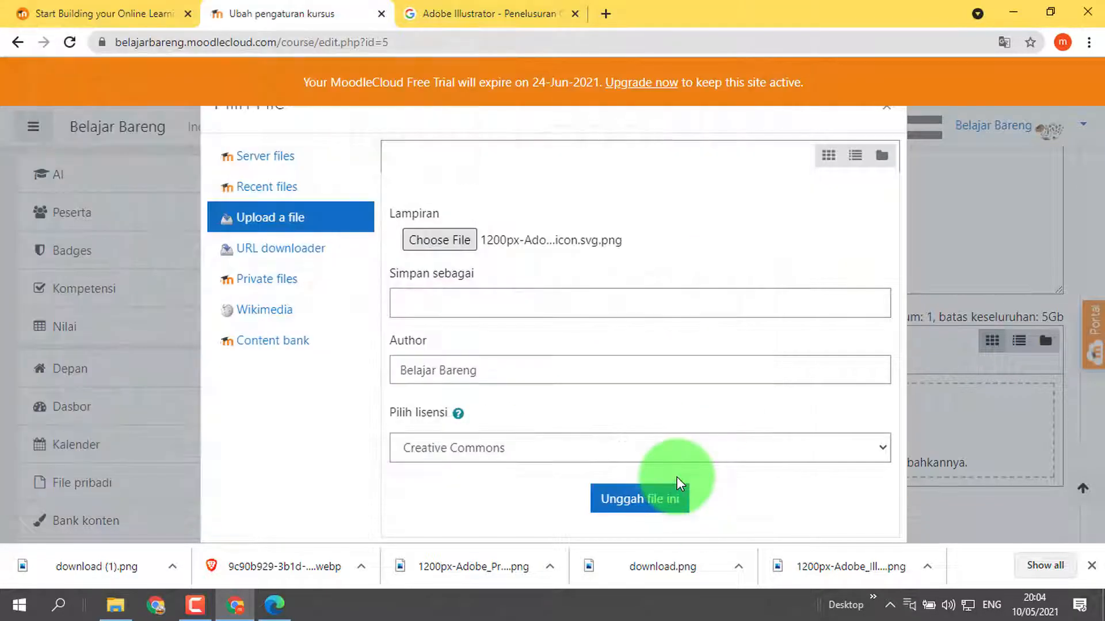
- Set the image's author to "Adobe Illustrator", keep the Creative Commons licence and upload the file
{"action": "left_click", "coordinate": [588, 303]}
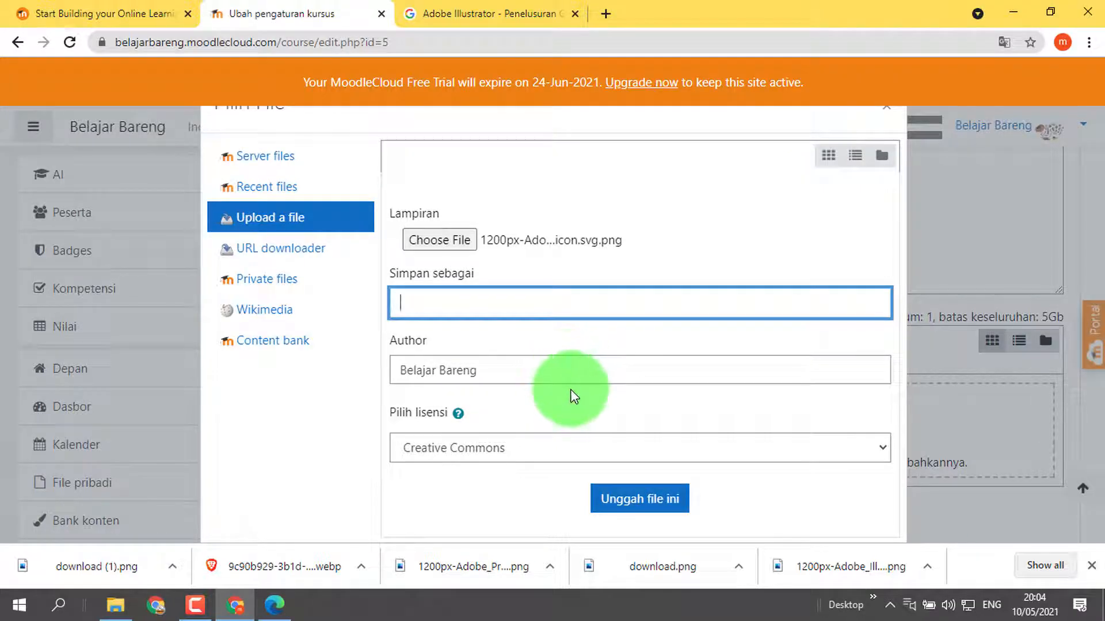
{"action": "left_click_drag", "start_coordinate": [566, 375], "coordinate": [367, 390]}
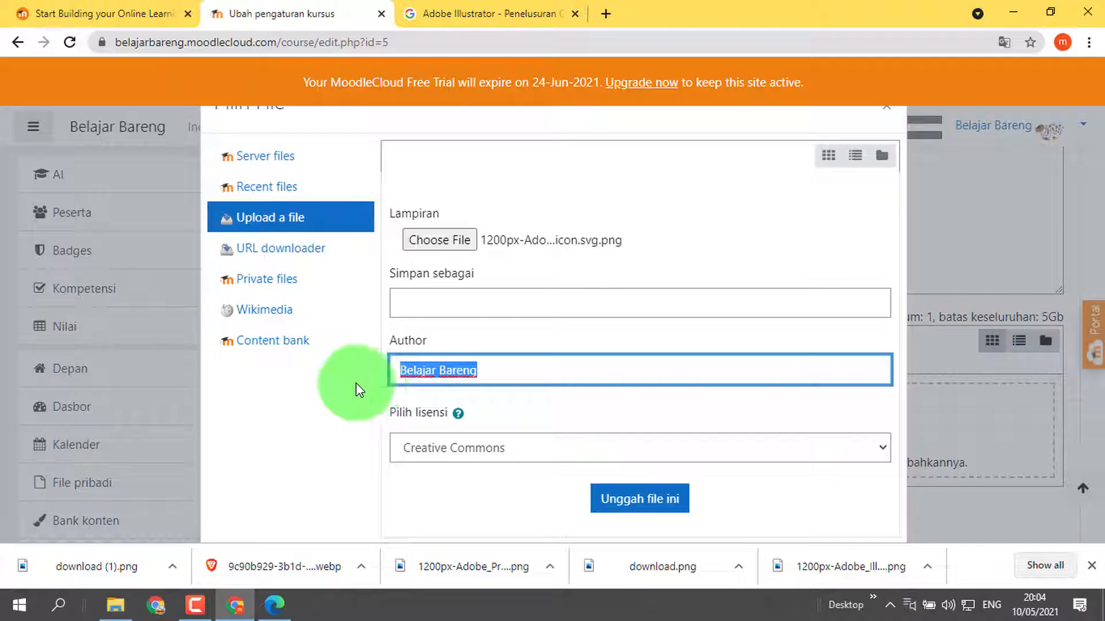
{"action": "type", "text": "Ado"}
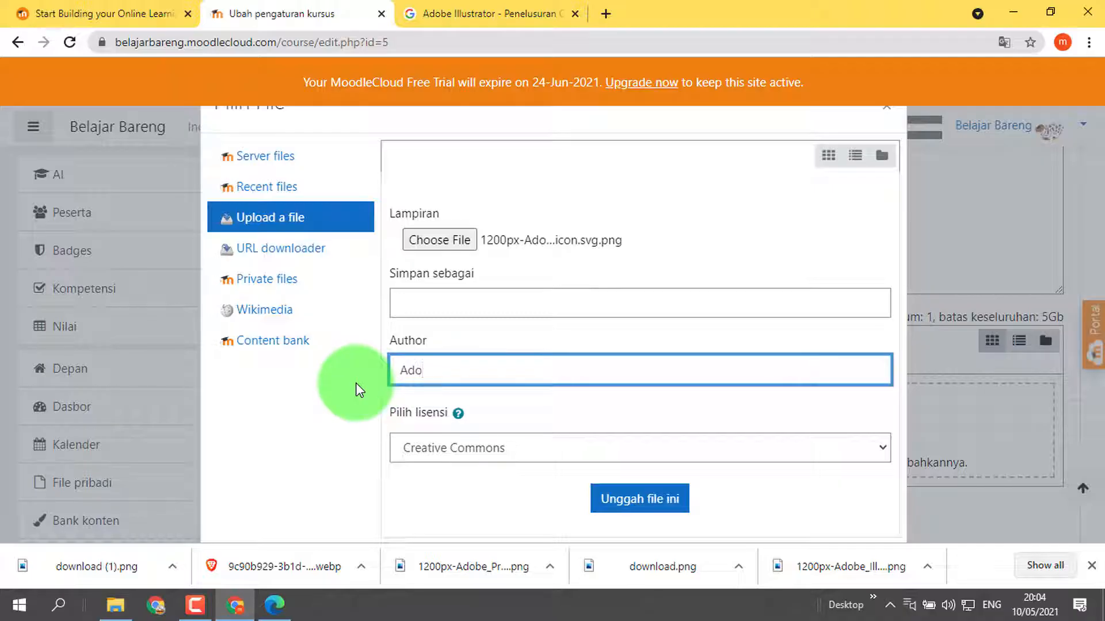
{"action": "type", "text": "be Illustrator"}
{"action": "left_click", "coordinate": [562, 454]}
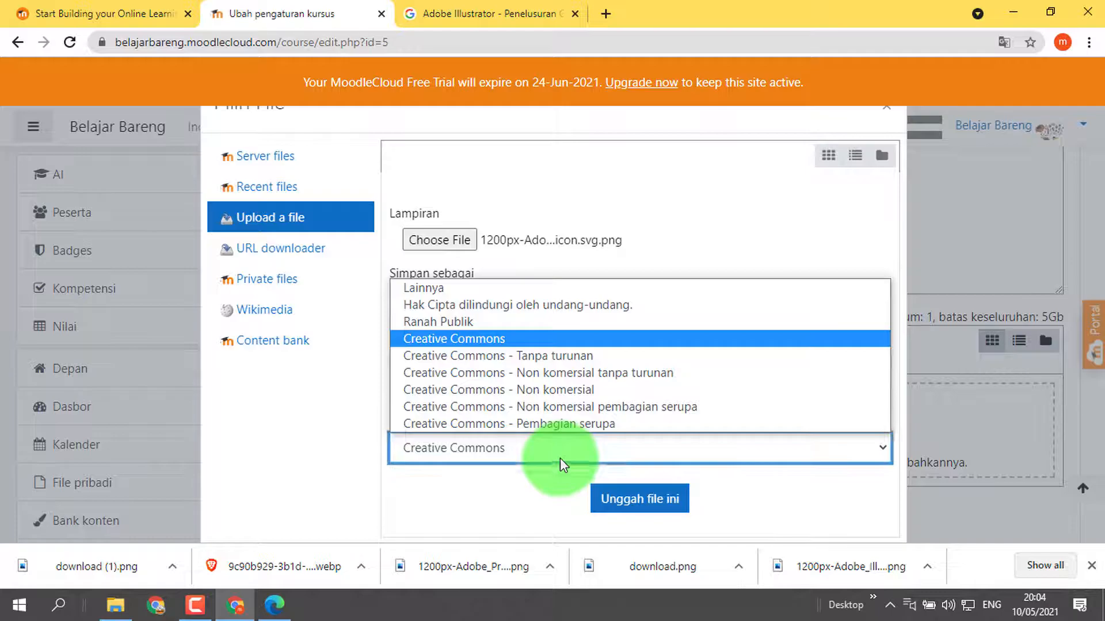
{"action": "left_click", "coordinate": [595, 452]}
{"action": "left_click", "coordinate": [638, 499]}
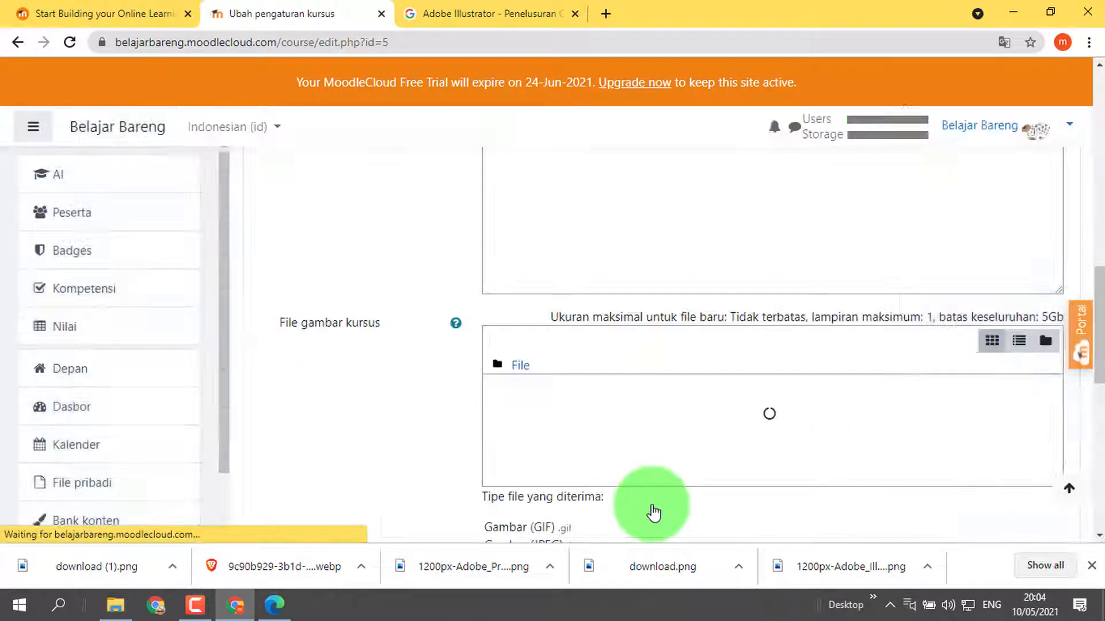
- Check the uploaded course image, then save the course settings and display the course page
{"action": "scroll", "coordinate": [667, 474], "scroll_direction": "down", "scroll_amount": 5}
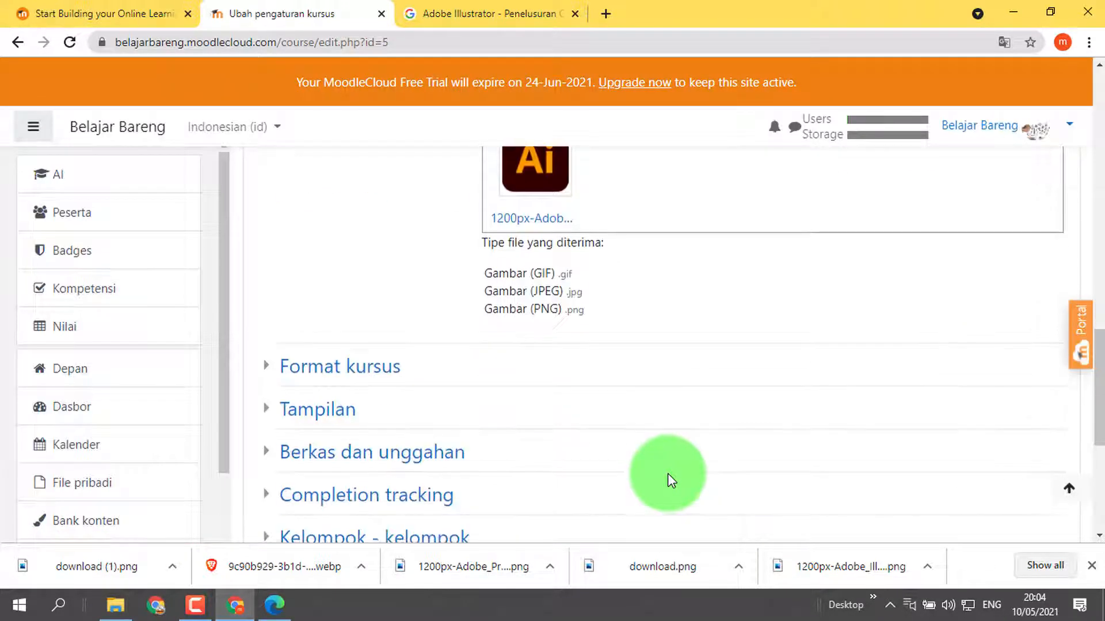
{"action": "scroll", "coordinate": [678, 454], "scroll_direction": "up", "scroll_amount": 8}
{"action": "scroll", "coordinate": [678, 454], "scroll_direction": "down", "scroll_amount": 10}
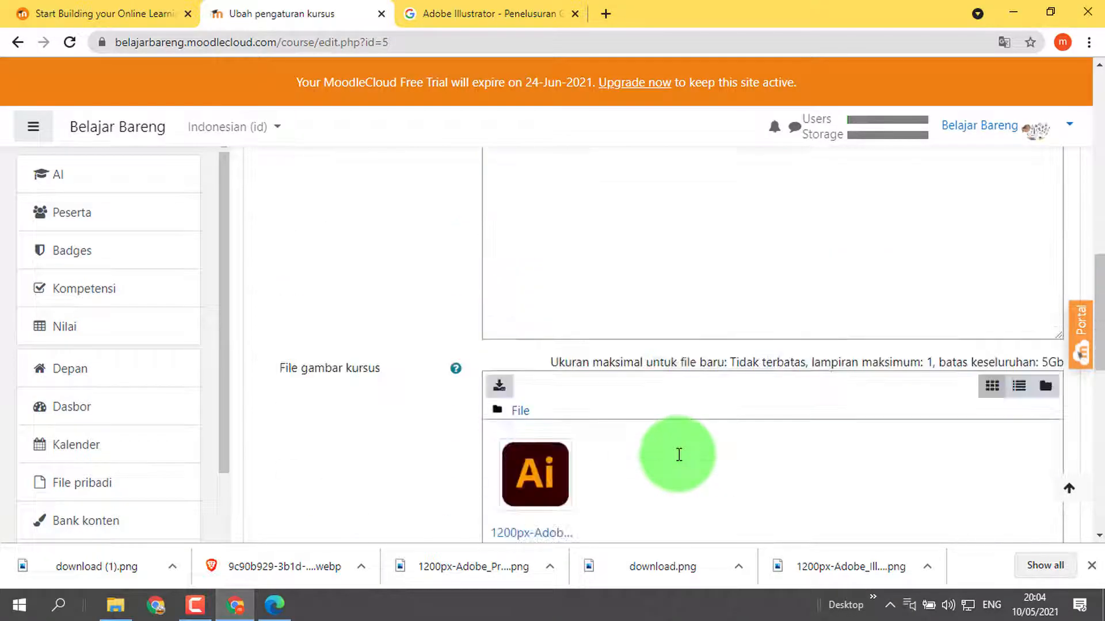
{"action": "left_click", "coordinate": [555, 407]}
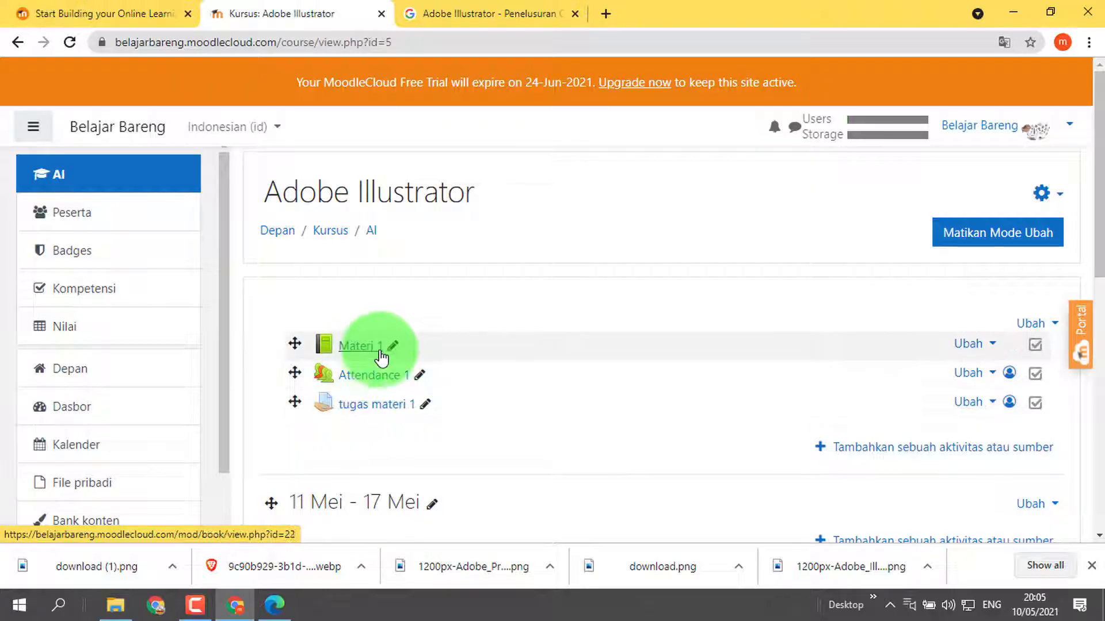
- Open the settings of the Attendance 1 activity and rename it "Kehadiran 1"
{"action": "left_click", "coordinate": [994, 375]}
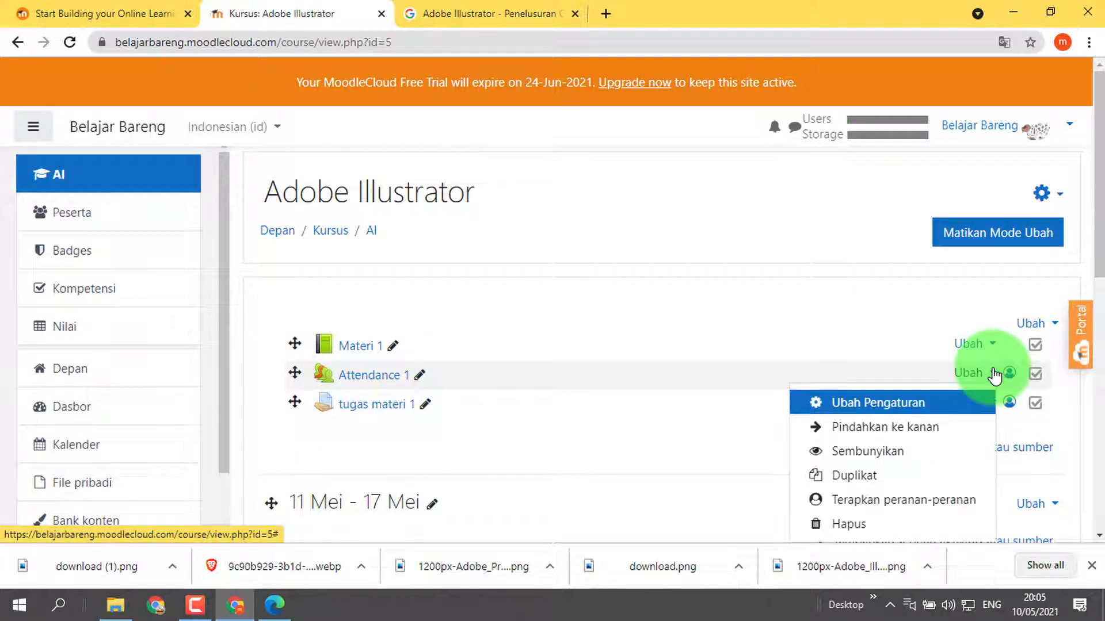
{"action": "left_click", "coordinate": [889, 405]}
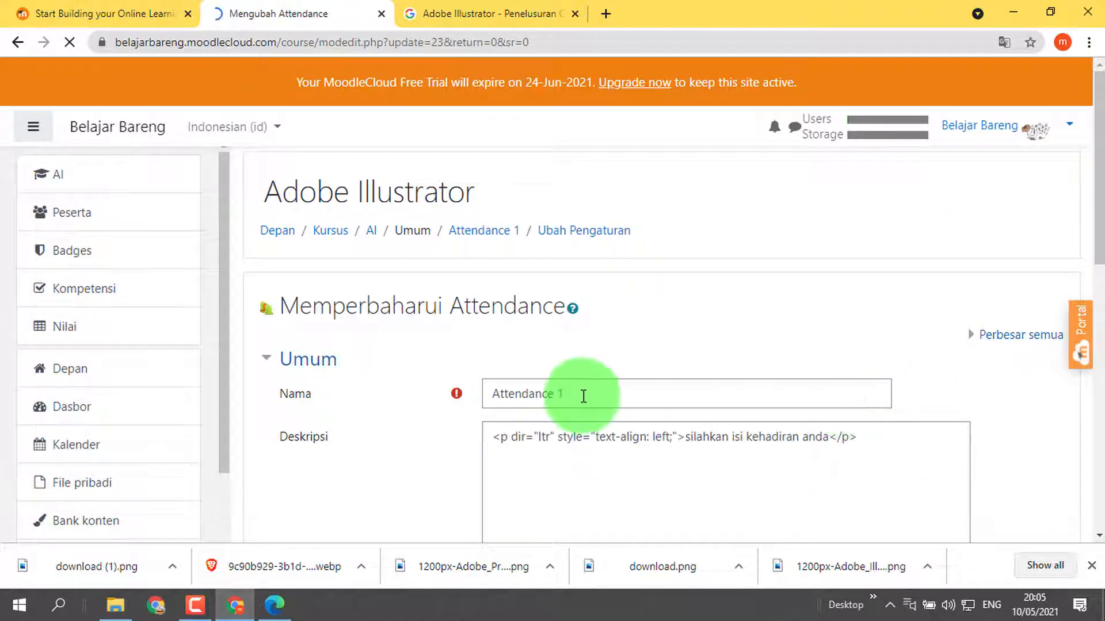
{"action": "left_click_drag", "start_coordinate": [555, 393], "coordinate": [429, 405]}
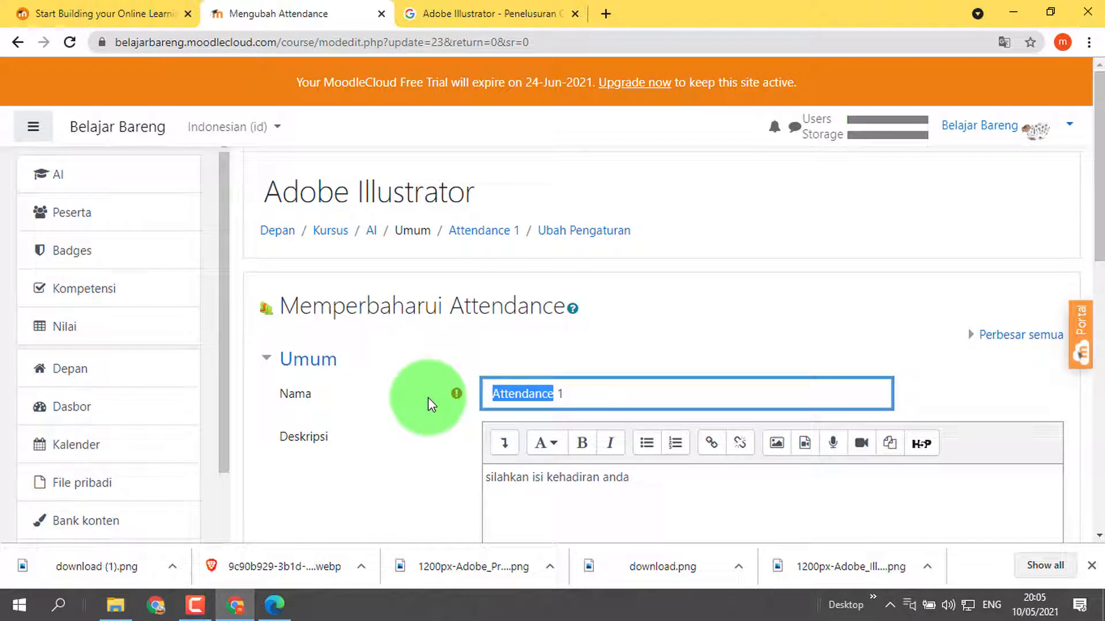
{"action": "type", "text": "Kehadir"}
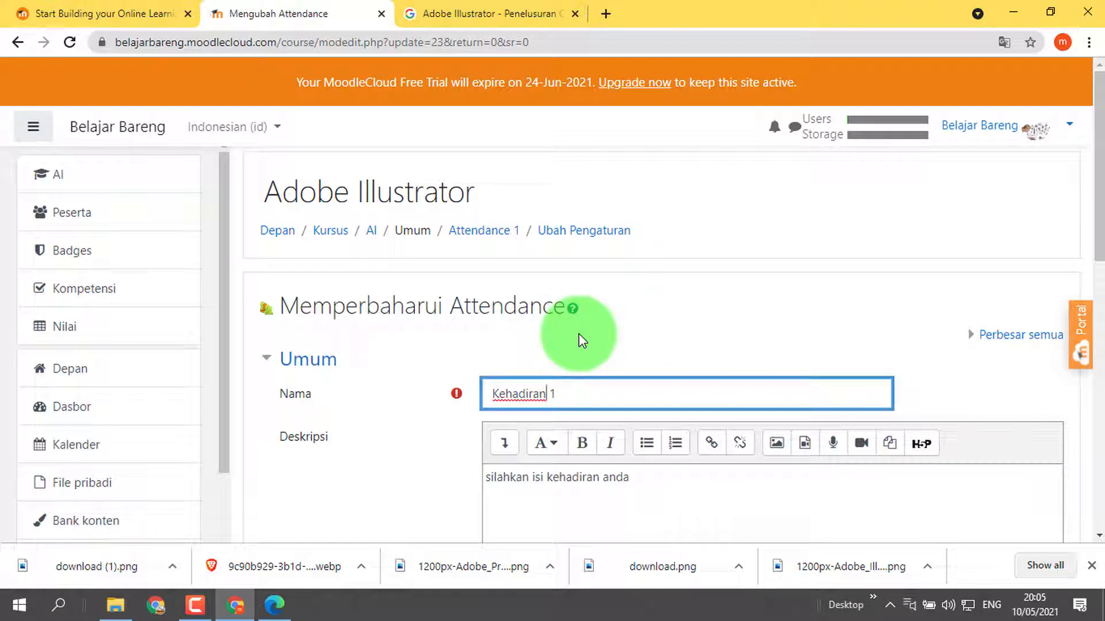
- Enable showing the attendance activity's description on the course page, then save and return to the course
{"action": "scroll", "coordinate": [581, 339], "scroll_direction": "down", "scroll_amount": 5}
{"action": "left_click_drag", "start_coordinate": [661, 234], "coordinate": [514, 208]}
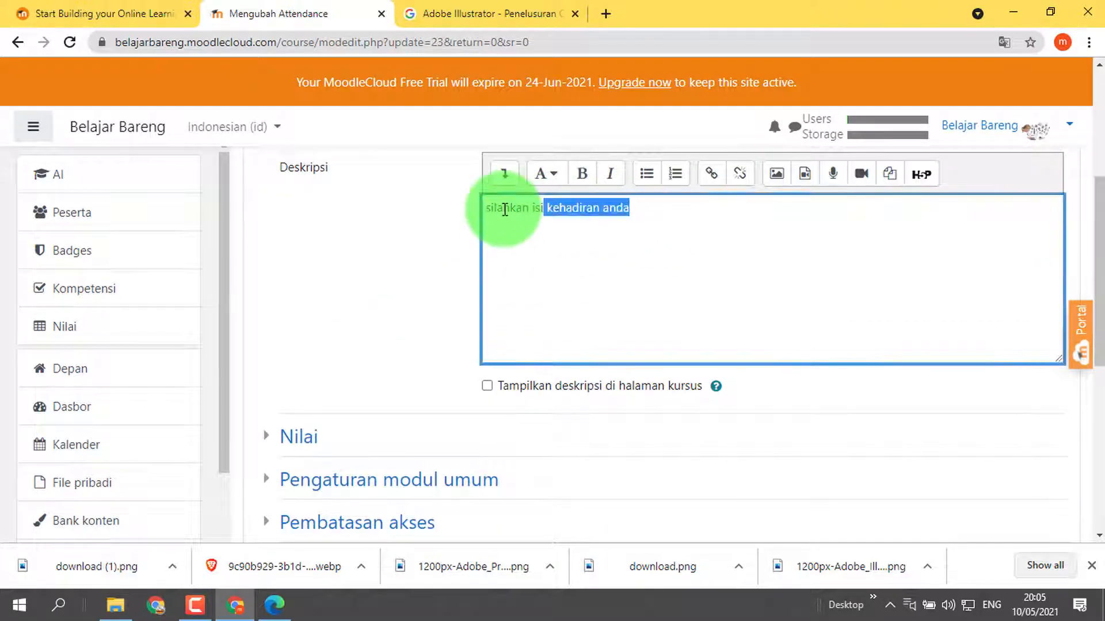
{"action": "left_click", "coordinate": [530, 239]}
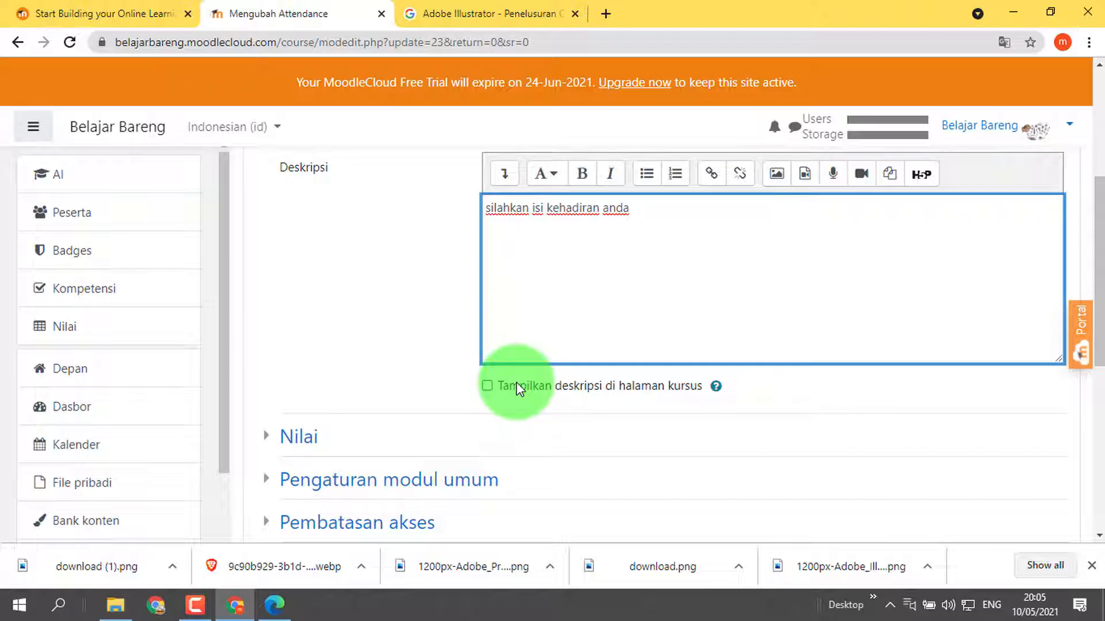
{"action": "left_click", "coordinate": [487, 387]}
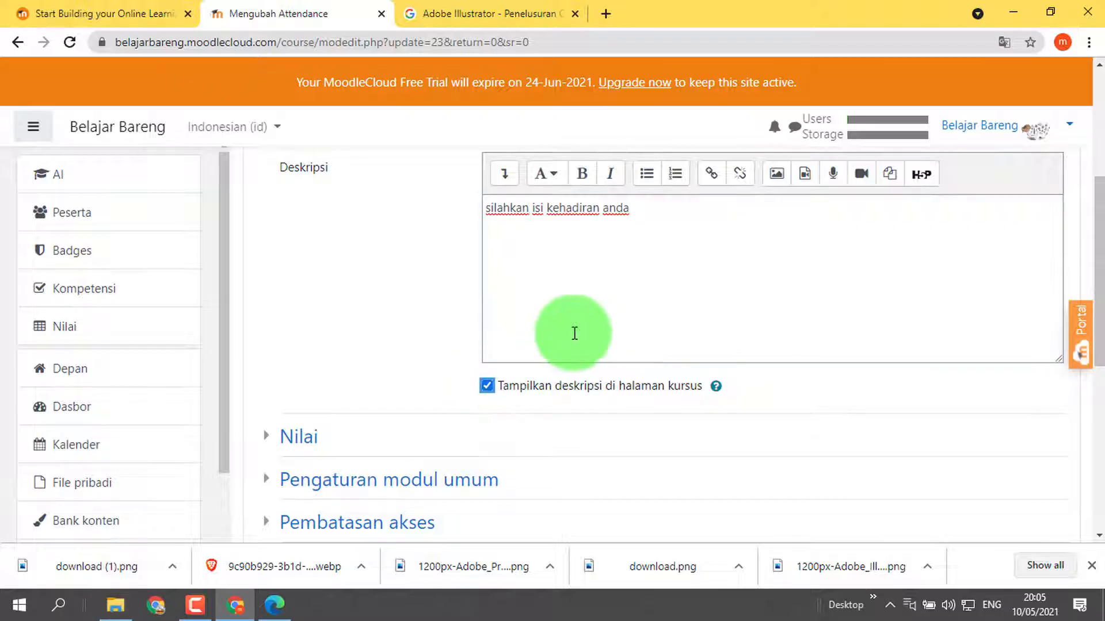
{"action": "scroll", "coordinate": [573, 334], "scroll_direction": "down", "scroll_amount": 5}
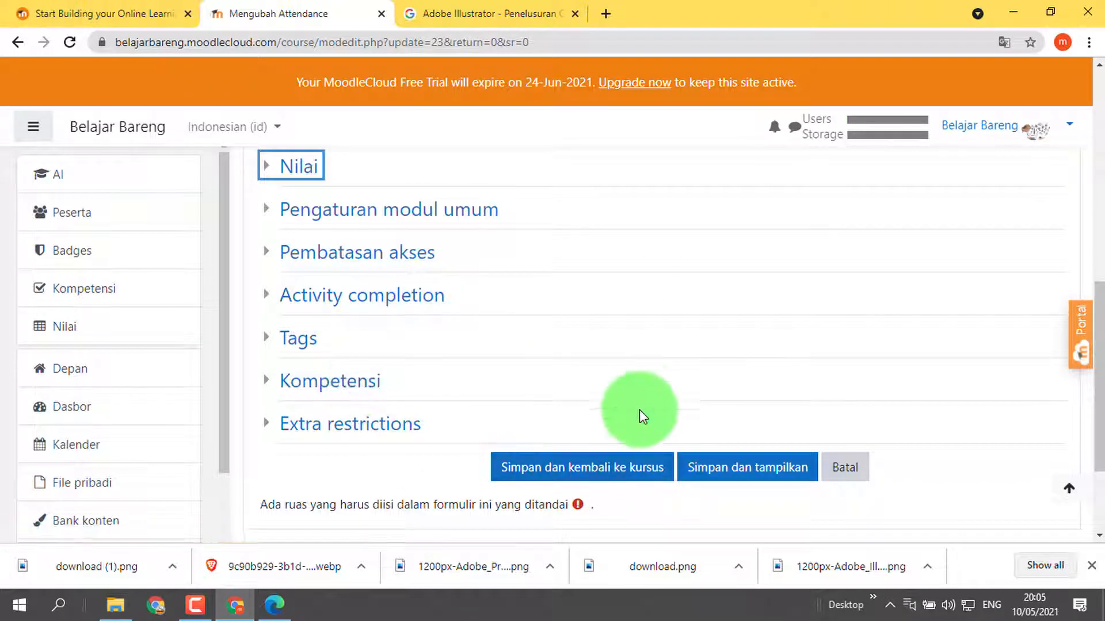
{"action": "left_click", "coordinate": [628, 474]}
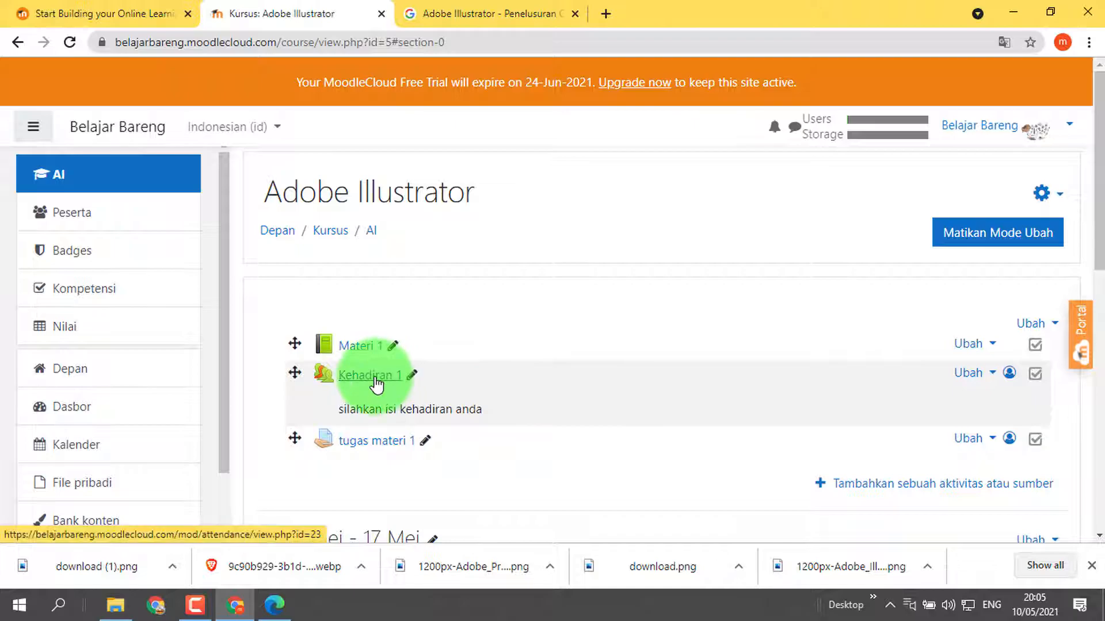
- Open the settings of the Materi 1 book and remove the Wild Sale logo image from its description
{"action": "left_click", "coordinate": [993, 344]}
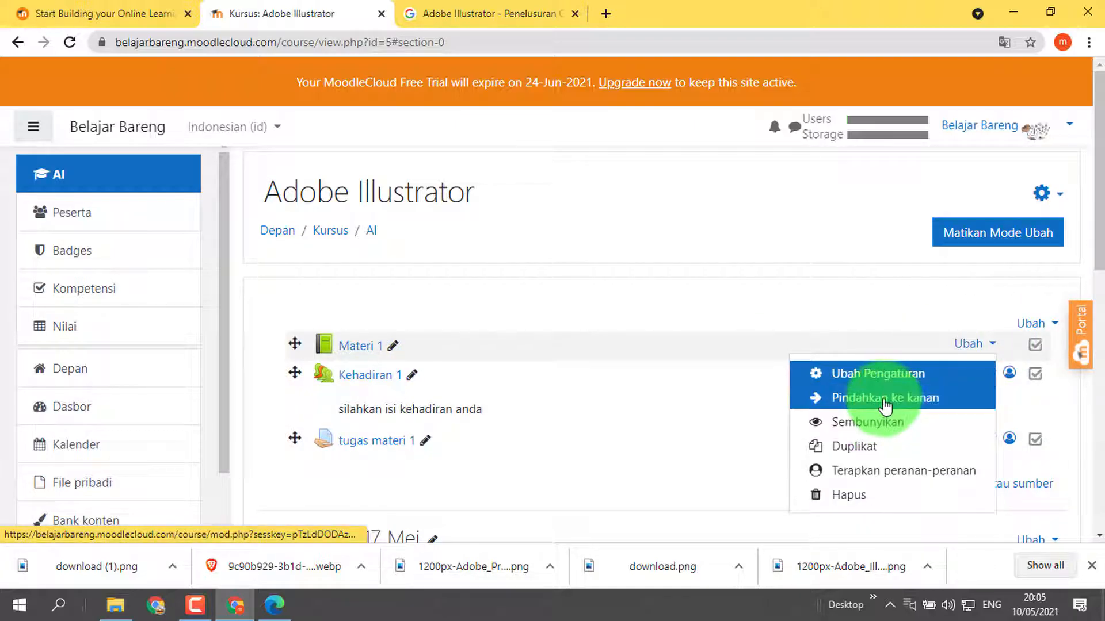
{"action": "left_click", "coordinate": [886, 371]}
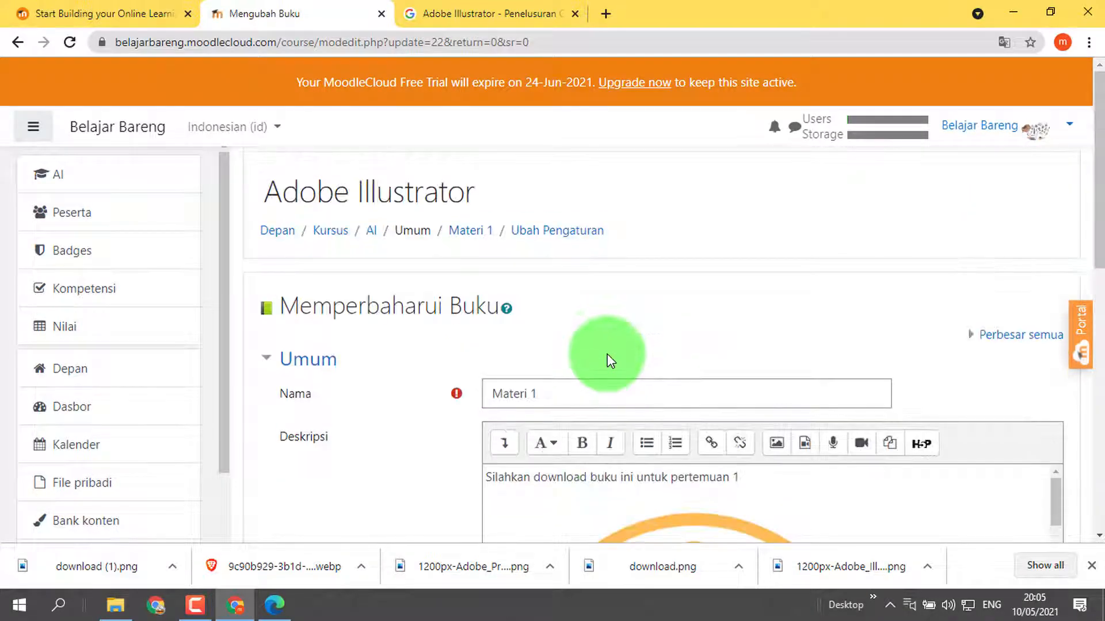
{"action": "scroll", "coordinate": [607, 354], "scroll_direction": "down", "scroll_amount": 5}
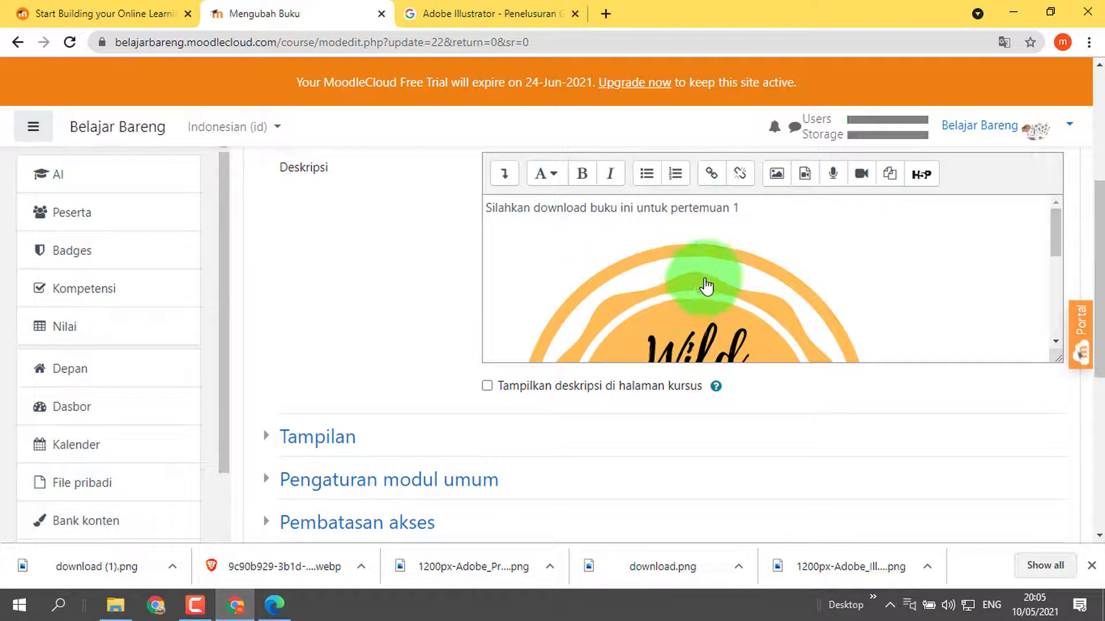
{"action": "left_click_drag", "start_coordinate": [1053, 234], "coordinate": [1055, 267]}
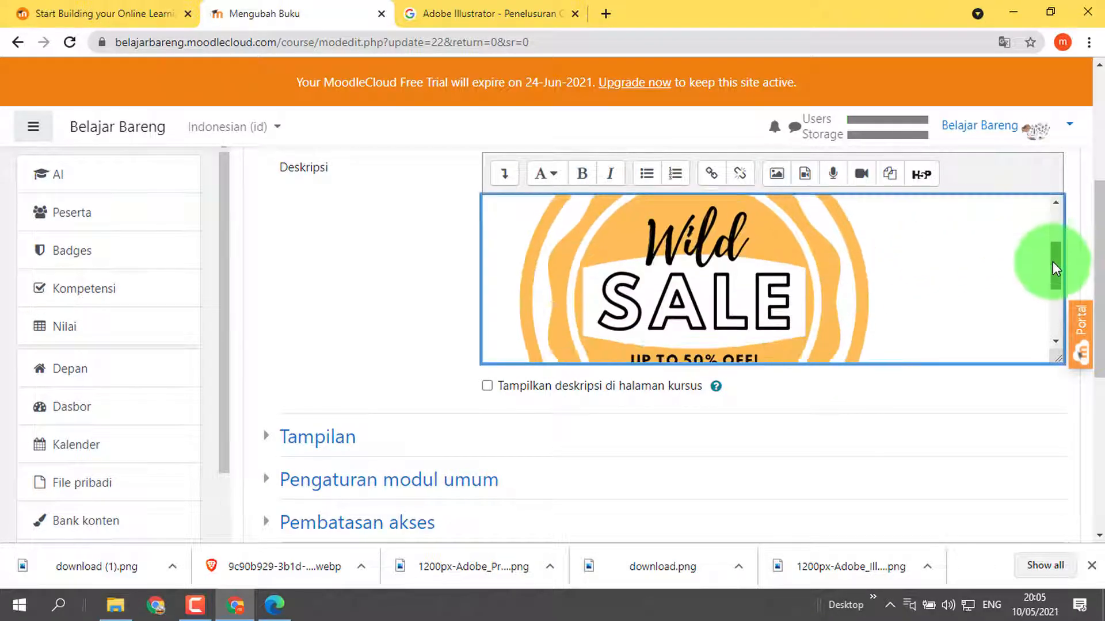
{"action": "double_click", "coordinate": [607, 321]}
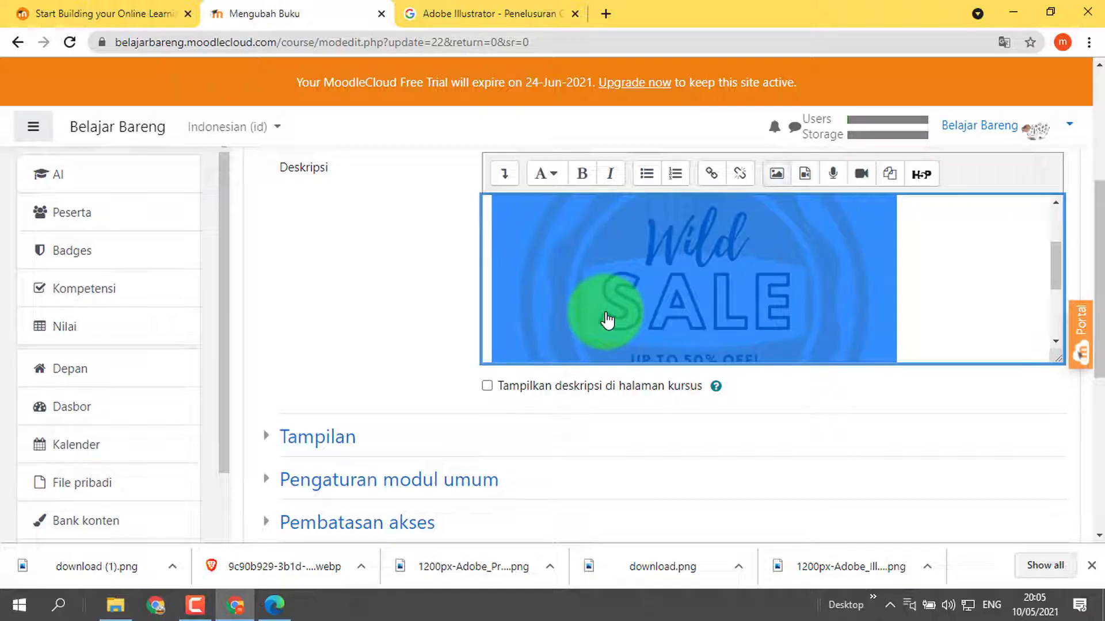
{"action": "scroll", "coordinate": [614, 313], "scroll_direction": "down", "scroll_amount": 8}
{"action": "scroll", "coordinate": [923, 237], "scroll_direction": "up", "scroll_amount": 5}
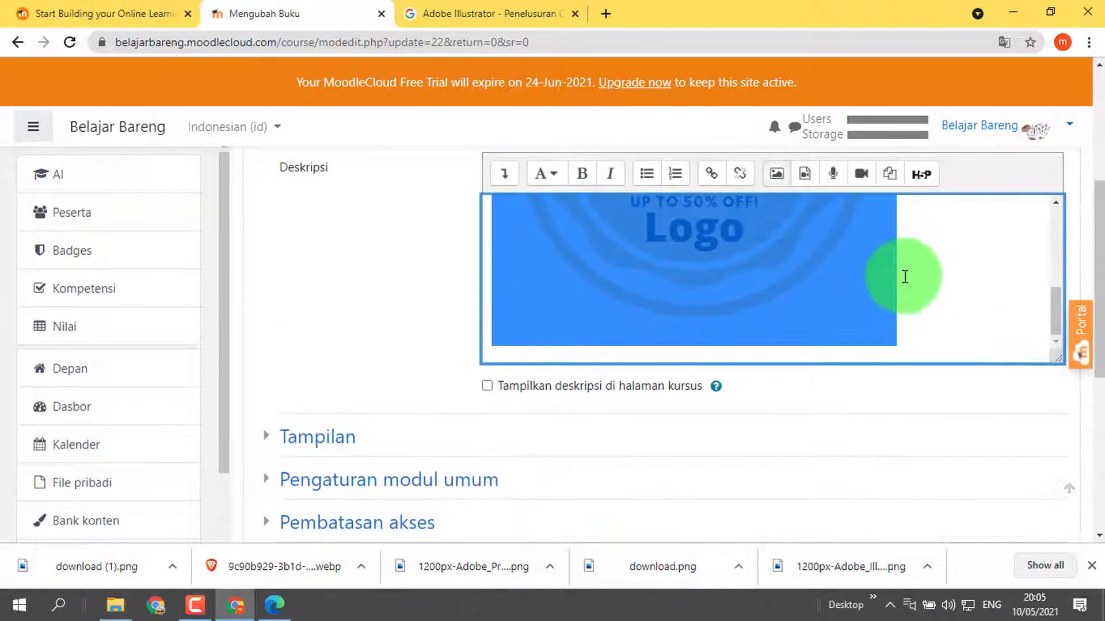
{"action": "left_click", "coordinate": [920, 333]}
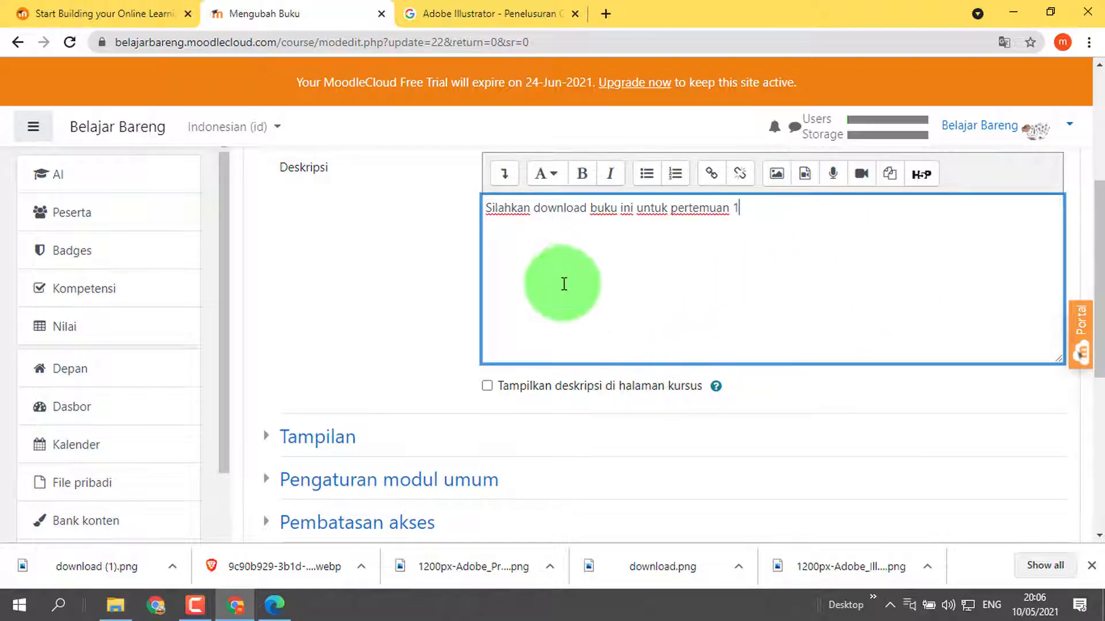
- Enable showing the Materi 1 description on the course page, then save and return to the course
{"action": "left_click", "coordinate": [488, 387]}
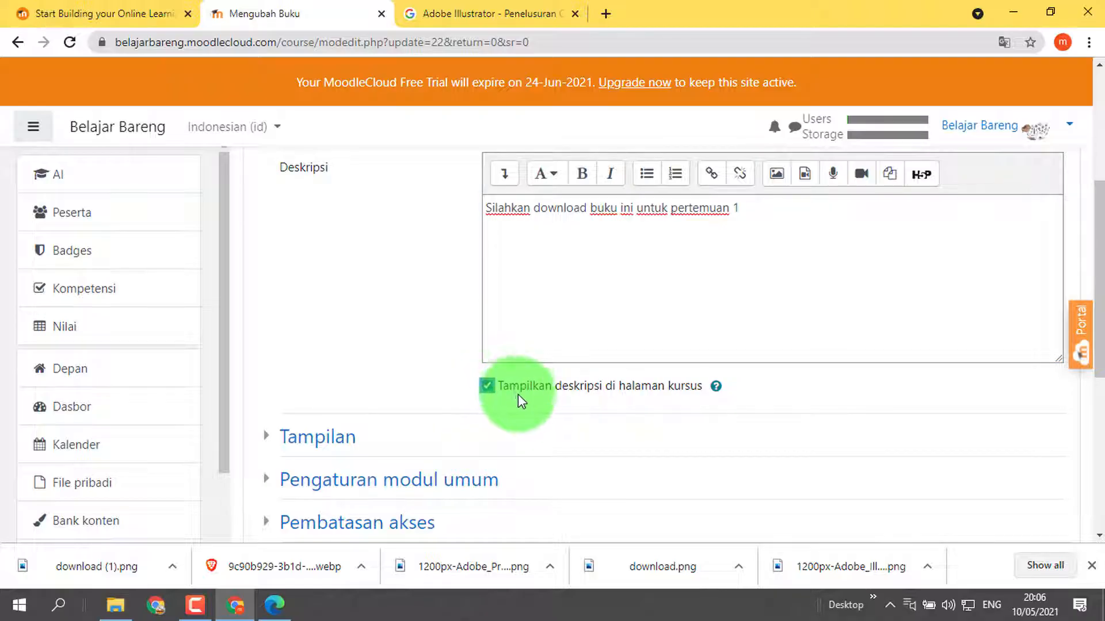
{"action": "scroll", "coordinate": [552, 443], "scroll_direction": "up", "scroll_amount": 5}
{"action": "scroll", "coordinate": [552, 443], "scroll_direction": "down", "scroll_amount": 9}
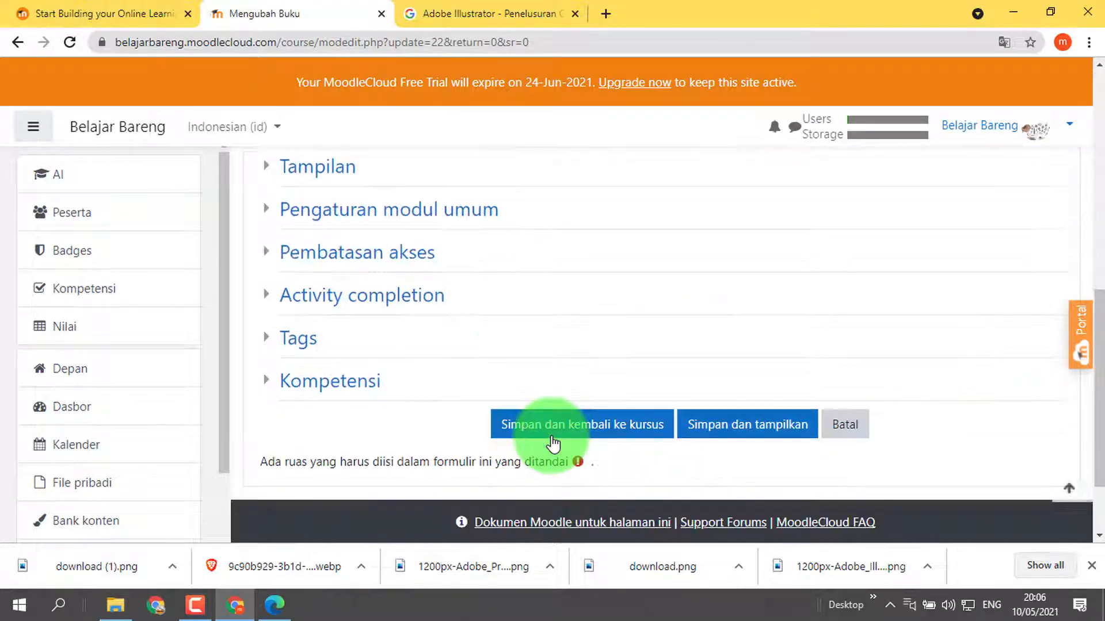
{"action": "left_click", "coordinate": [570, 433]}
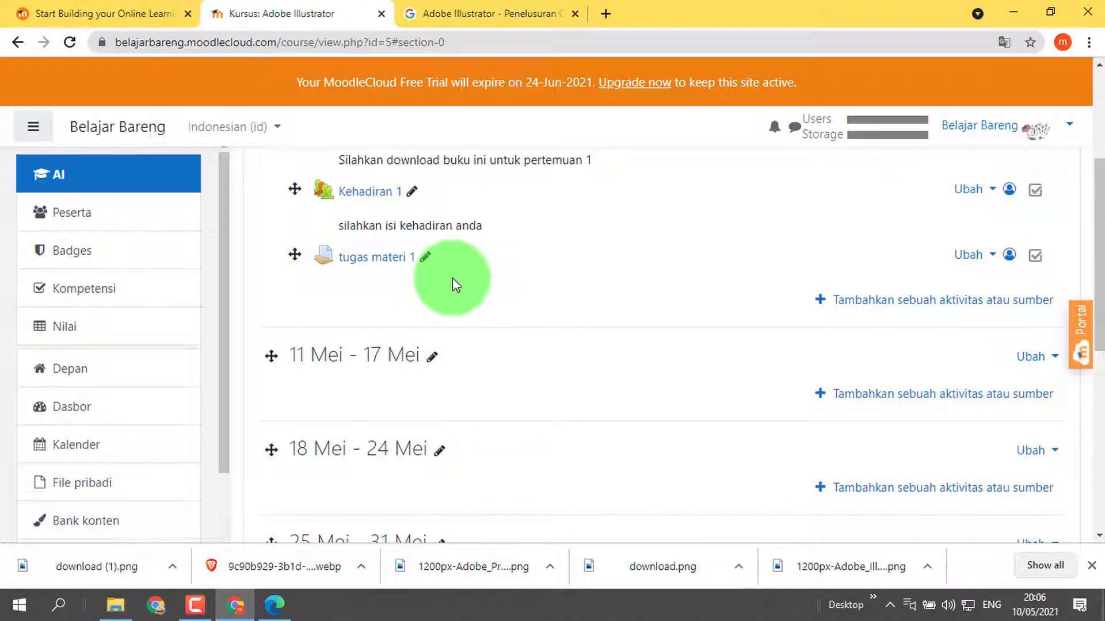
- Review the Adobe Illustrator course page with its activities, descriptions and weekly sections
{"action": "scroll", "coordinate": [451, 277], "scroll_direction": "up", "scroll_amount": 4}
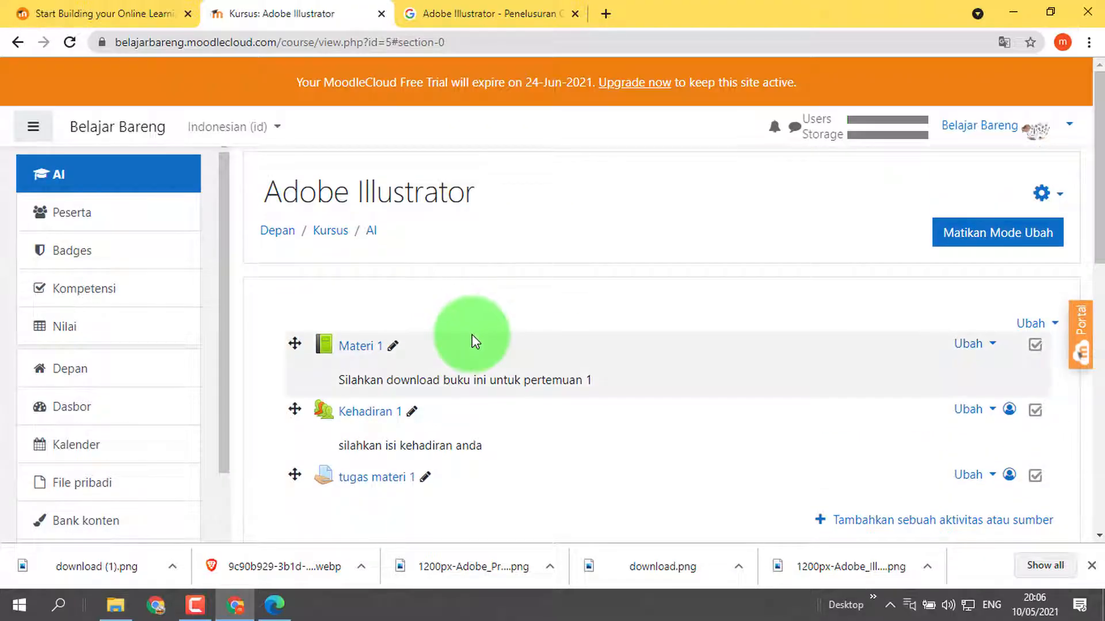
{"action": "scroll", "coordinate": [472, 334], "scroll_direction": "down", "scroll_amount": 4}
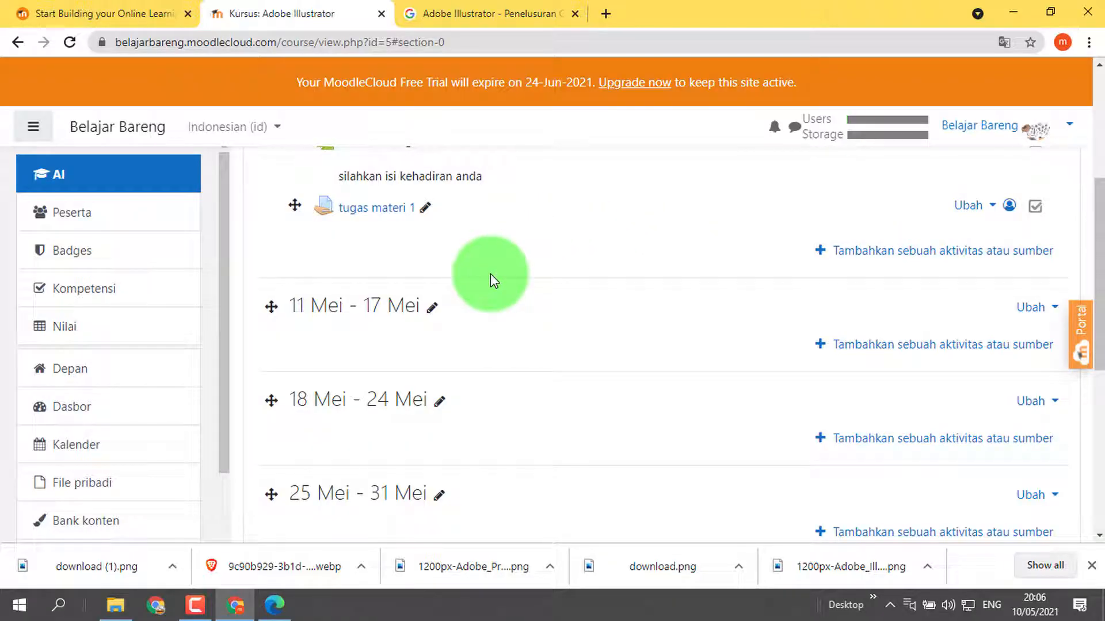
{"action": "scroll", "coordinate": [502, 279], "scroll_direction": "up", "scroll_amount": 4}
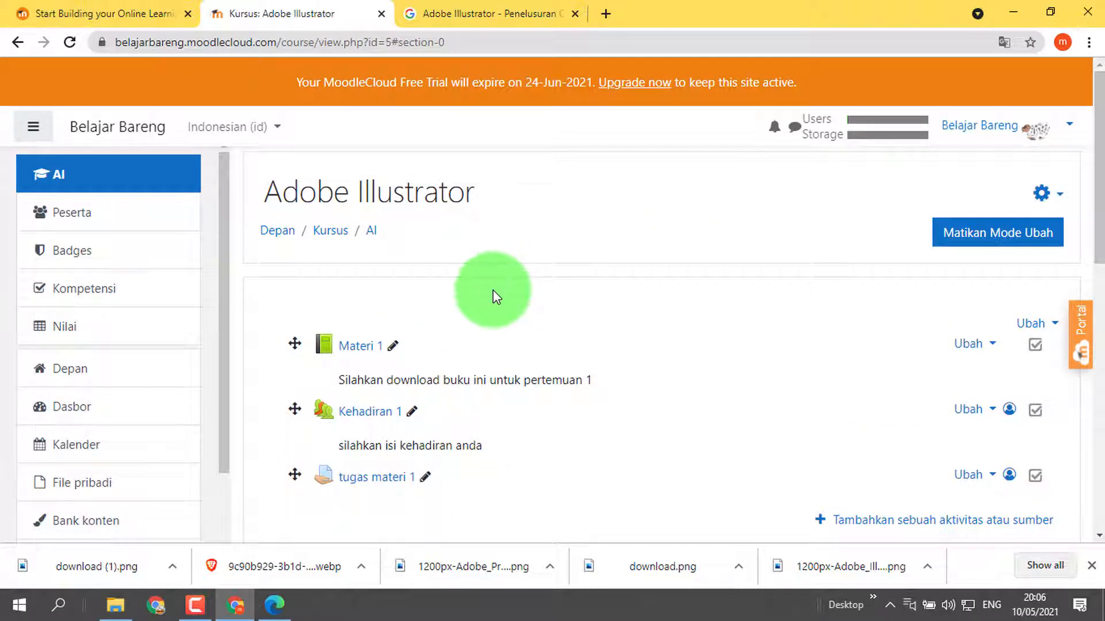
{"action": "scroll", "coordinate": [497, 288], "scroll_direction": "down", "scroll_amount": 4}
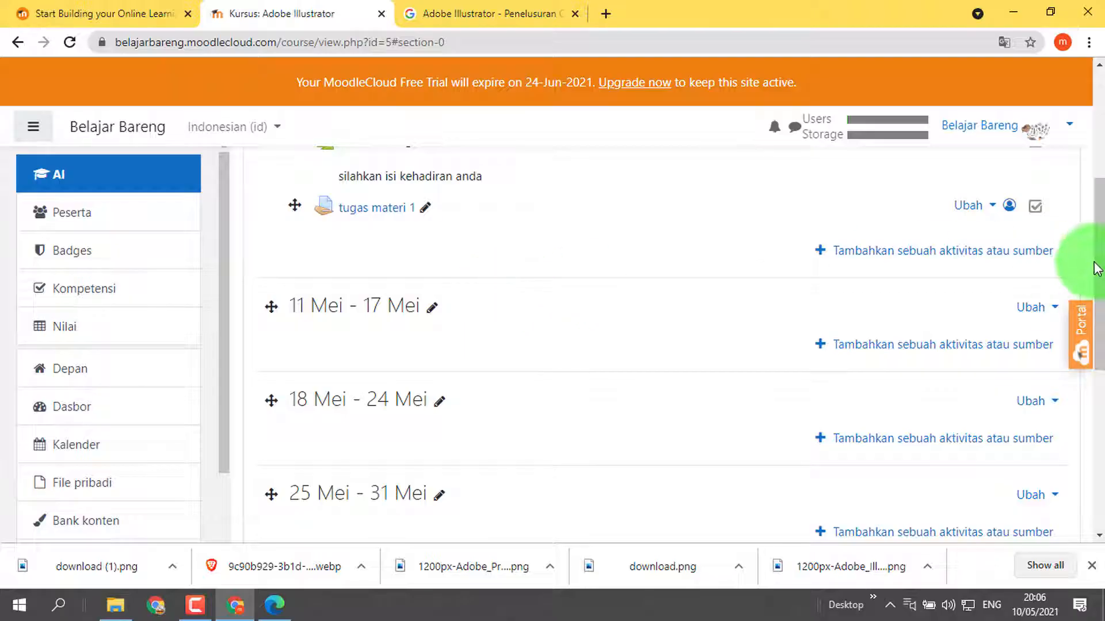
{"action": "left_click_drag", "start_coordinate": [1097, 320], "coordinate": [1098, 241]}
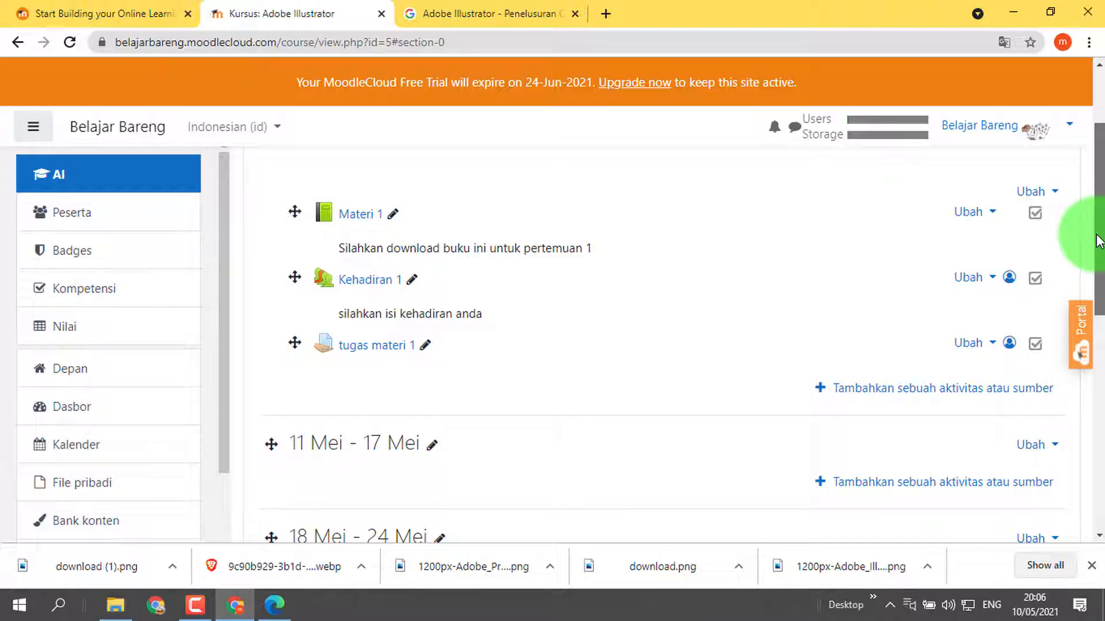
{"action": "left_click_drag", "start_coordinate": [1099, 240], "coordinate": [1099, 207]}
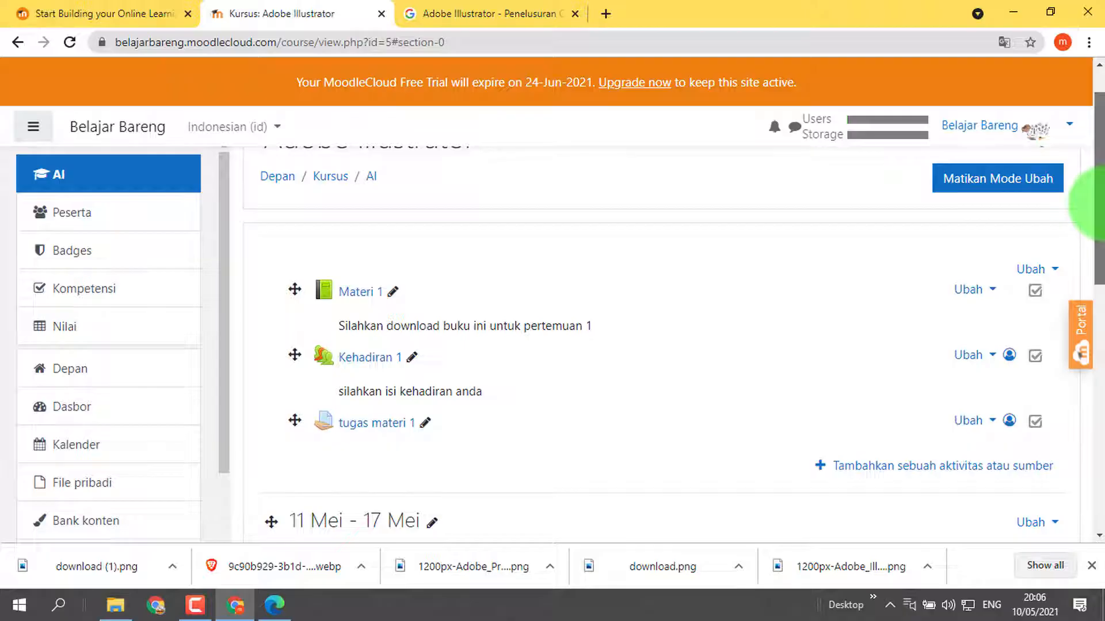
{"action": "scroll", "coordinate": [603, 334], "scroll_direction": "up", "scroll_amount": 1}
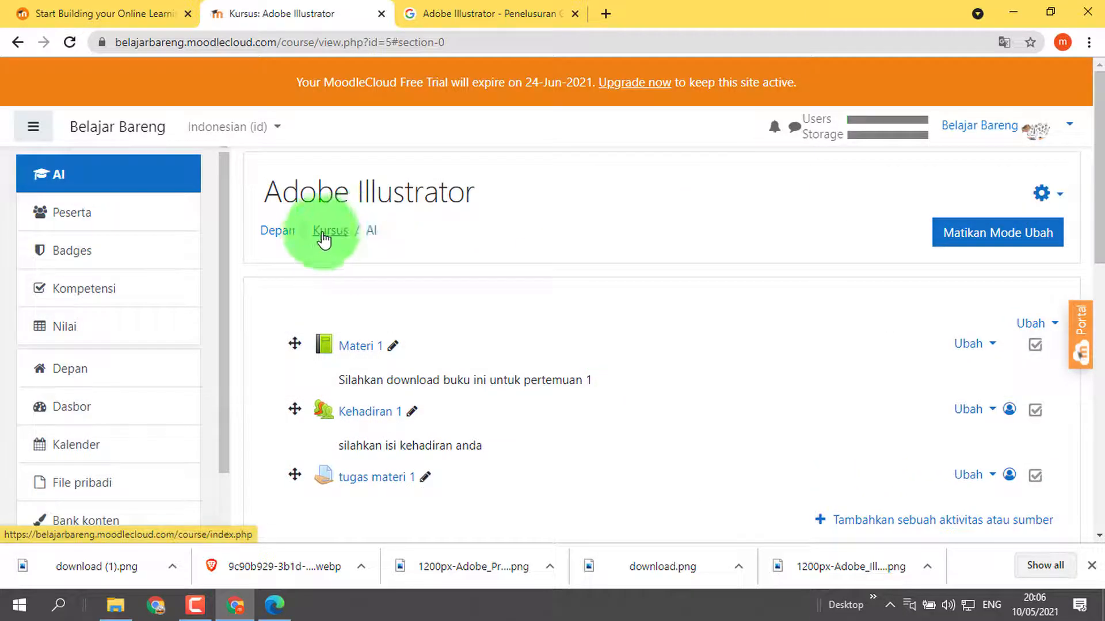
- Start a new course from the course list with the full name "Adobe Photoshop" and the short name "AP"
{"action": "scroll", "coordinate": [397, 278], "scroll_direction": "down", "scroll_amount": 4}
{"action": "scroll", "coordinate": [397, 279], "scroll_direction": "up", "scroll_amount": 4}
{"action": "scroll", "coordinate": [397, 279], "scroll_direction": "down", "scroll_amount": 4}
{"action": "left_click_drag", "start_coordinate": [1098, 297], "coordinate": [1099, 278]}
{"action": "left_click", "coordinate": [352, 458]}
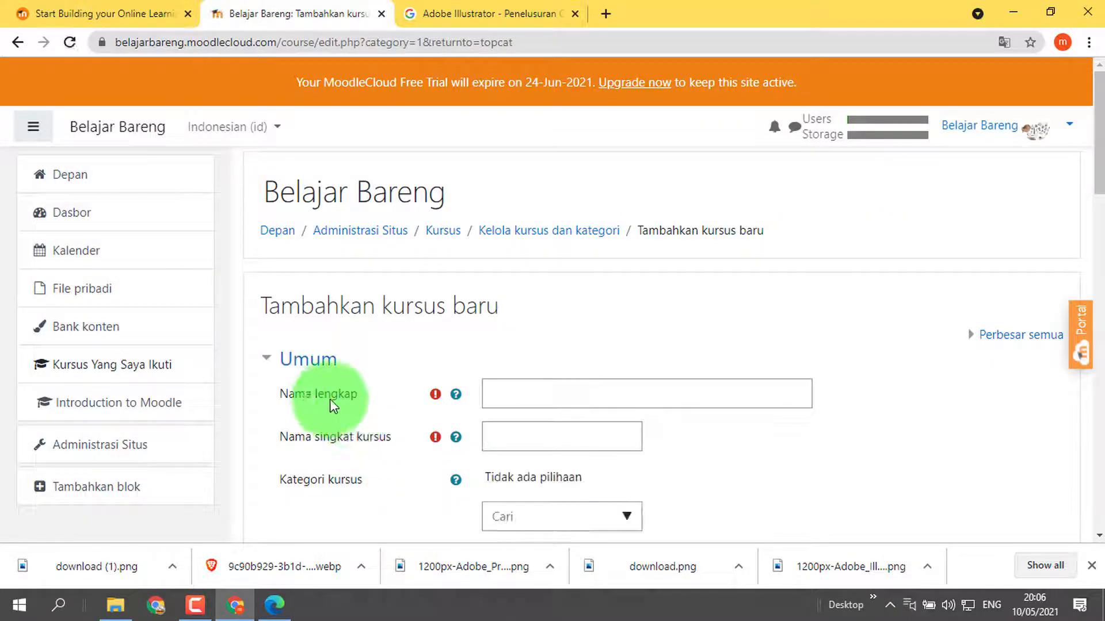
{"action": "left_click", "coordinate": [505, 392]}
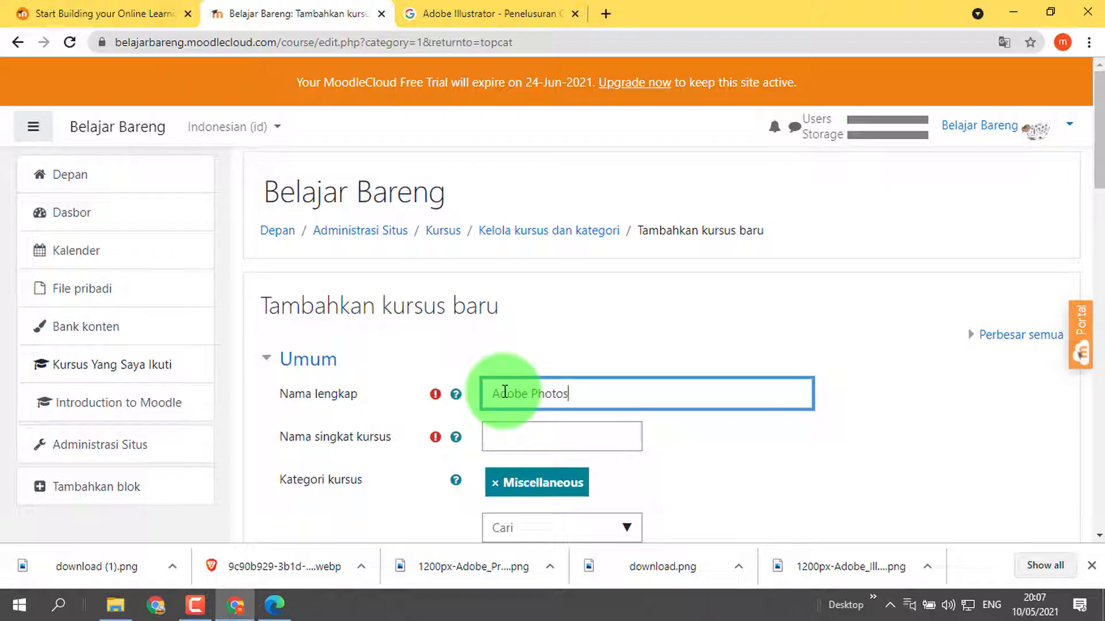
{"action": "left_click", "coordinate": [549, 438]}
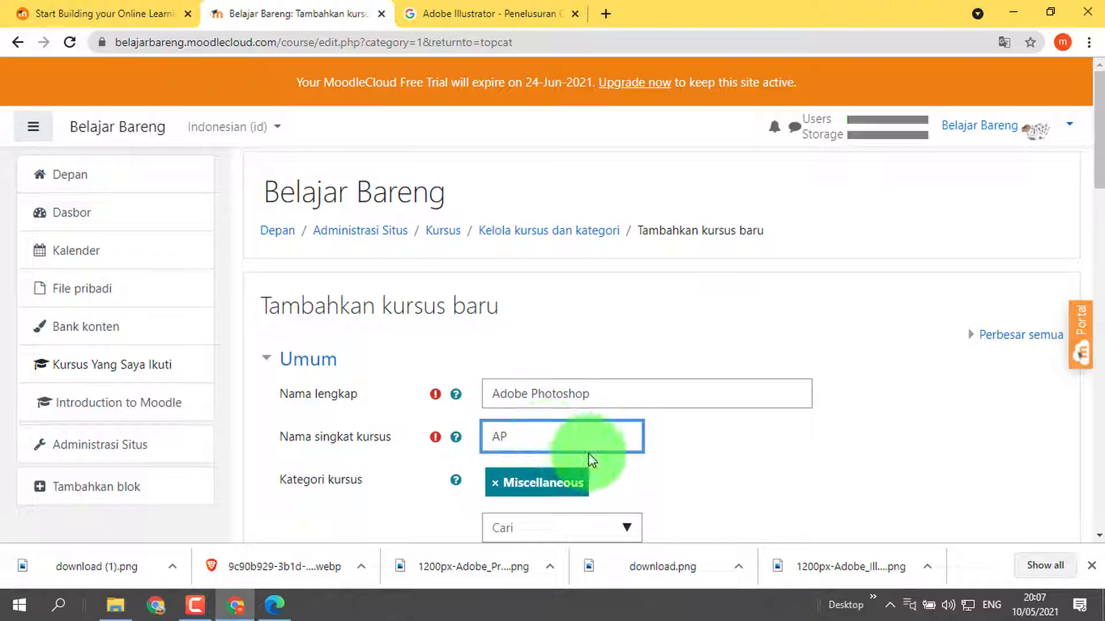
- Set the course start date to 12 May 2021
{"action": "scroll", "coordinate": [598, 454], "scroll_direction": "down", "scroll_amount": 5}
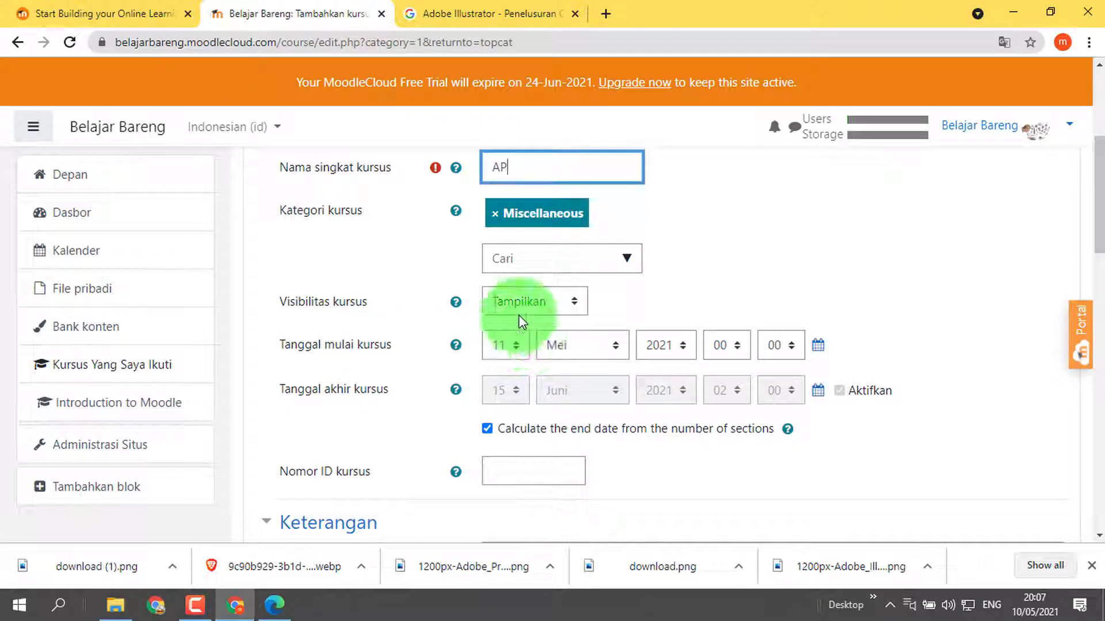
{"action": "left_click", "coordinate": [504, 348]}
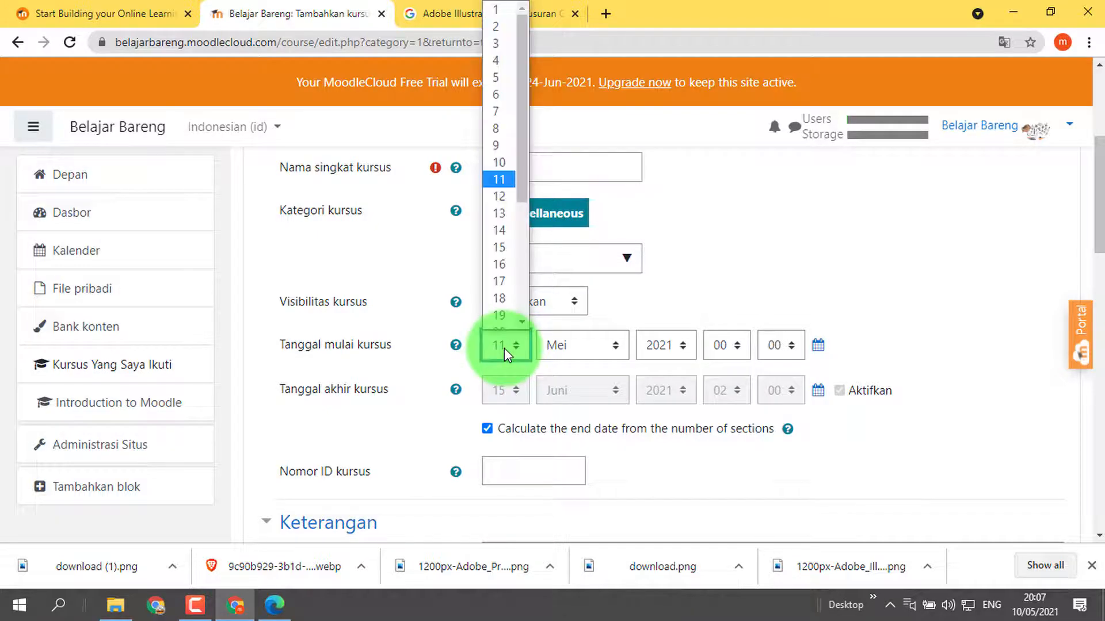
{"action": "left_click", "coordinate": [503, 348]}
{"action": "left_click", "coordinate": [817, 347]}
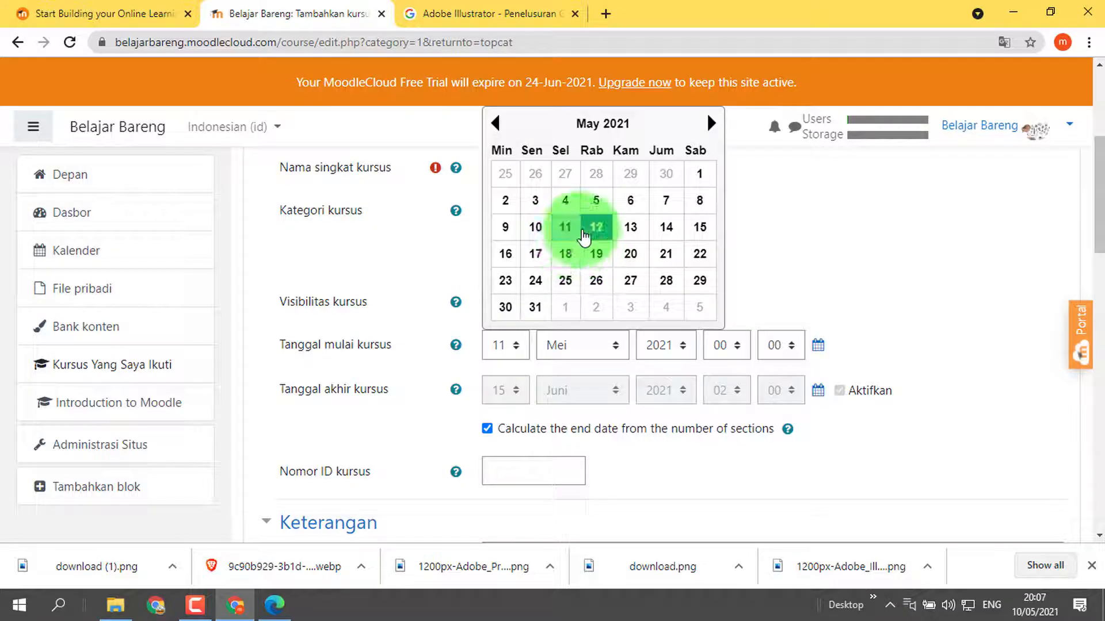
{"action": "left_click", "coordinate": [593, 229]}
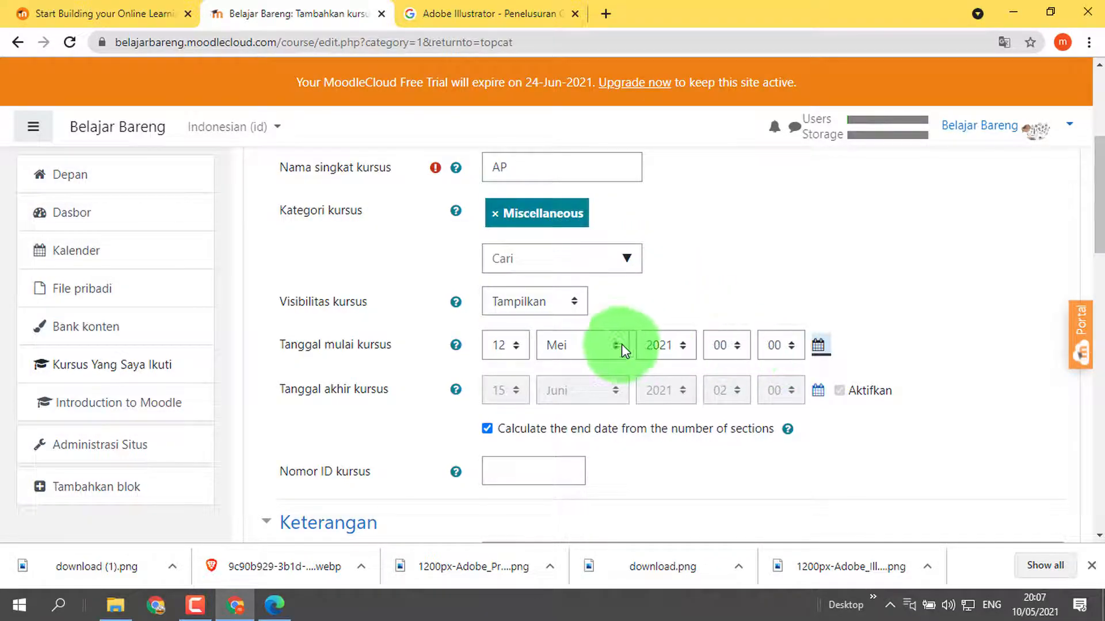
- Set the course start time to 08:09
{"action": "left_click", "coordinate": [736, 348]}
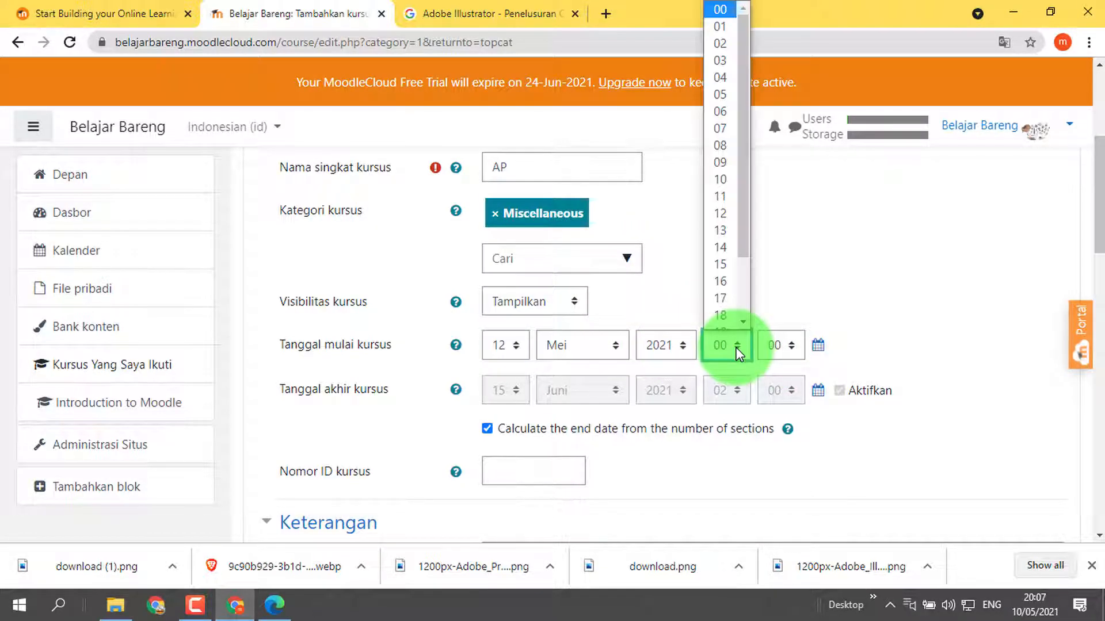
{"action": "left_click_drag", "start_coordinate": [741, 249], "coordinate": [747, 306]}
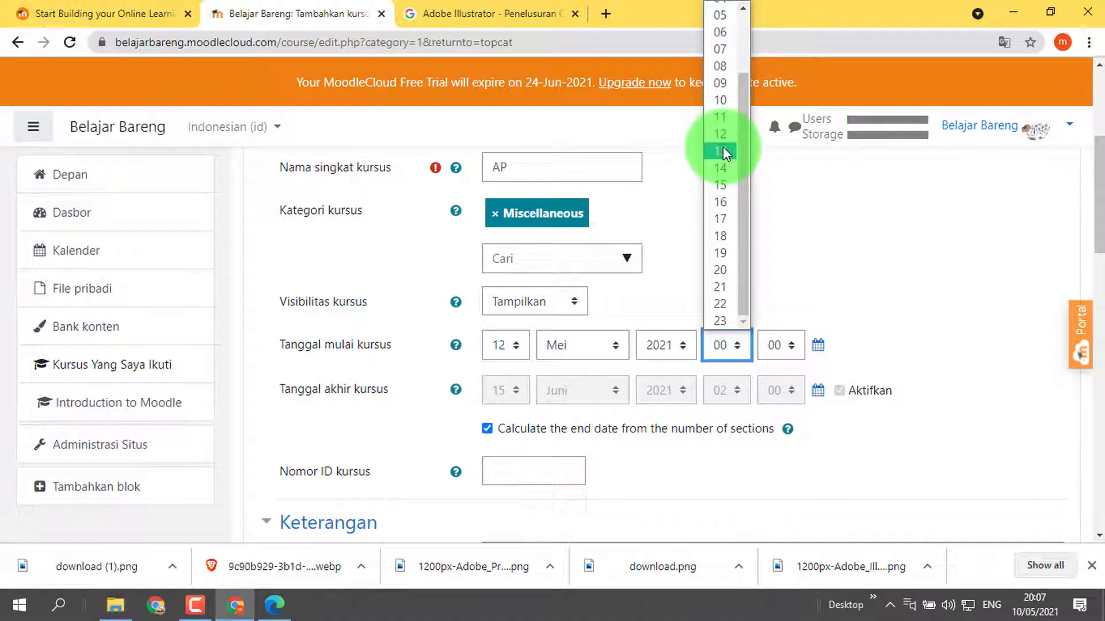
{"action": "left_click_drag", "start_coordinate": [740, 93], "coordinate": [742, 53]}
{"action": "left_click", "coordinate": [723, 125]}
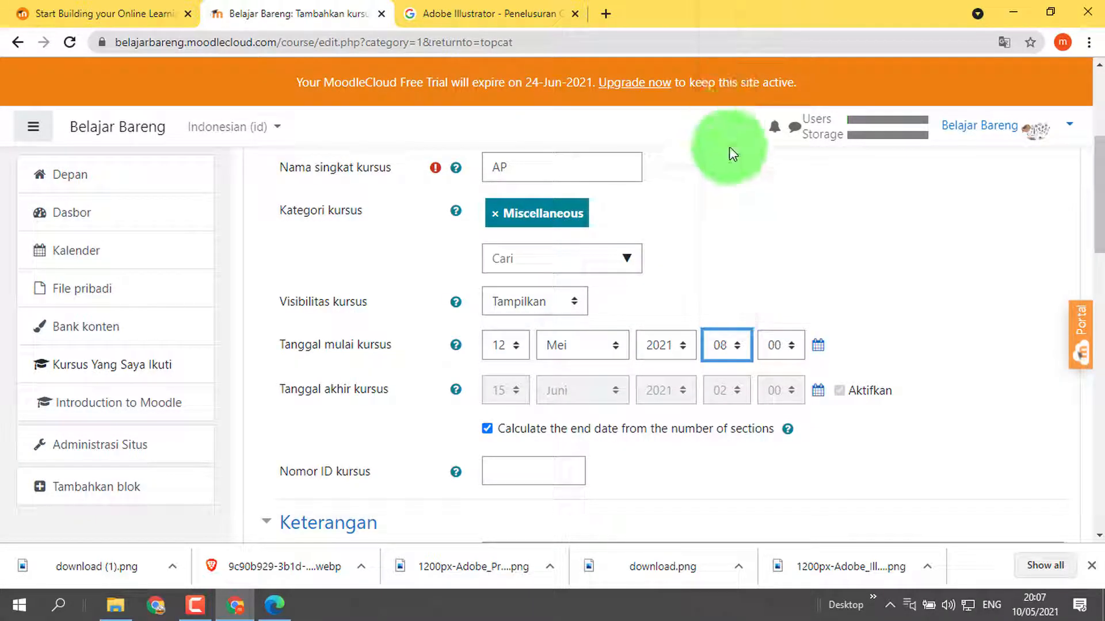
{"action": "left_click", "coordinate": [782, 343]}
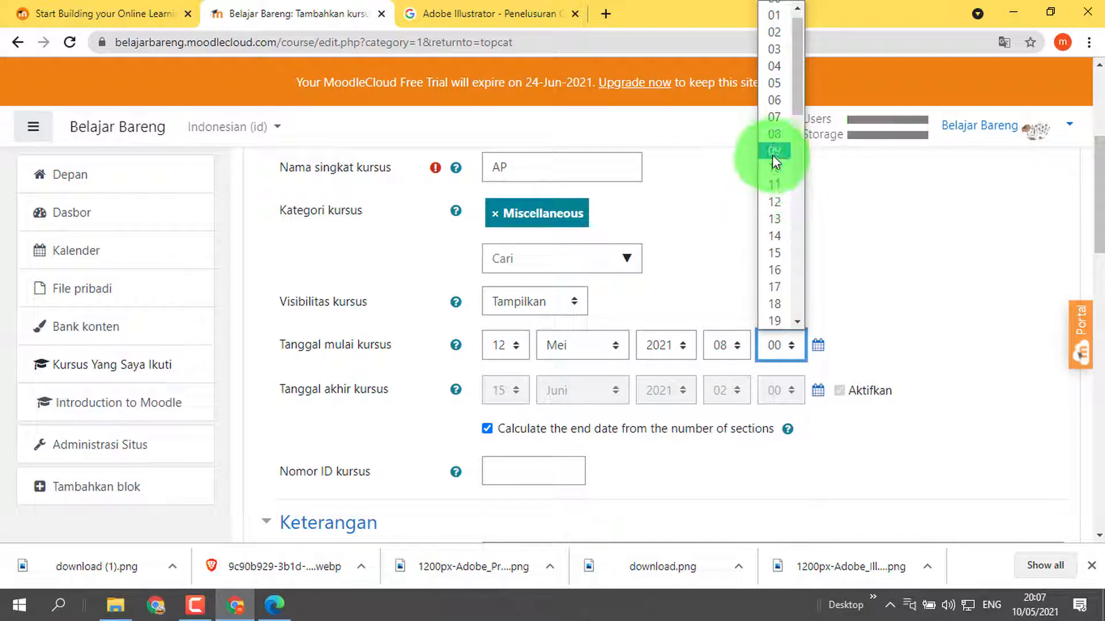
{"action": "left_click", "coordinate": [772, 154]}
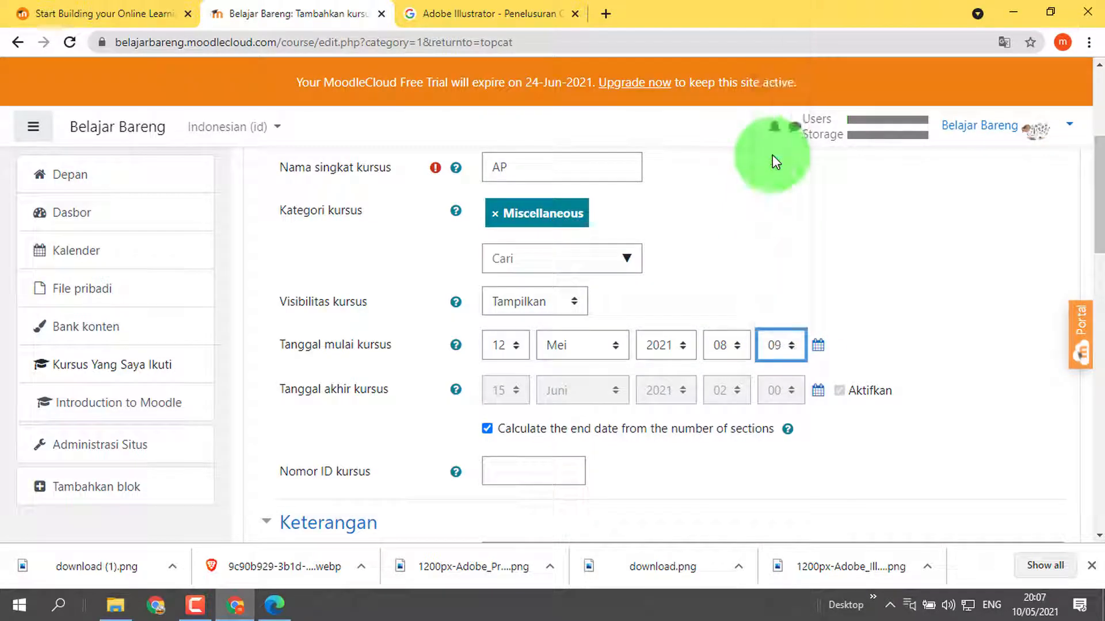
{"action": "left_click", "coordinate": [859, 334]}
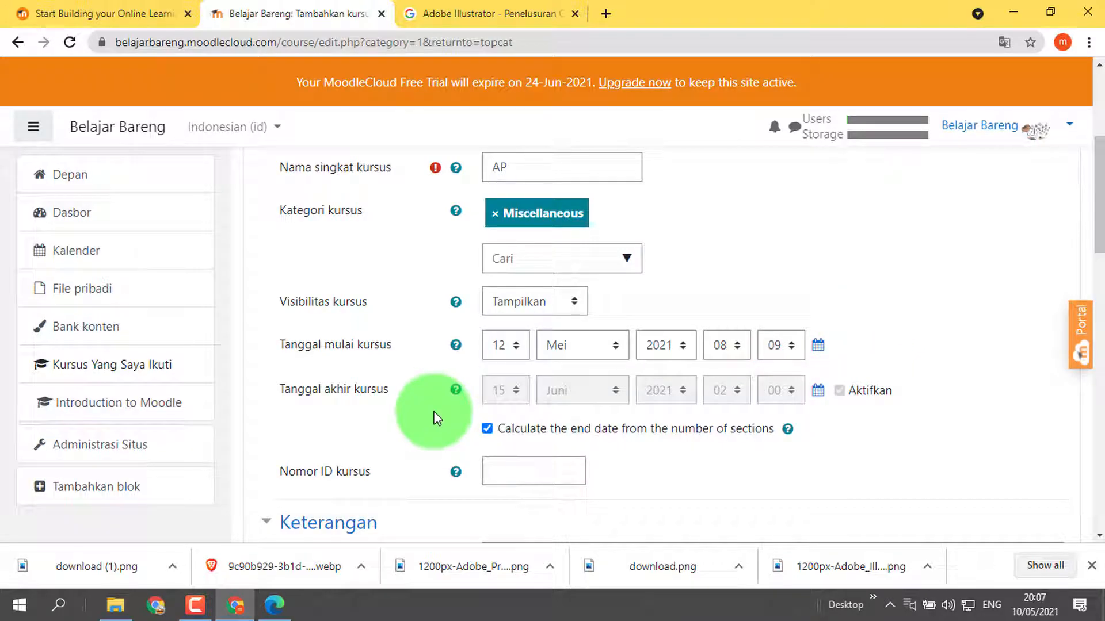
{"action": "left_click", "coordinate": [818, 347]}
{"action": "left_click", "coordinate": [818, 347]}
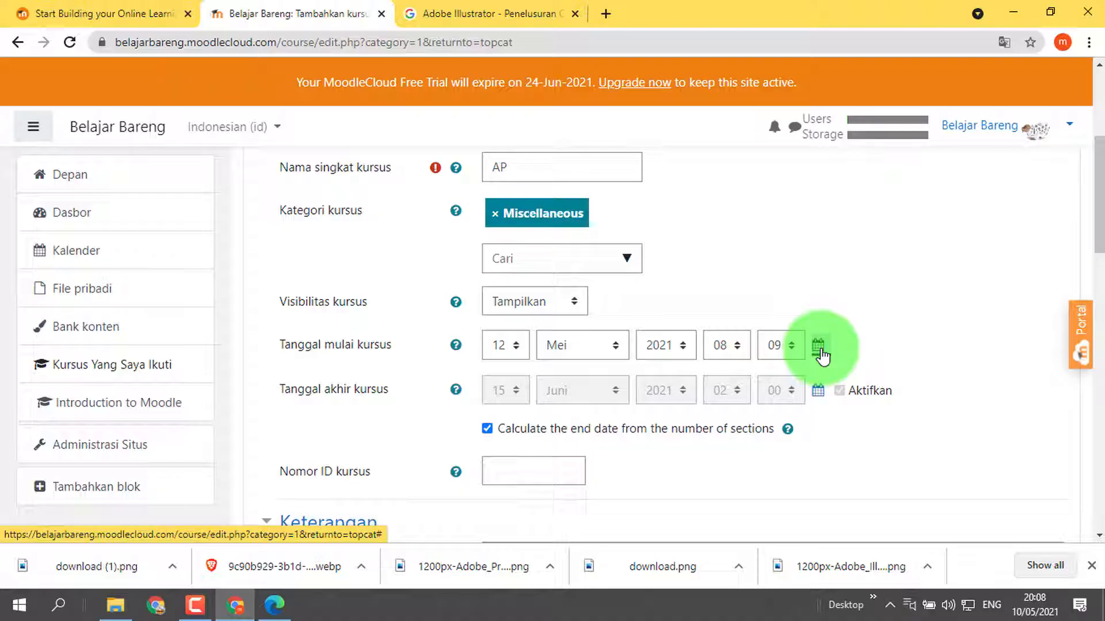
- Turn off the automatic end-date calculation and set the course end to 12 May 2021 at 09:00
{"action": "left_click", "coordinate": [718, 433]}
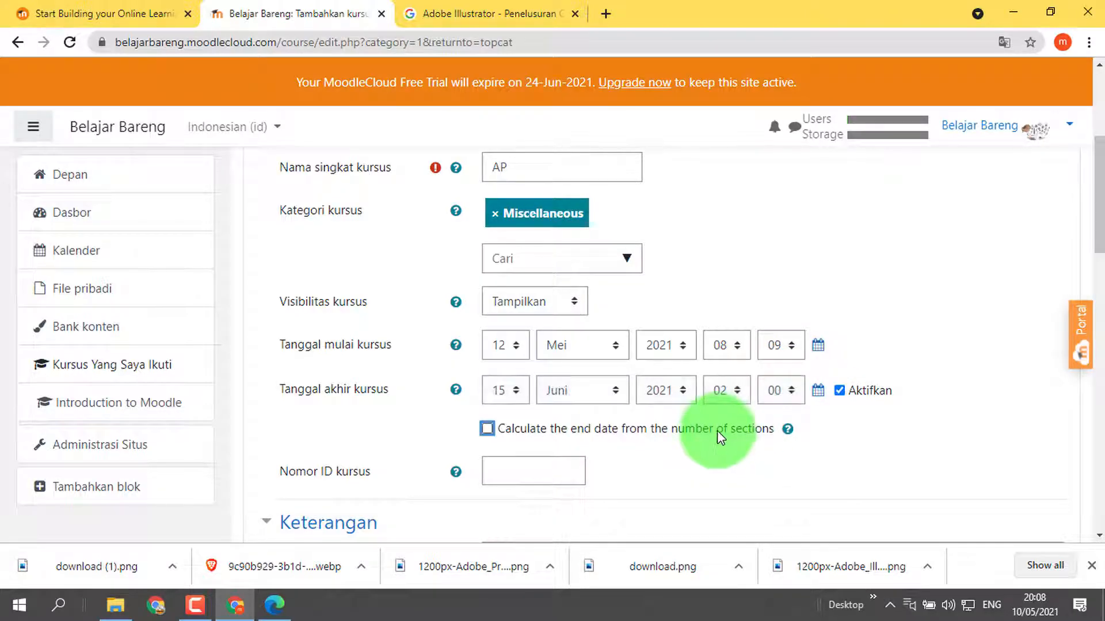
{"action": "left_click", "coordinate": [510, 392]}
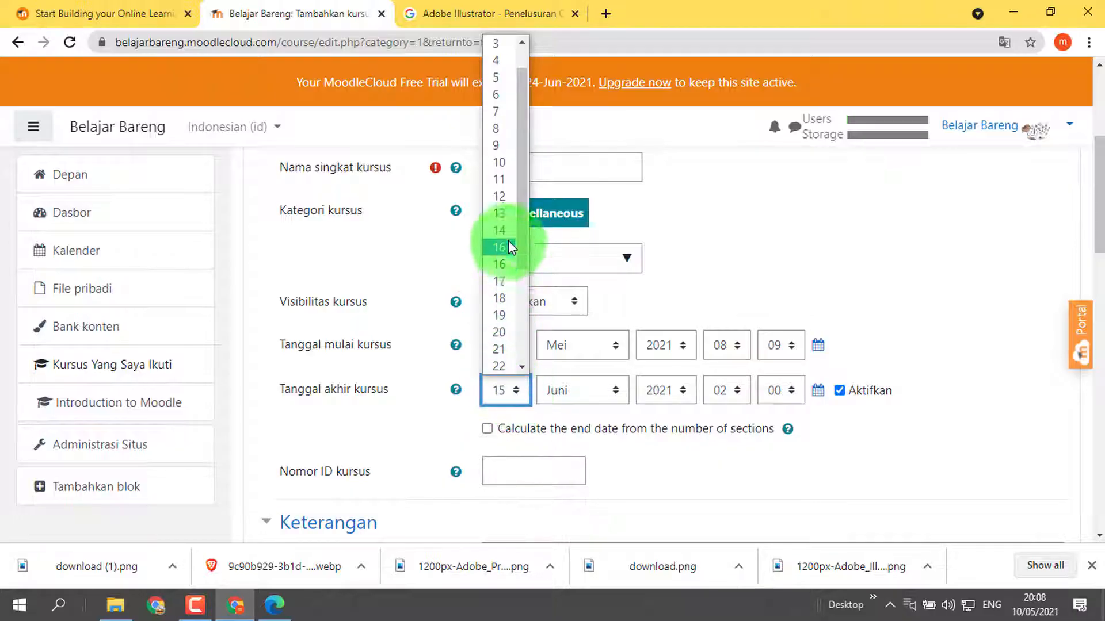
{"action": "left_click", "coordinate": [497, 180]}
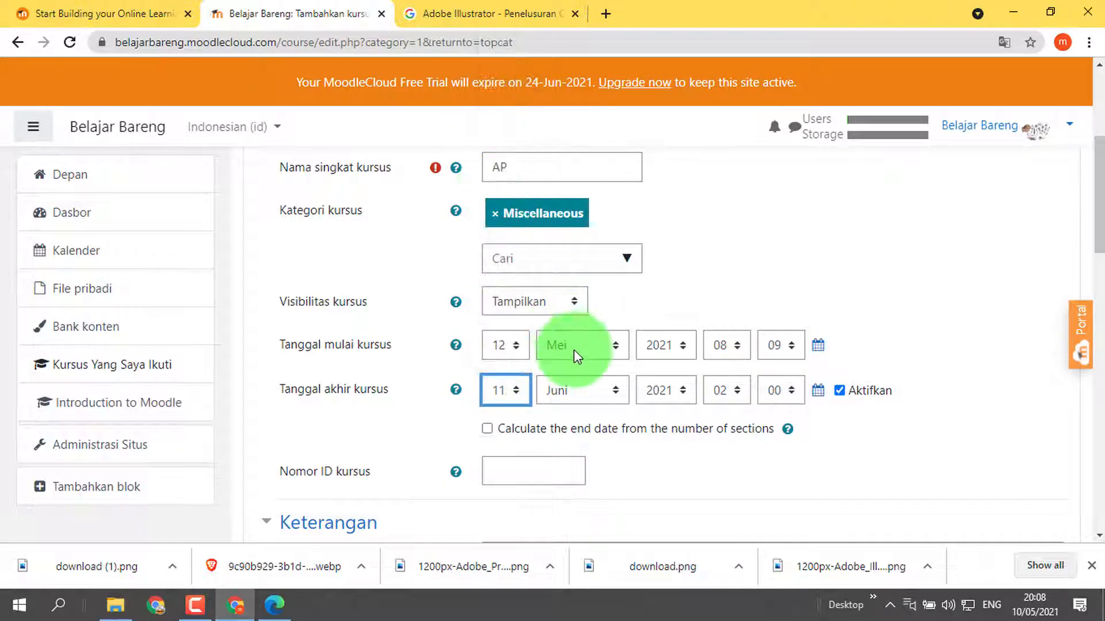
{"action": "left_click", "coordinate": [508, 391]}
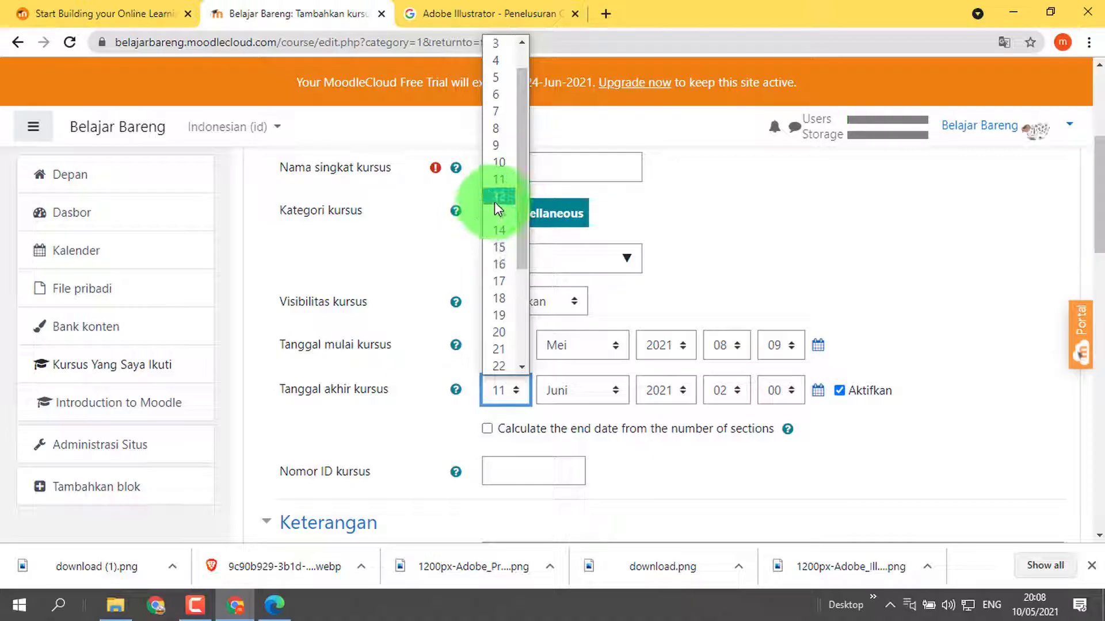
{"action": "left_click", "coordinate": [496, 197]}
{"action": "left_click", "coordinate": [602, 391]}
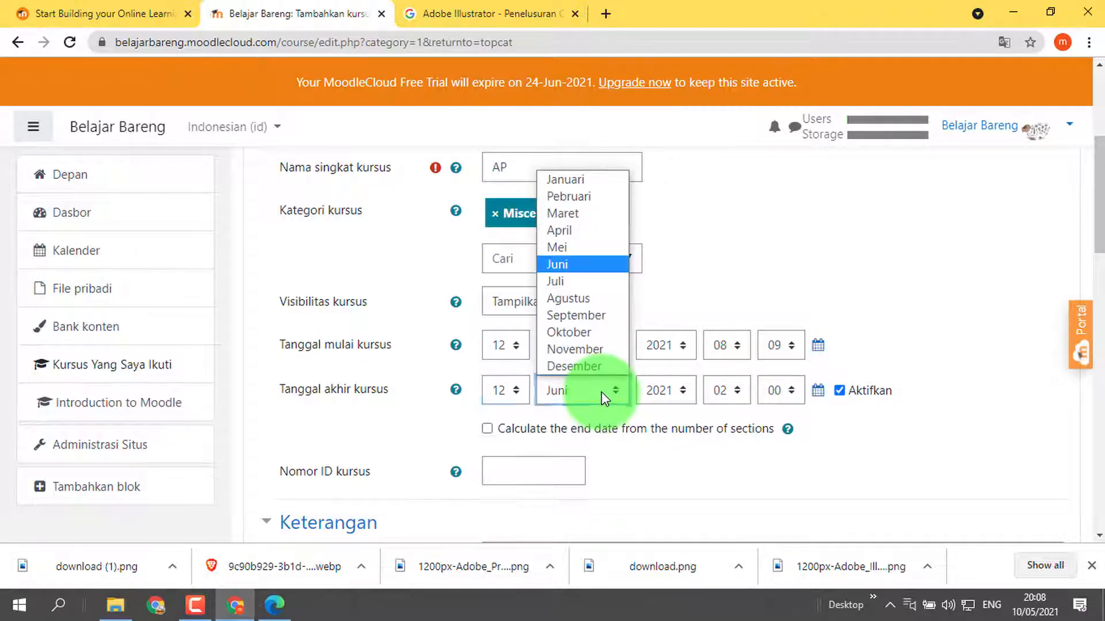
{"action": "left_click", "coordinate": [584, 256]}
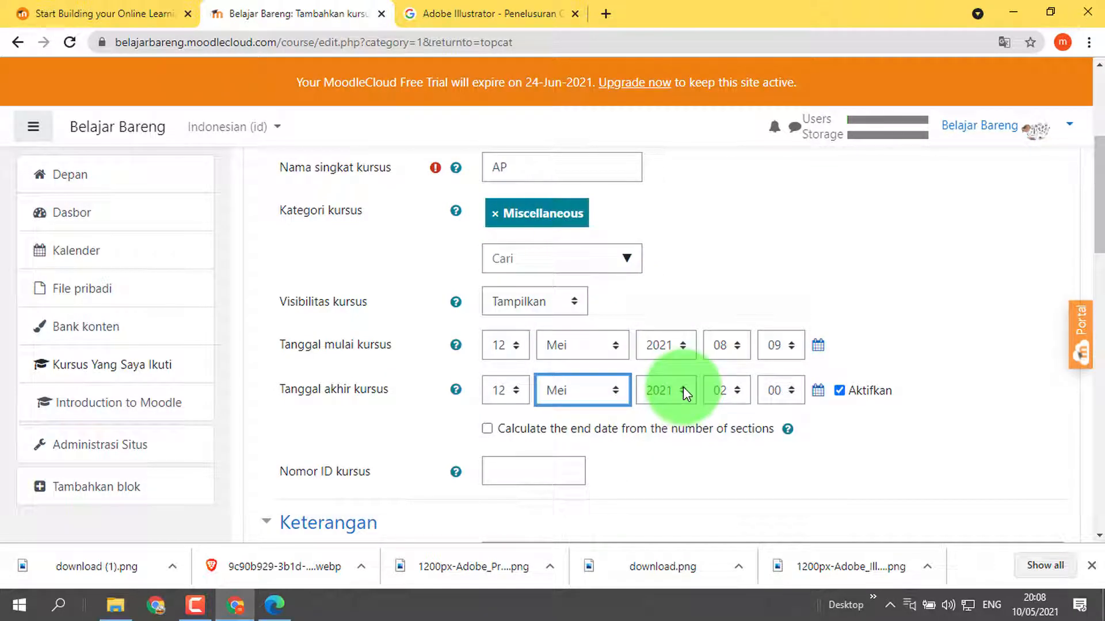
{"action": "left_click", "coordinate": [682, 391]}
{"action": "left_click", "coordinate": [683, 391]}
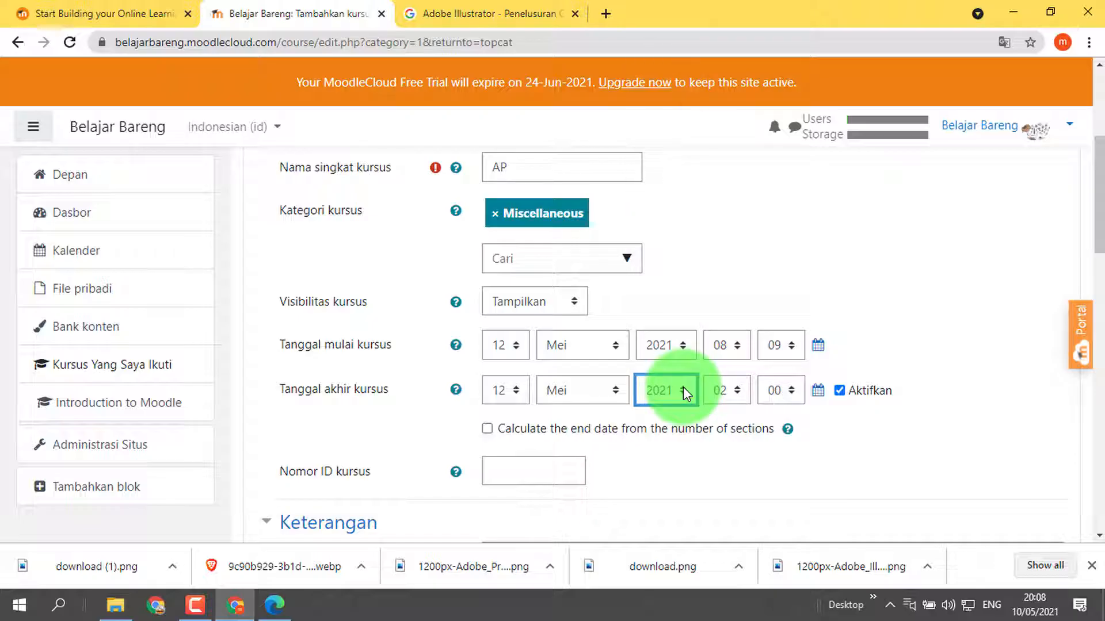
{"action": "left_click", "coordinate": [737, 394]}
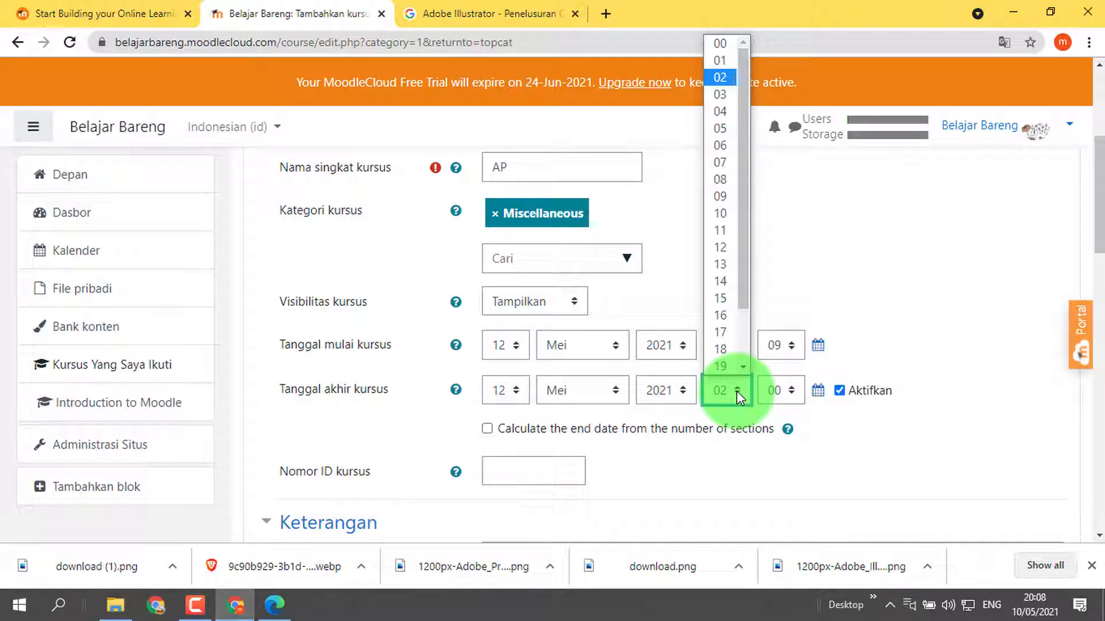
{"action": "left_click", "coordinate": [731, 194]}
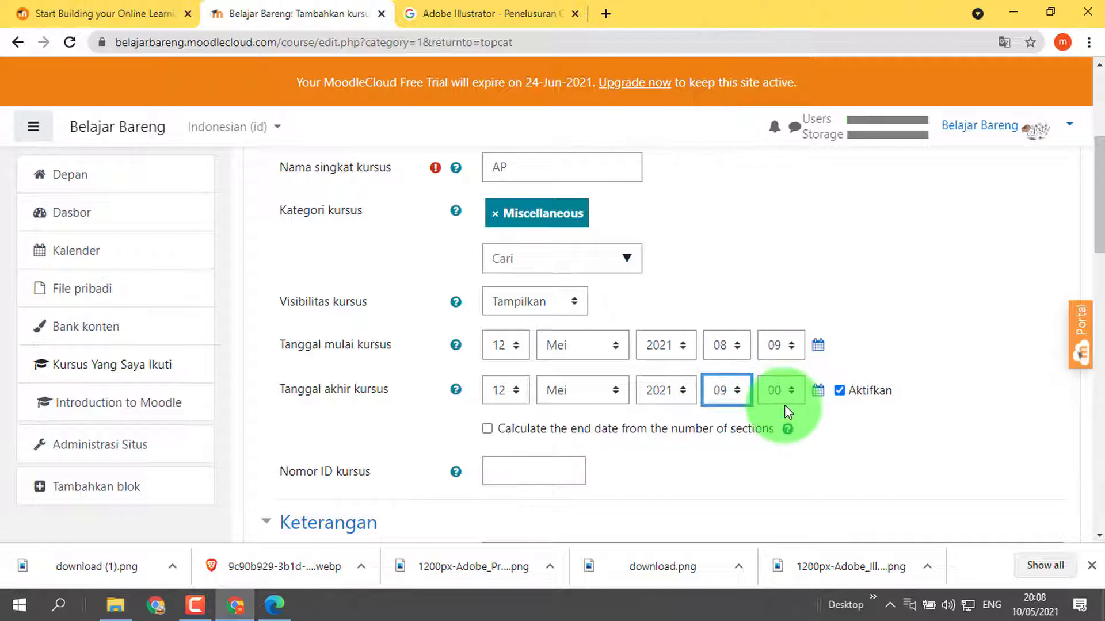
- Set the course start time to 08:00 and enter 12321 as the course ID number
{"action": "left_click", "coordinate": [779, 348]}
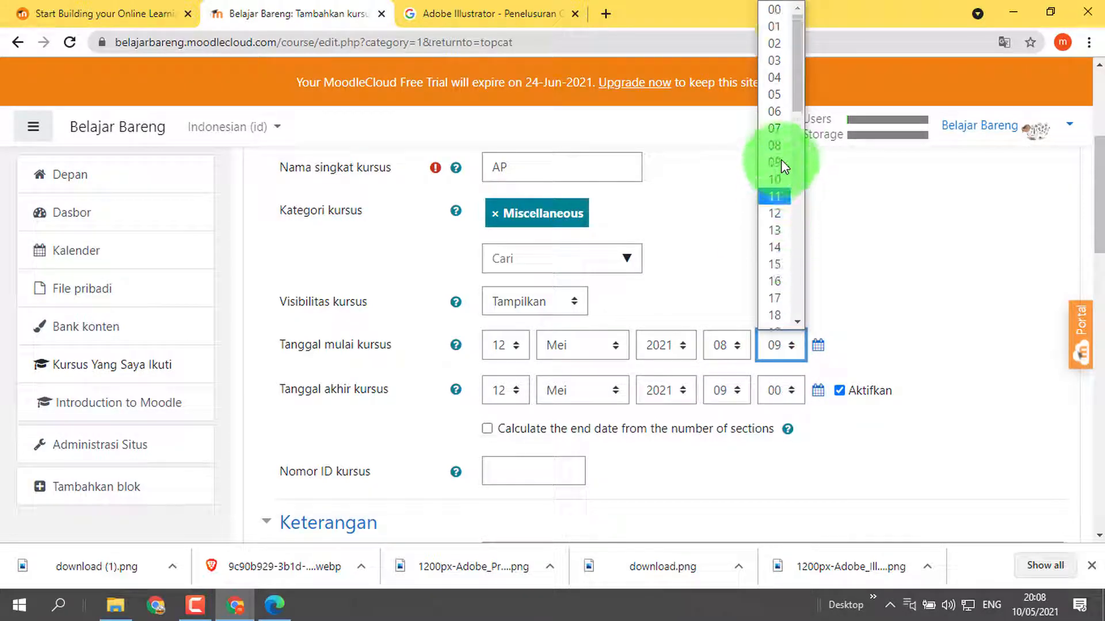
{"action": "left_click", "coordinate": [774, 11]}
{"action": "scroll", "coordinate": [666, 417], "scroll_direction": "down", "scroll_amount": 5}
{"action": "scroll", "coordinate": [665, 415], "scroll_direction": "up", "scroll_amount": 5}
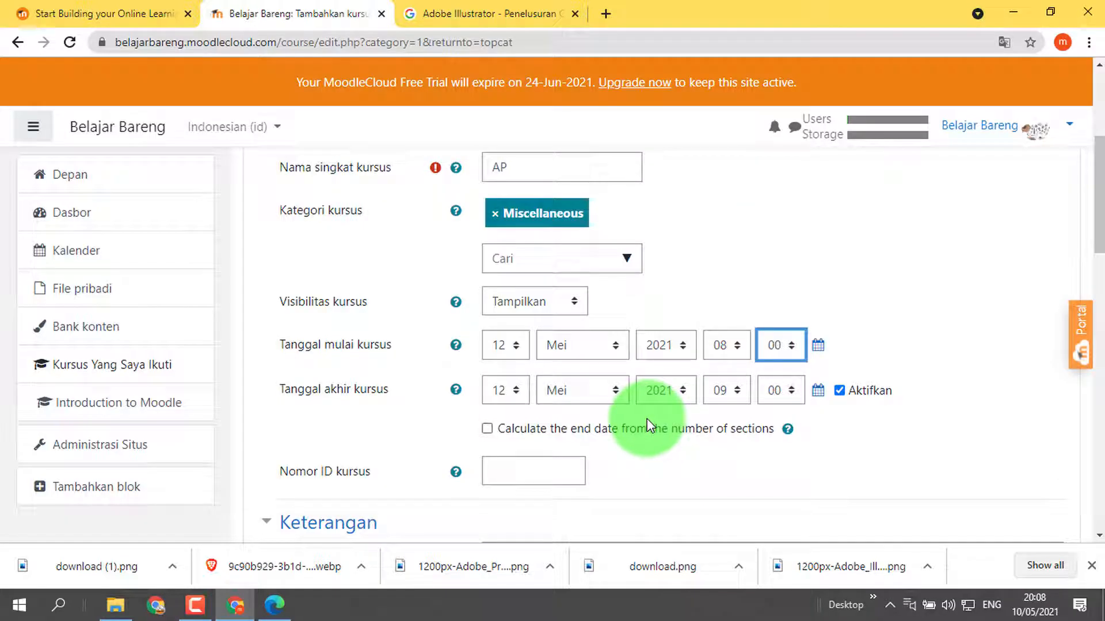
{"action": "left_click", "coordinate": [553, 469]}
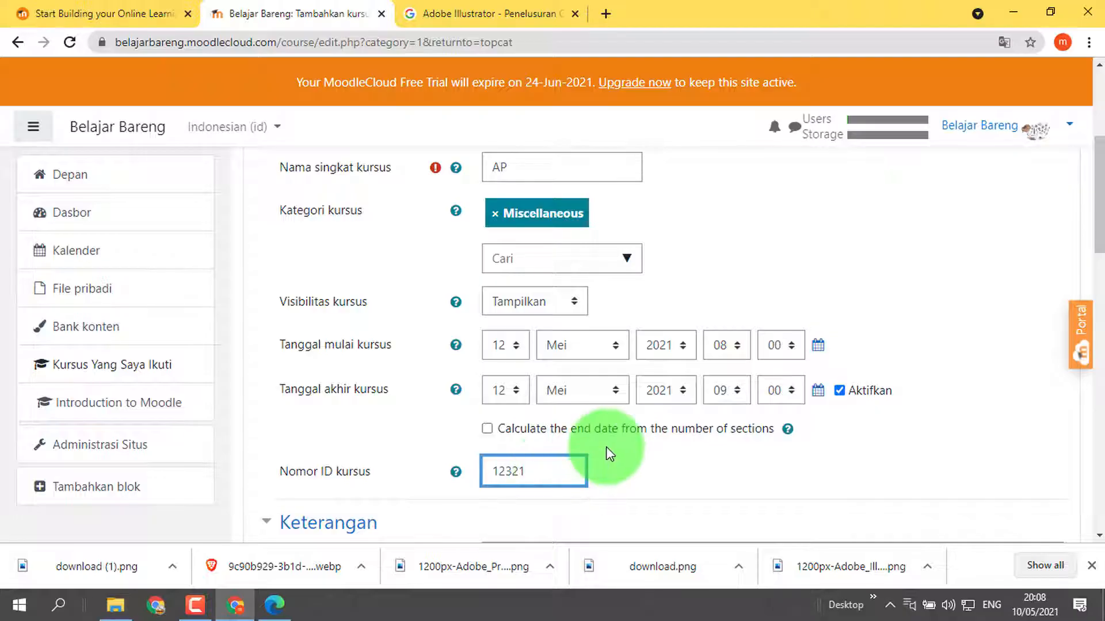
- Switch to the Google search, open the Adobe Photoshop results and copy the short Wikipedia description
{"action": "scroll", "coordinate": [610, 450], "scroll_direction": "down", "scroll_amount": 5}
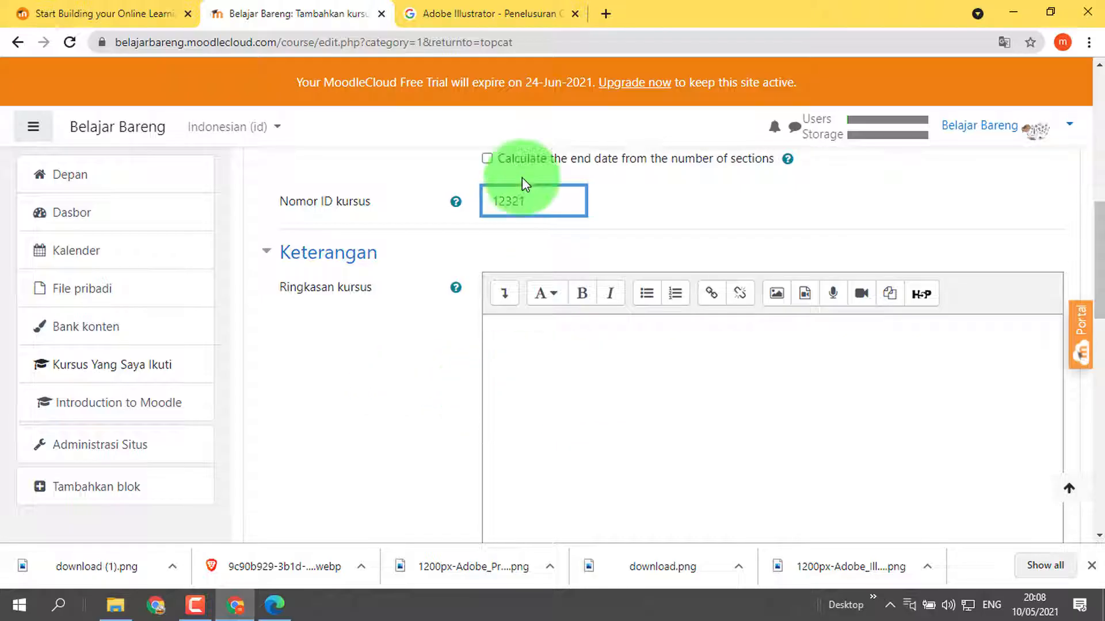
{"action": "left_click", "coordinate": [483, 13]}
{"action": "scroll", "coordinate": [519, 206], "scroll_direction": "up", "scroll_amount": 5}
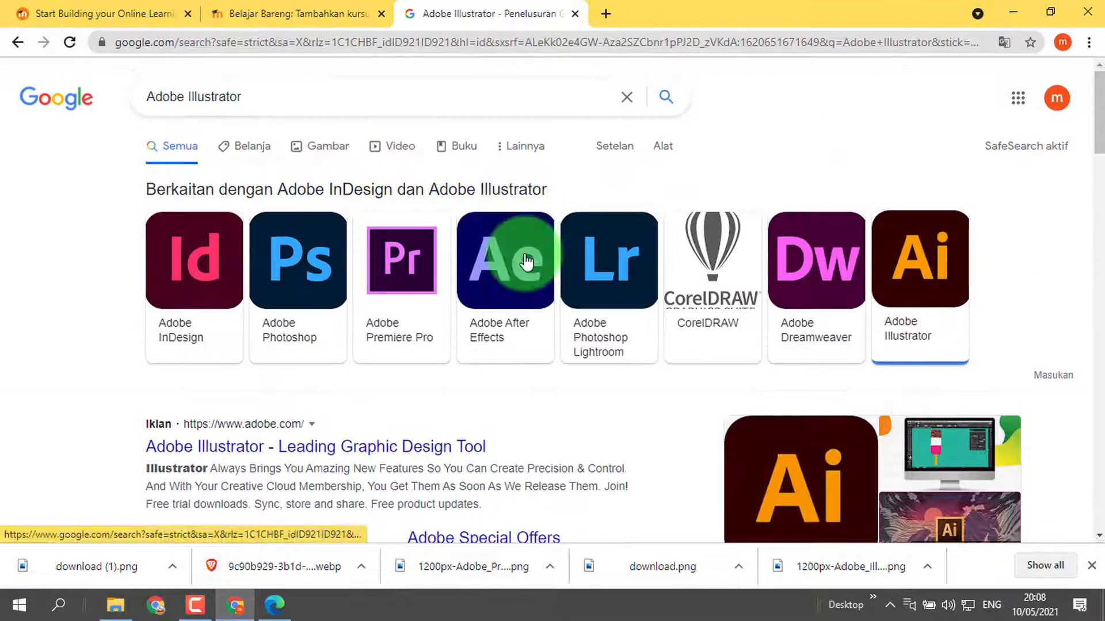
{"action": "left_click", "coordinate": [315, 275]}
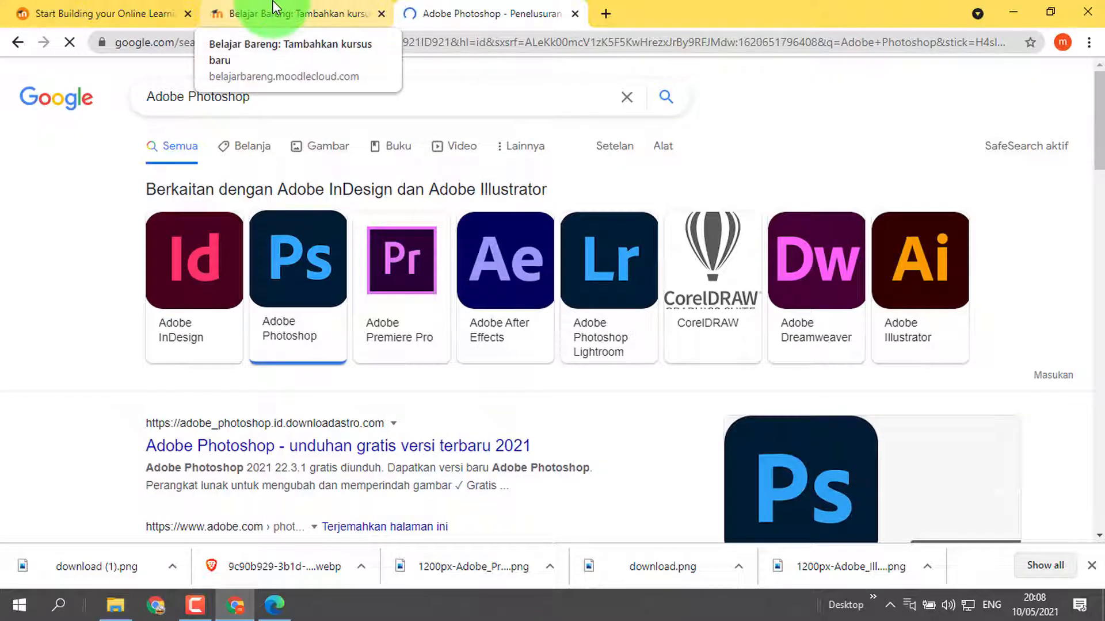
{"action": "scroll", "coordinate": [358, 454], "scroll_direction": "down", "scroll_amount": 5}
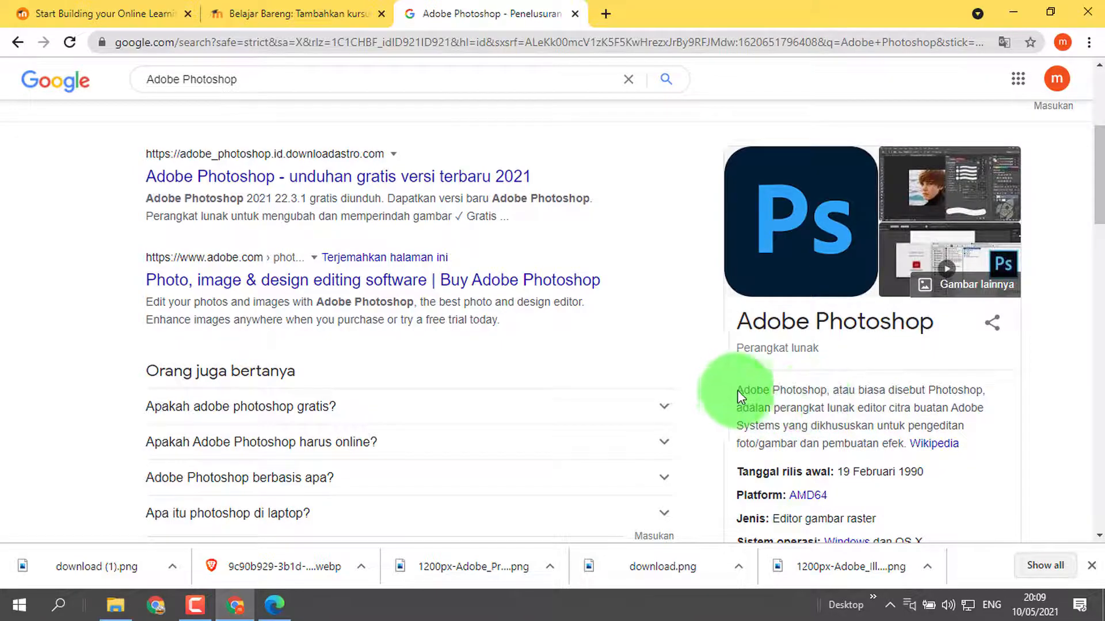
{"action": "left_click_drag", "start_coordinate": [723, 390], "coordinate": [901, 448]}
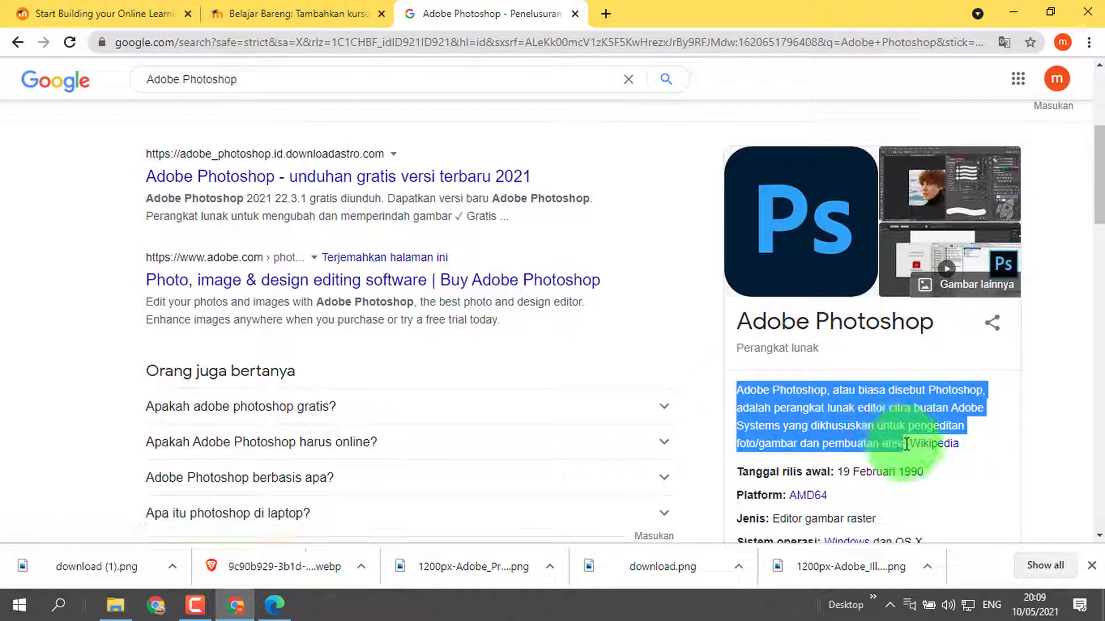
{"action": "right_click", "coordinate": [900, 420]}
{"action": "left_click", "coordinate": [899, 431]}
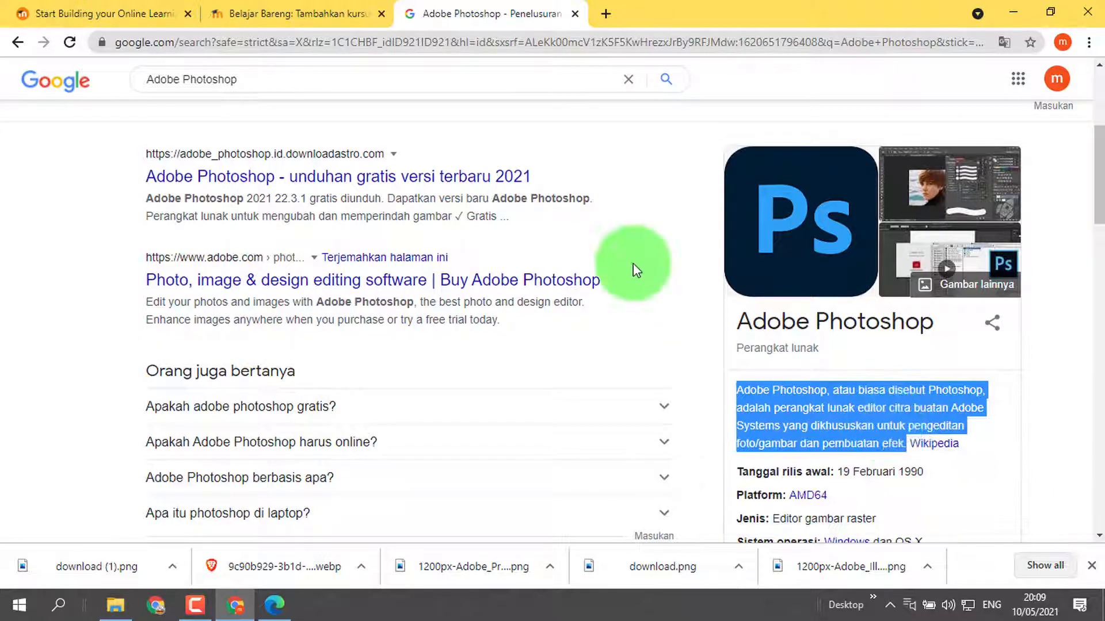
- Return to the Moodle course form and paste the copied Photoshop description into the course summary
{"action": "left_click", "coordinate": [296, 13]}
{"action": "left_click", "coordinate": [526, 330]}
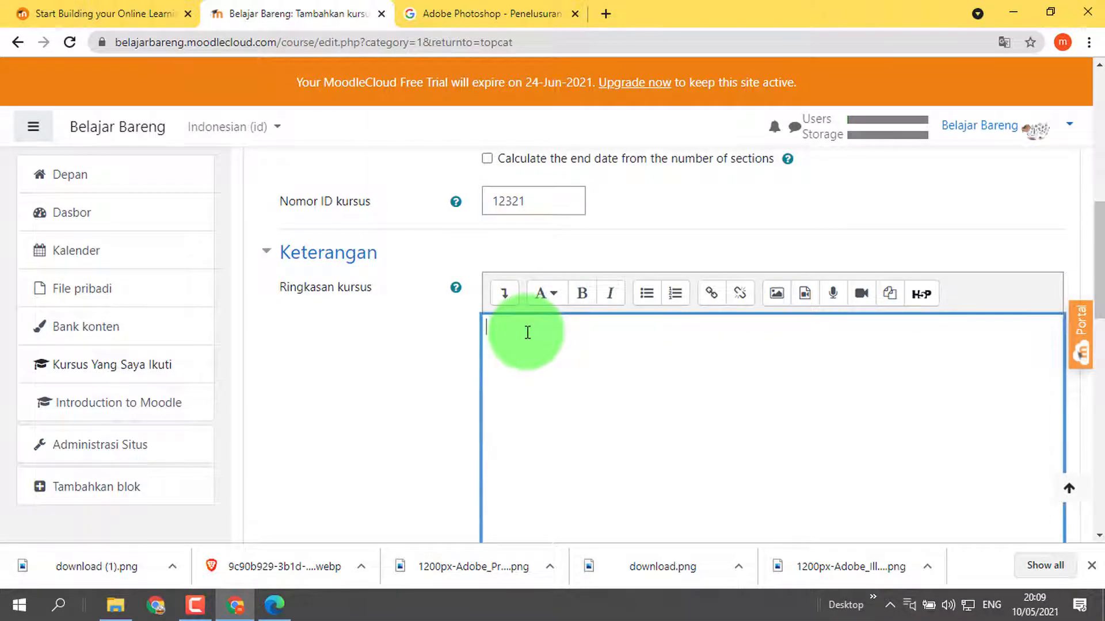
{"action": "right_click", "coordinate": [545, 337]}
{"action": "left_click", "coordinate": [576, 457]}
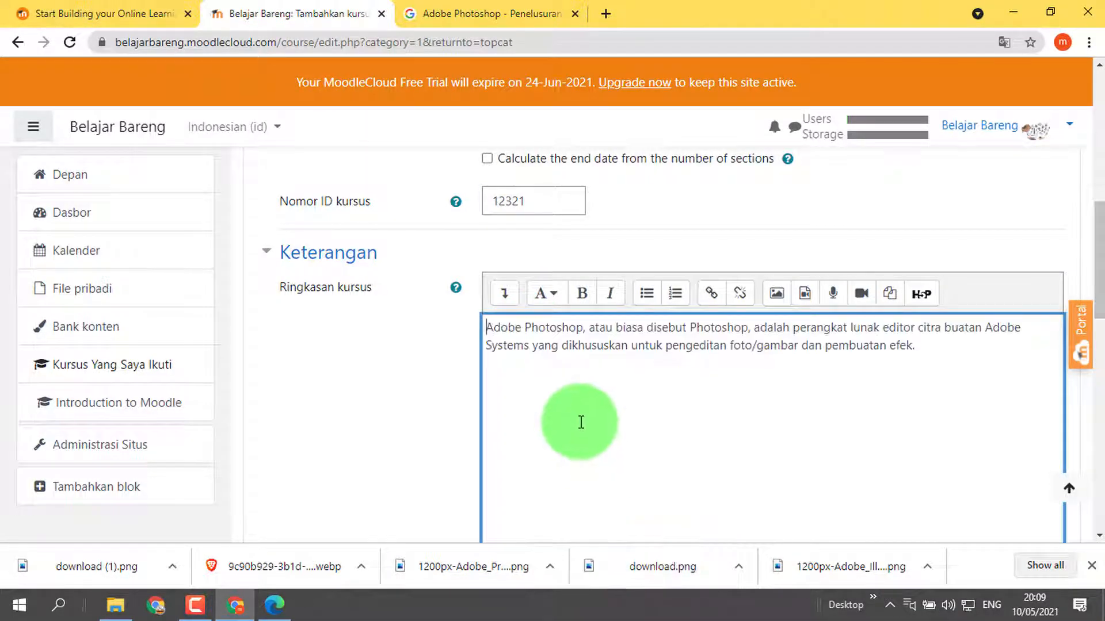
- Choose the Photoshop logo download.png from the Pictures folder as the course image file
{"action": "scroll", "coordinate": [581, 423], "scroll_direction": "down", "scroll_amount": 5}
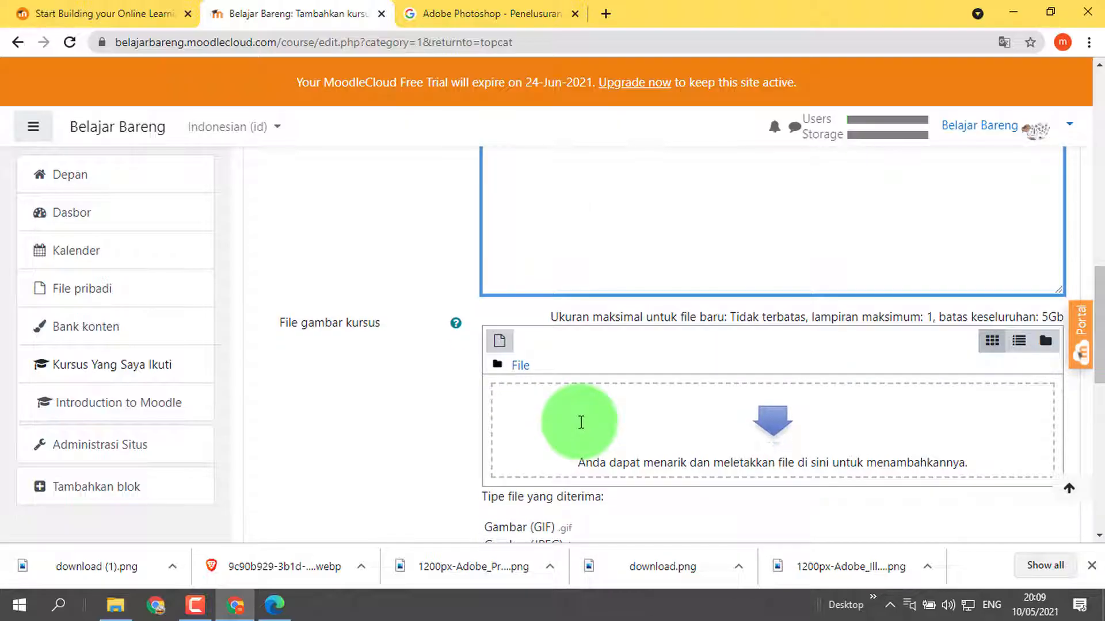
{"action": "left_click", "coordinate": [771, 432]}
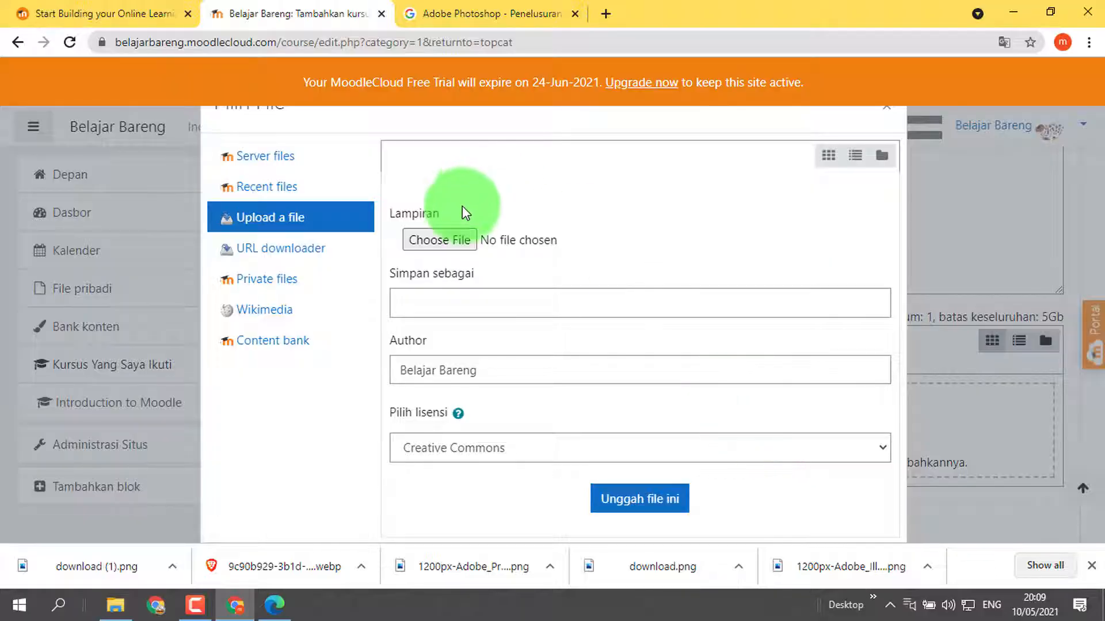
{"action": "left_click", "coordinate": [458, 240]}
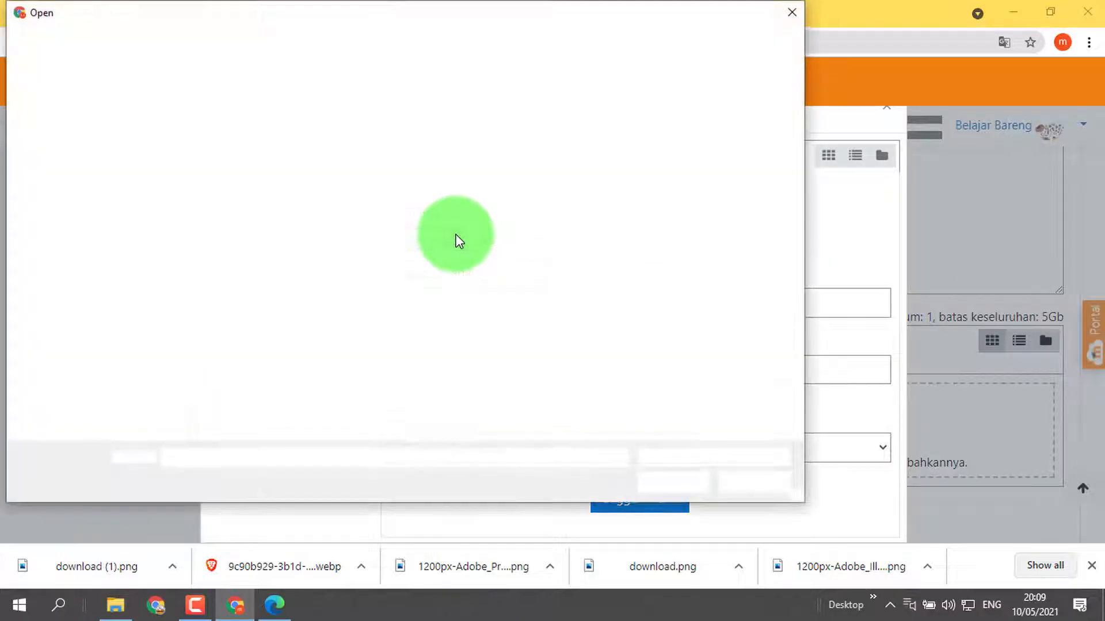
{"action": "left_click", "coordinate": [469, 259]}
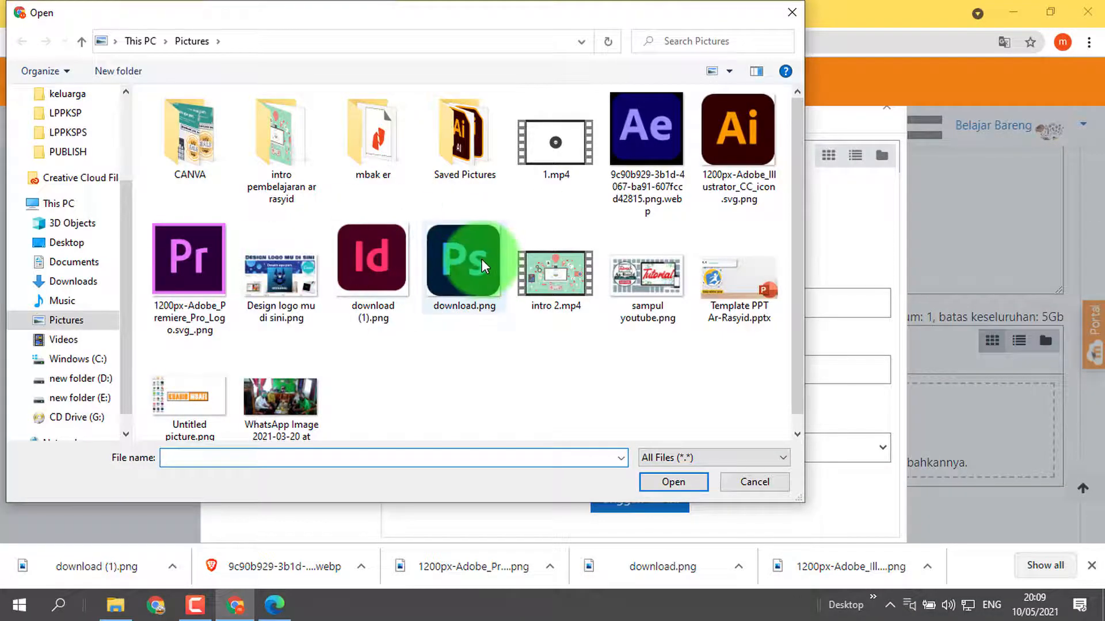
{"action": "left_click", "coordinate": [673, 481]}
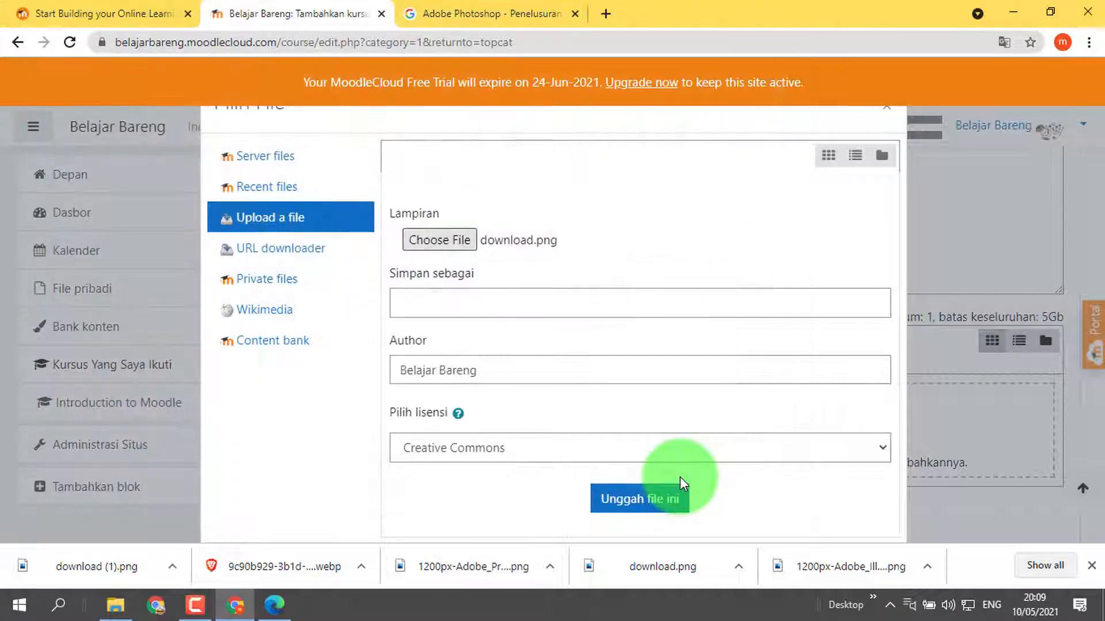
- Set both the saved name and the author of the course image to "Adobe Photoshop" and upload it
{"action": "left_click", "coordinate": [456, 304]}
{"action": "type", "text": "Adobe Photoshop"}
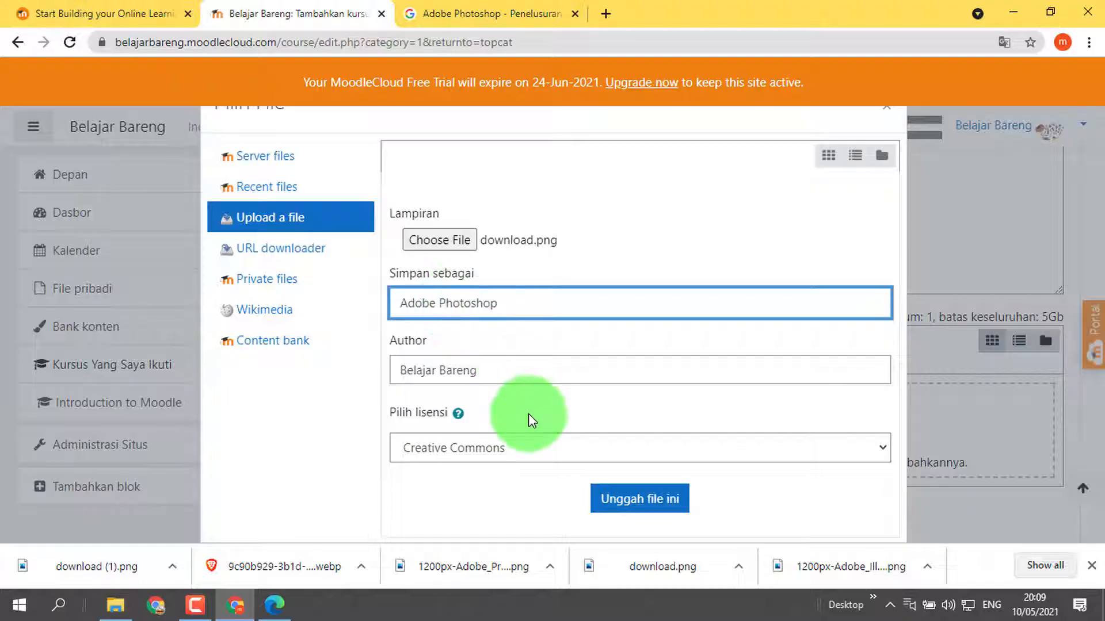
{"action": "left_click_drag", "start_coordinate": [513, 299], "coordinate": [370, 293]}
{"action": "key", "text": "ctrl+c"}
{"action": "left_click_drag", "start_coordinate": [479, 371], "coordinate": [387, 364]}
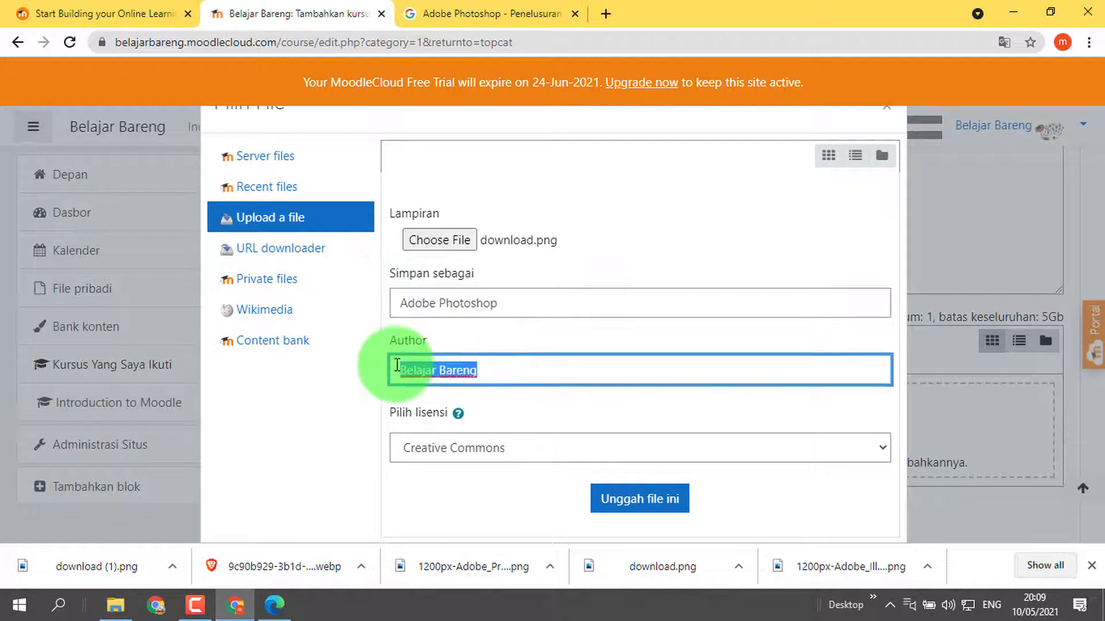
{"action": "key", "text": "ctrl+v"}
{"action": "left_click", "coordinate": [640, 498]}
{"action": "scroll", "coordinate": [661, 494], "scroll_direction": "down", "scroll_amount": 5}
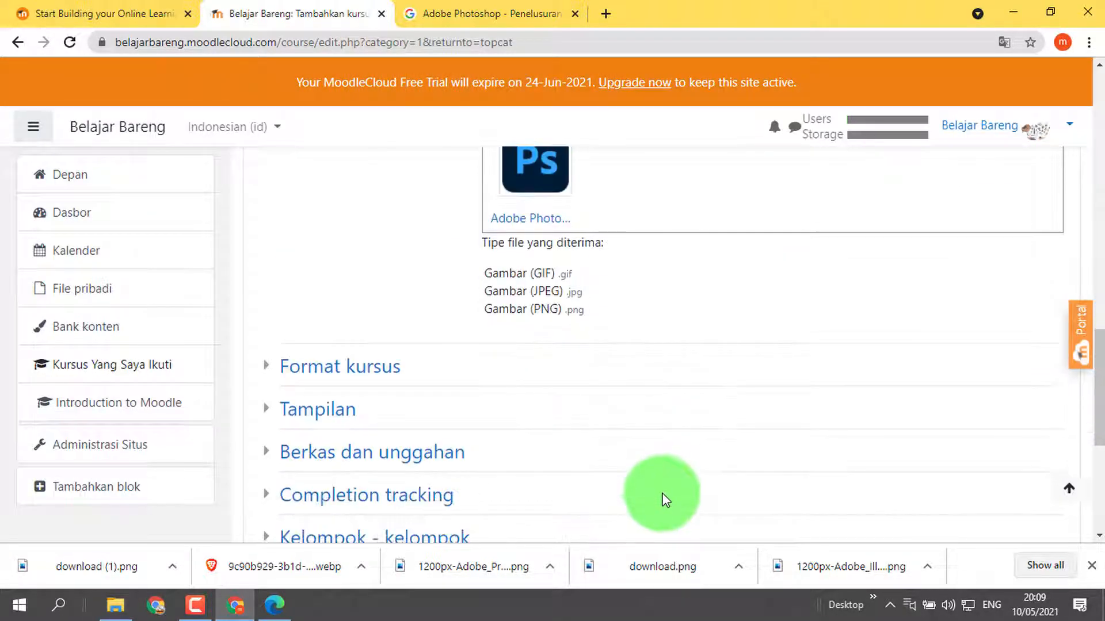
{"action": "scroll", "coordinate": [637, 437], "scroll_direction": "up", "scroll_amount": 5}
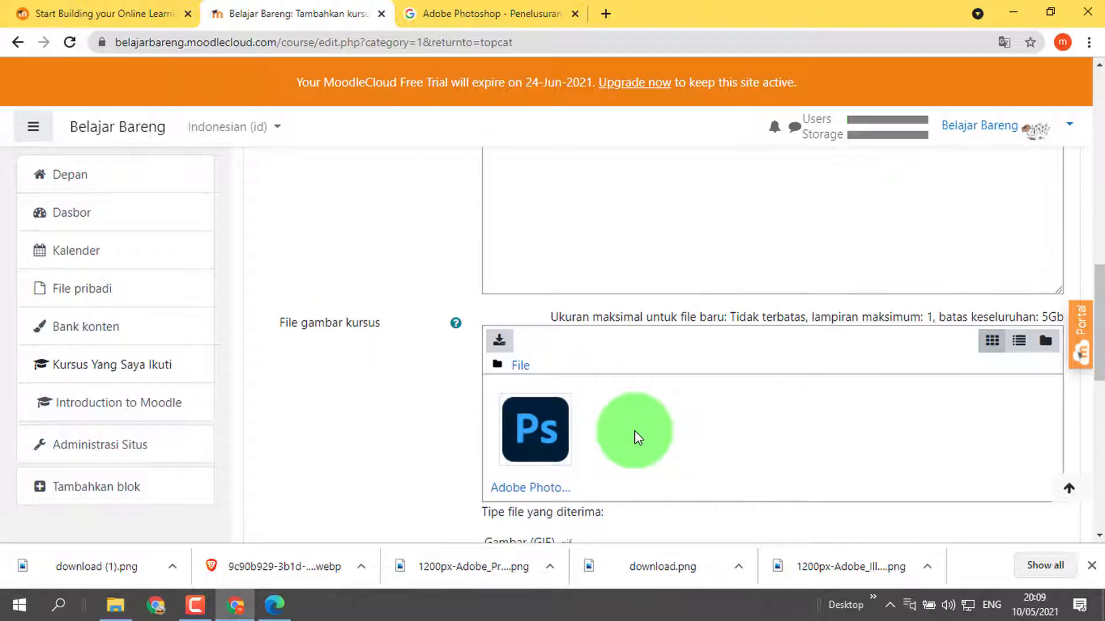
- Examine the course format settings, including the available formats, and the remaining sections of the course form
{"action": "scroll", "coordinate": [638, 437], "scroll_direction": "down", "scroll_amount": 5}
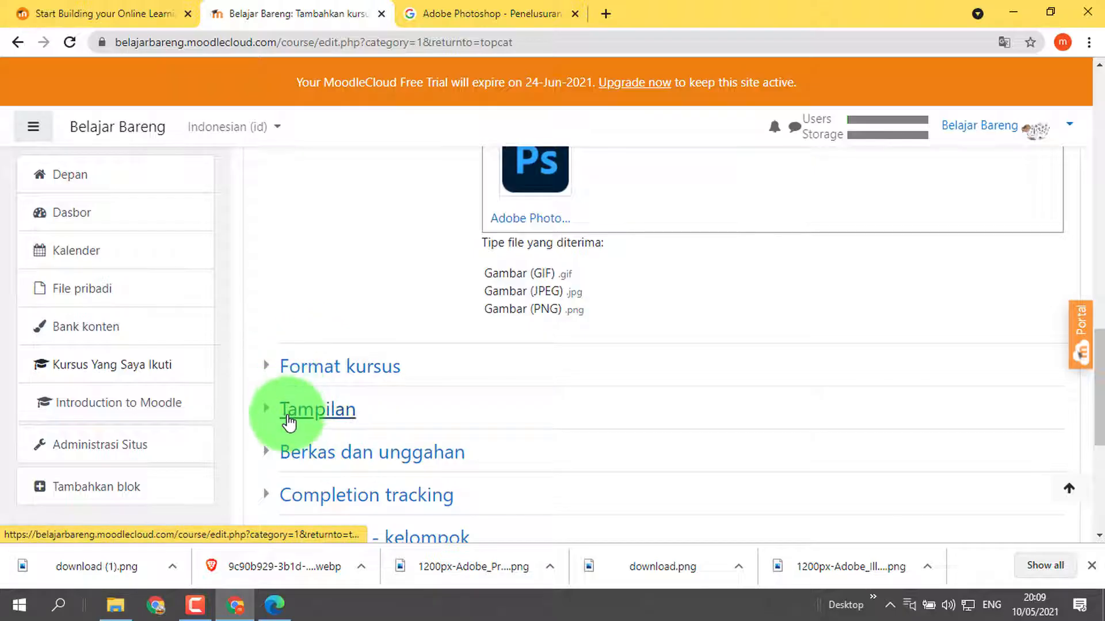
{"action": "left_click", "coordinate": [269, 367]}
{"action": "scroll", "coordinate": [352, 403], "scroll_direction": "down", "scroll_amount": 5}
{"action": "scroll", "coordinate": [352, 403], "scroll_direction": "up", "scroll_amount": 5}
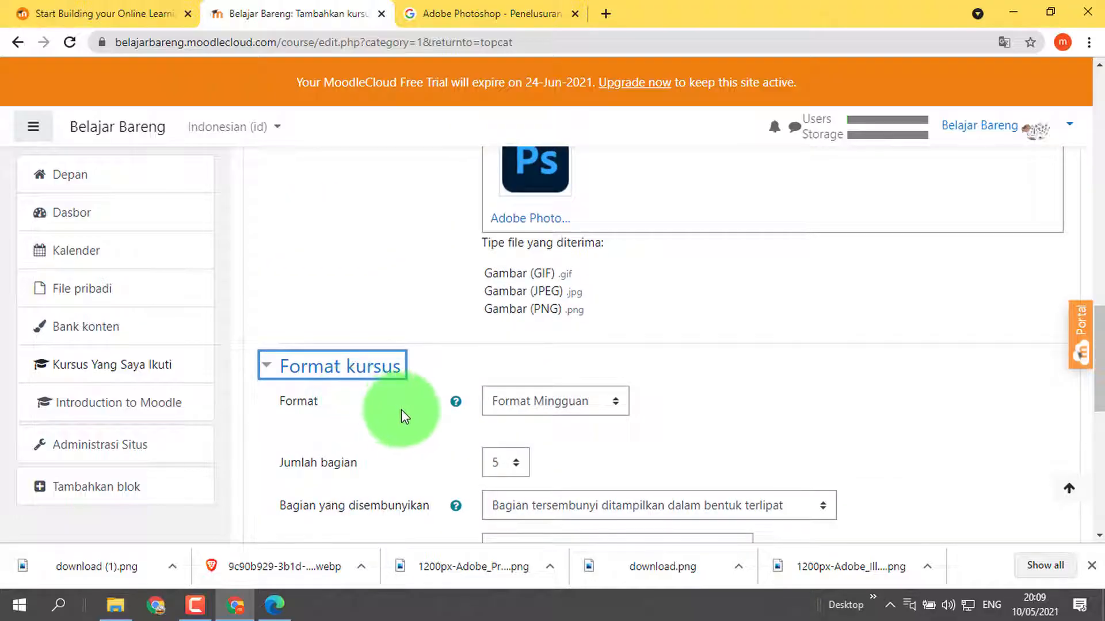
{"action": "left_click", "coordinate": [569, 415]}
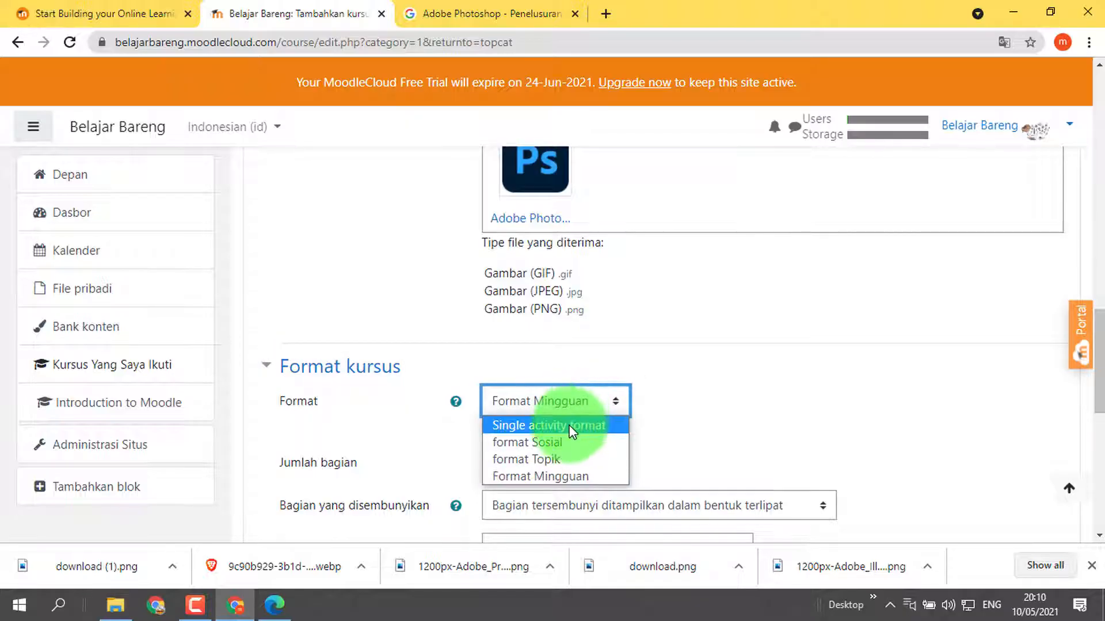
{"action": "left_click", "coordinate": [571, 400]}
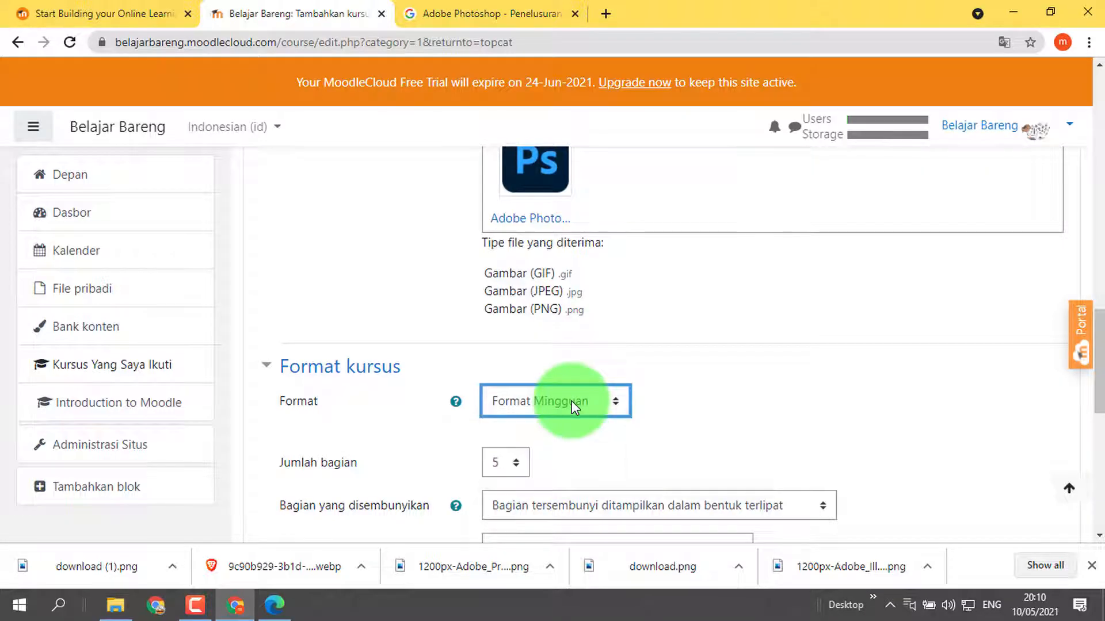
{"action": "scroll", "coordinate": [561, 450], "scroll_direction": "down", "scroll_amount": 5}
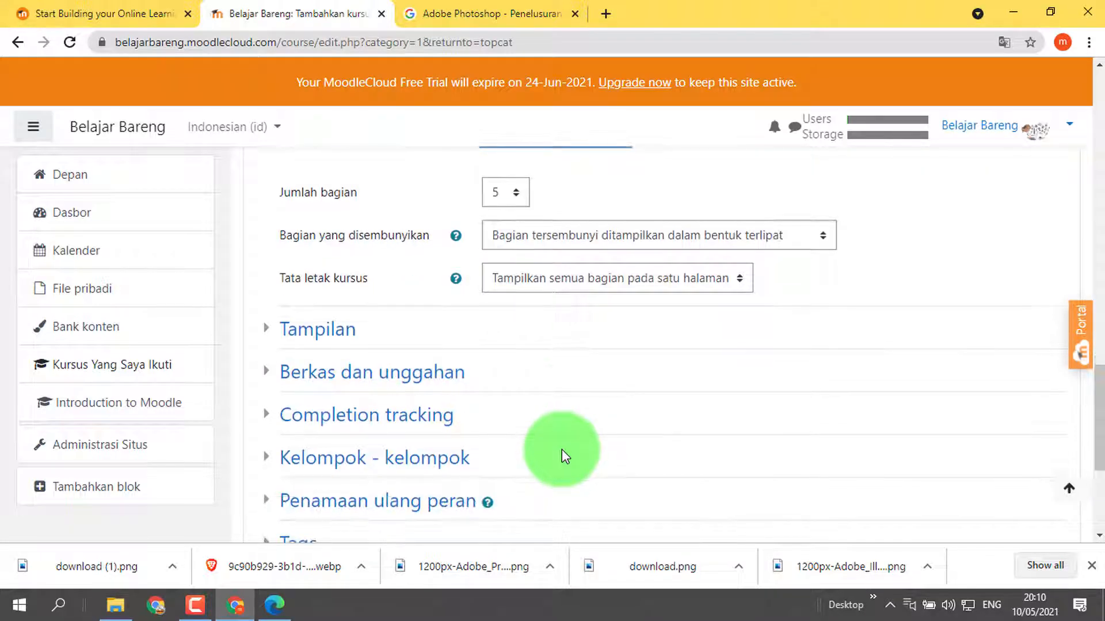
{"action": "scroll", "coordinate": [357, 370], "scroll_direction": "down", "scroll_amount": 5}
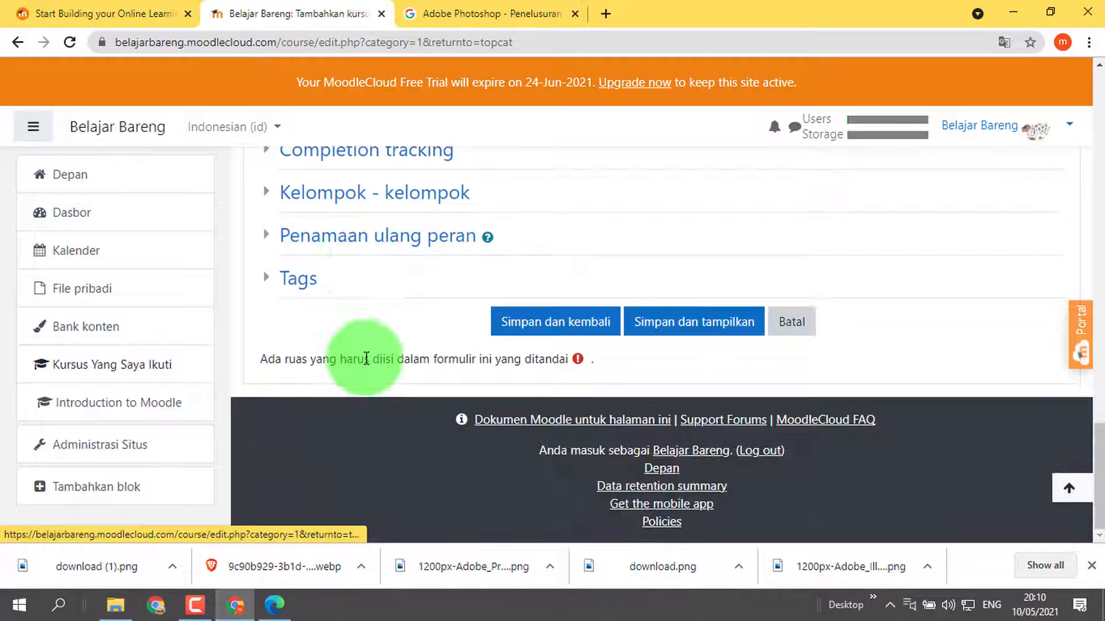
- Save the new Adobe Photoshop course, return to the course list and review the listed courses
{"action": "left_click", "coordinate": [546, 324]}
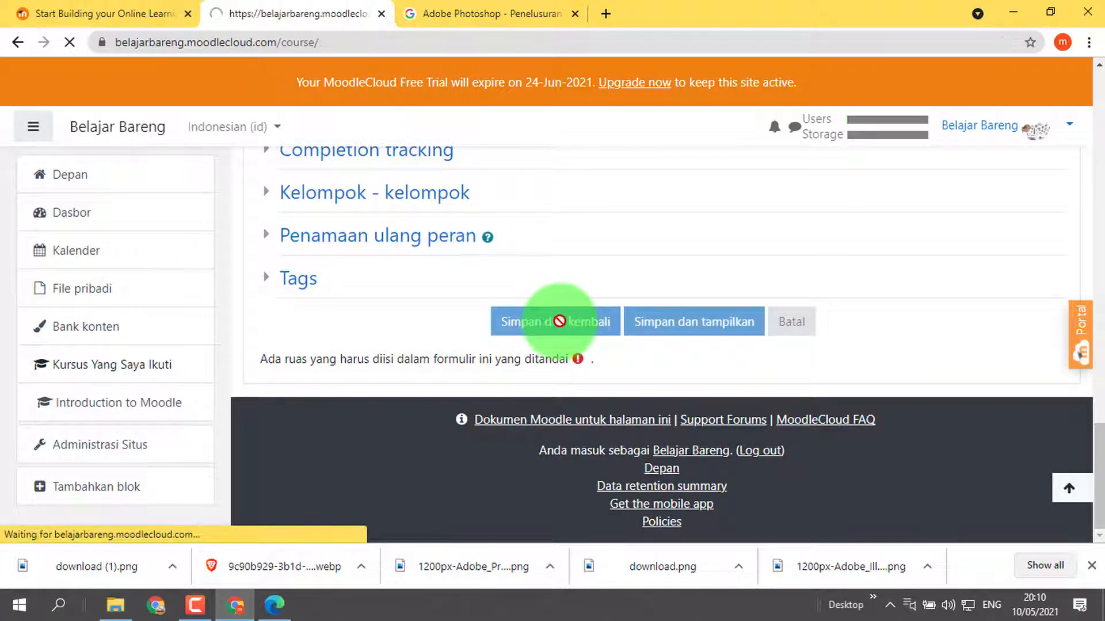
{"action": "scroll", "coordinate": [545, 370], "scroll_direction": "down", "scroll_amount": 5}
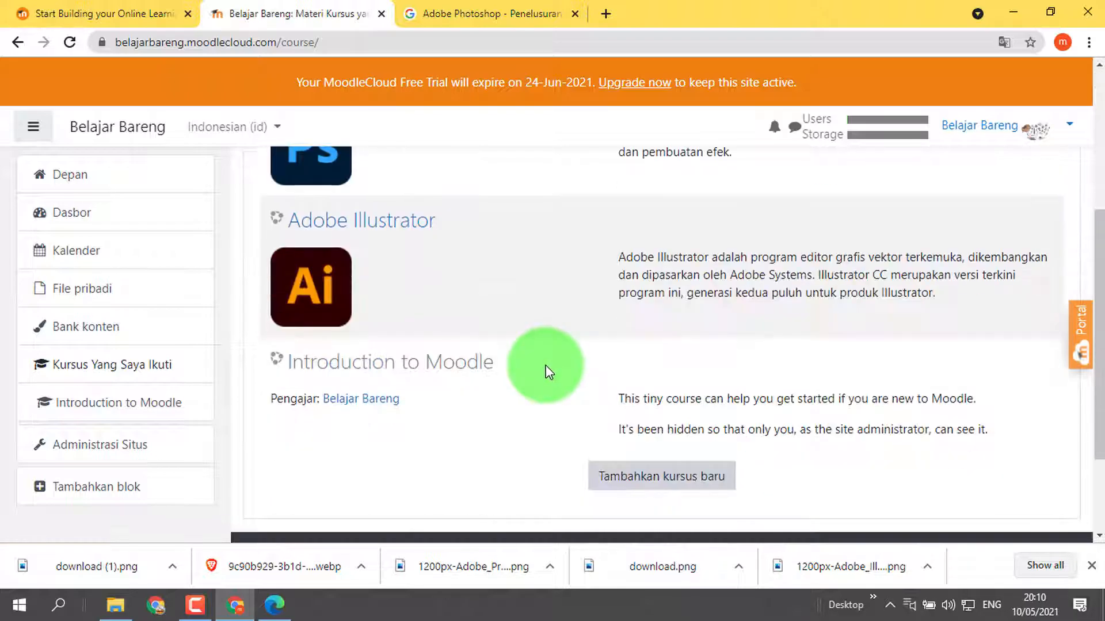
{"action": "scroll", "coordinate": [545, 370], "scroll_direction": "up", "scroll_amount": 5}
- Open the management page for the Miscellaneous course category and look over its categories and courses
{"action": "left_click", "coordinate": [1063, 303]}
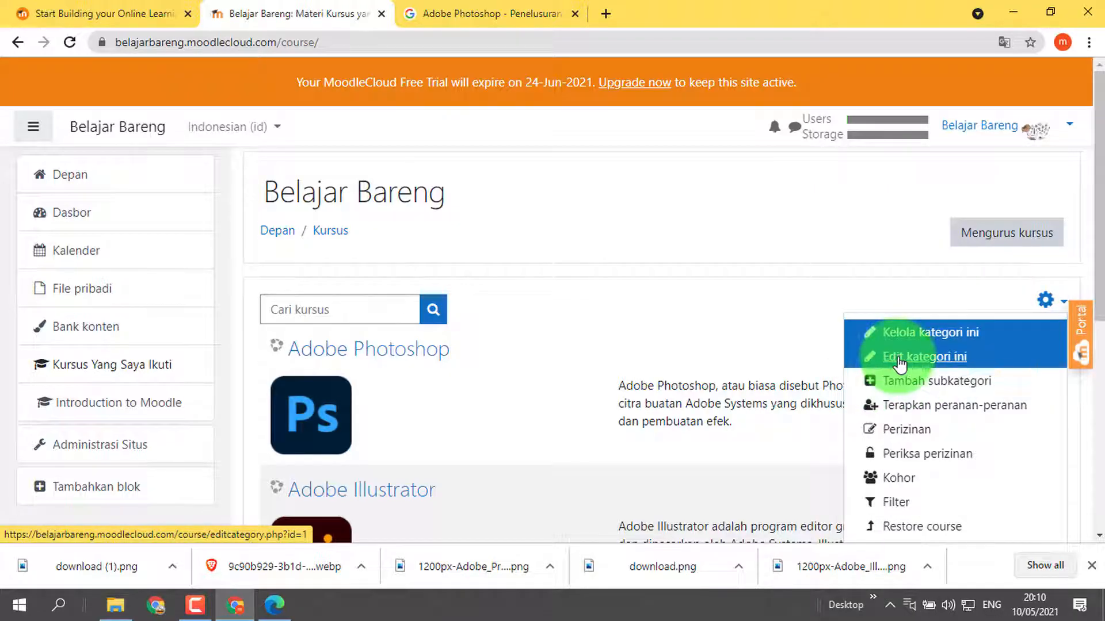
{"action": "left_click", "coordinate": [919, 333]}
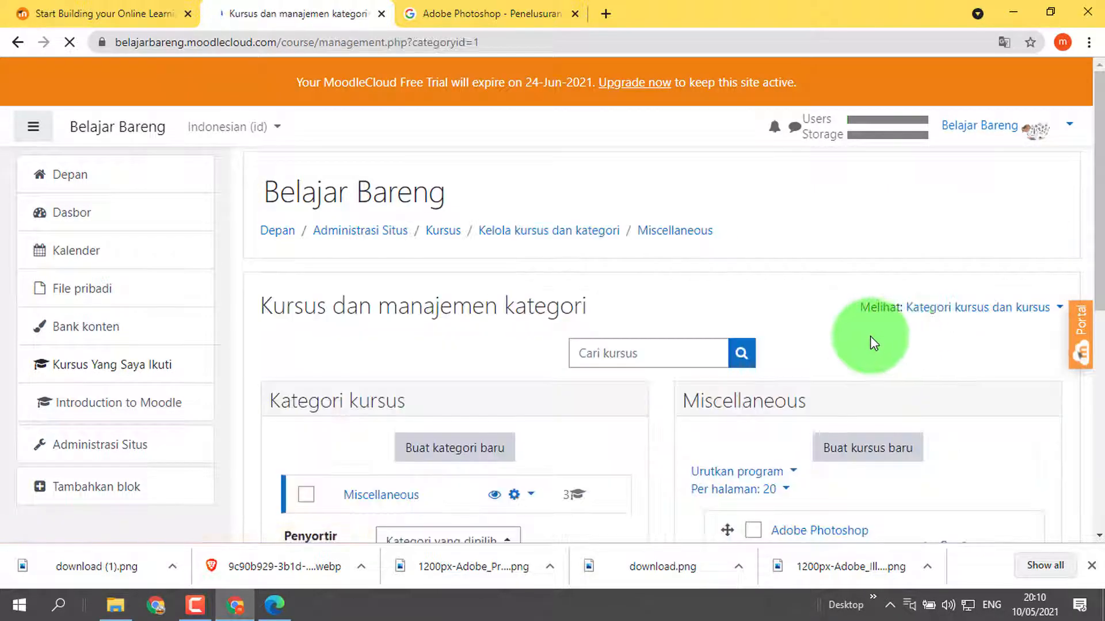
{"action": "scroll", "coordinate": [650, 460], "scroll_direction": "down", "scroll_amount": 2}
{"action": "scroll", "coordinate": [650, 456], "scroll_direction": "up", "scroll_amount": 4}
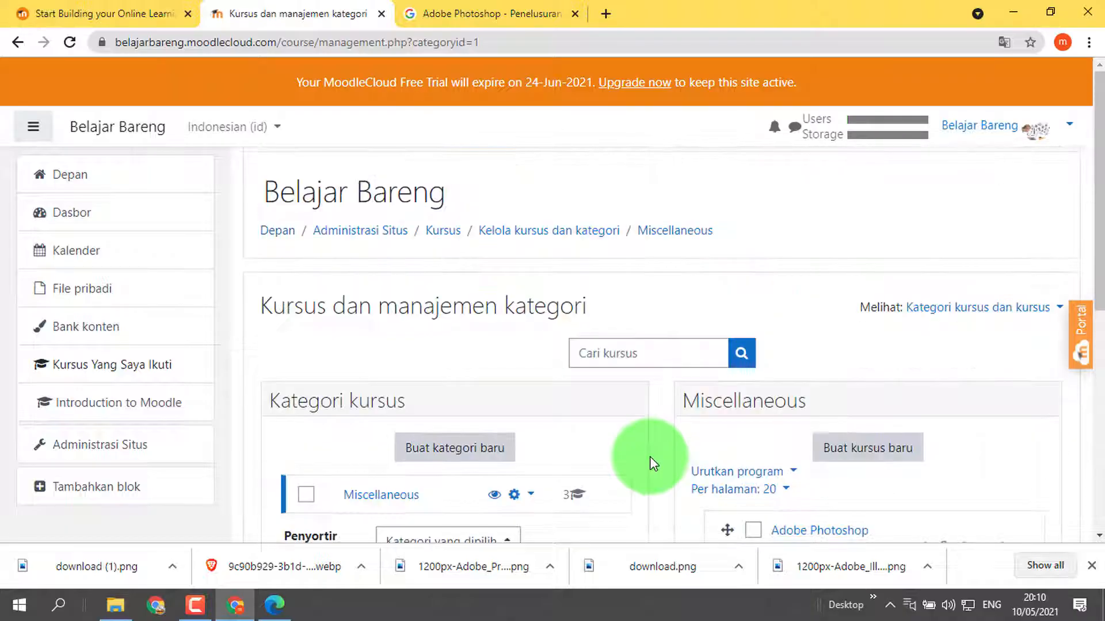
- Open the Adobe Photoshop course from the site's front page and open its general section for editing
{"action": "left_click", "coordinate": [277, 230]}
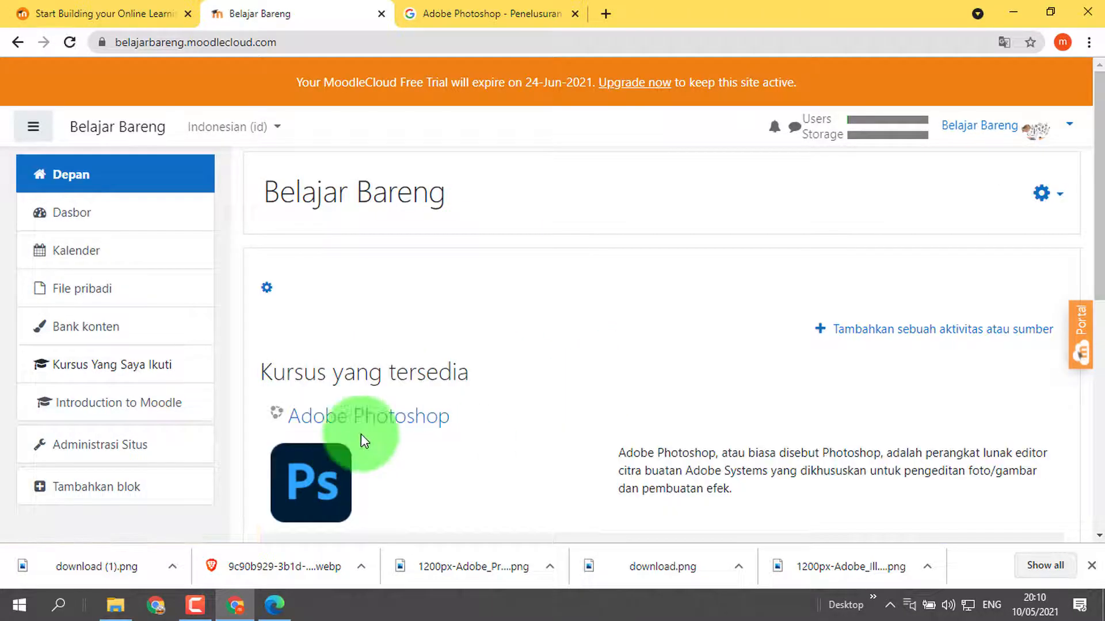
{"action": "left_click", "coordinate": [376, 423]}
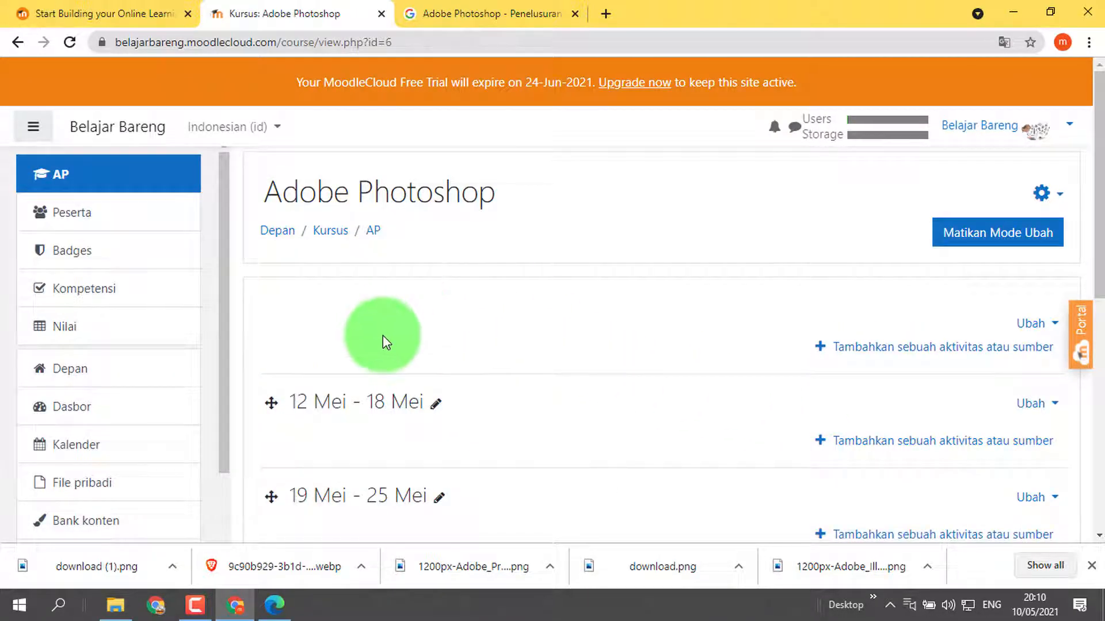
{"action": "left_click", "coordinate": [1030, 325]}
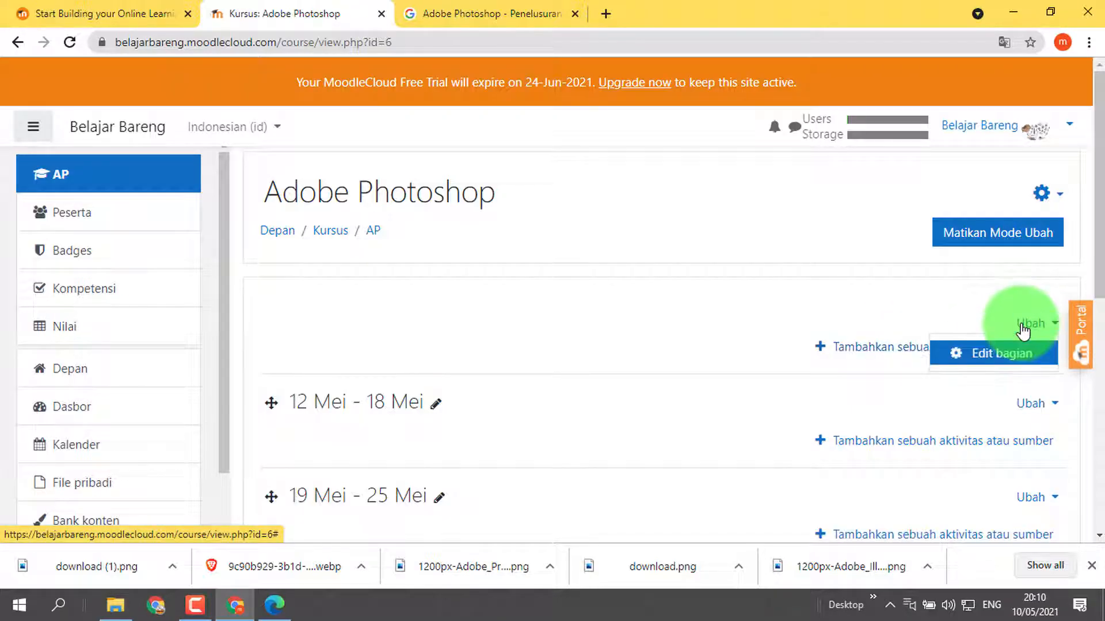
{"action": "left_click", "coordinate": [1022, 345]}
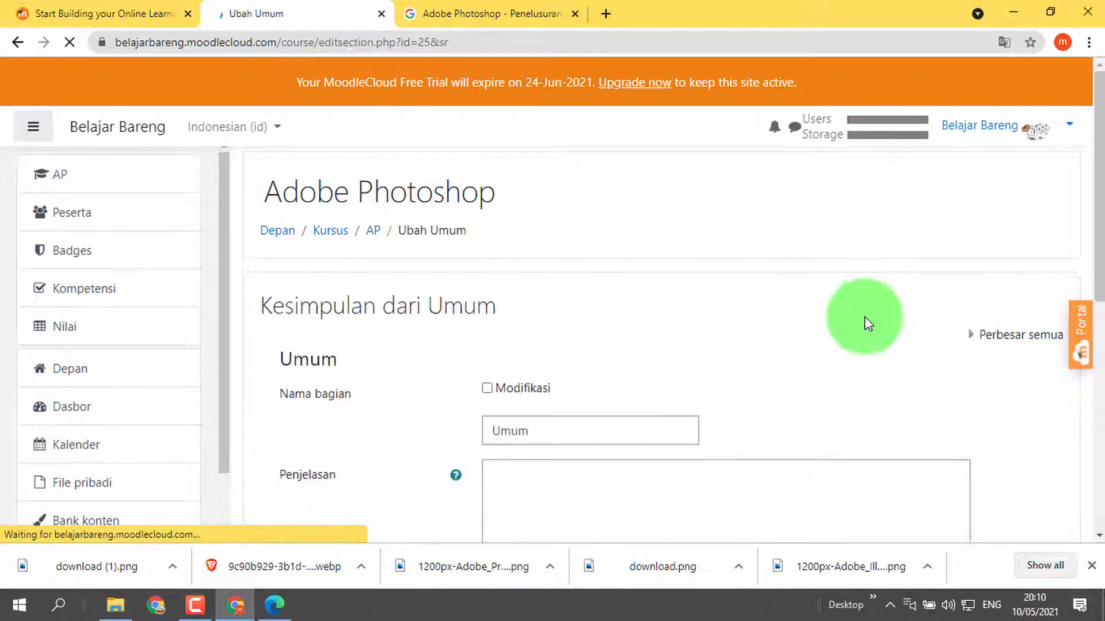
{"action": "scroll", "coordinate": [433, 368], "scroll_direction": "down", "scroll_amount": 4}
{"action": "scroll", "coordinate": [429, 368], "scroll_direction": "up", "scroll_amount": 4}
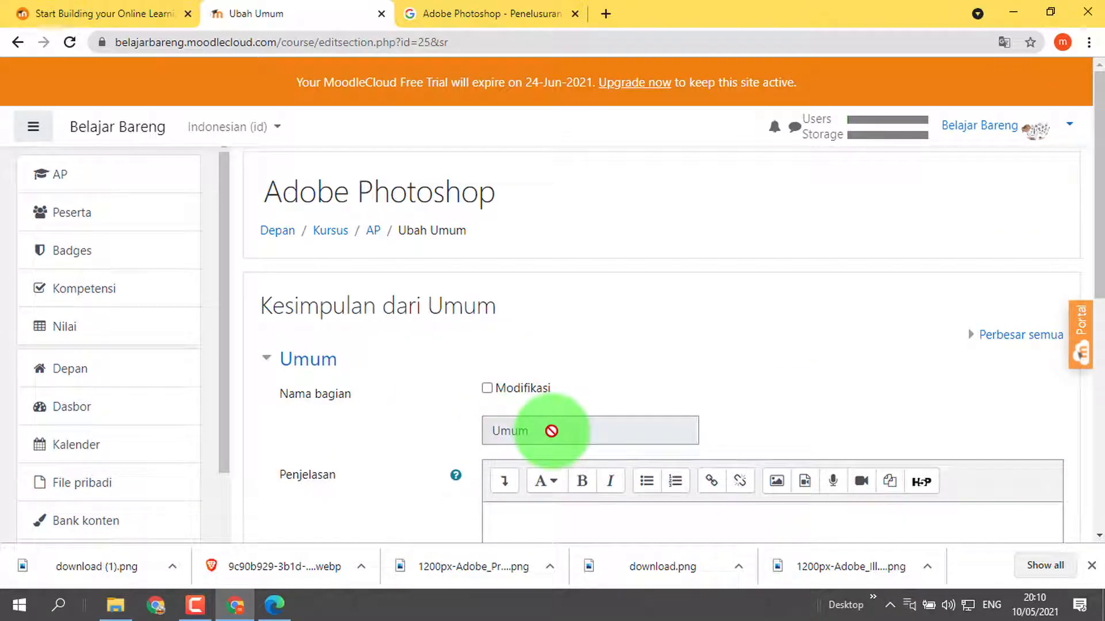
- Enable a custom name for the general section and set it to "Materi 1 Adobe Photoshop"
{"action": "left_click", "coordinate": [502, 391]}
{"action": "left_click", "coordinate": [533, 433]}
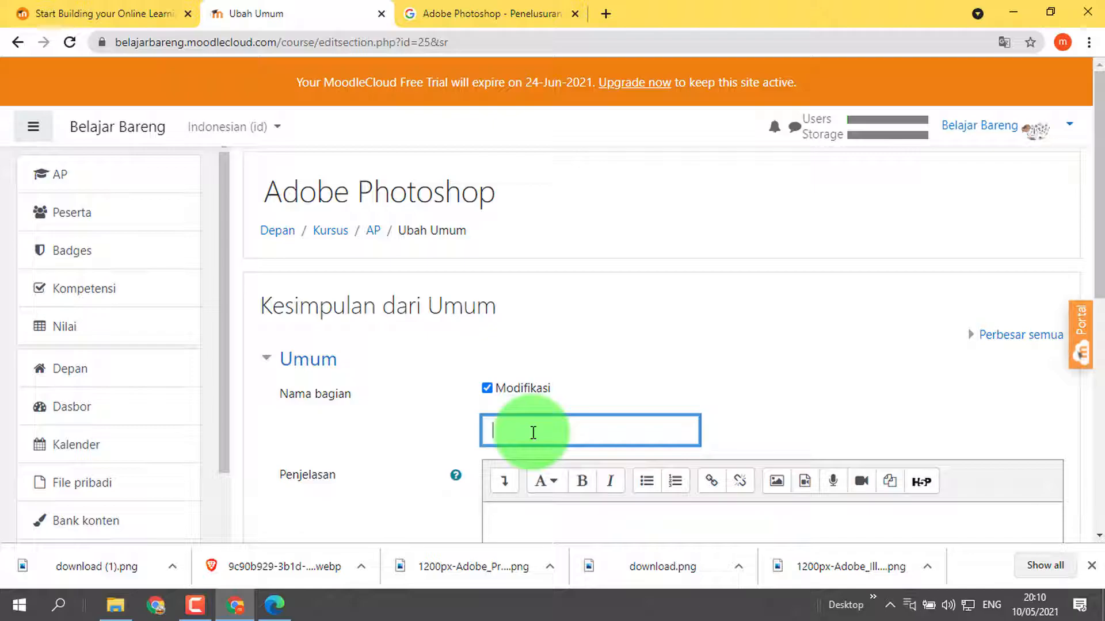
{"action": "type", "text": "Materi 1"}
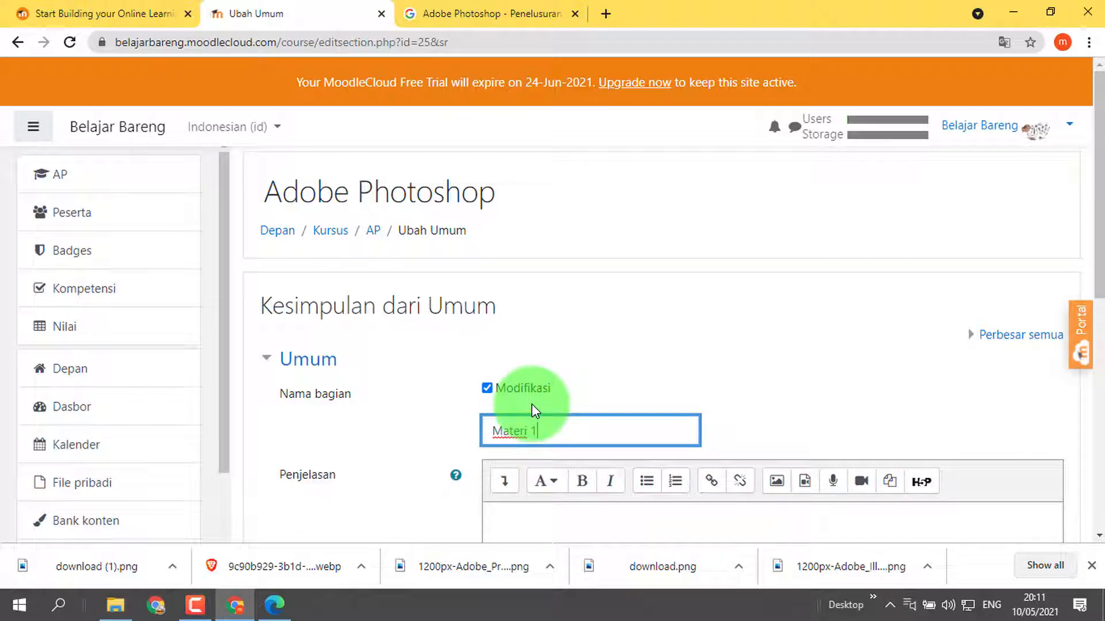
{"action": "type", "text": " PS"}
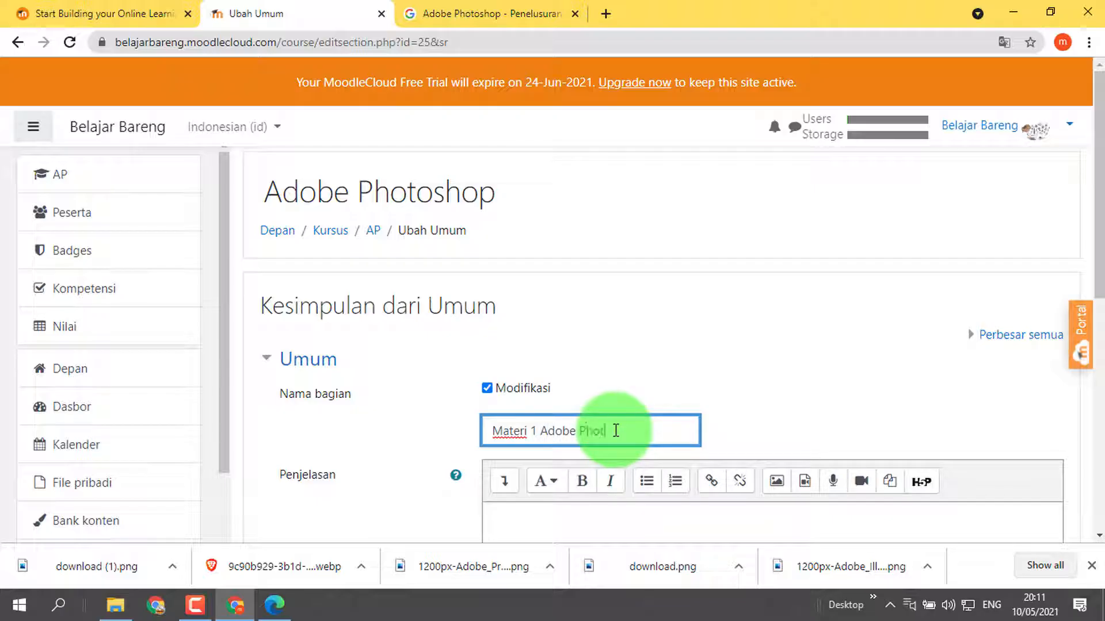
{"action": "scroll", "coordinate": [614, 424], "scroll_direction": "down", "scroll_amount": 5}
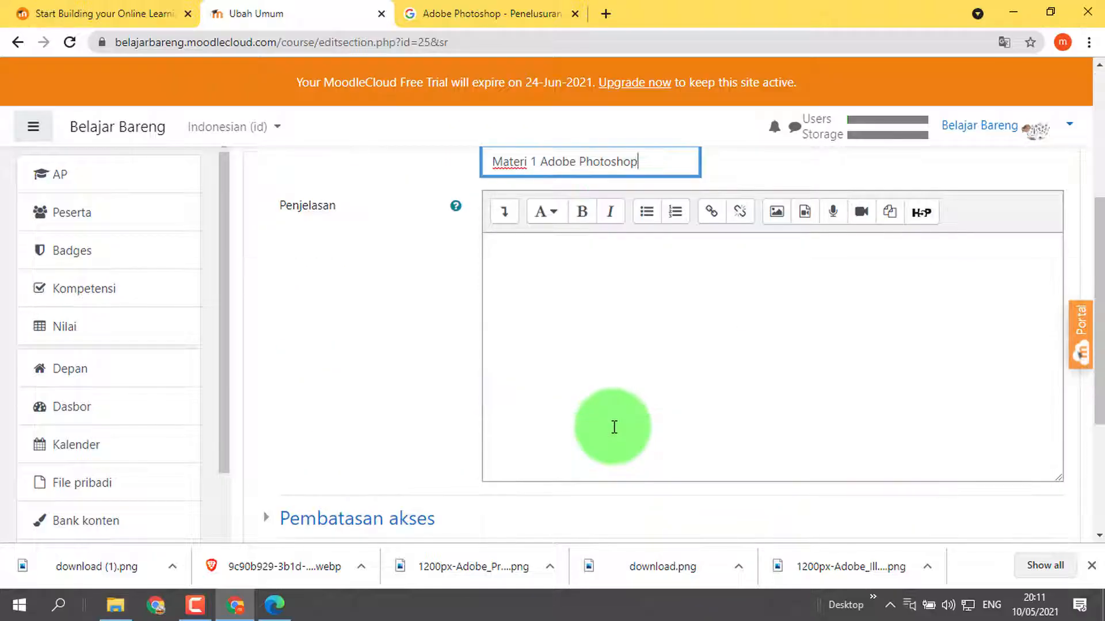
{"action": "scroll", "coordinate": [615, 411], "scroll_direction": "up", "scroll_amount": 5}
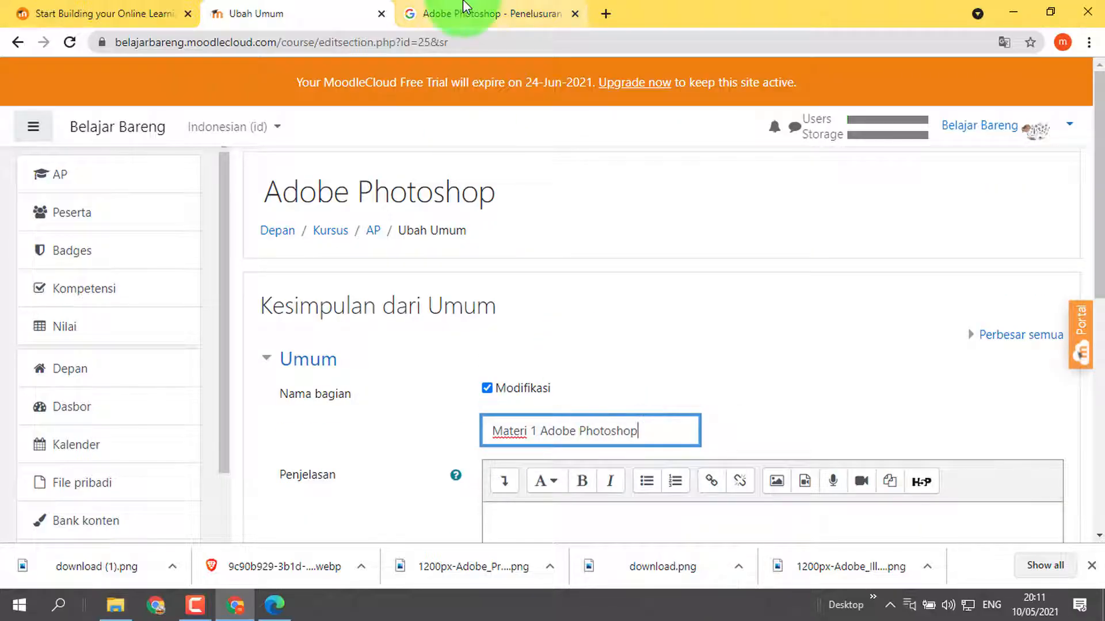
- Enter "Pengenalan Adobe Photoshop" as the section's description and save the section changes
{"action": "scroll", "coordinate": [529, 469], "scroll_direction": "down", "scroll_amount": 5}
{"action": "left_click", "coordinate": [525, 260]}
{"action": "type", "text": "F"}
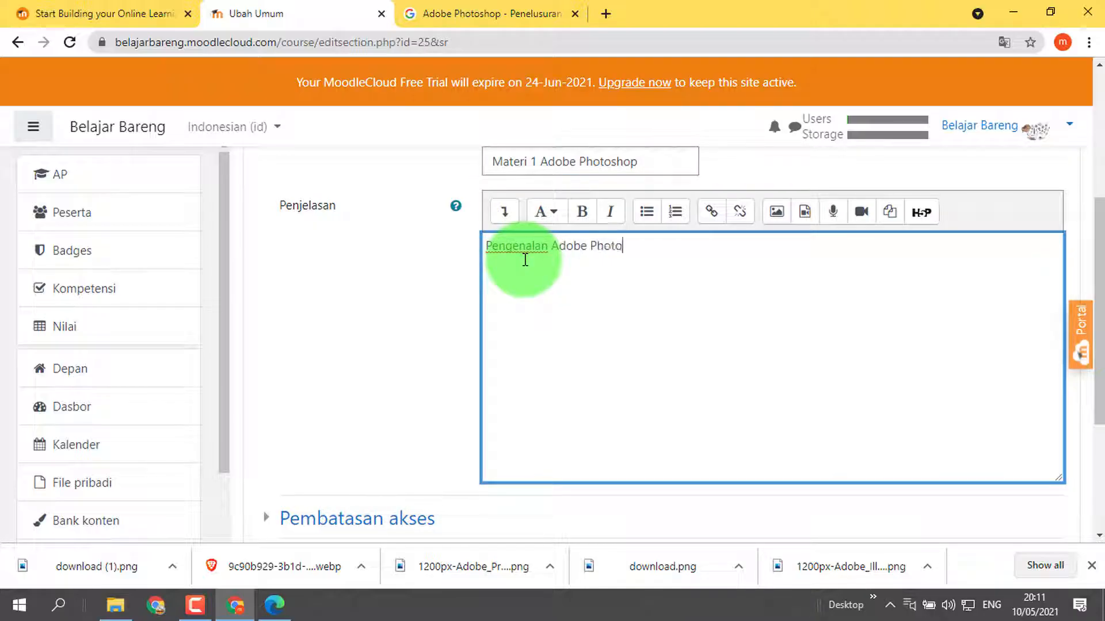
{"action": "scroll", "coordinate": [524, 259], "scroll_direction": "down", "scroll_amount": 4}
{"action": "left_click", "coordinate": [552, 351]}
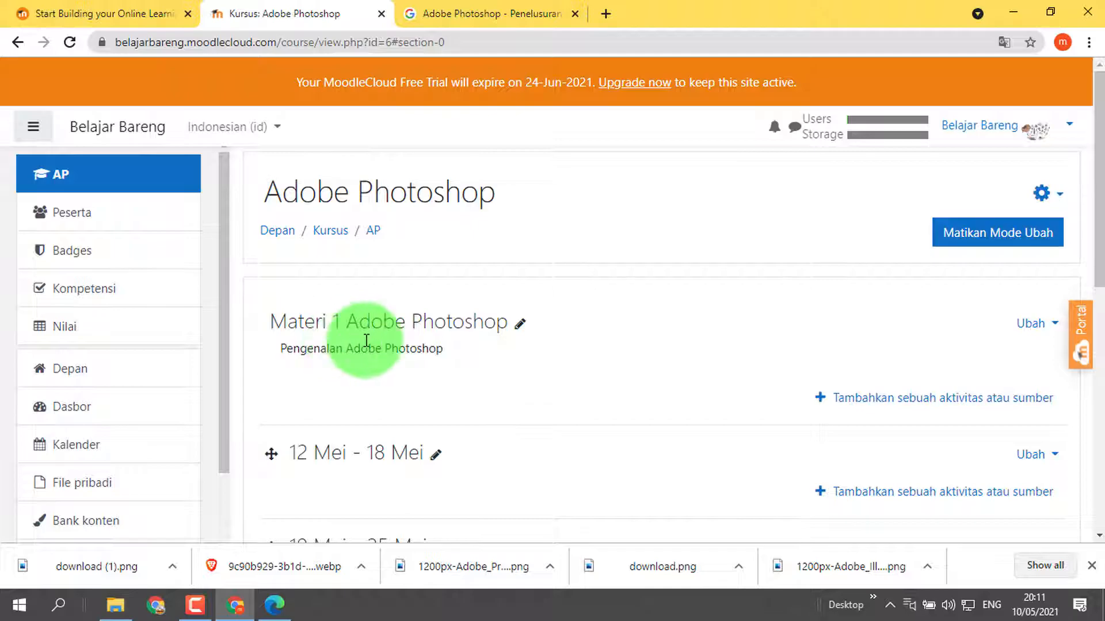
- Add a Buku activity to the Materi 1 Adobe Photoshop section and name it "Buku Materi 1"
{"action": "left_click", "coordinate": [889, 399]}
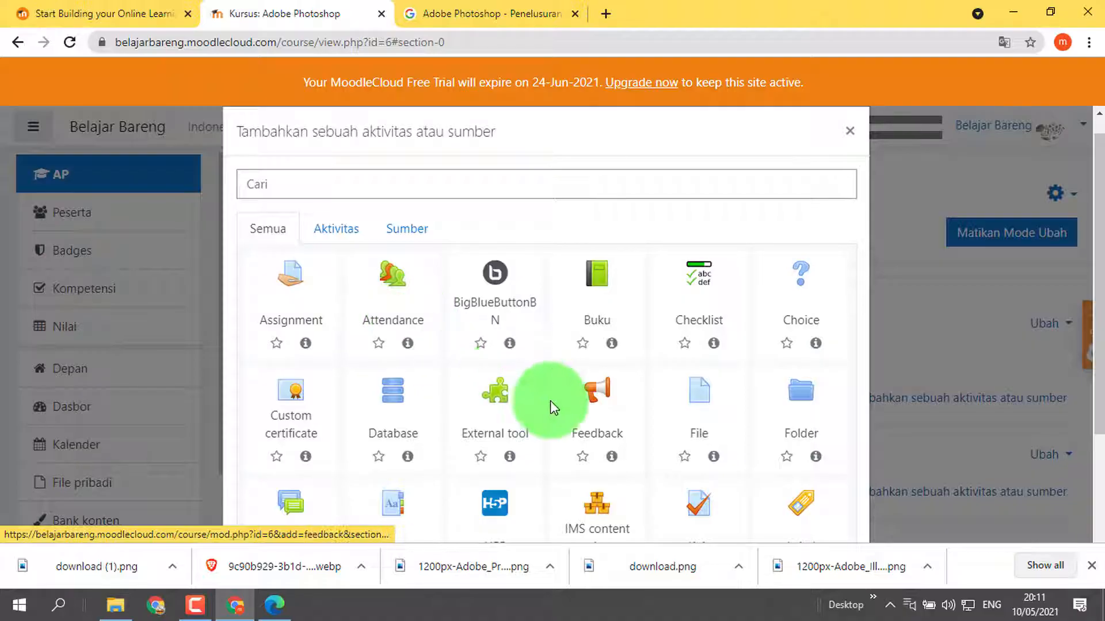
{"action": "left_click", "coordinate": [608, 296]}
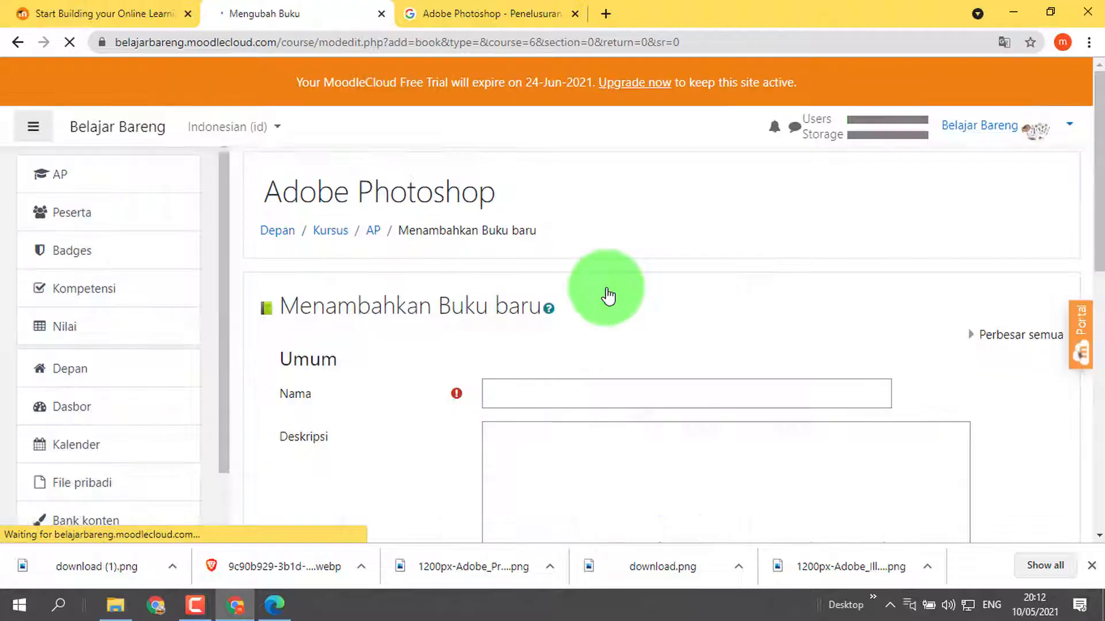
{"action": "left_click", "coordinate": [590, 393]}
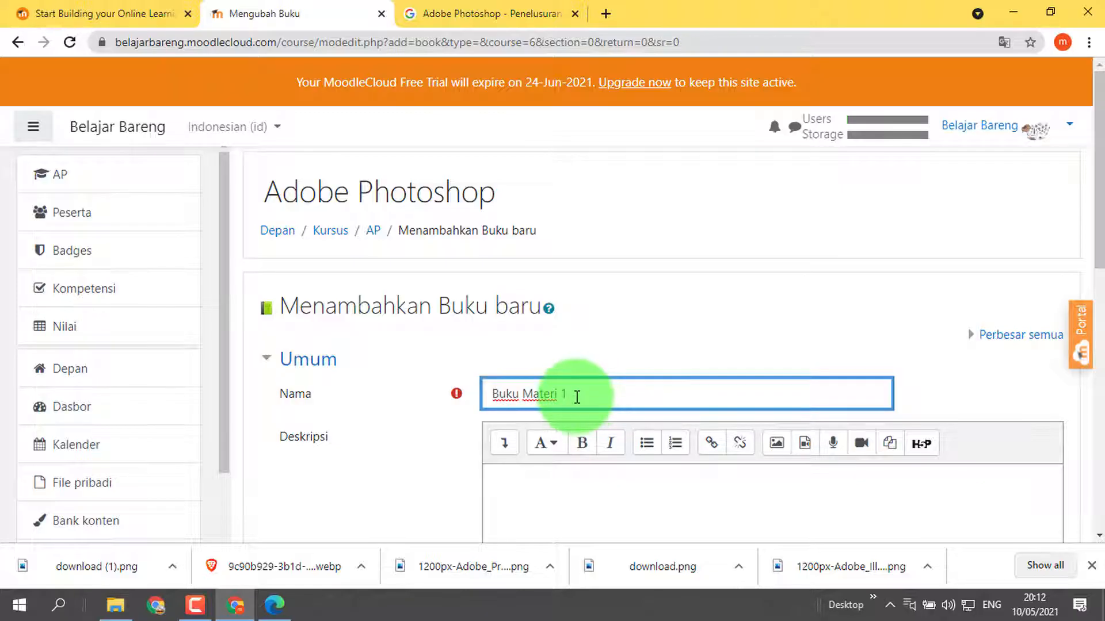
{"action": "scroll", "coordinate": [575, 395], "scroll_direction": "down", "scroll_amount": 5}
{"action": "left_click", "coordinate": [537, 220]}
{"action": "scroll", "coordinate": [544, 227], "scroll_direction": "up", "scroll_amount": 5}
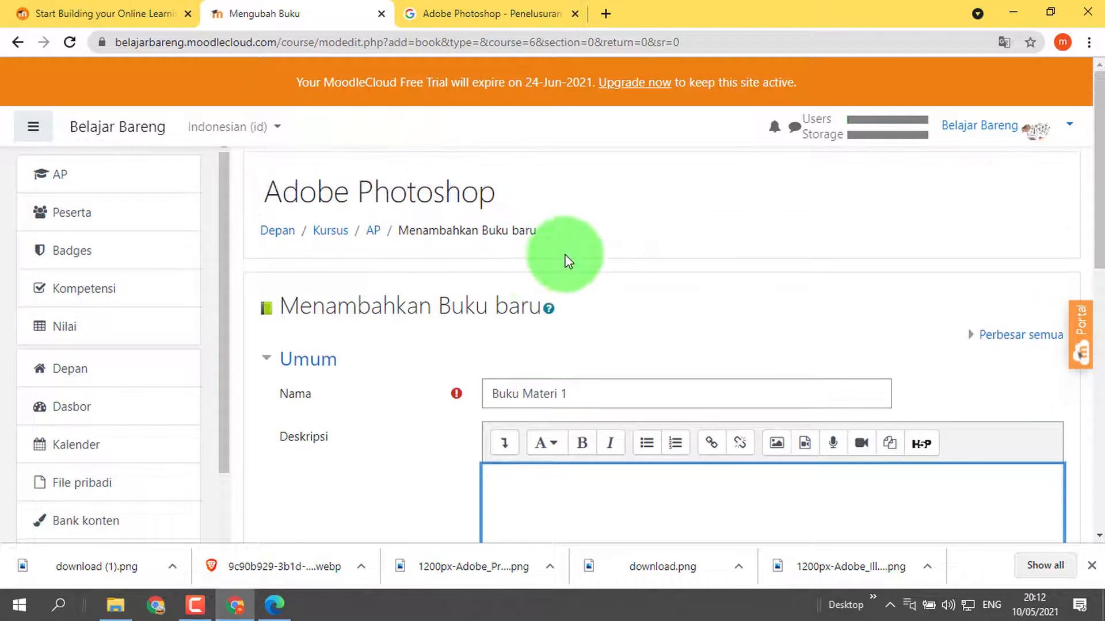
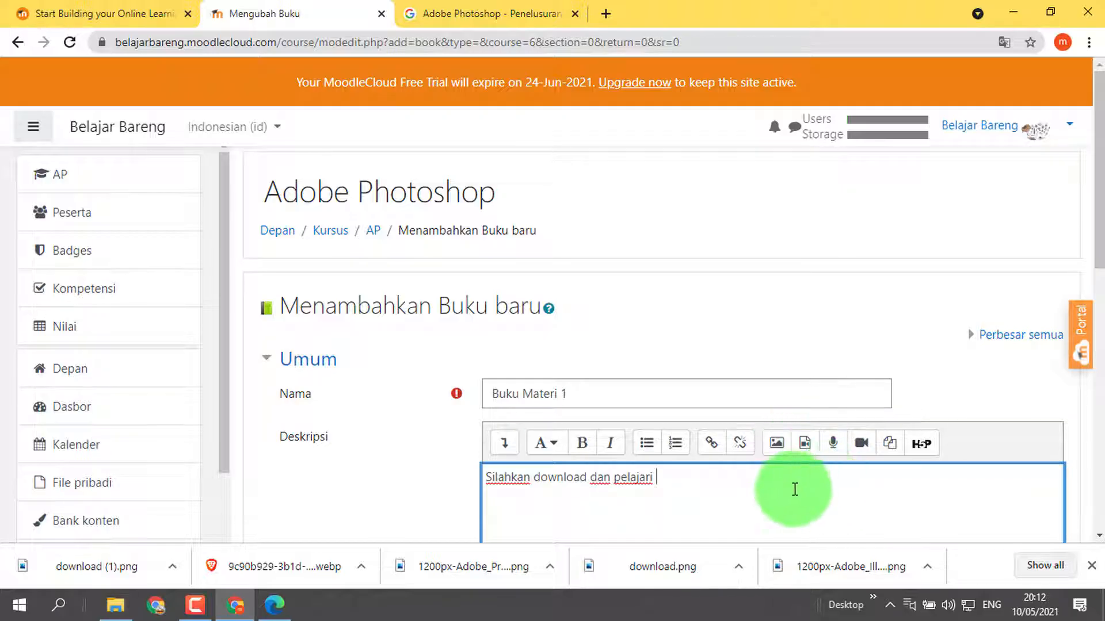
- Set the Buku Materi 1 description to be displayed on the course page
{"action": "scroll", "coordinate": [789, 493], "scroll_direction": "down", "scroll_amount": 5}
{"action": "scroll", "coordinate": [831, 481], "scroll_direction": "up", "scroll_amount": 5}
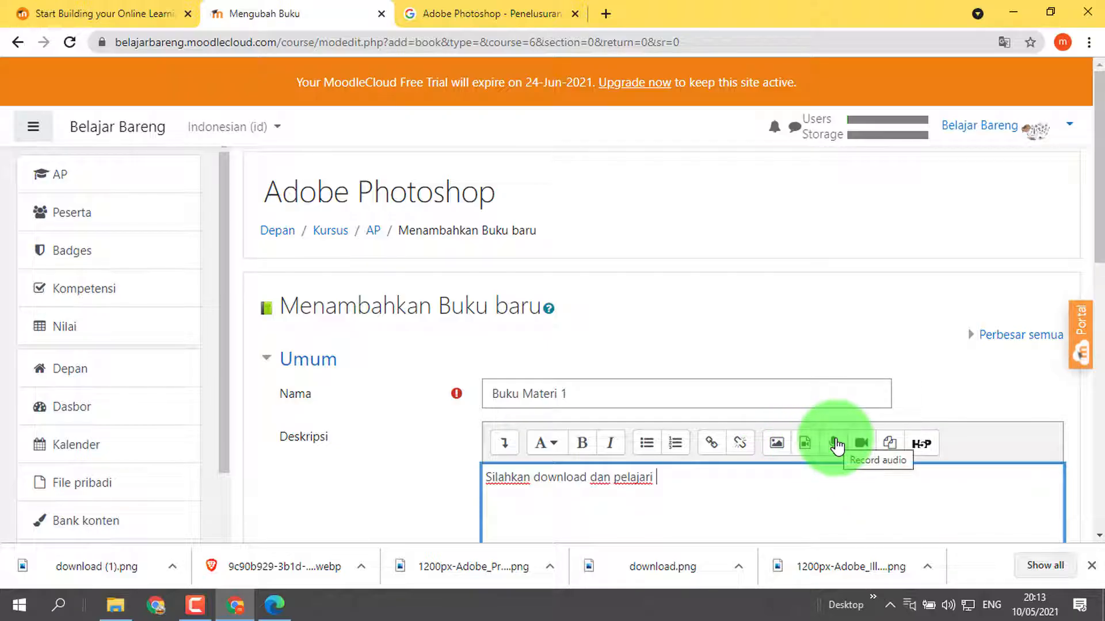
{"action": "scroll", "coordinate": [768, 516], "scroll_direction": "down", "scroll_amount": 5}
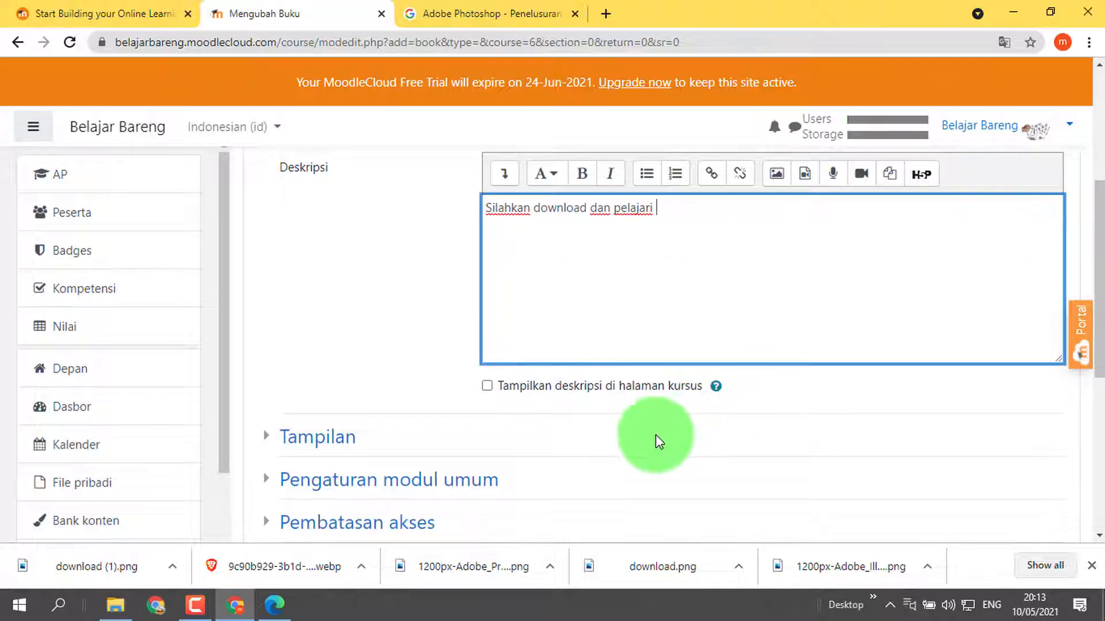
{"action": "left_click", "coordinate": [540, 387]}
{"action": "scroll", "coordinate": [540, 388], "scroll_direction": "down", "scroll_amount": 5}
{"action": "scroll", "coordinate": [540, 388], "scroll_direction": "up", "scroll_amount": 5}
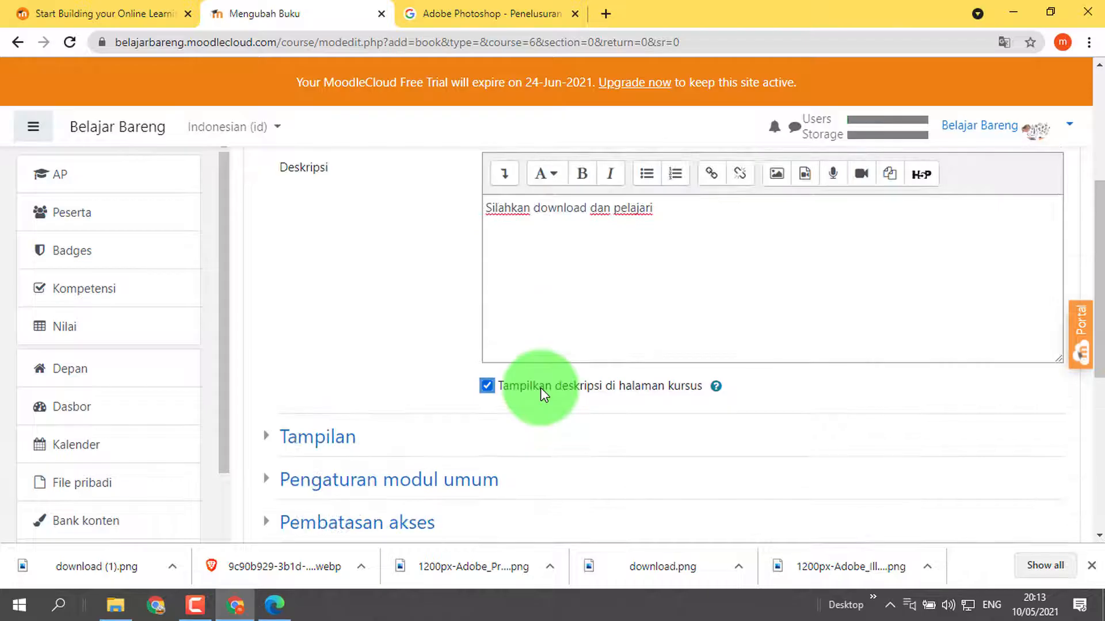
{"action": "scroll", "coordinate": [540, 388], "scroll_direction": "up", "scroll_amount": 5}
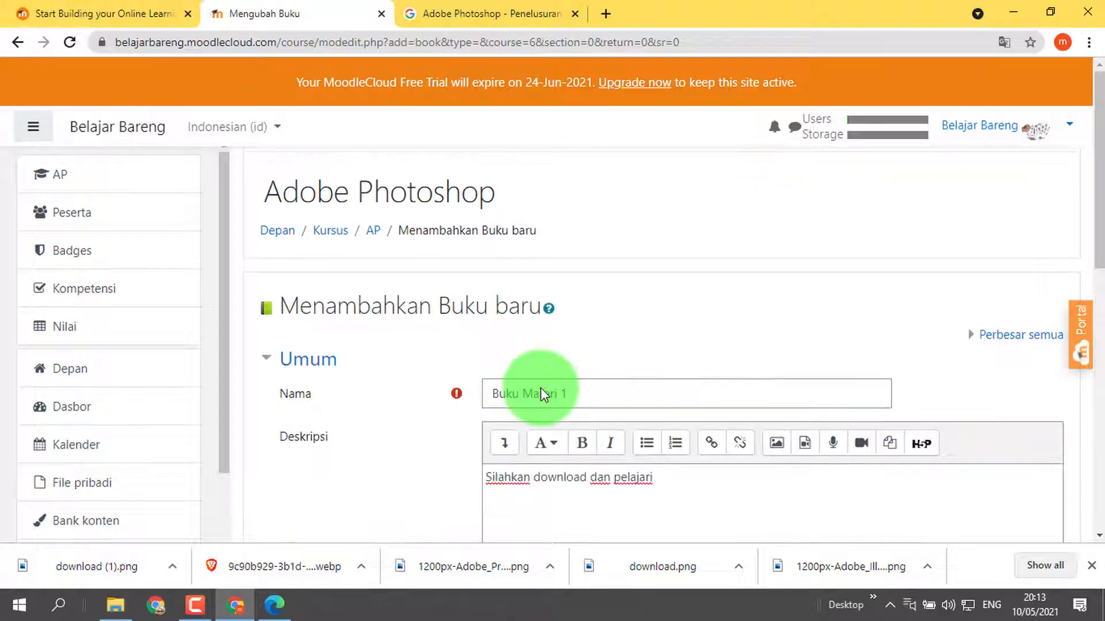
- Start a link in the book's description, search Google for "adobe Photoshop pdf" in a new tab, and copy the Adobe Help Center PDF's address
{"action": "left_click", "coordinate": [710, 443]}
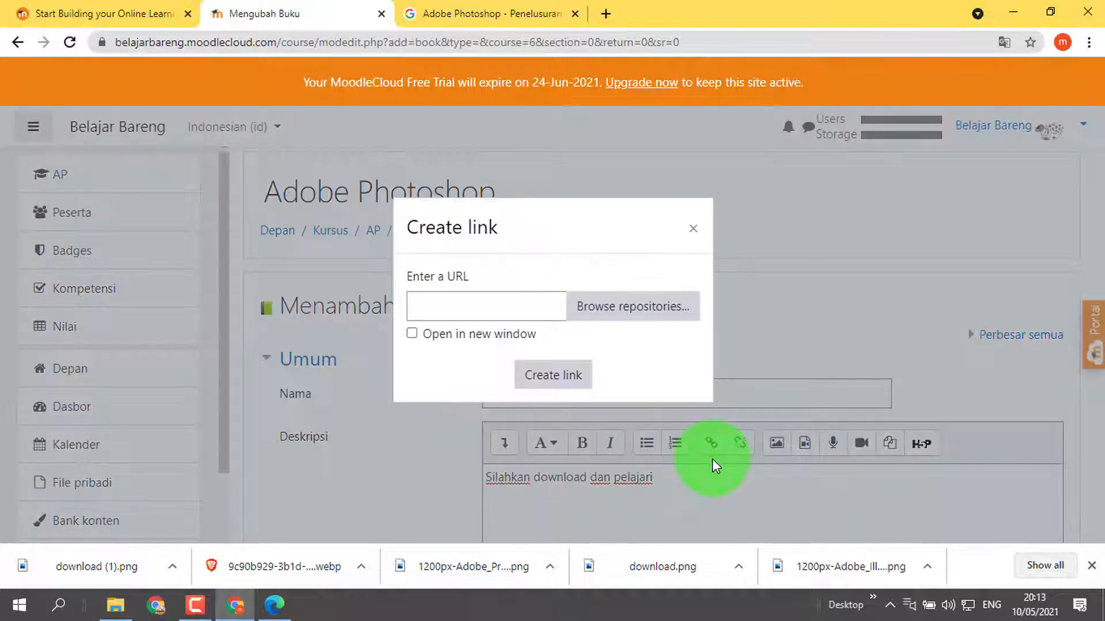
{"action": "left_click", "coordinate": [604, 11]}
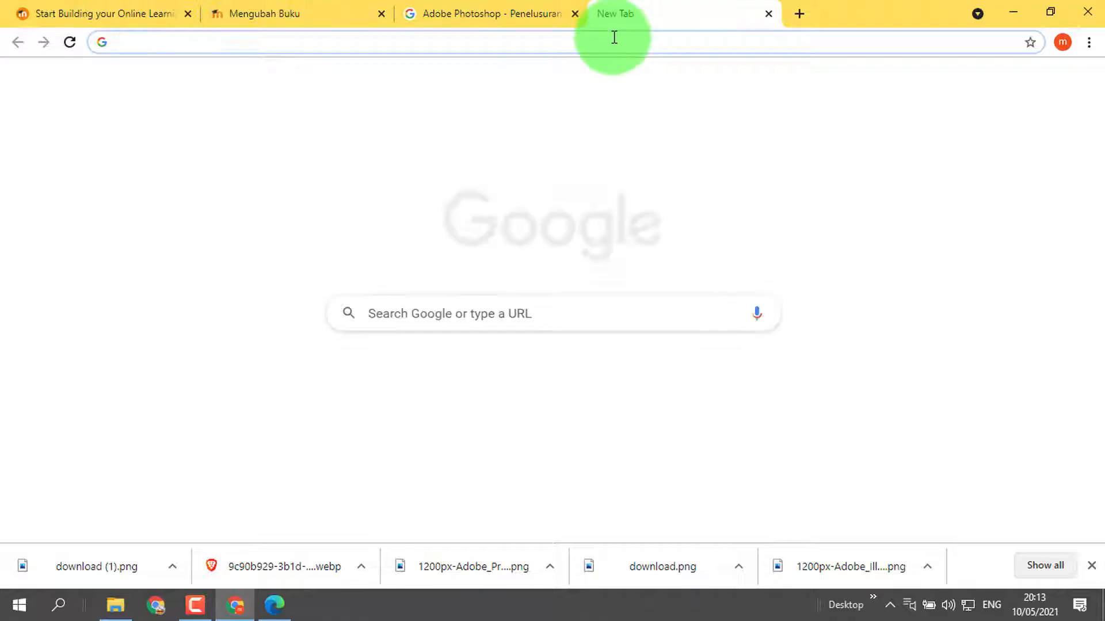
{"action": "type", "text": "adobe Photosho"}
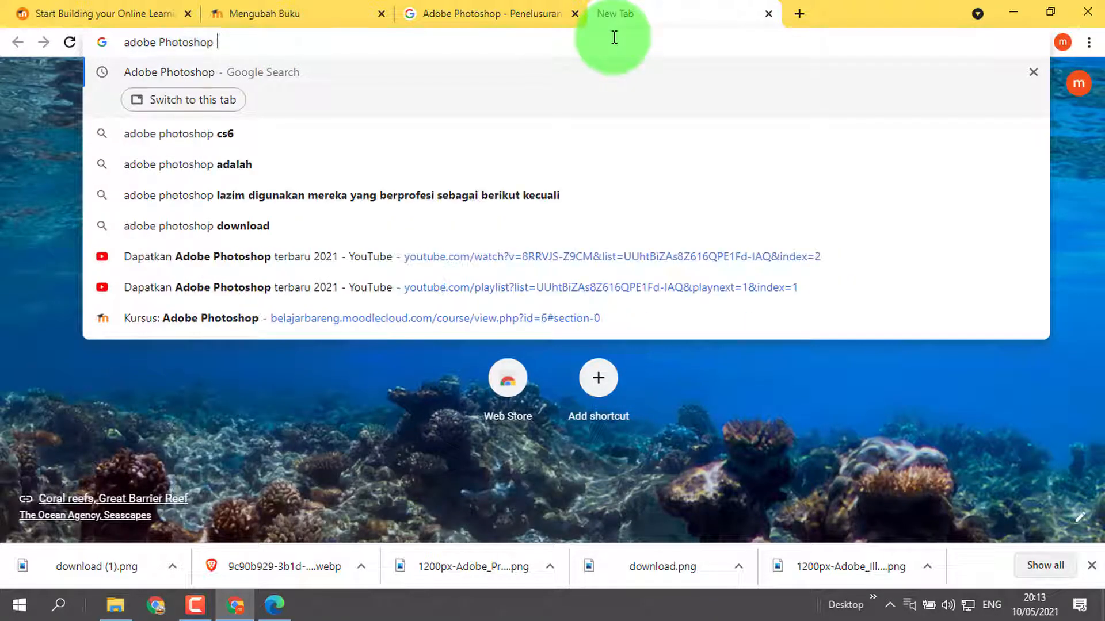
{"action": "type", "text": "pdf"}
{"action": "key", "text": "Return"}
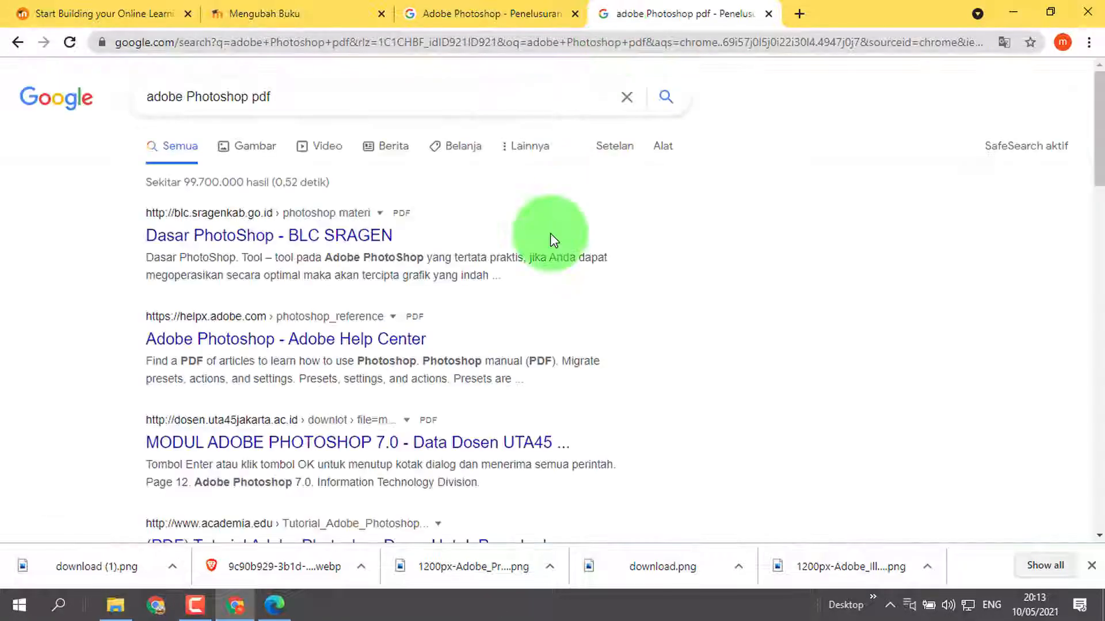
{"action": "left_click", "coordinate": [277, 339]}
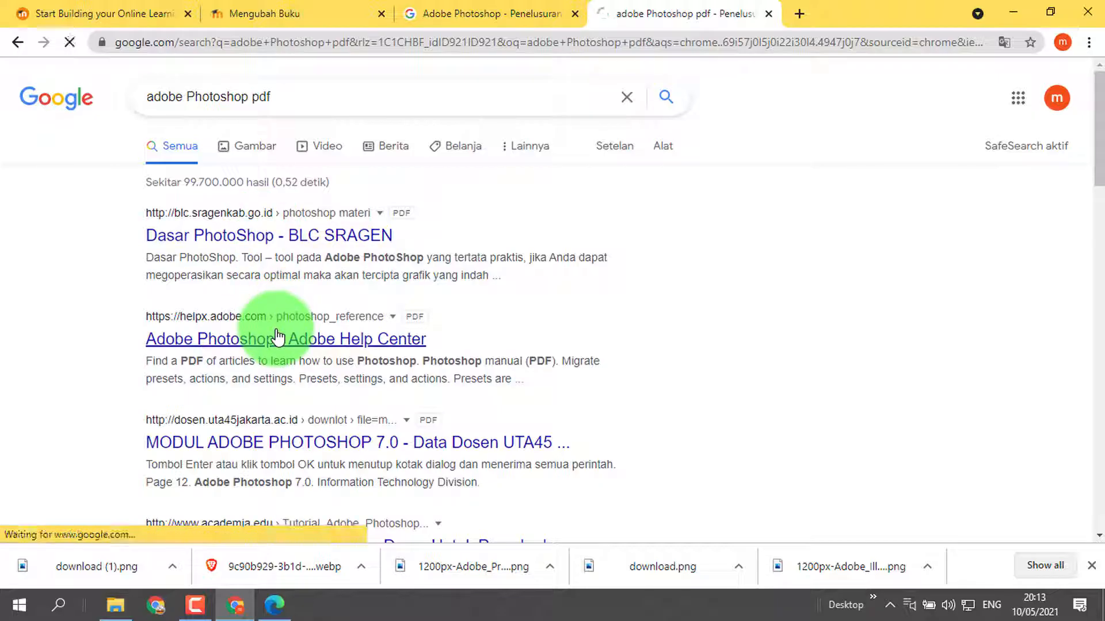
{"action": "right_click", "coordinate": [329, 44]}
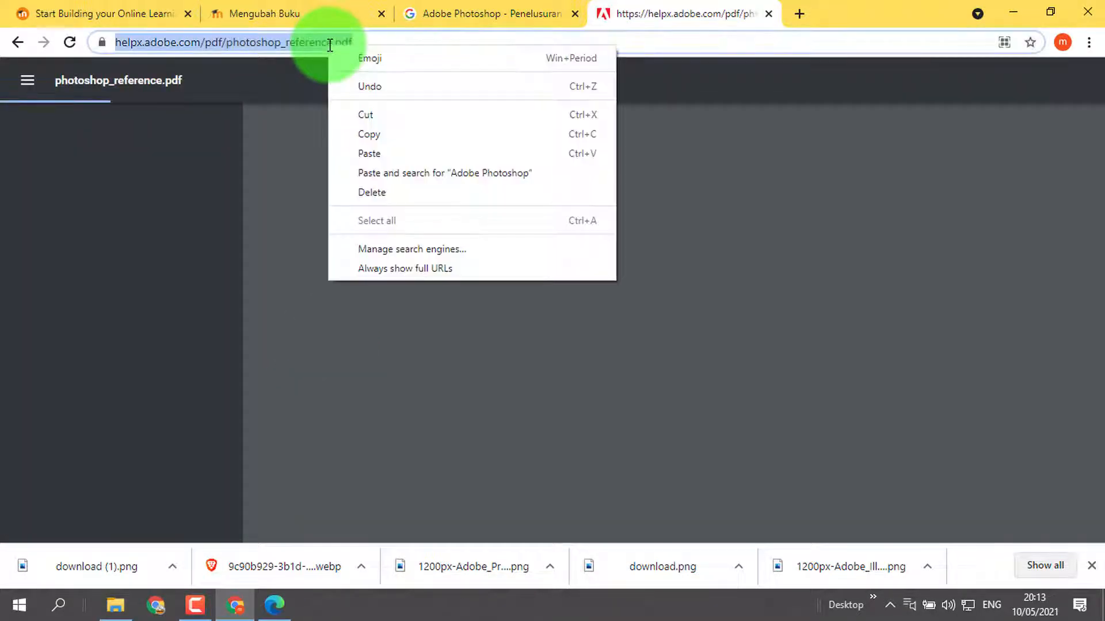
{"action": "left_click", "coordinate": [378, 132]}
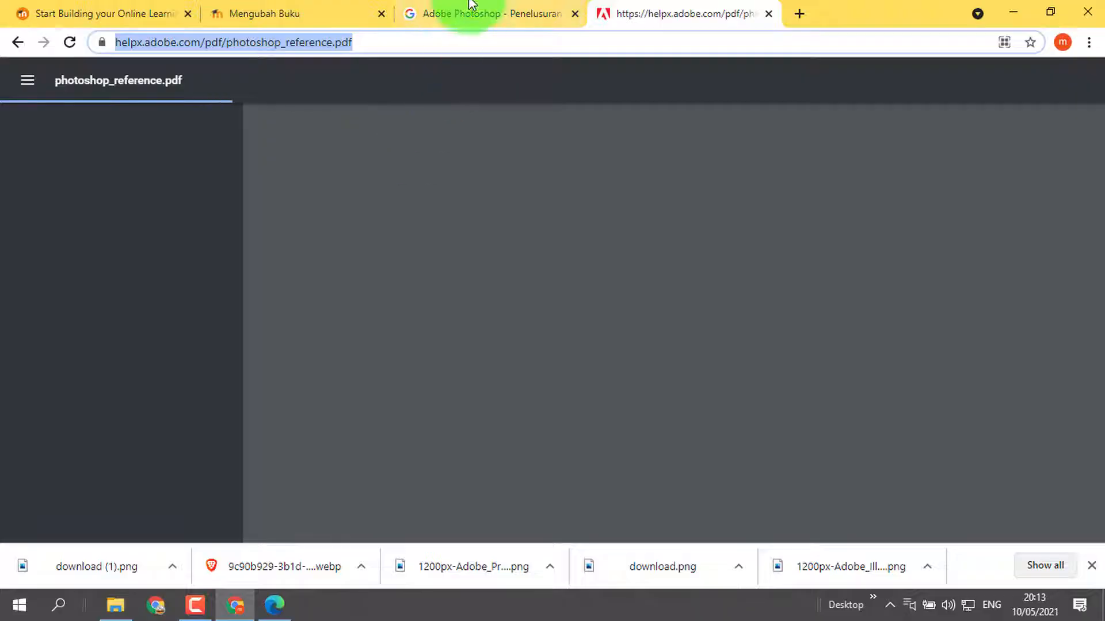
- Return to the book form and create a link to the copied photoshop_reference.pdf address in the description
{"action": "left_click", "coordinate": [283, 8]}
{"action": "right_click", "coordinate": [495, 306]}
{"action": "left_click", "coordinate": [554, 431]}
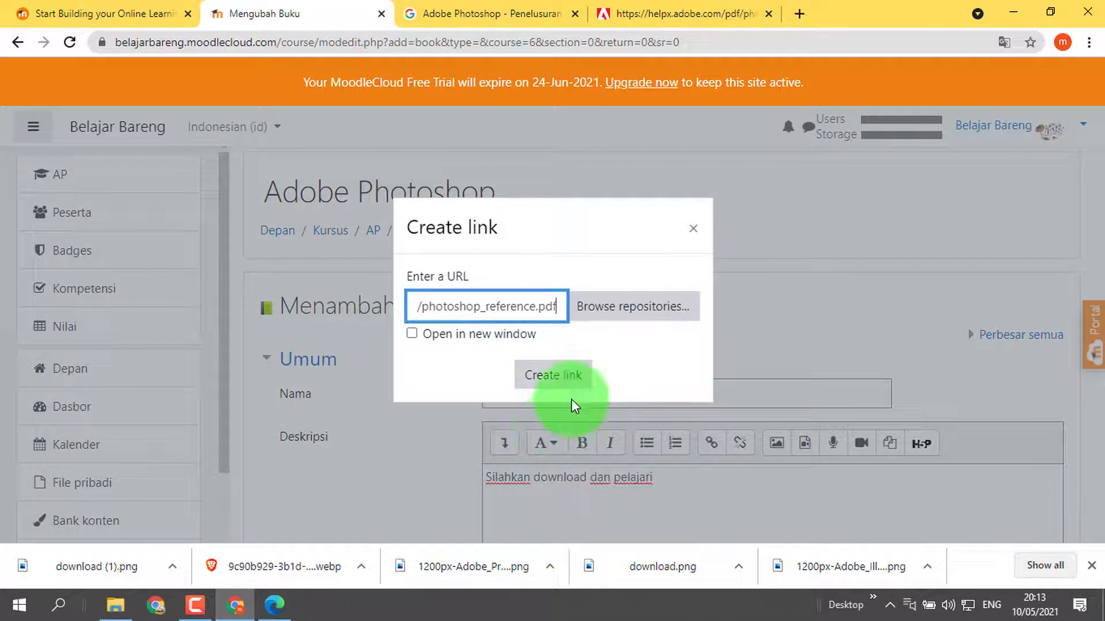
{"action": "left_click", "coordinate": [569, 377]}
{"action": "left_click", "coordinate": [498, 339]}
{"action": "left_click", "coordinate": [554, 375]}
- Place the PDF link on its own line below the description text, and save the book, returning to the course
{"action": "scroll", "coordinate": [656, 402], "scroll_direction": "down", "scroll_amount": 4}
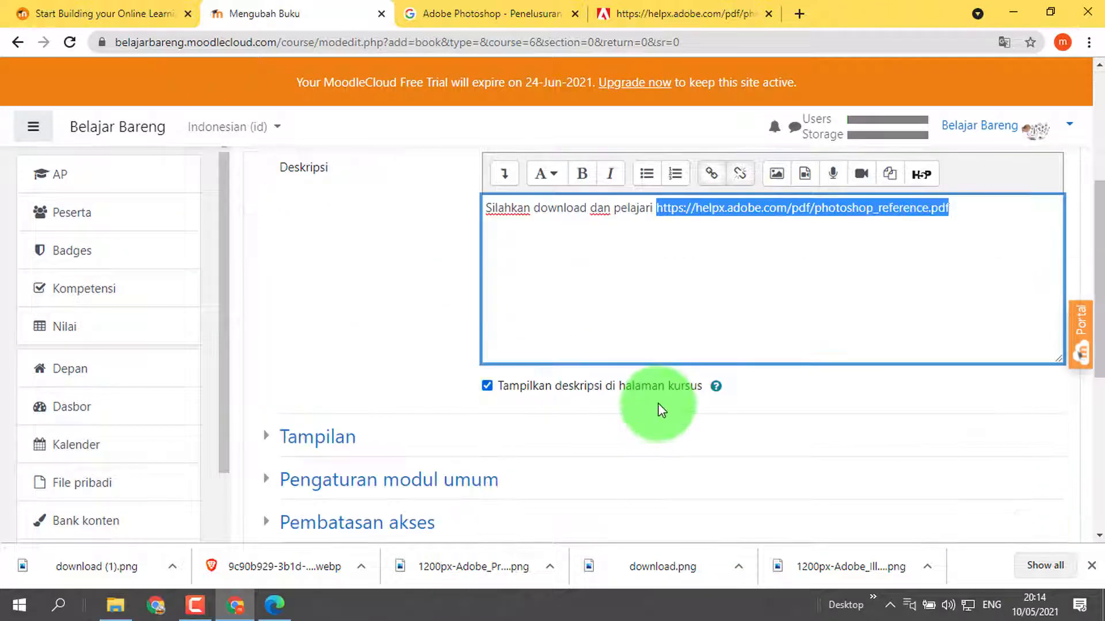
{"action": "left_click", "coordinate": [656, 207]}
{"action": "key", "text": "Return"}
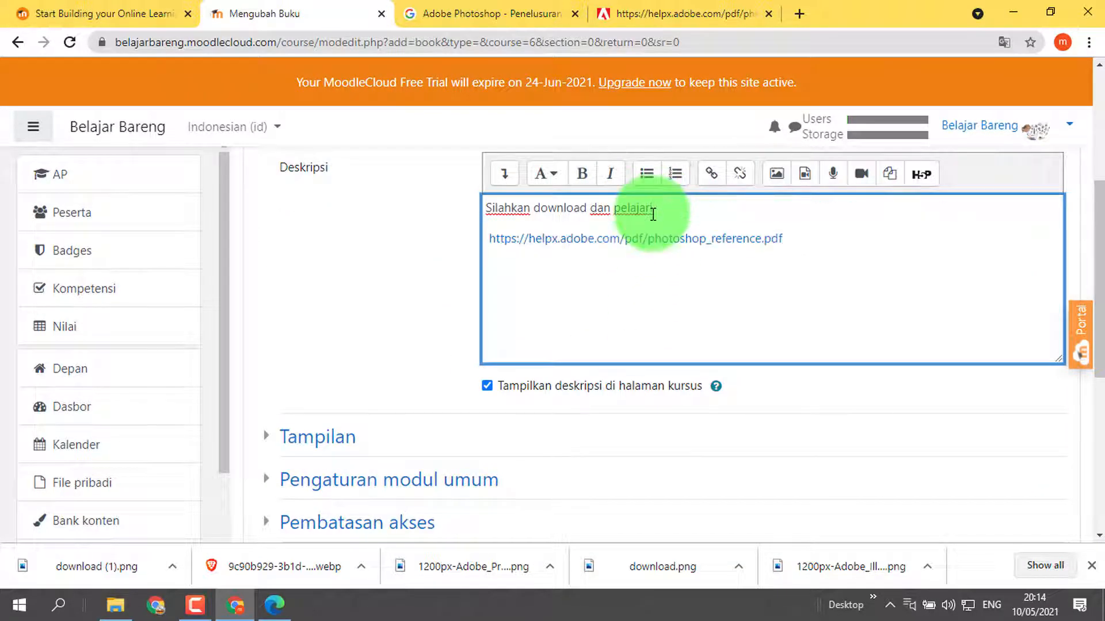
{"action": "scroll", "coordinate": [595, 365], "scroll_direction": "down", "scroll_amount": 6}
{"action": "left_click", "coordinate": [537, 332]}
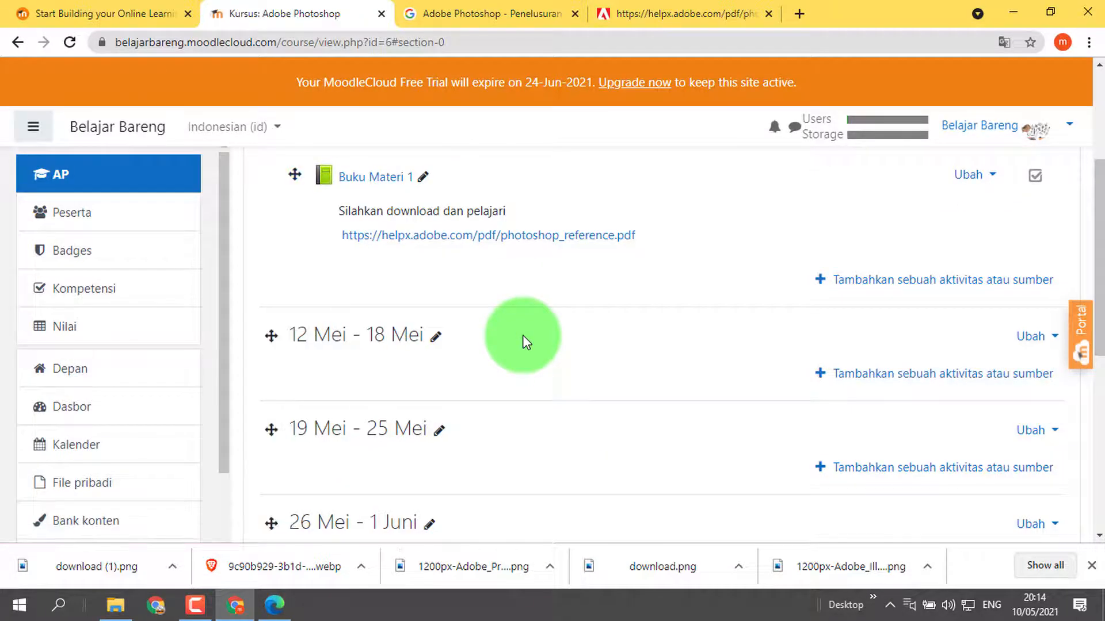
- Add an Attendance activity to the Materi 1 Adobe Photoshop section and name it "Kehadiran 1"
{"action": "scroll", "coordinate": [524, 336], "scroll_direction": "up", "scroll_amount": 3}
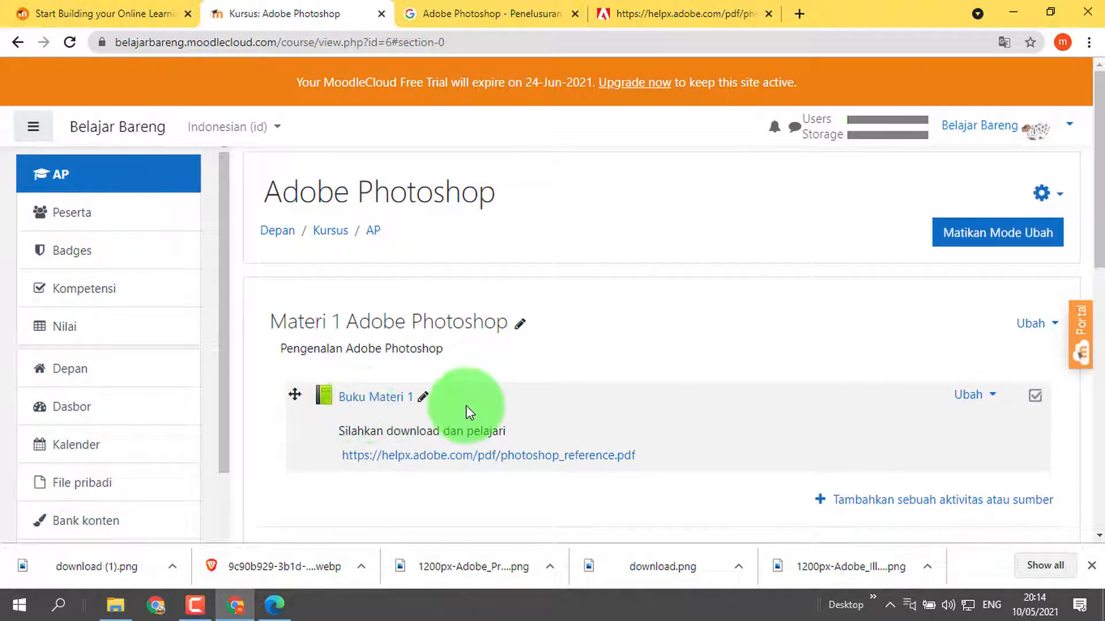
{"action": "left_click", "coordinate": [876, 502]}
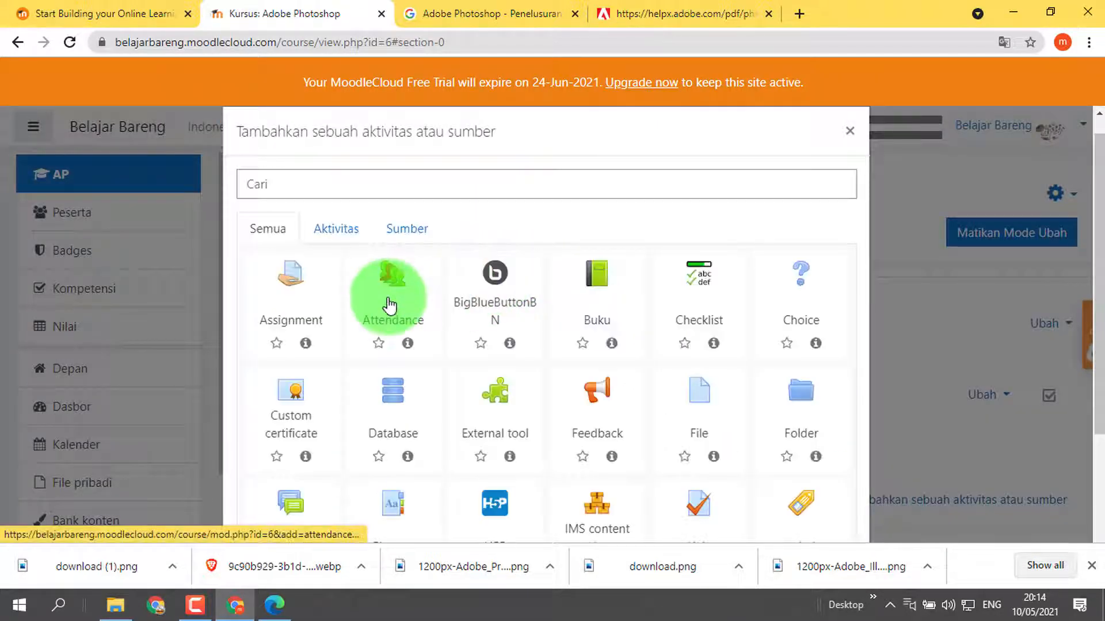
{"action": "left_click", "coordinate": [389, 302]}
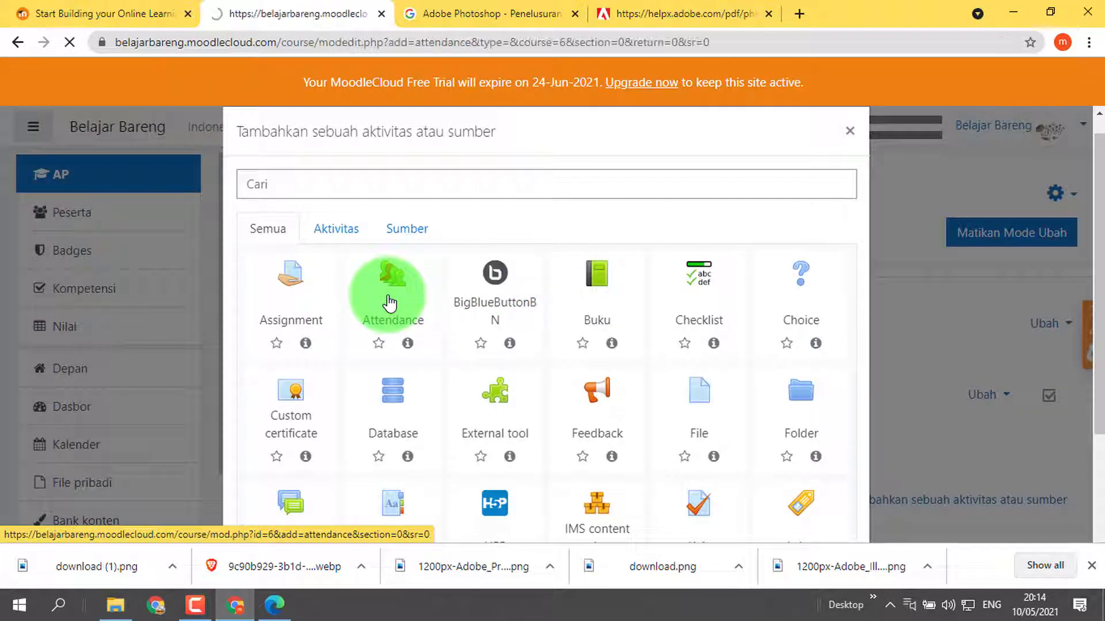
{"action": "scroll", "coordinate": [501, 348], "scroll_direction": "down", "scroll_amount": 4}
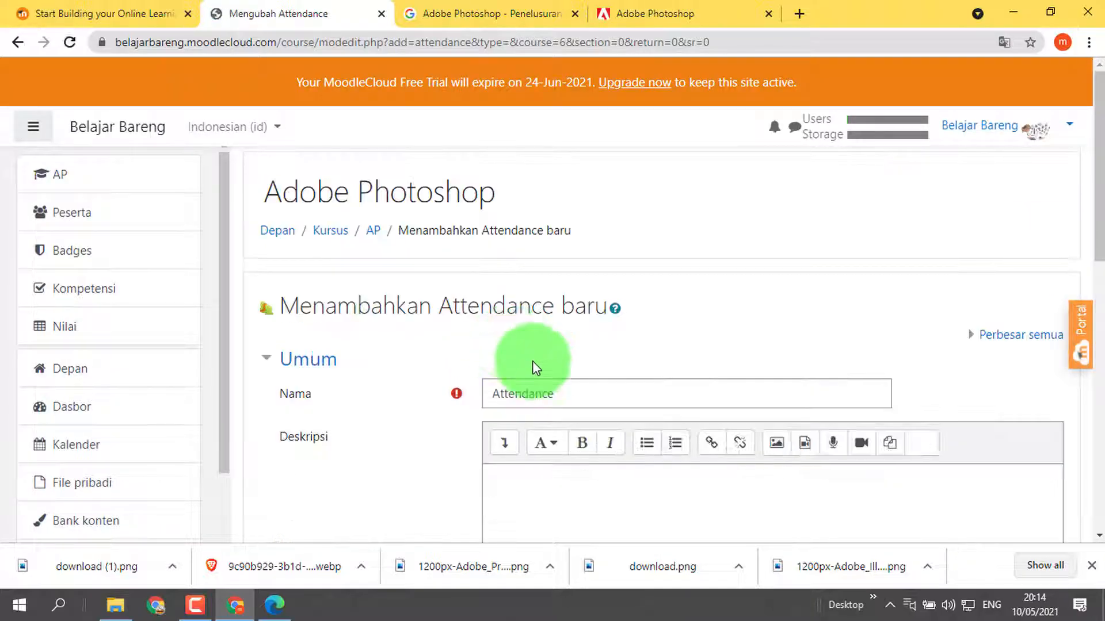
{"action": "type", "text": "Kehadiran 1"}
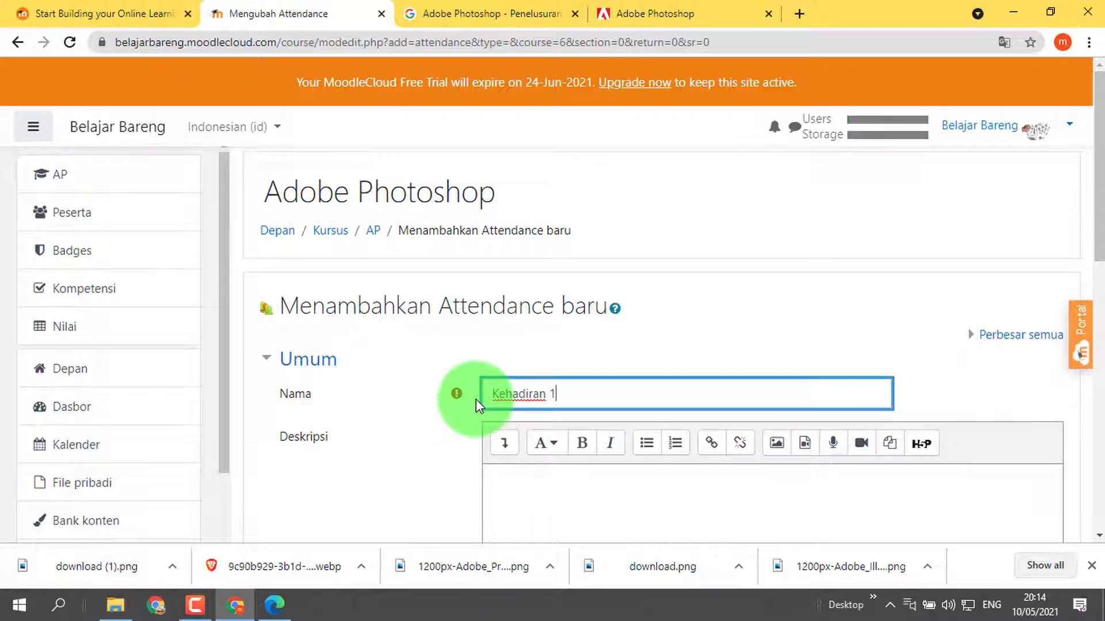
- Enter "Silahkan isi kehadiran anda" as the attendance description, show it on the course page, and save back to the course
{"action": "scroll", "coordinate": [476, 399], "scroll_direction": "down", "scroll_amount": 5}
{"action": "left_click", "coordinate": [562, 231]}
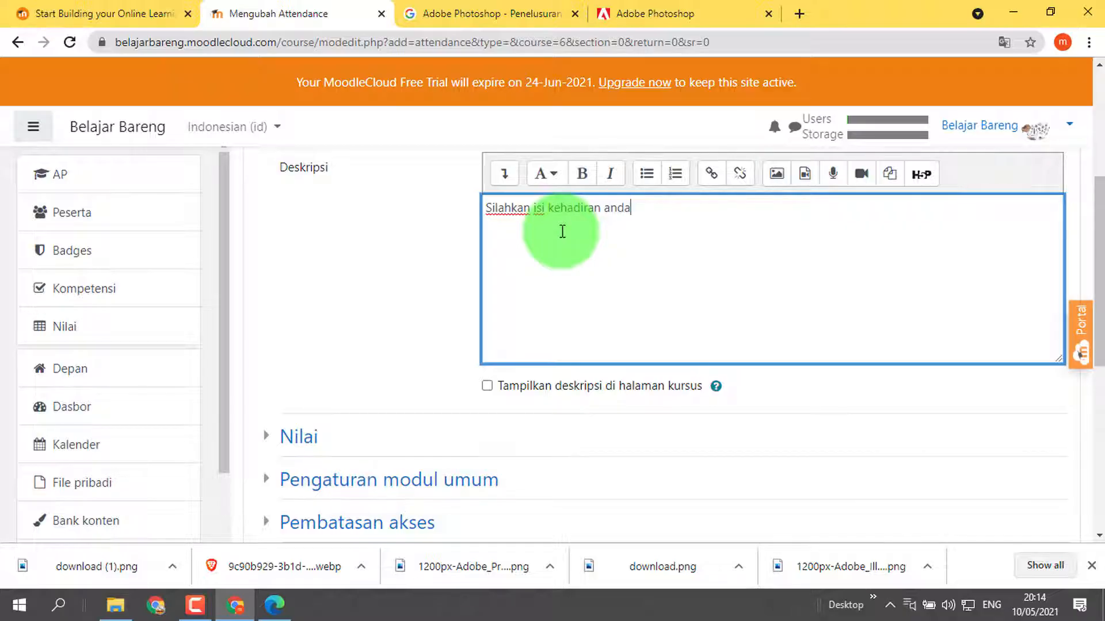
{"action": "left_click", "coordinate": [575, 389]}
{"action": "scroll", "coordinate": [576, 389], "scroll_direction": "down", "scroll_amount": 10}
{"action": "left_click", "coordinate": [609, 333]}
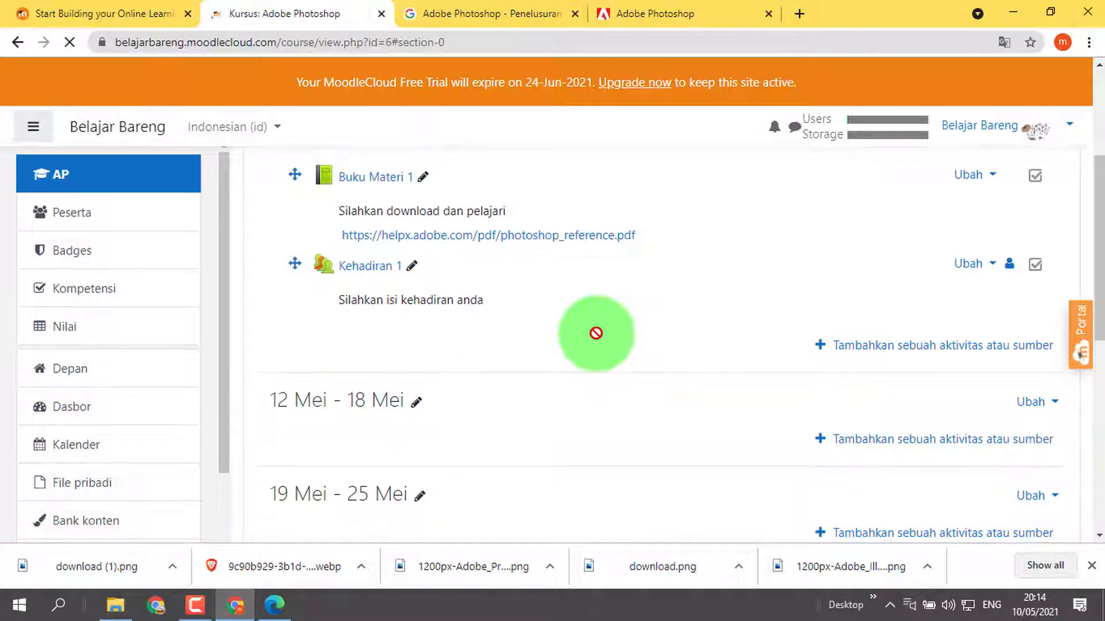
- Add an Assignment activity to the Materi 1 Adobe Photoshop section and name it "Tugas 1"
{"action": "left_click", "coordinate": [932, 344]}
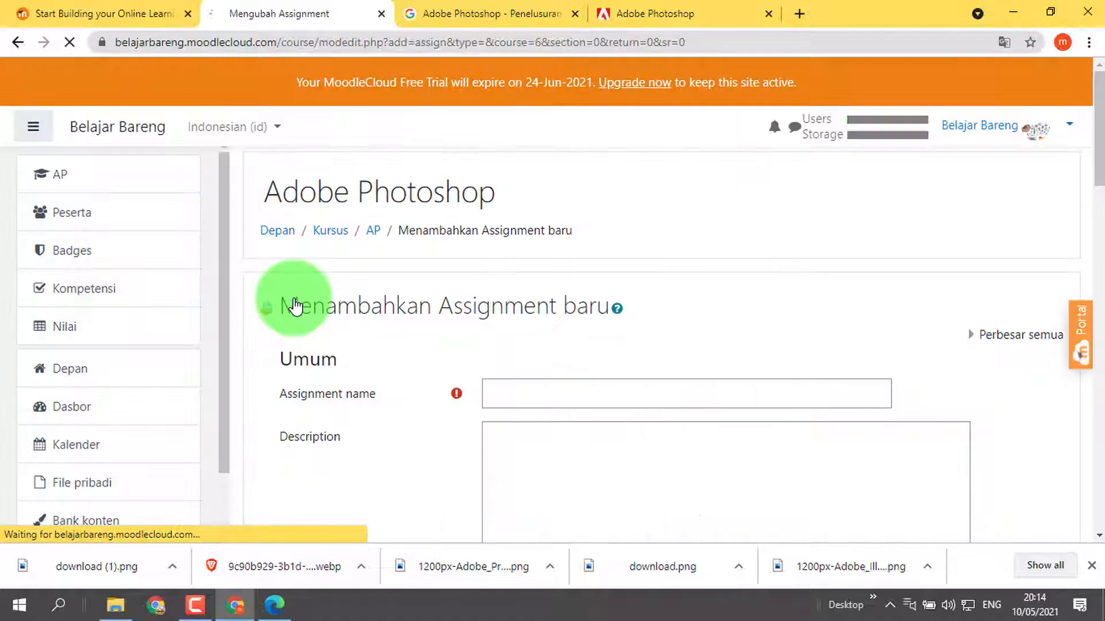
{"action": "left_click", "coordinate": [495, 397]}
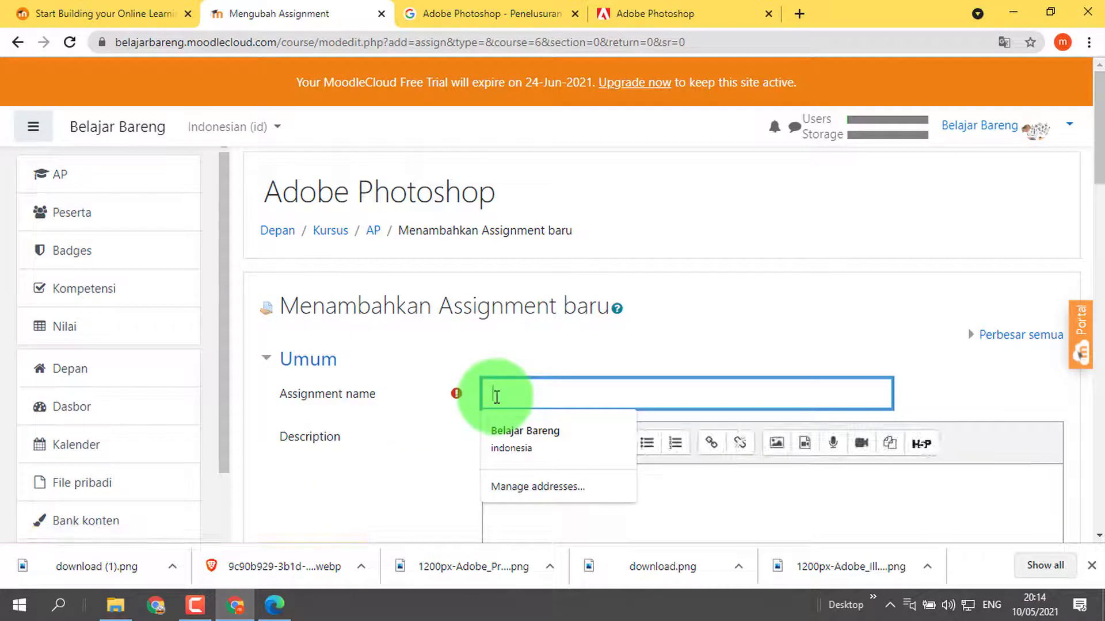
{"action": "type", "text": "Tugas"}
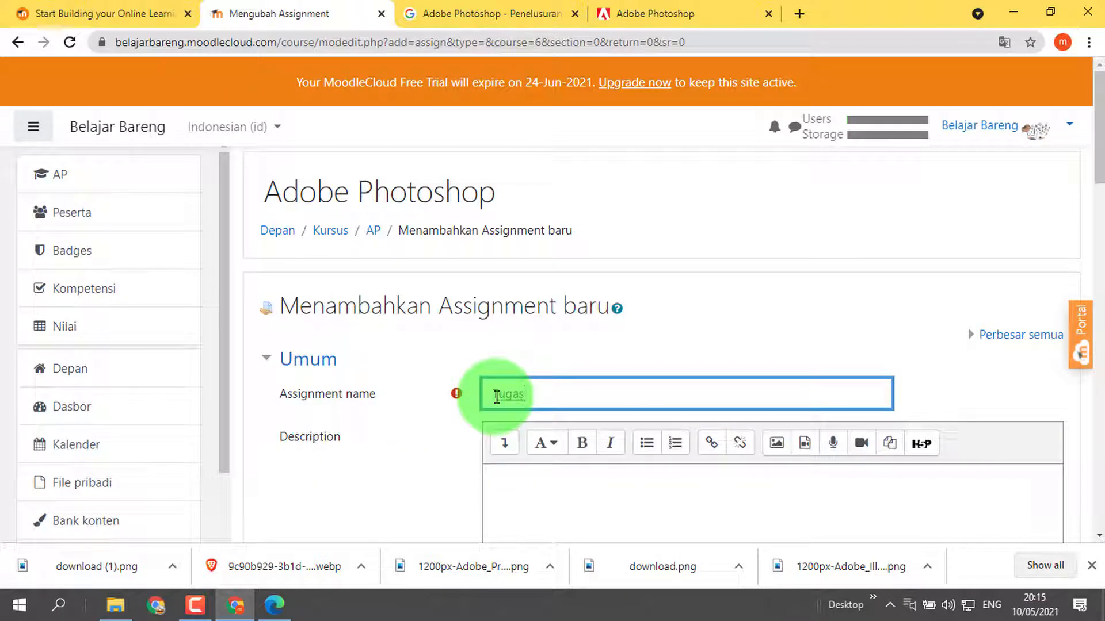
- Enter "Buatlah desain menggunakan Adobe Photoshop" as the assignment's description and display it on the course page
{"action": "scroll", "coordinate": [592, 424], "scroll_direction": "down", "scroll_amount": 5}
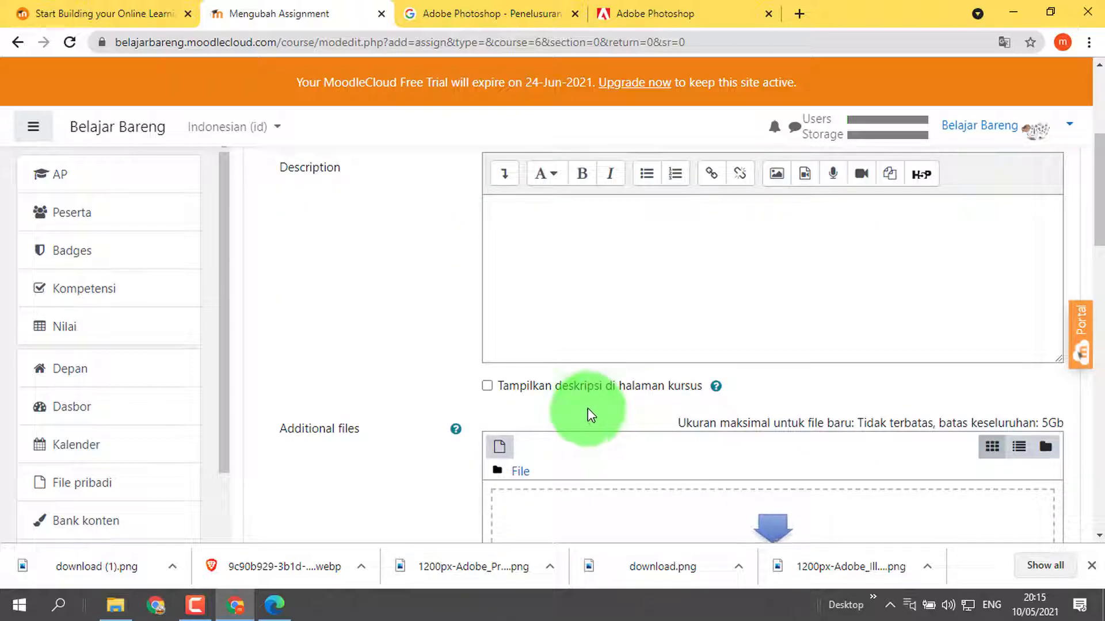
{"action": "scroll", "coordinate": [591, 399], "scroll_direction": "down", "scroll_amount": 5}
{"action": "scroll", "coordinate": [587, 408], "scroll_direction": "up", "scroll_amount": 5}
{"action": "left_click", "coordinate": [561, 251]}
{"action": "scroll", "coordinate": [561, 251], "scroll_direction": "up", "scroll_amount": 5}
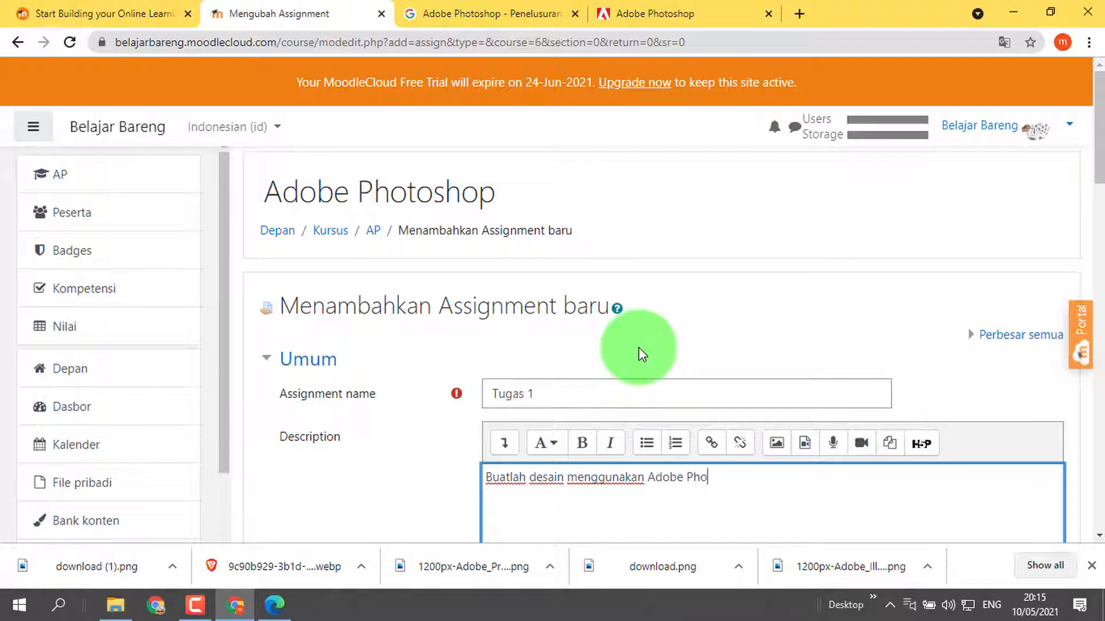
{"action": "scroll", "coordinate": [641, 347], "scroll_direction": "down", "scroll_amount": 5}
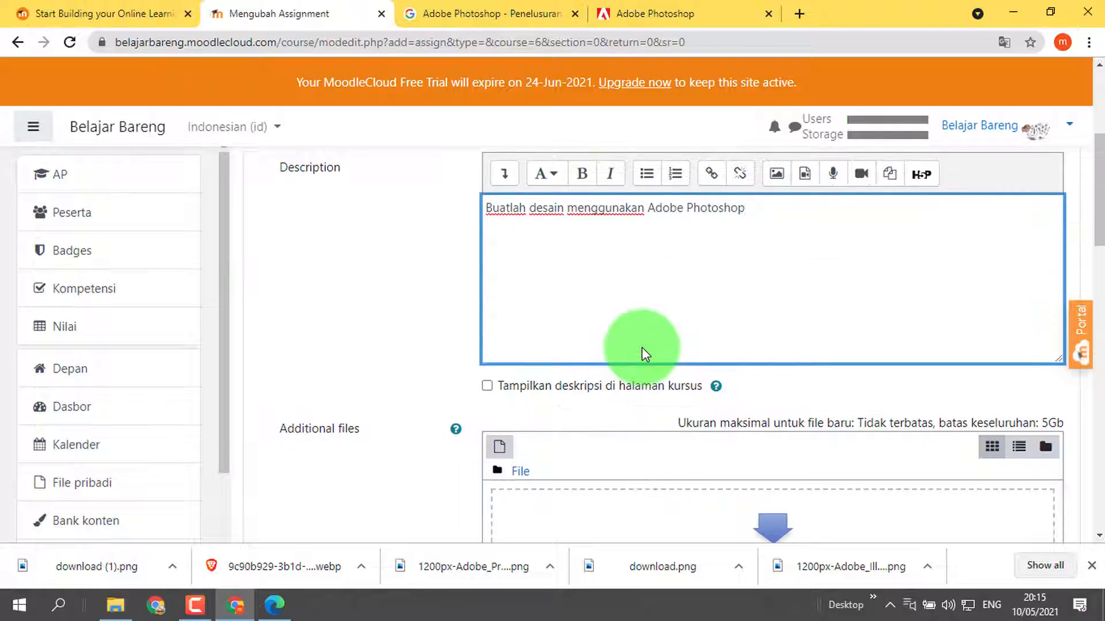
{"action": "left_click", "coordinate": [692, 383]}
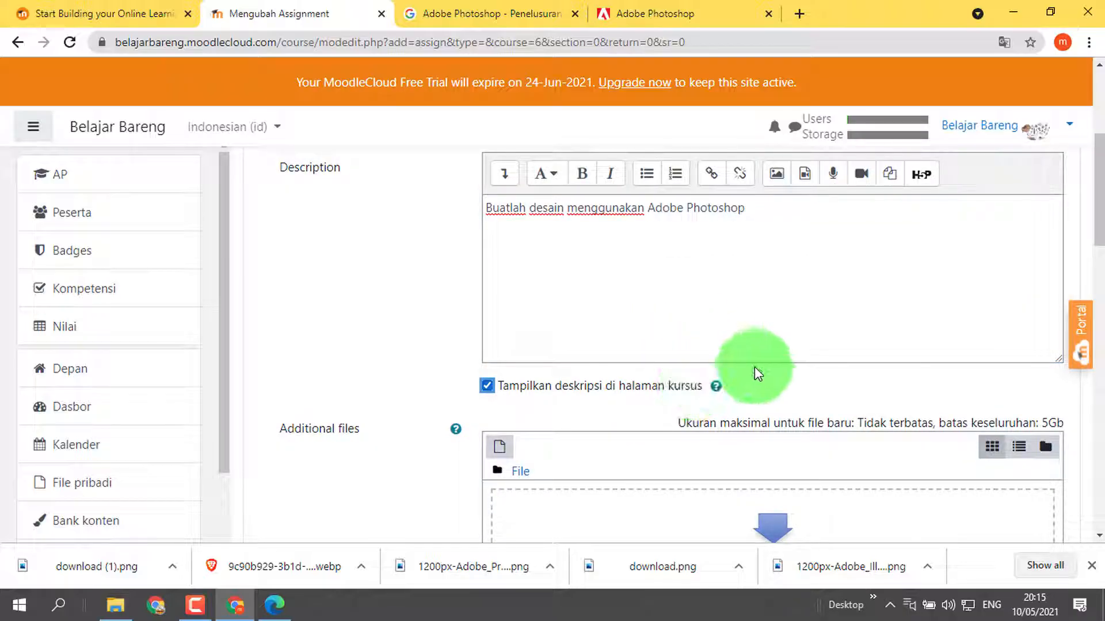
- Allow online text (Teks daring) submissions for the assignment and check the maximum submission size options
{"action": "scroll", "coordinate": [755, 367], "scroll_direction": "down", "scroll_amount": 5}
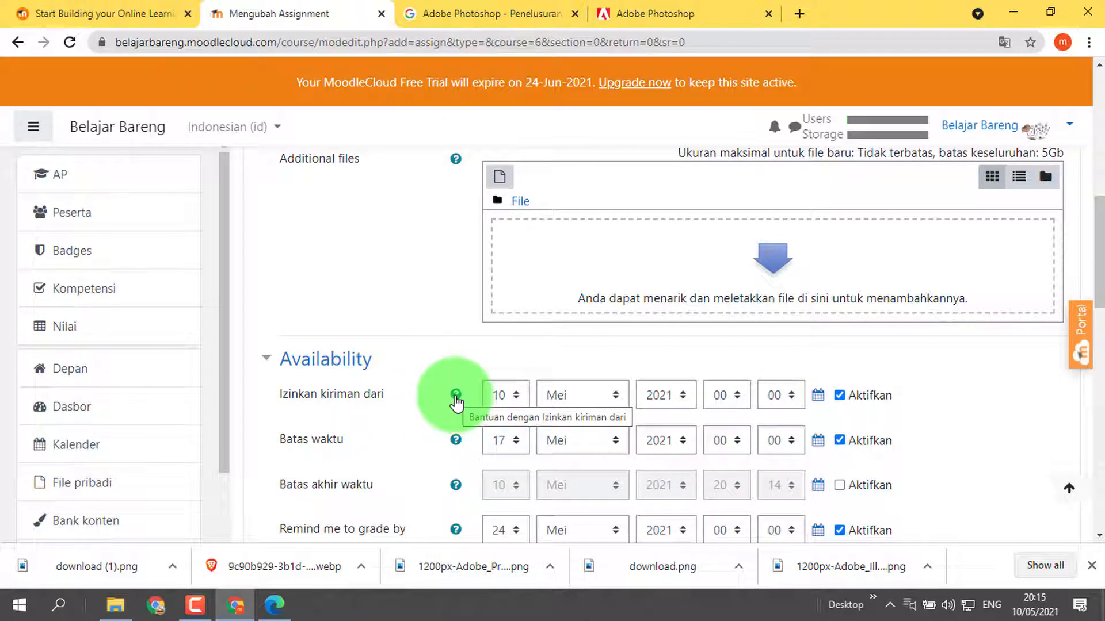
{"action": "scroll", "coordinate": [458, 397], "scroll_direction": "down", "scroll_amount": 5}
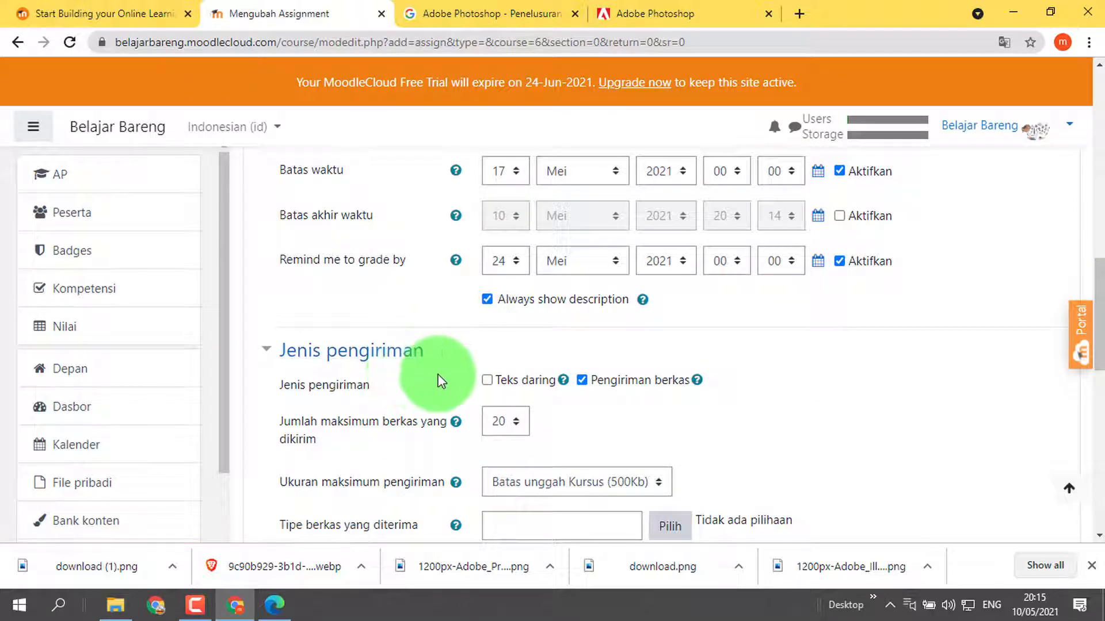
{"action": "left_click", "coordinate": [487, 380]}
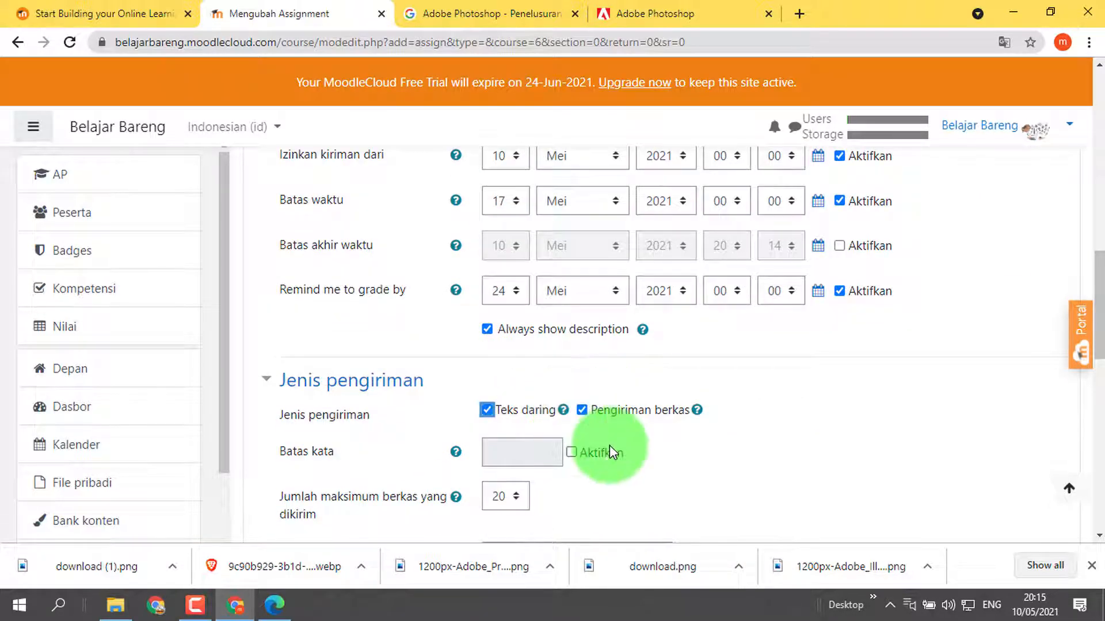
{"action": "scroll", "coordinate": [609, 445], "scroll_direction": "down", "scroll_amount": 5}
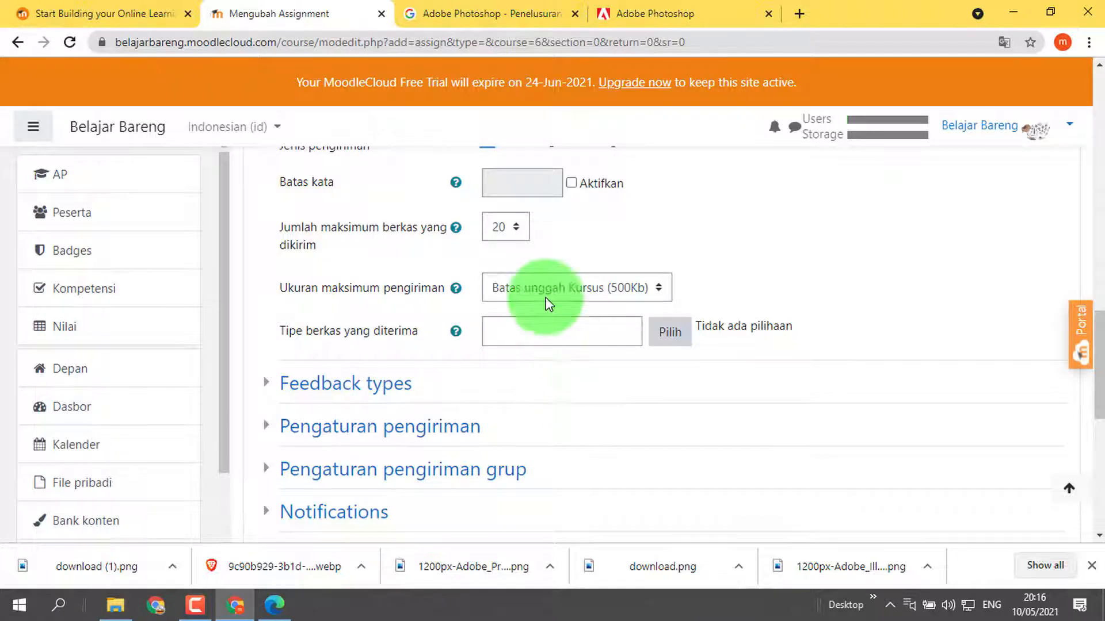
{"action": "left_click", "coordinate": [602, 290]}
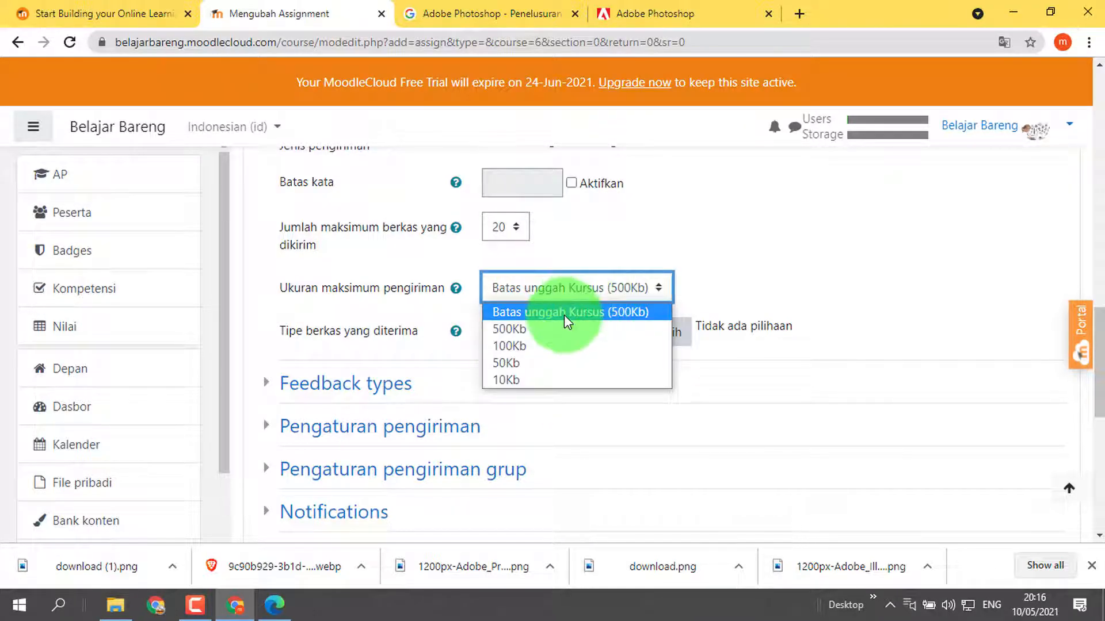
{"action": "left_click", "coordinate": [589, 291]}
{"action": "scroll", "coordinate": [487, 376], "scroll_direction": "down", "scroll_amount": 5}
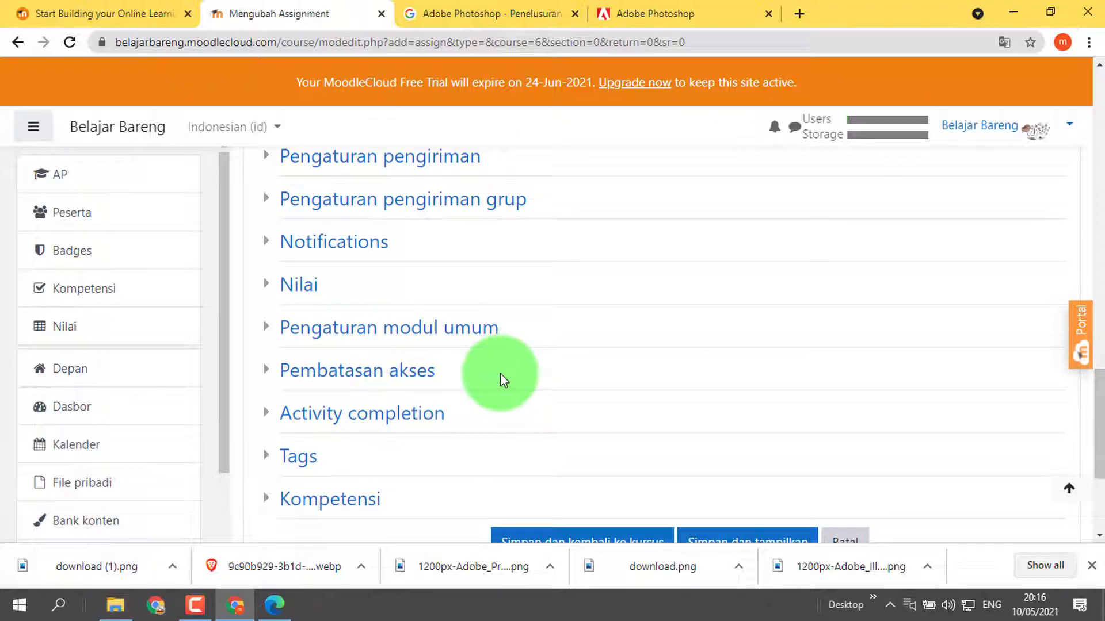
- Expand the assignment's grade settings (Nilai) and try the Skala grade type before returning it to Poin
{"action": "scroll", "coordinate": [500, 375], "scroll_direction": "up", "scroll_amount": 5}
{"action": "scroll", "coordinate": [489, 382], "scroll_direction": "down", "scroll_amount": 5}
{"action": "left_click", "coordinate": [269, 288]}
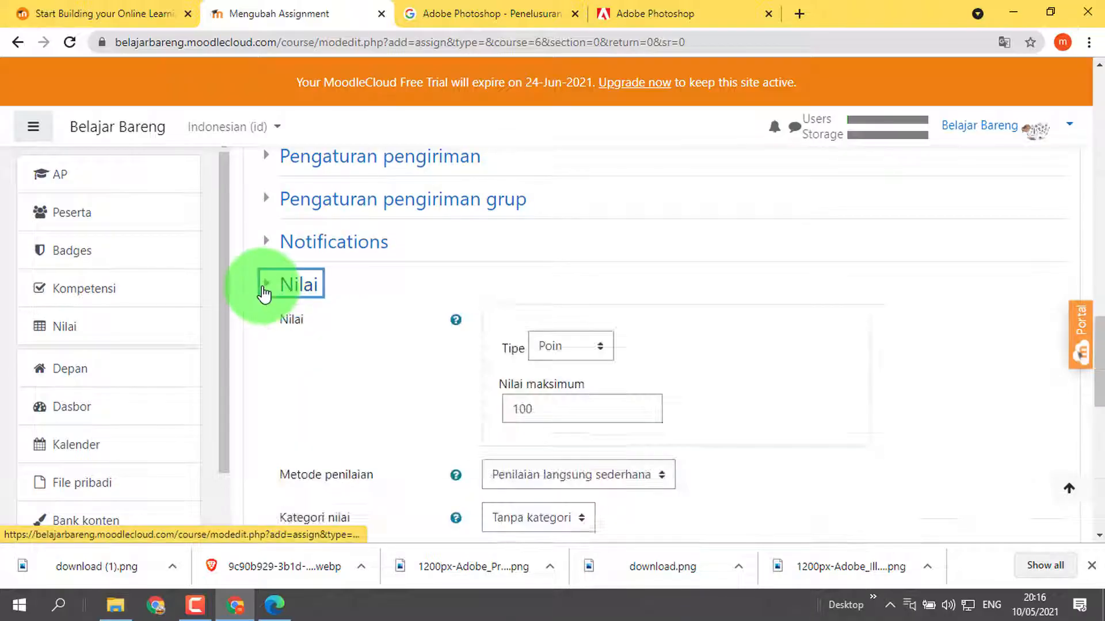
{"action": "scroll", "coordinate": [399, 351], "scroll_direction": "down", "scroll_amount": 5}
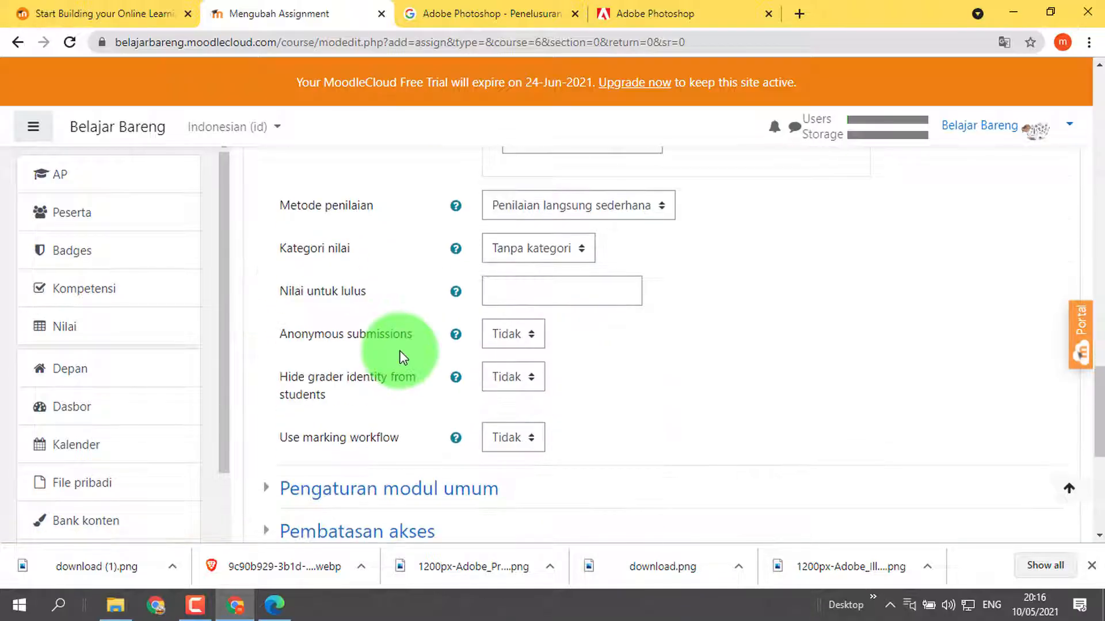
{"action": "scroll", "coordinate": [399, 351], "scroll_direction": "up", "scroll_amount": 5}
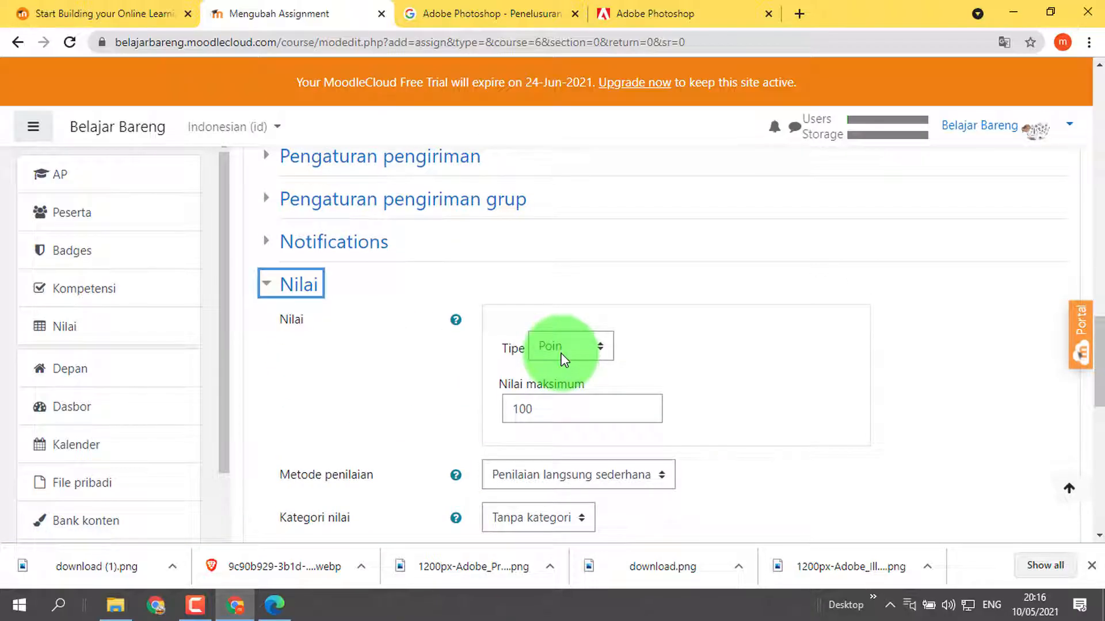
{"action": "left_click", "coordinate": [562, 359]}
{"action": "left_click", "coordinate": [566, 389]}
{"action": "left_click", "coordinate": [568, 343]}
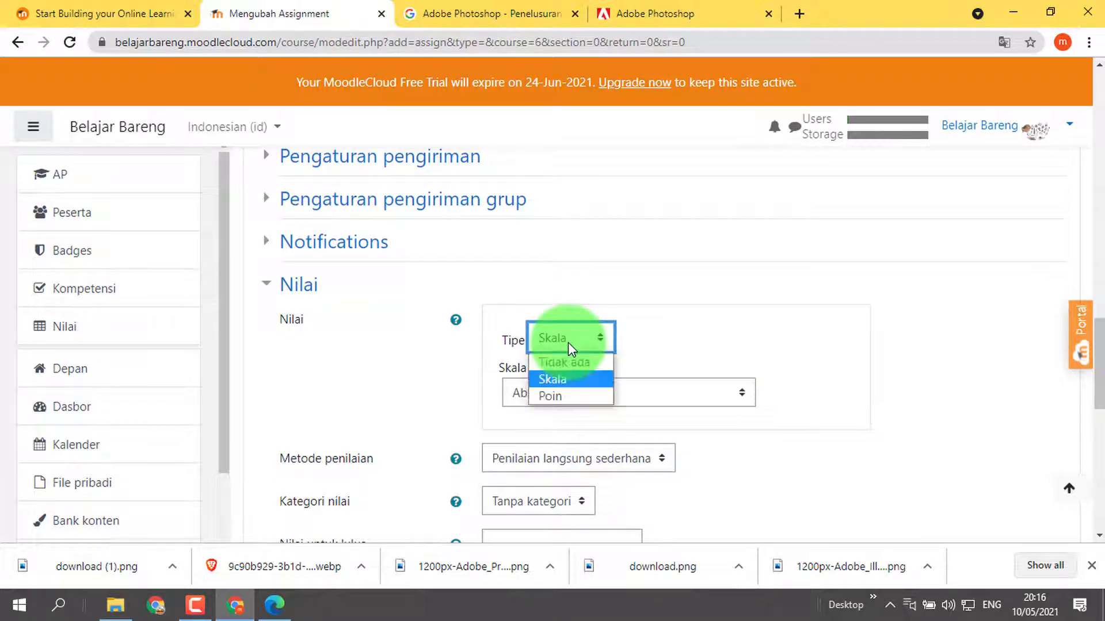
{"action": "left_click", "coordinate": [544, 394]}
{"action": "left_click", "coordinate": [550, 415]}
{"action": "left_click", "coordinate": [467, 419]}
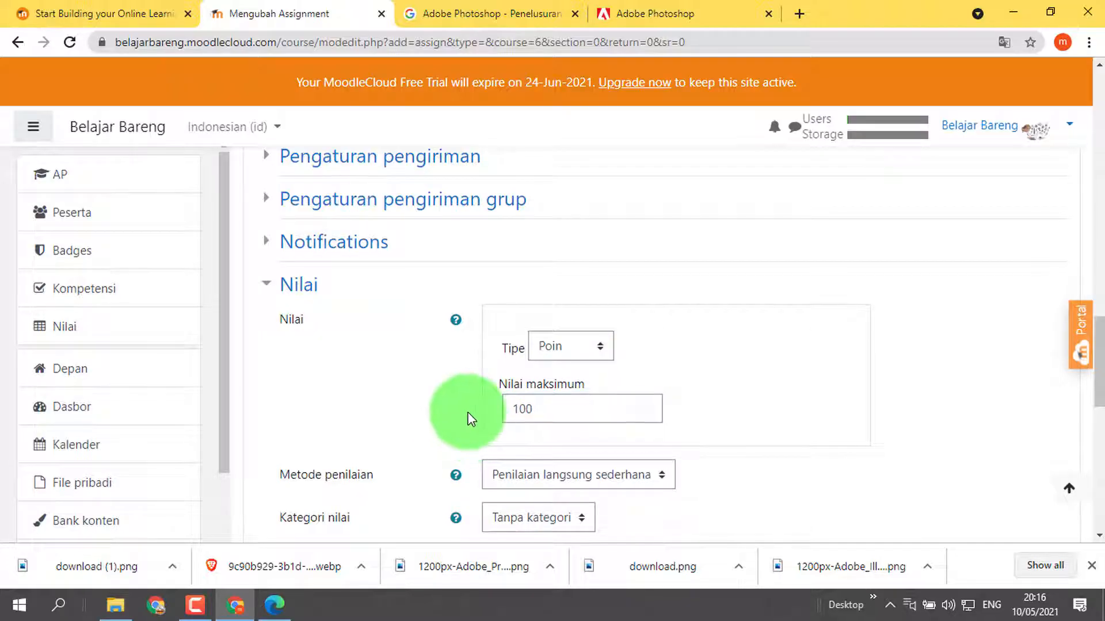
- Review the remaining grade settings of the assignment and save it, returning to the course
{"action": "scroll", "coordinate": [468, 419], "scroll_direction": "down", "scroll_amount": 5}
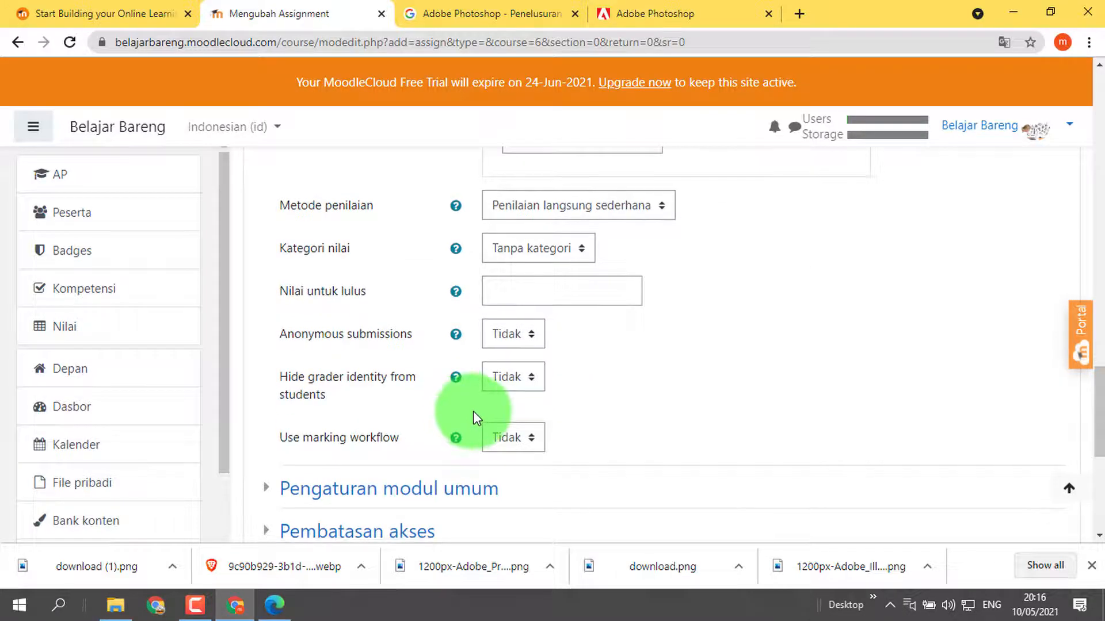
{"action": "scroll", "coordinate": [472, 419], "scroll_direction": "down", "scroll_amount": 5}
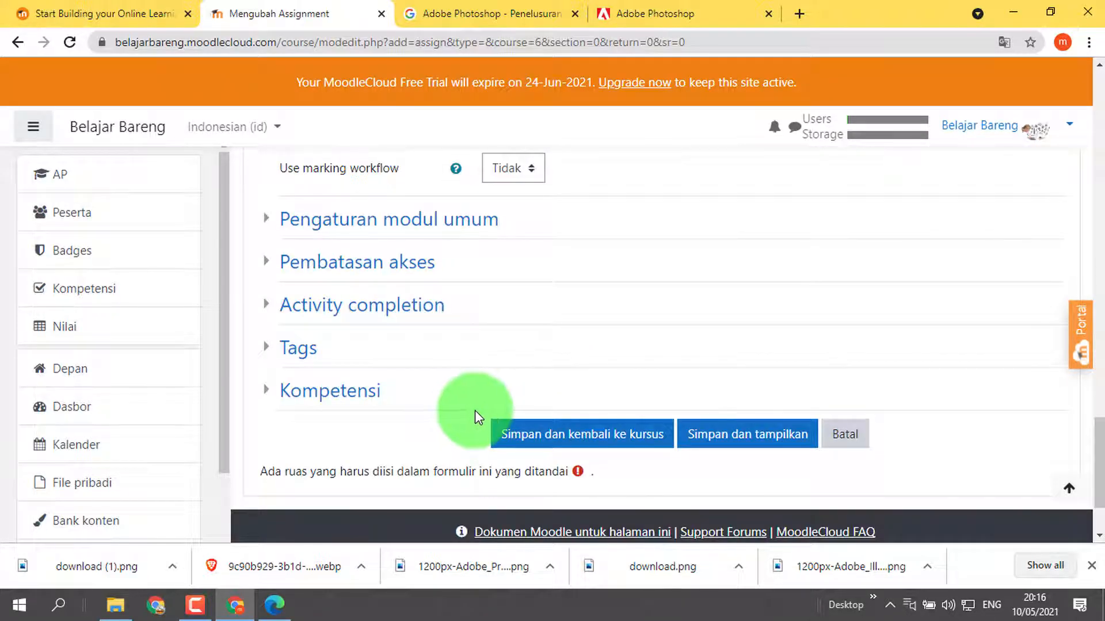
{"action": "scroll", "coordinate": [476, 410], "scroll_direction": "up", "scroll_amount": 10}
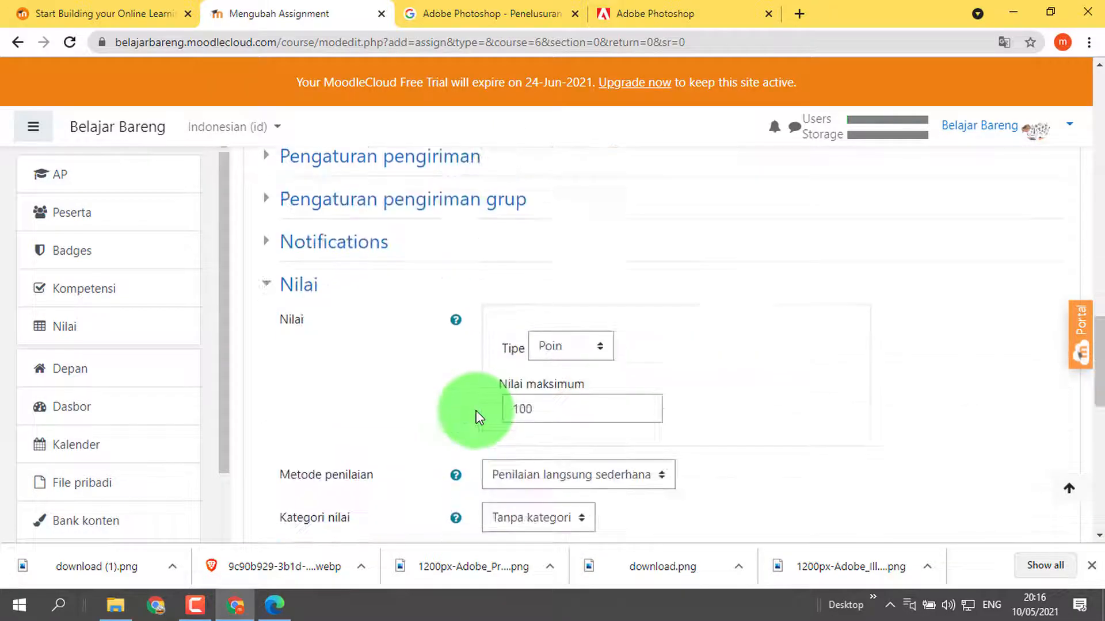
{"action": "scroll", "coordinate": [475, 410], "scroll_direction": "down", "scroll_amount": 10}
{"action": "left_click", "coordinate": [549, 436]}
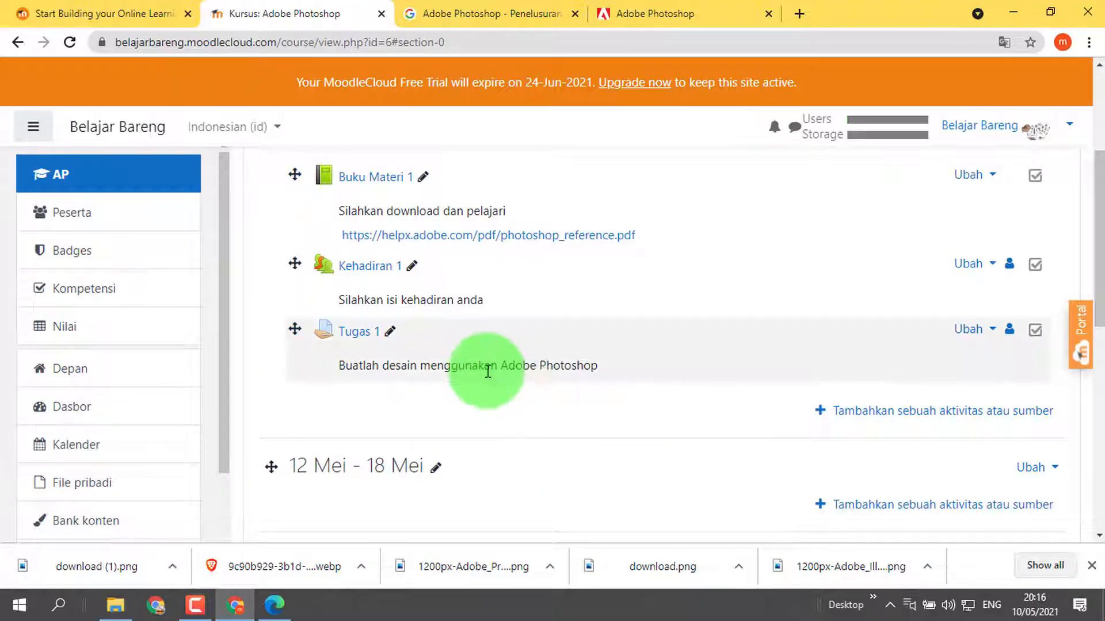
- Start a new course from the site's front page with the full name "Adobe Premiere" and short name "Pr"
{"action": "scroll", "coordinate": [488, 400], "scroll_direction": "up", "scroll_amount": 4}
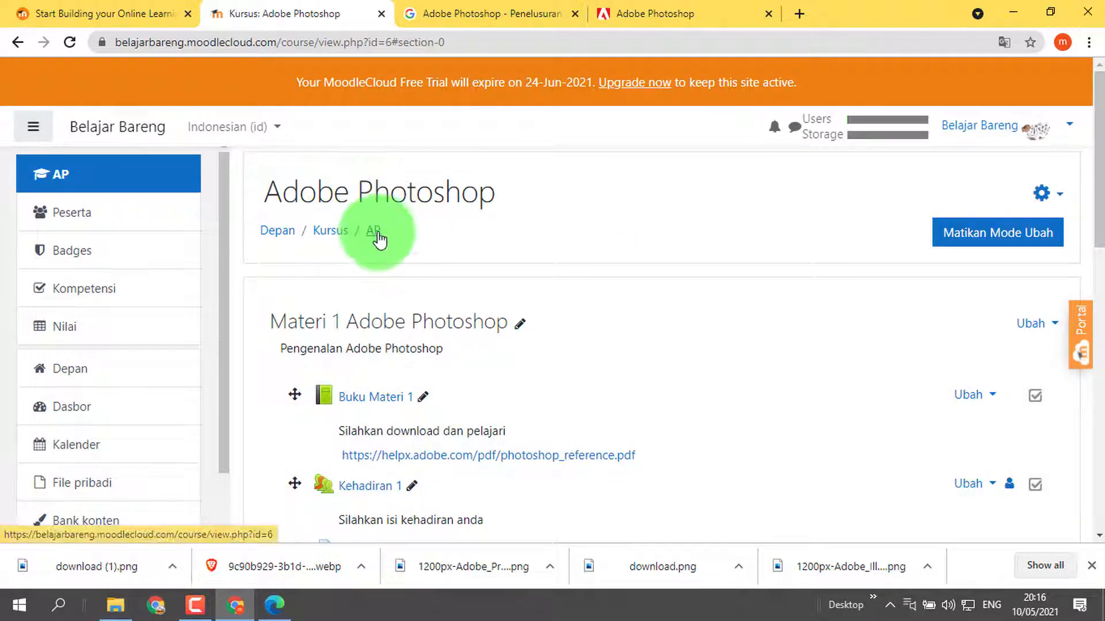
{"action": "left_click", "coordinate": [286, 233]}
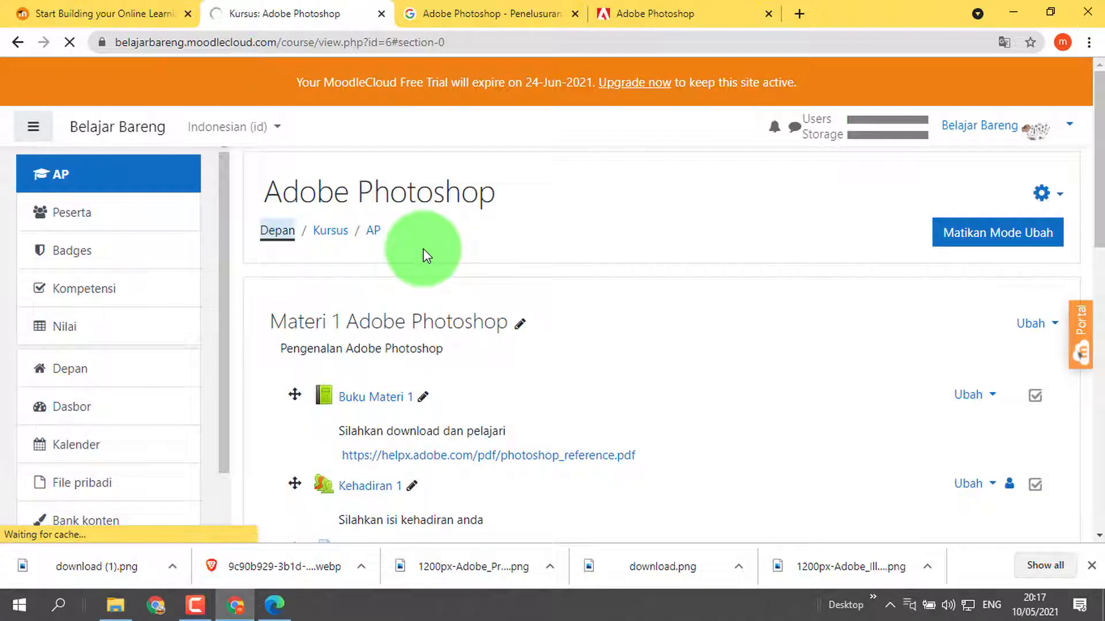
{"action": "scroll", "coordinate": [496, 353], "scroll_direction": "down", "scroll_amount": 5}
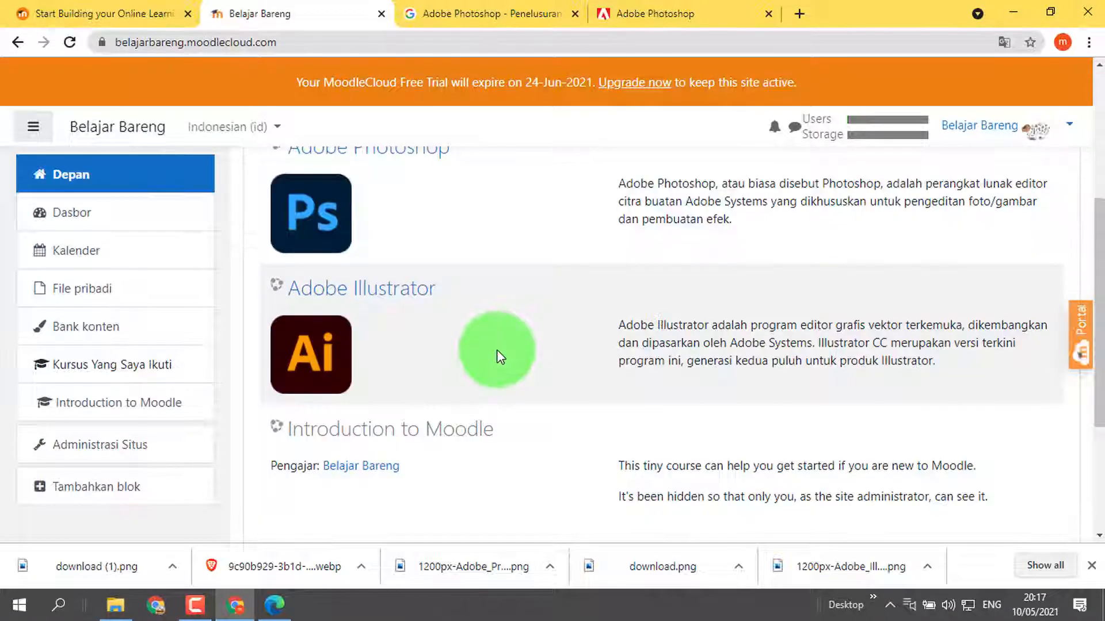
{"action": "scroll", "coordinate": [496, 356], "scroll_direction": "down", "scroll_amount": 3}
{"action": "left_click", "coordinate": [362, 358]}
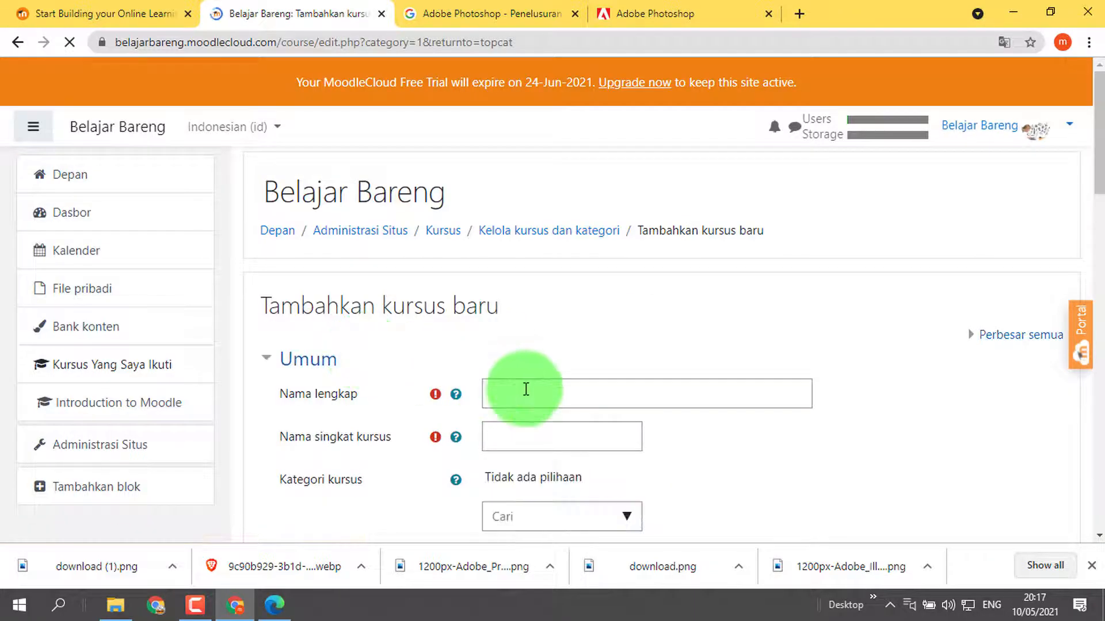
{"action": "left_click", "coordinate": [526, 389]}
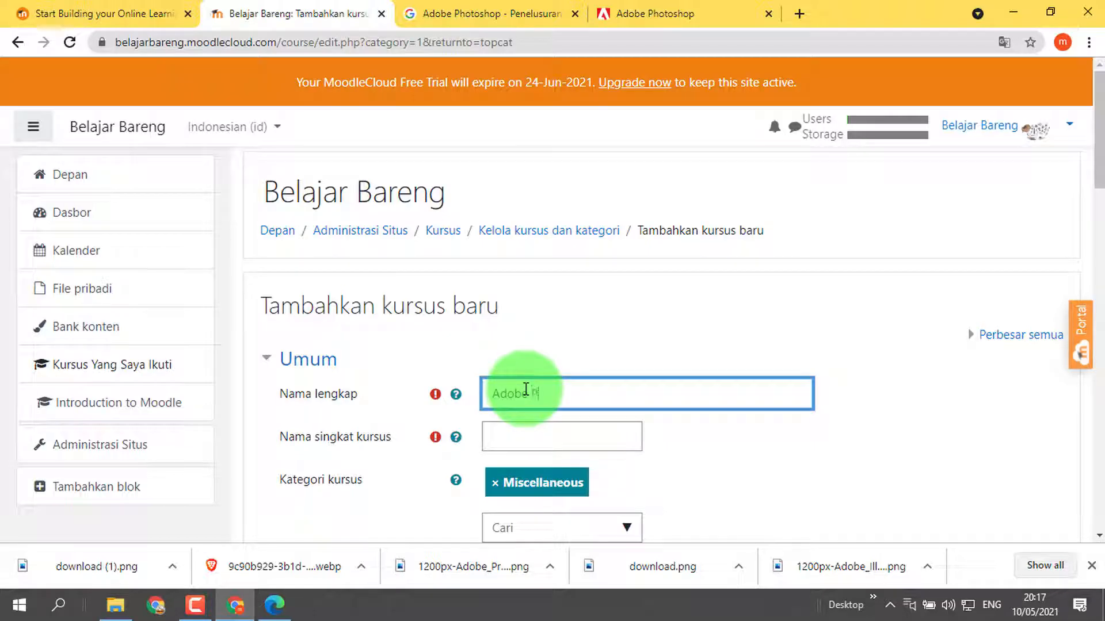
{"action": "left_click", "coordinate": [534, 437]}
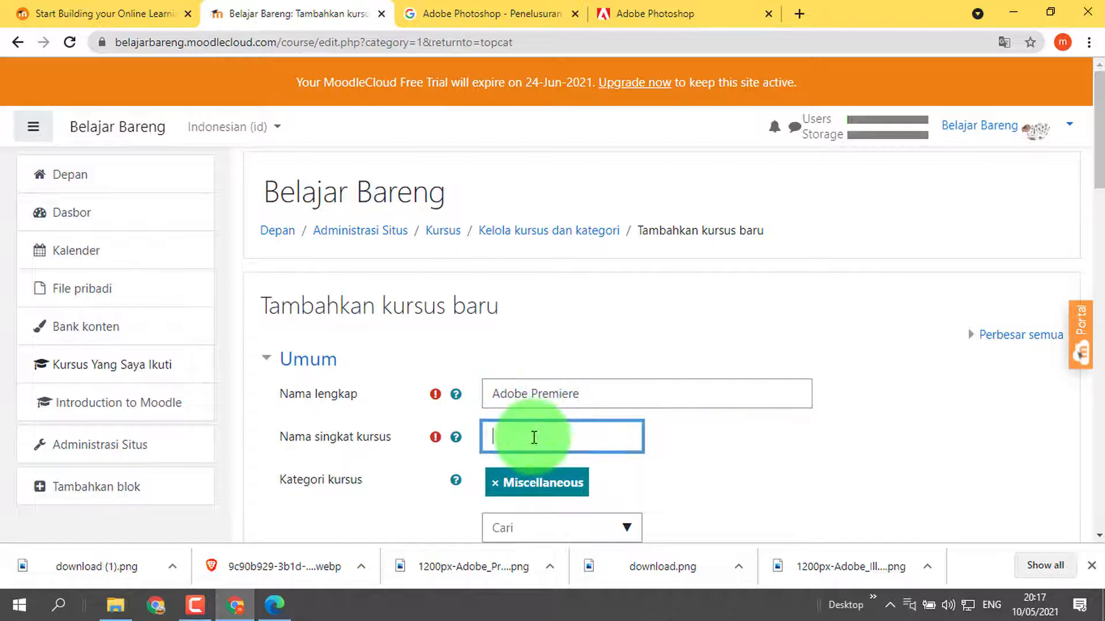
{"action": "type", "text": "Pr"}
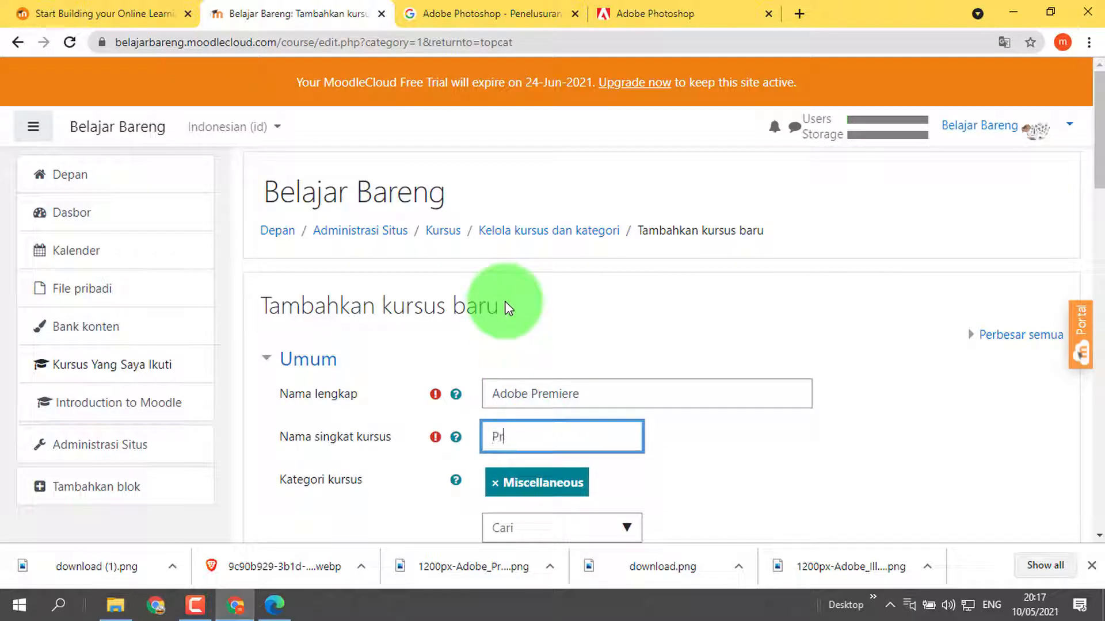
- Set the course start date to 10 Mei 2021 at 09:00
{"action": "scroll", "coordinate": [527, 447], "scroll_direction": "down", "scroll_amount": 5}
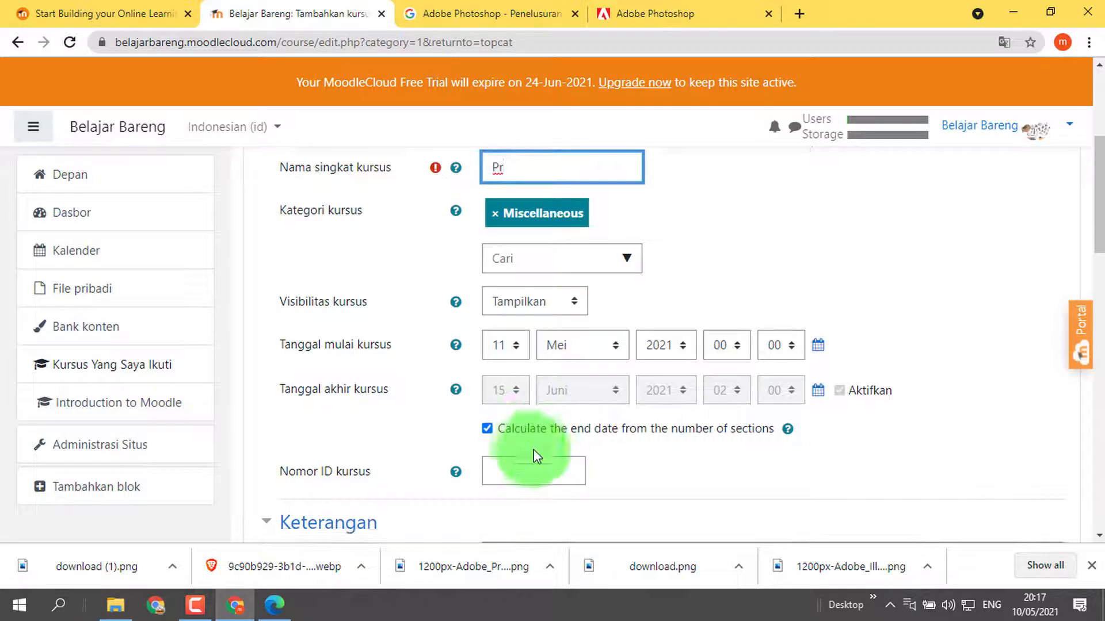
{"action": "left_click", "coordinate": [508, 352]}
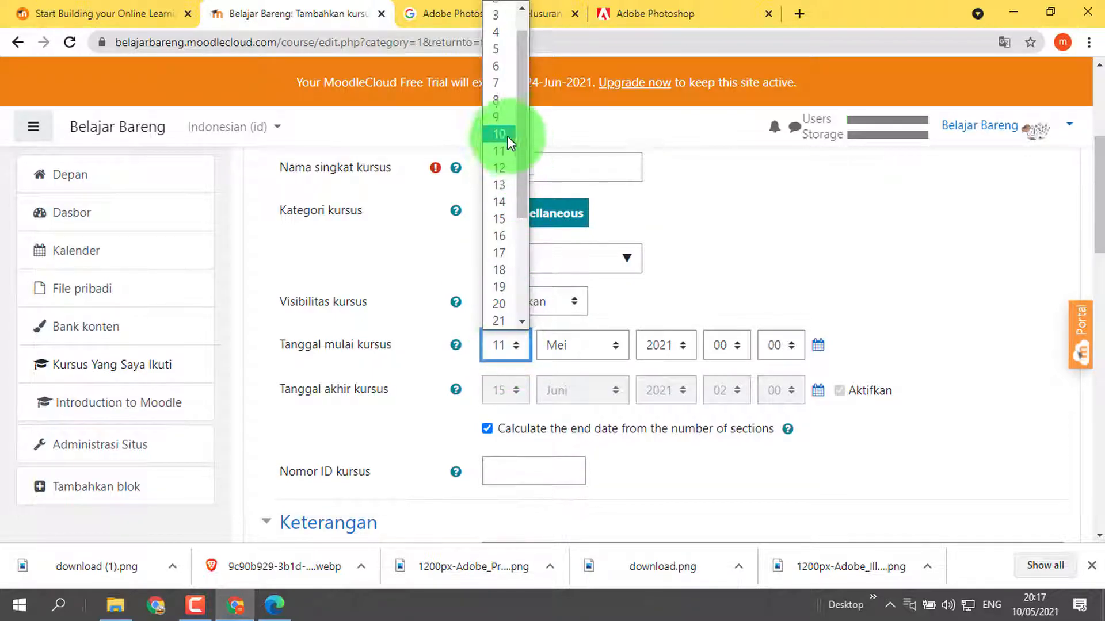
{"action": "left_click", "coordinate": [496, 136]}
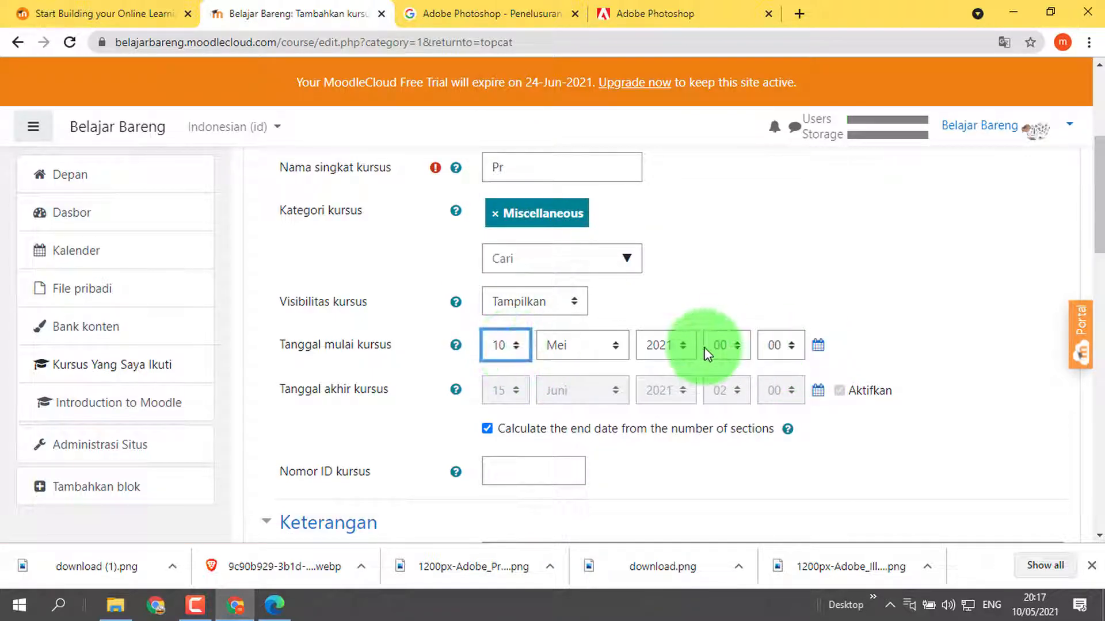
{"action": "left_click", "coordinate": [730, 346]}
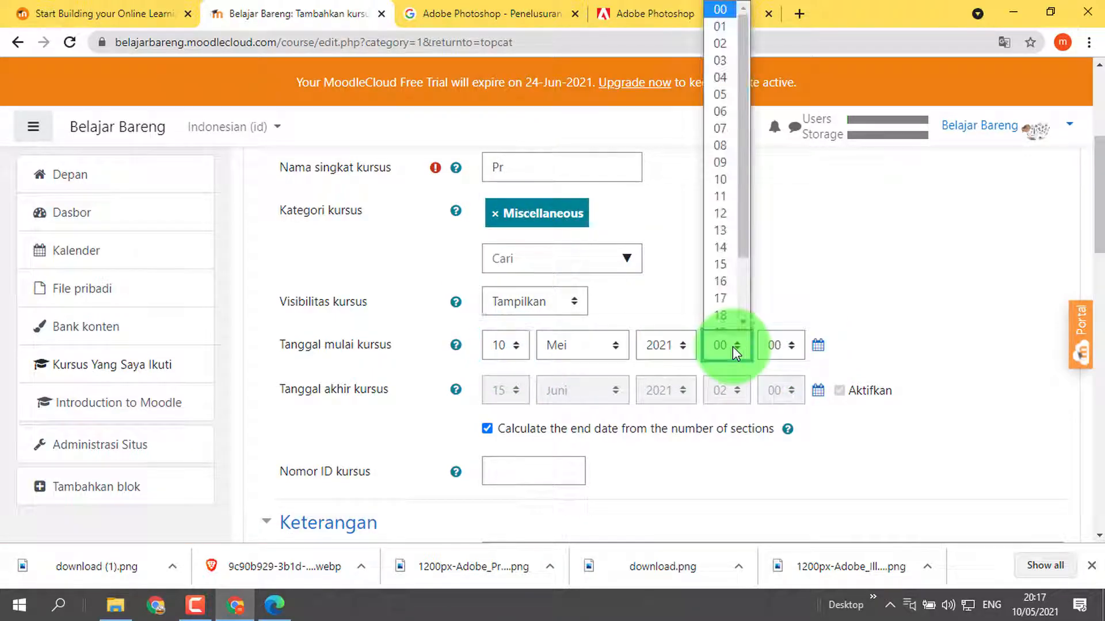
{"action": "left_click", "coordinate": [718, 148]}
- Turn off automatic end date calculation, set the course end to 10 Mei 2021 at 10:00, and enter 2314 as the course ID number
{"action": "left_click", "coordinate": [487, 429]}
{"action": "left_click", "coordinate": [505, 390]}
{"action": "left_click", "coordinate": [512, 196]}
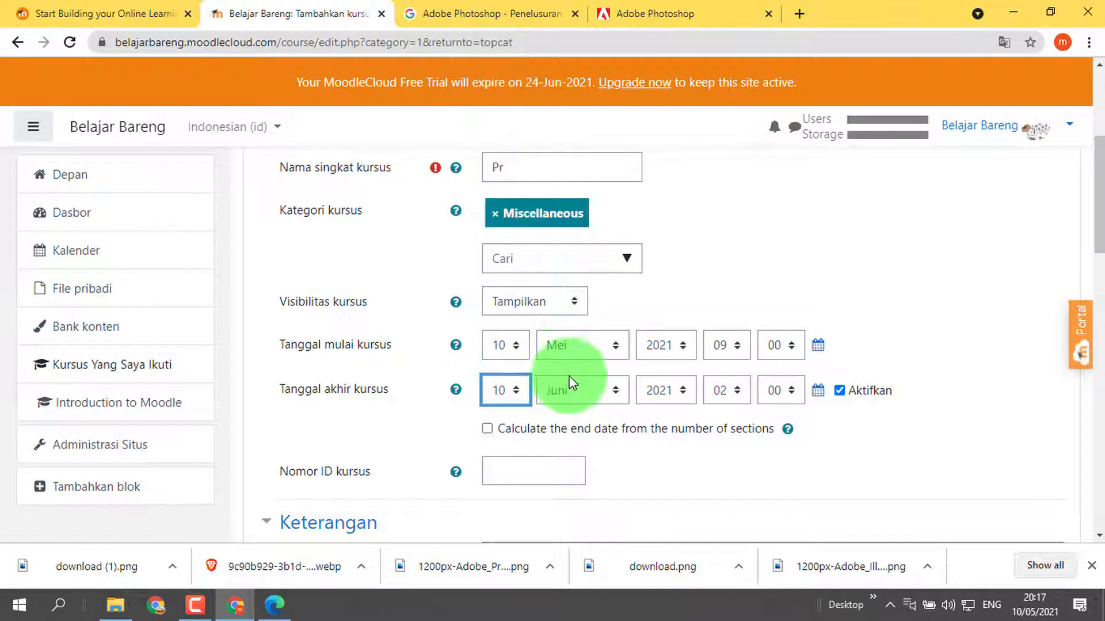
{"action": "left_click", "coordinate": [575, 390]}
{"action": "left_click", "coordinate": [564, 242]}
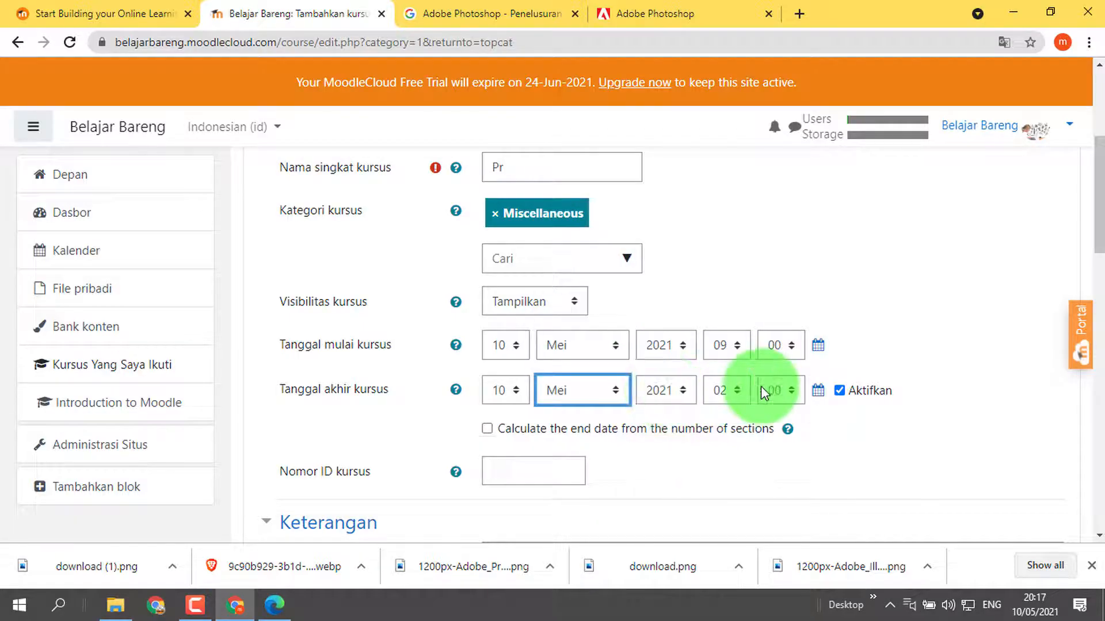
{"action": "left_click", "coordinate": [731, 389]}
{"action": "left_click", "coordinate": [720, 210]}
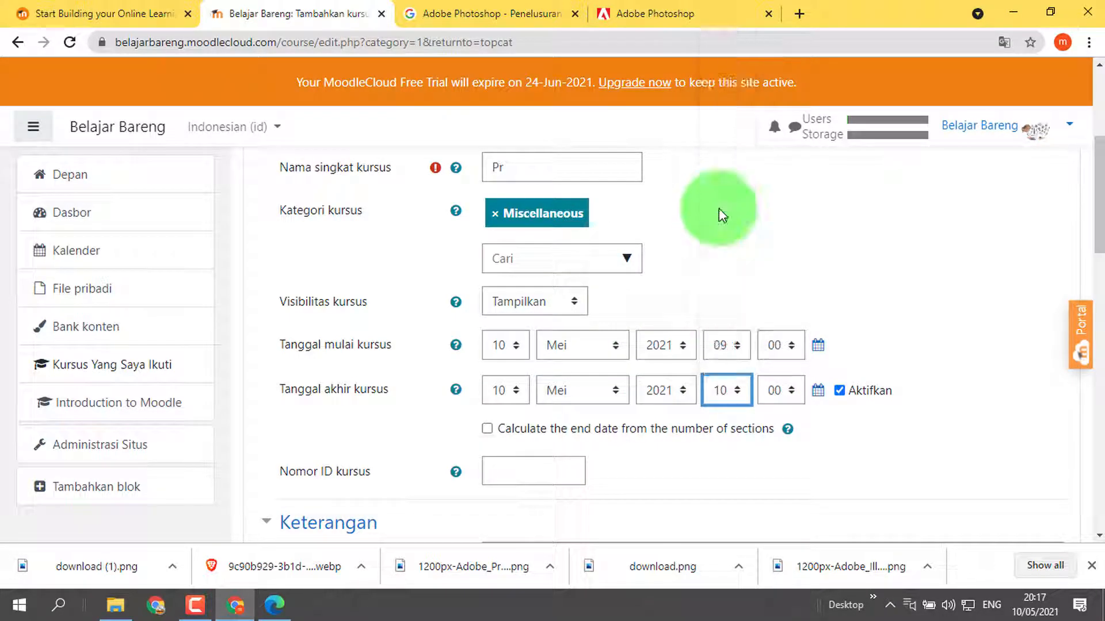
{"action": "left_click", "coordinate": [573, 476]}
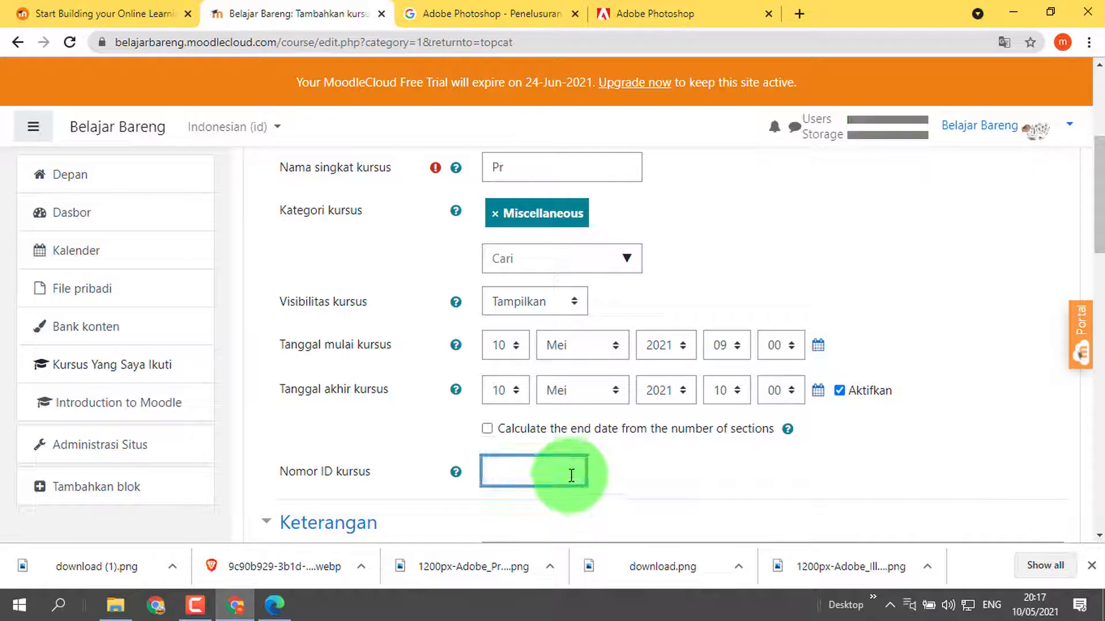
- Copy the Adobe Premiere Pro description from the Google search results and paste it into the course summary (Ringkasan kursus)
{"action": "scroll", "coordinate": [572, 475], "scroll_direction": "down", "scroll_amount": 5}
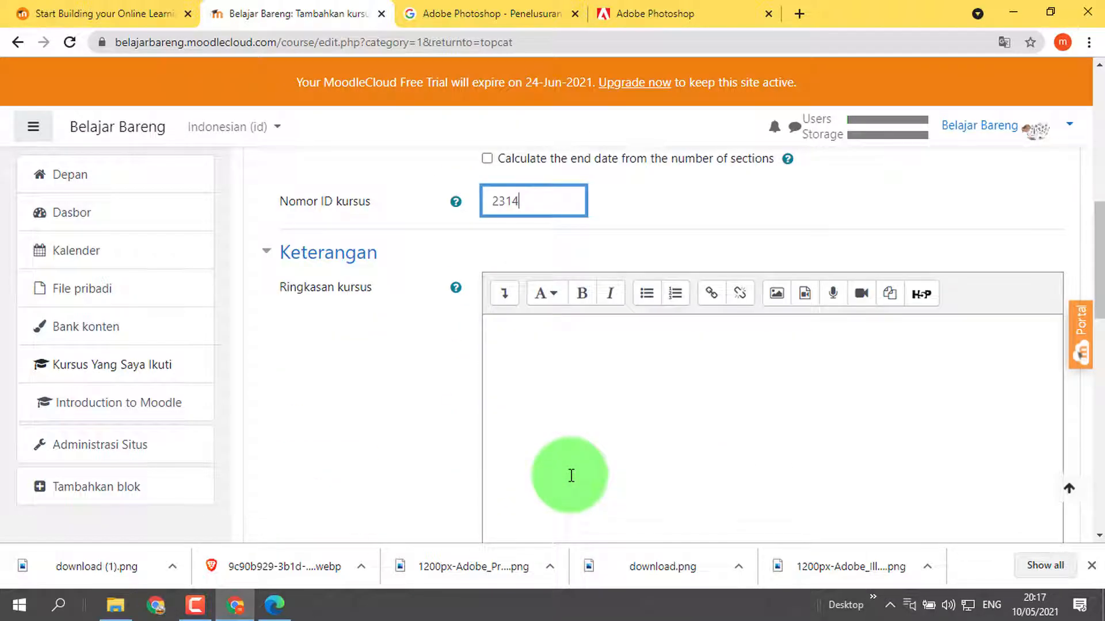
{"action": "left_click", "coordinate": [506, 14]}
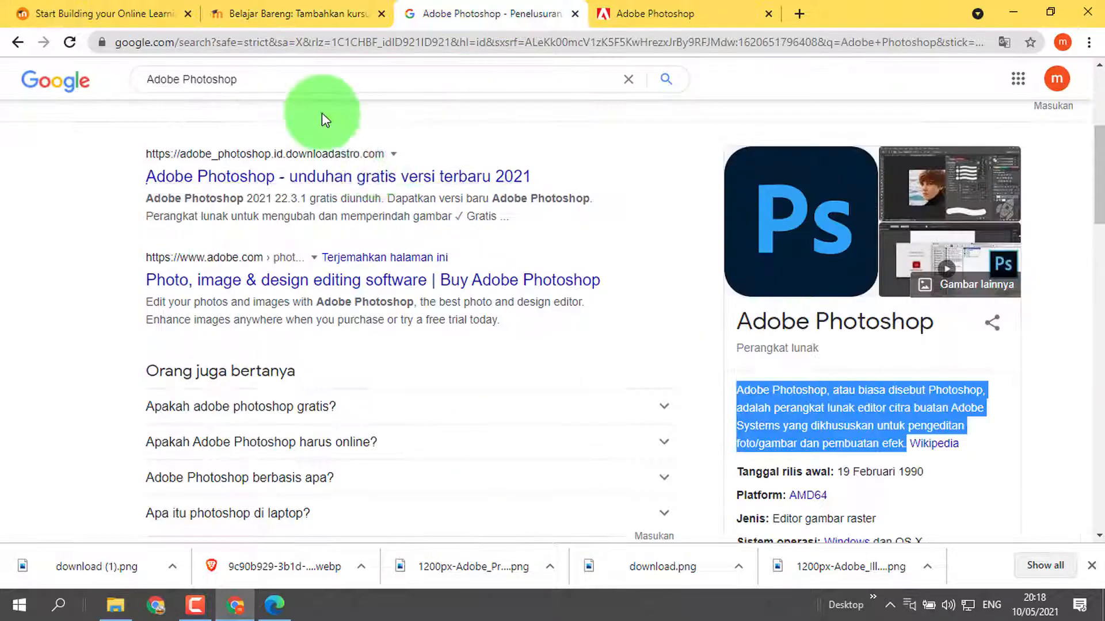
{"action": "scroll", "coordinate": [310, 79], "scroll_direction": "up", "scroll_amount": 5}
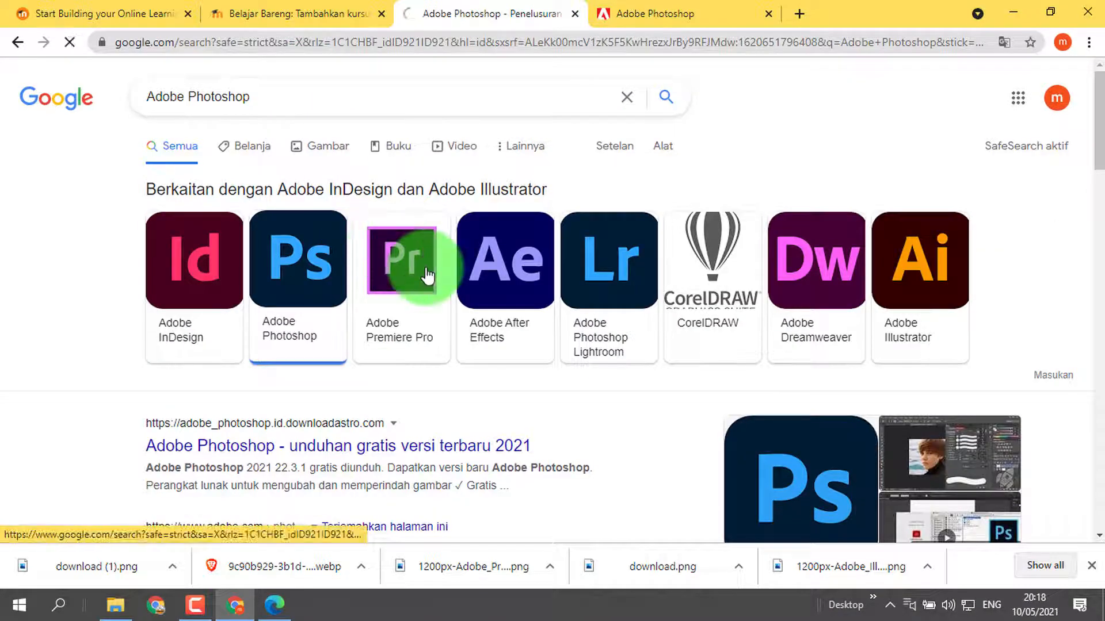
{"action": "left_click", "coordinate": [395, 254]}
{"action": "scroll", "coordinate": [772, 323], "scroll_direction": "down", "scroll_amount": 5}
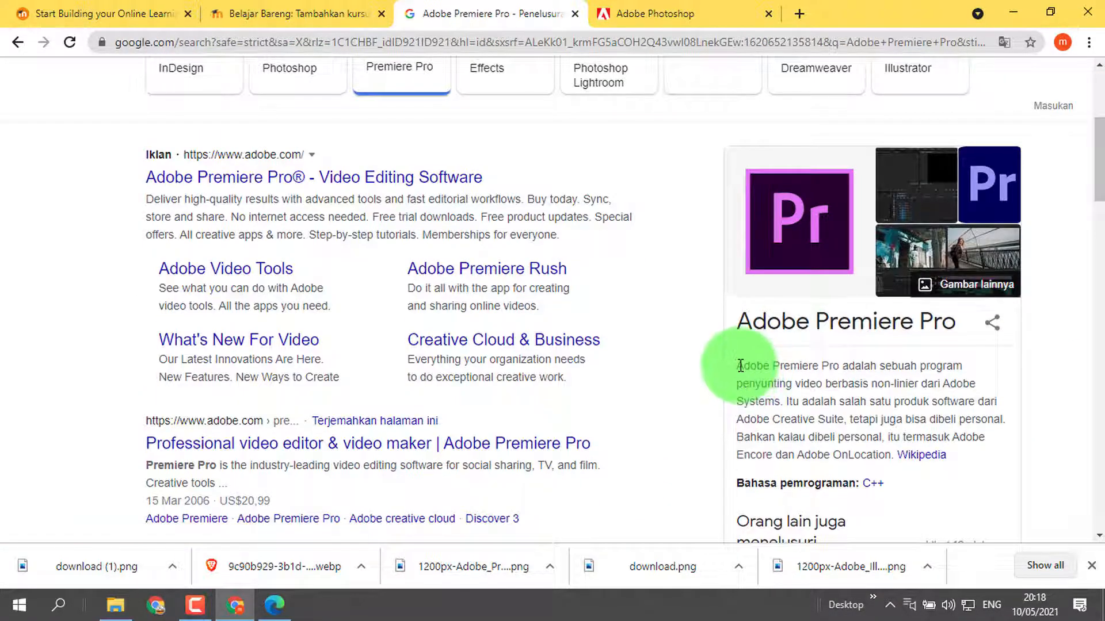
{"action": "left_click_drag", "start_coordinate": [736, 369], "coordinate": [866, 454]}
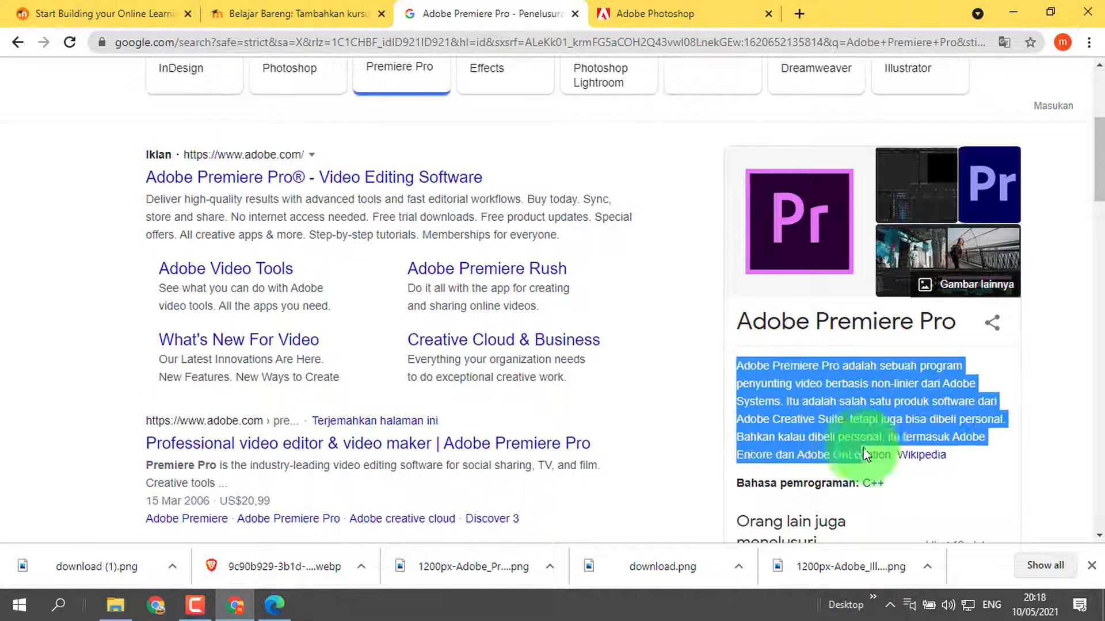
{"action": "left_click", "coordinate": [322, 13]}
{"action": "left_click", "coordinate": [570, 357]}
- Open the file upload for the course image and choose the 1200px Adobe Premiere logo PNG
{"action": "scroll", "coordinate": [571, 354], "scroll_direction": "down", "scroll_amount": 5}
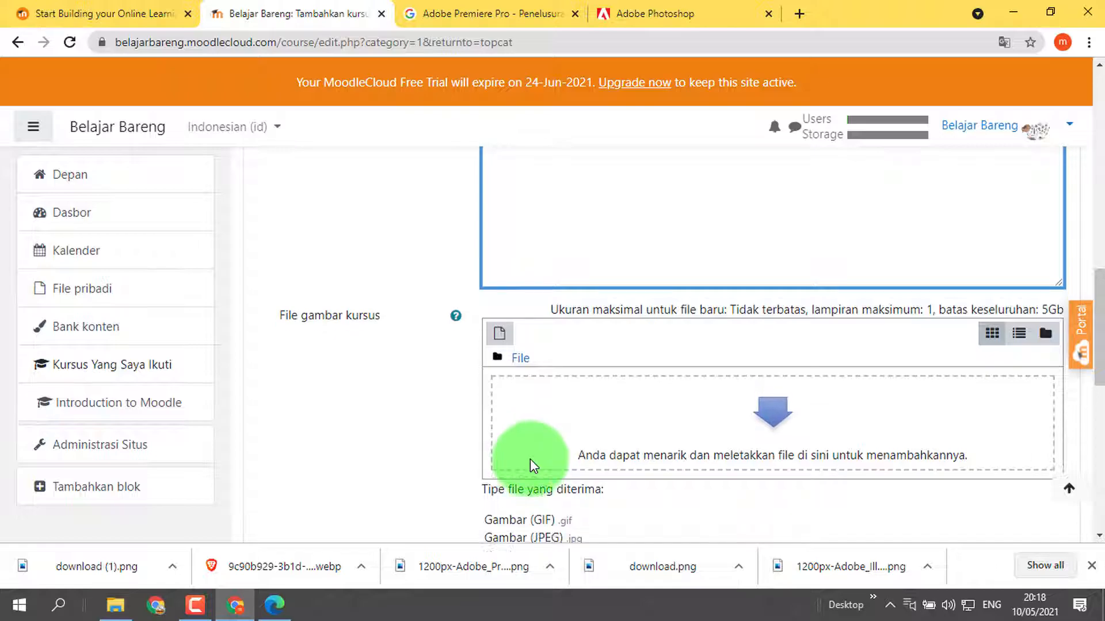
{"action": "left_click", "coordinate": [760, 433]}
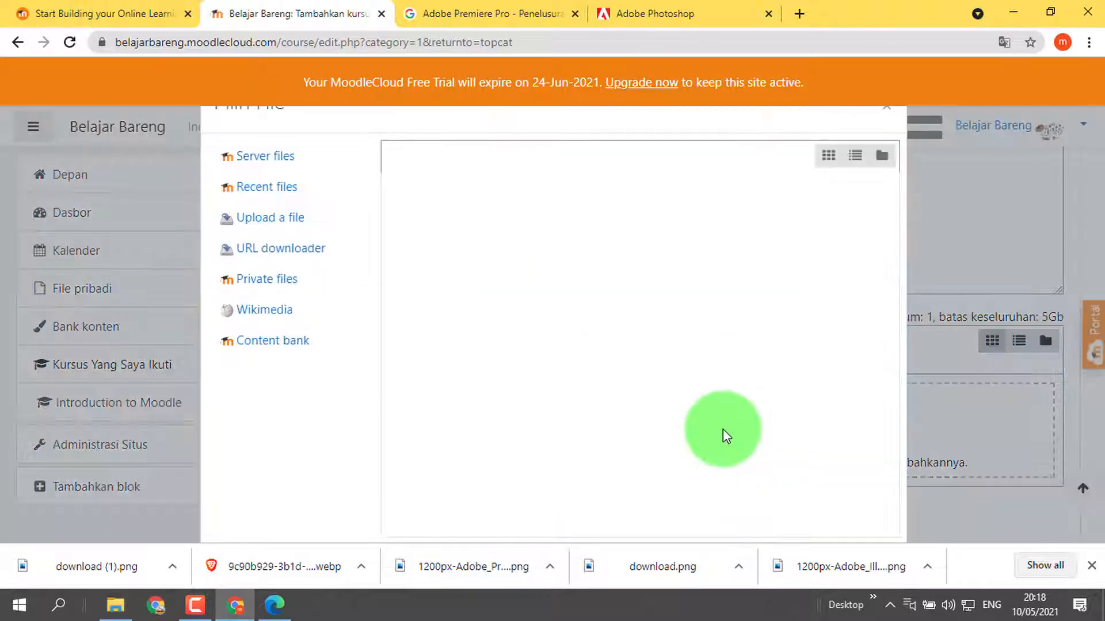
{"action": "left_click", "coordinate": [448, 238]}
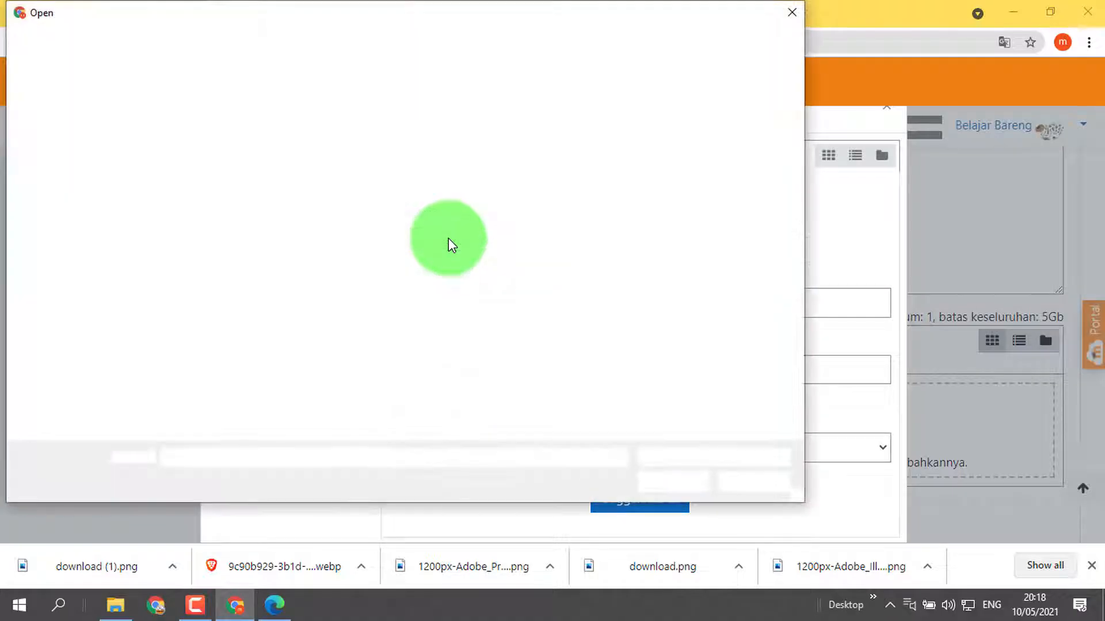
{"action": "left_click", "coordinate": [176, 259]}
{"action": "left_click", "coordinate": [650, 482]}
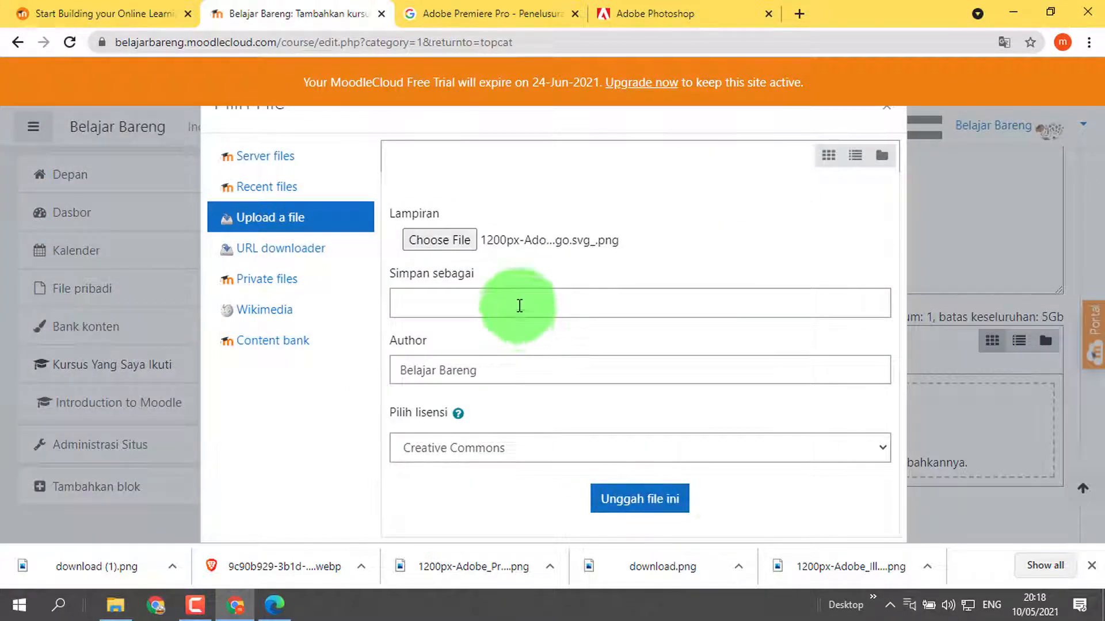
- Set both the save-as name and the author of the course image to "Adobe Premiere" and upload the file
{"action": "left_click", "coordinate": [501, 305]}
{"action": "type", "text": "Adobe Premiere"}
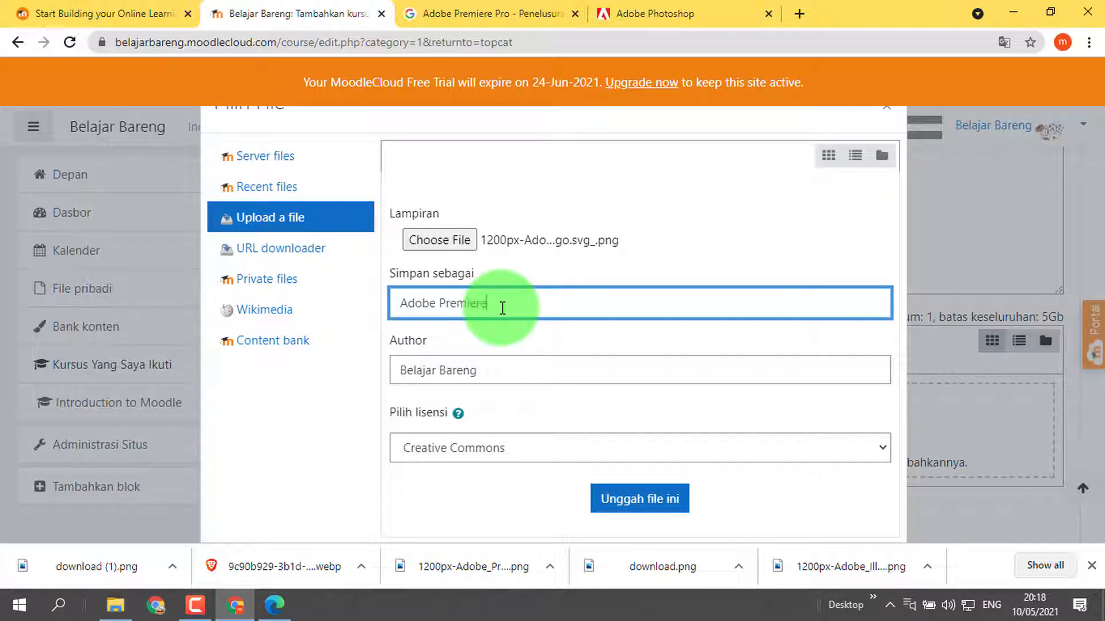
{"action": "key", "text": "ctrl+a"}
{"action": "key", "text": "ctrl+c"}
{"action": "left_click", "coordinate": [501, 375]}
{"action": "key", "text": "ctrl+a"}
{"action": "key", "text": "ctrl+v"}
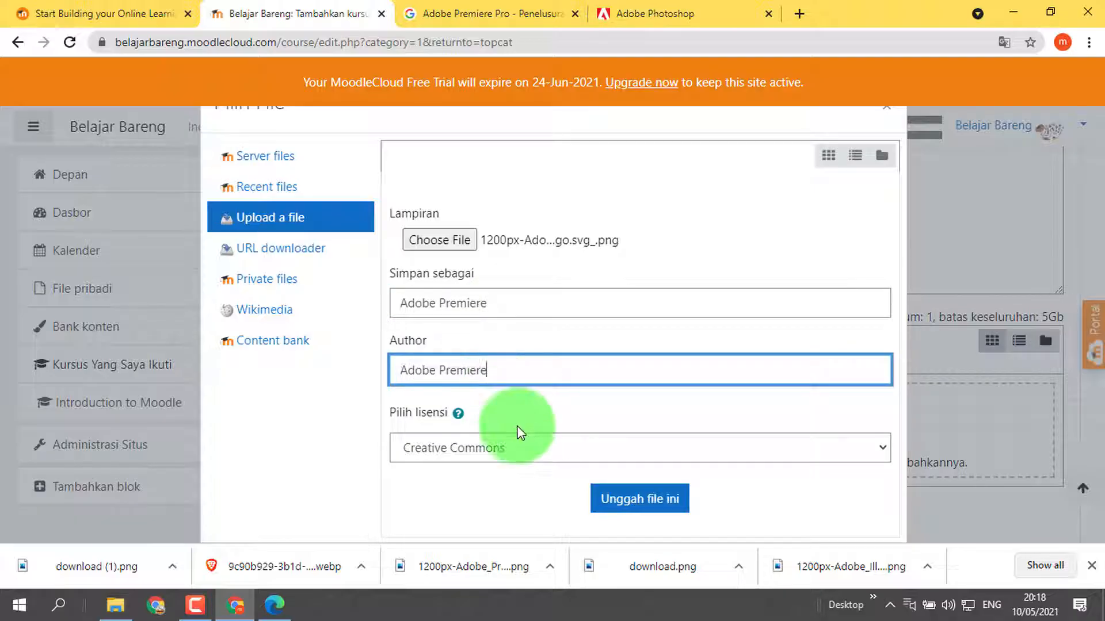
{"action": "left_click", "coordinate": [632, 500]}
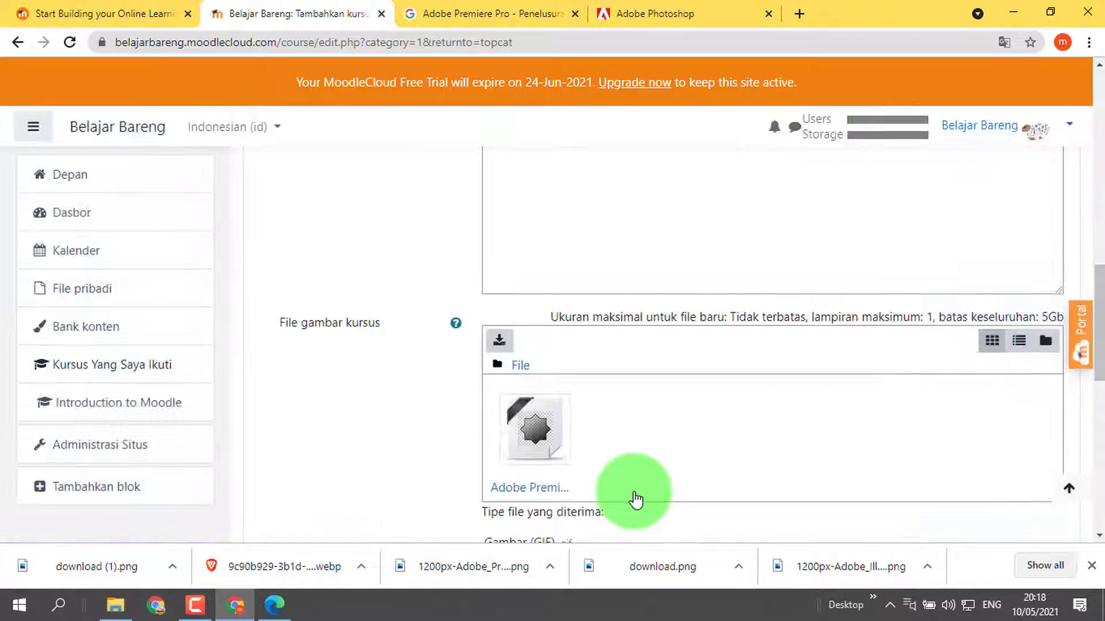
- Save the new course, return to the course list, and open the Adobe Premiere course
{"action": "scroll", "coordinate": [636, 499], "scroll_direction": "down", "scroll_amount": 10}
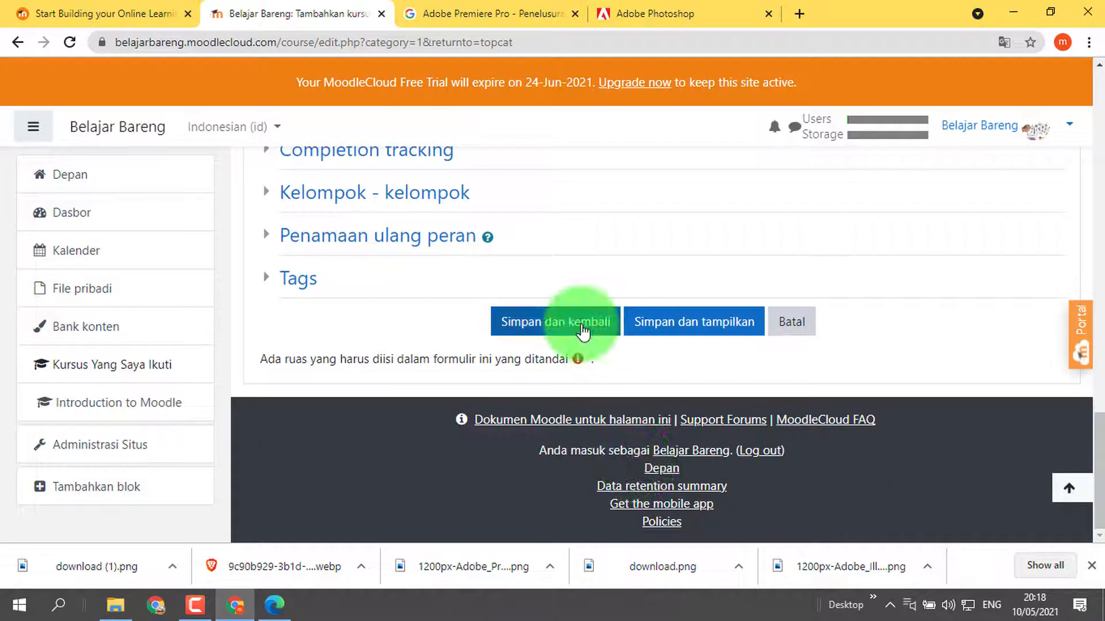
{"action": "scroll", "coordinate": [581, 328], "scroll_direction": "up", "scroll_amount": 10}
{"action": "scroll", "coordinate": [582, 327], "scroll_direction": "down", "scroll_amount": 10}
{"action": "left_click", "coordinate": [593, 333]}
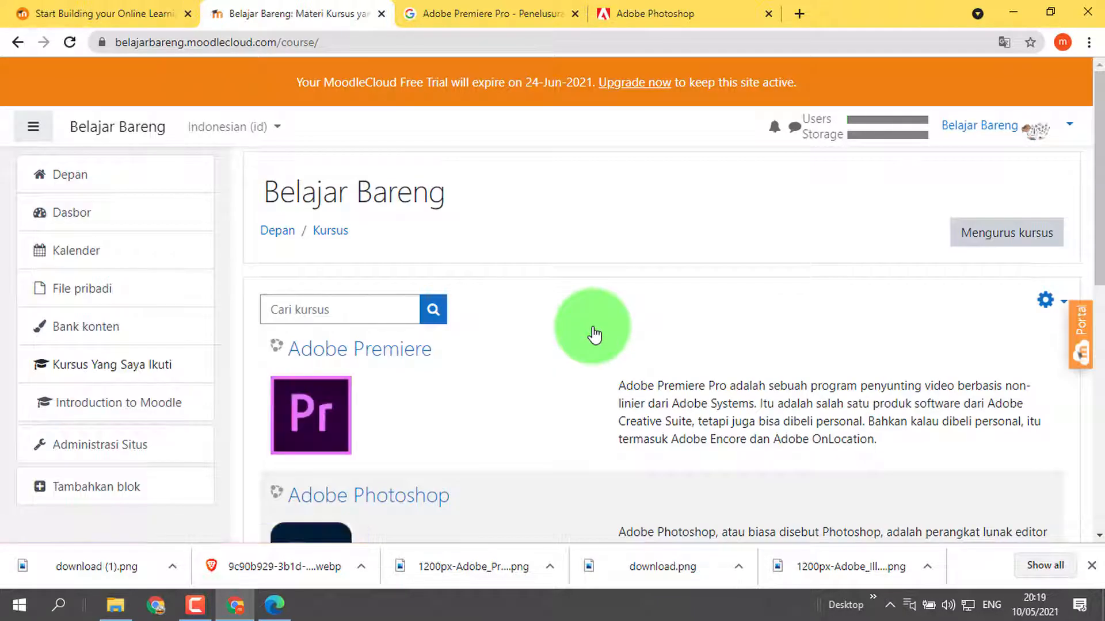
{"action": "scroll", "coordinate": [593, 328], "scroll_direction": "down", "scroll_amount": 5}
{"action": "scroll", "coordinate": [592, 323], "scroll_direction": "up", "scroll_amount": 5}
{"action": "left_click", "coordinate": [392, 362]}
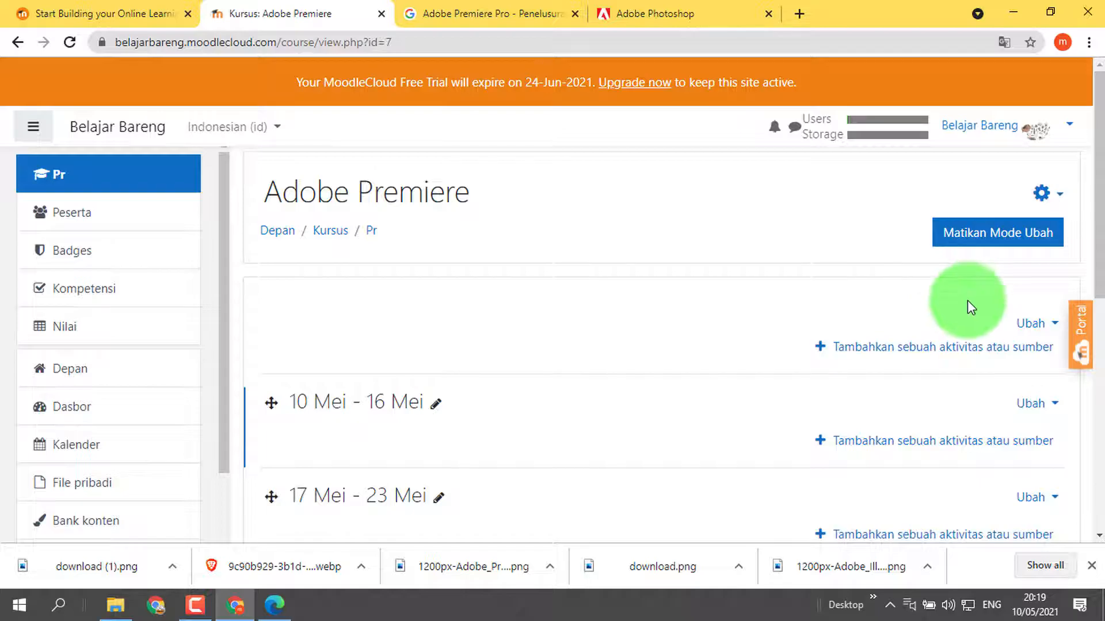
- Edit the course's general section and give it the custom name "Materi 1 Adobe Premiere"
{"action": "left_click", "coordinate": [1035, 326]}
{"action": "left_click", "coordinate": [999, 353]}
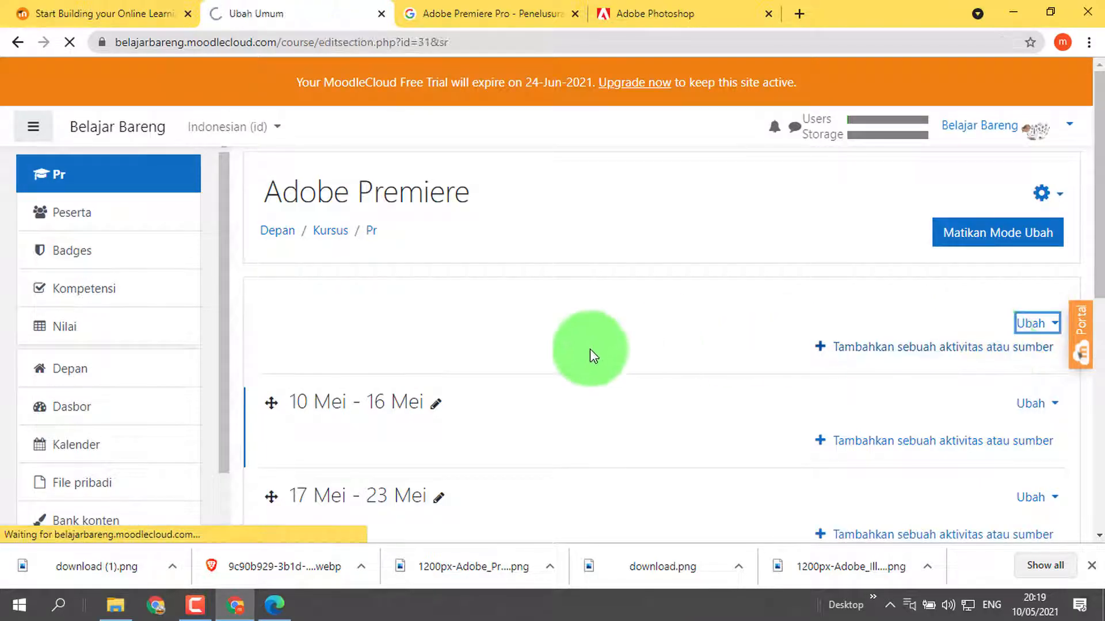
{"action": "left_click", "coordinate": [487, 387]}
{"action": "left_click", "coordinate": [546, 429]}
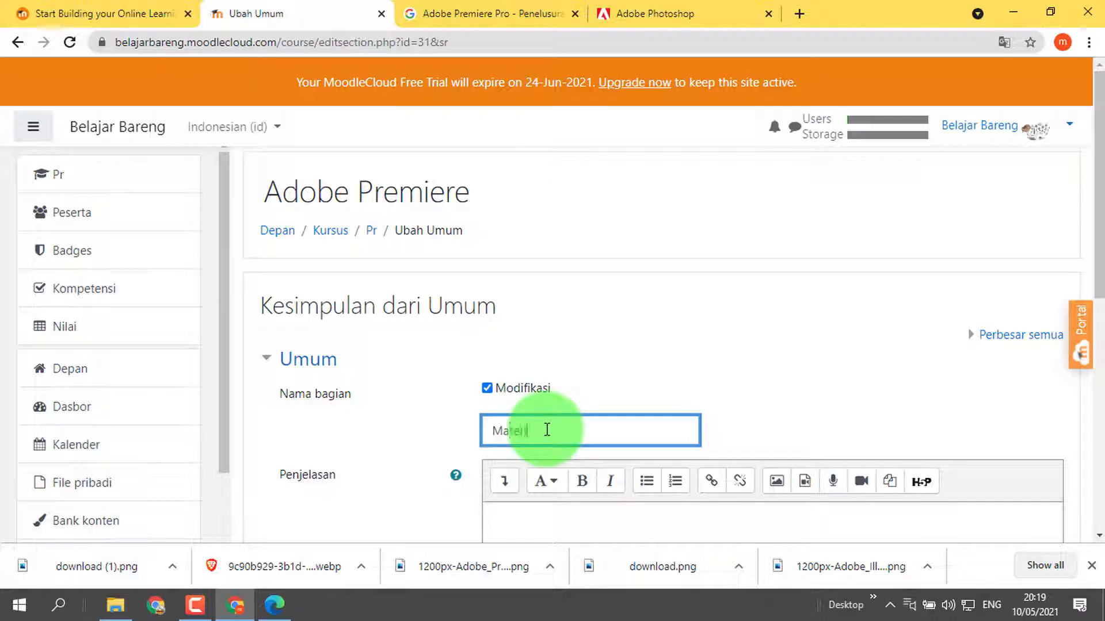
{"action": "type", "text": "Materi 1 Adobe Premiere"}
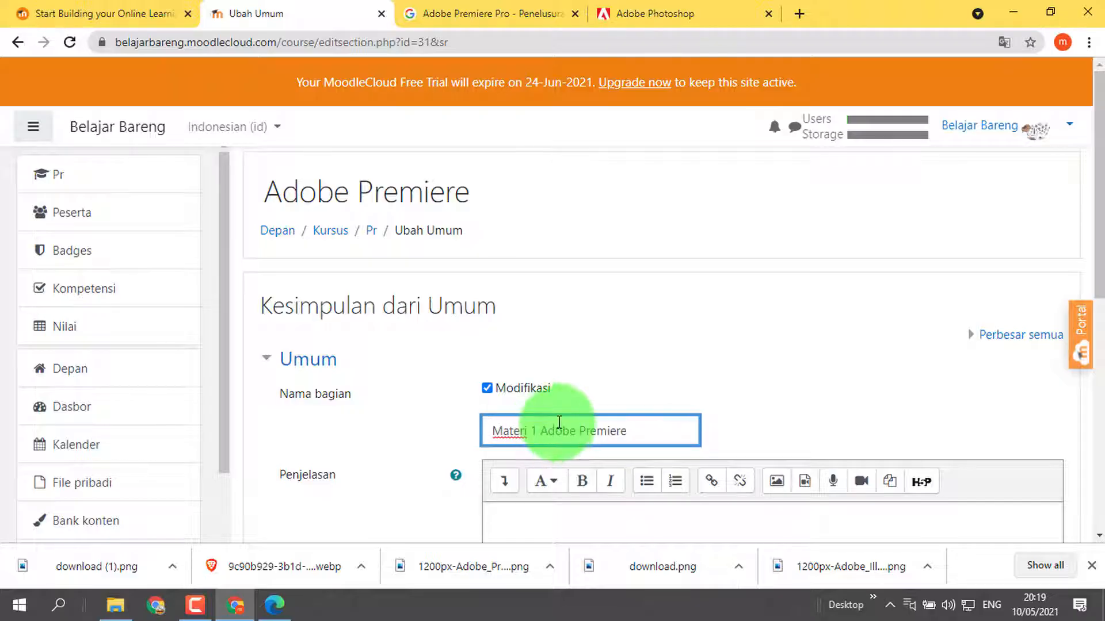
- Copy the Adobe Premiere Pro description paragraph from the Google search results
{"action": "scroll", "coordinate": [577, 362], "scroll_direction": "down", "scroll_amount": 5}
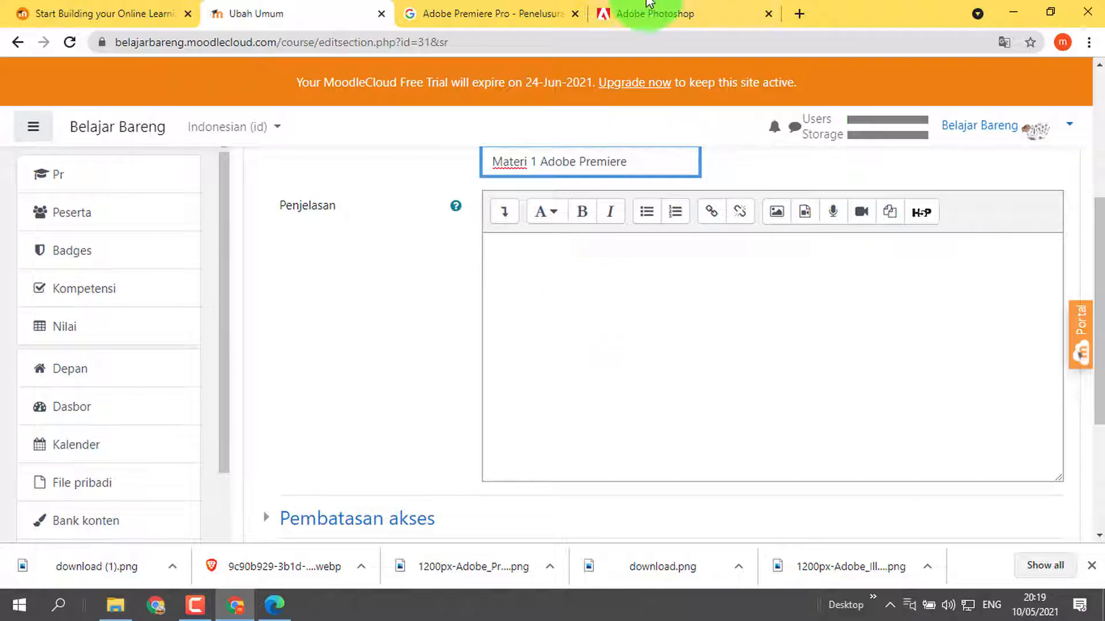
{"action": "left_click", "coordinate": [515, 14]}
{"action": "right_click", "coordinate": [851, 376]}
{"action": "left_click", "coordinate": [850, 389]}
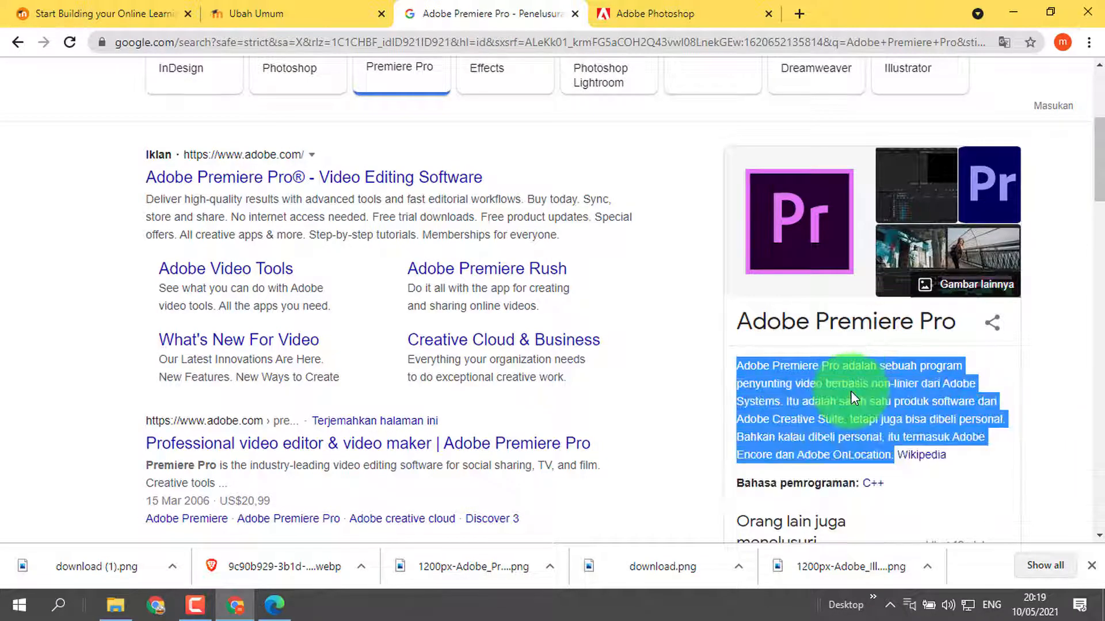
- Enter "Pengenalan Adobe Premiere." in the section description (Penjelasan), paste the copied text as a separate paragraph, and save
{"action": "left_click", "coordinate": [322, 13]}
{"action": "left_click", "coordinate": [607, 278]}
{"action": "type", "text": "Pengenalan Adobe Premiere"}
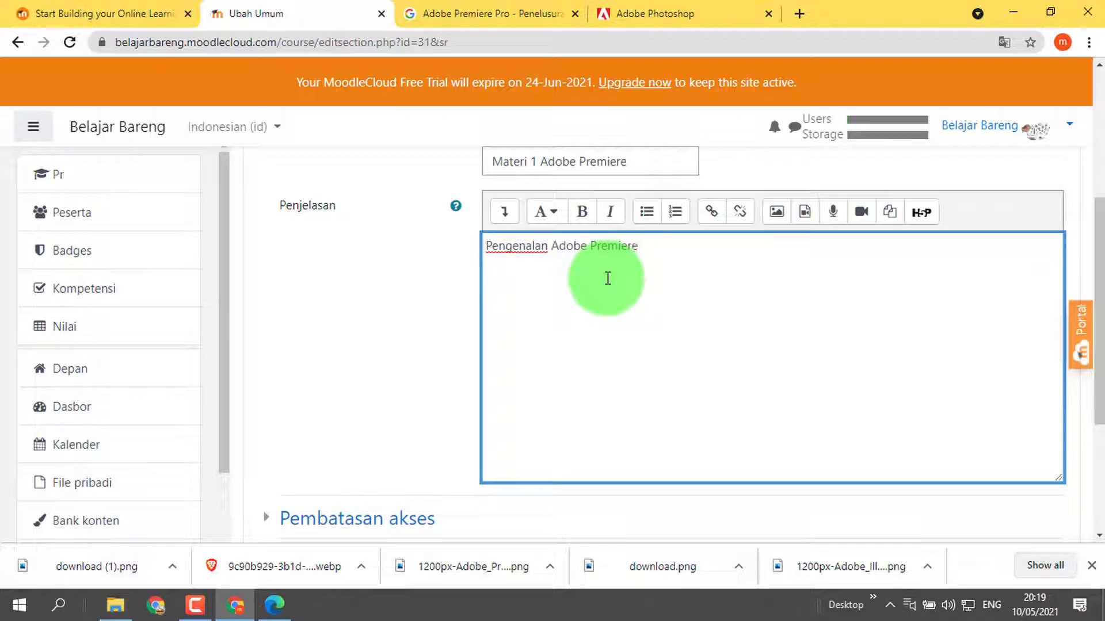
{"action": "type", "text": "."}
{"action": "key", "text": "ctrl+v"}
{"action": "left_click", "coordinate": [641, 246]}
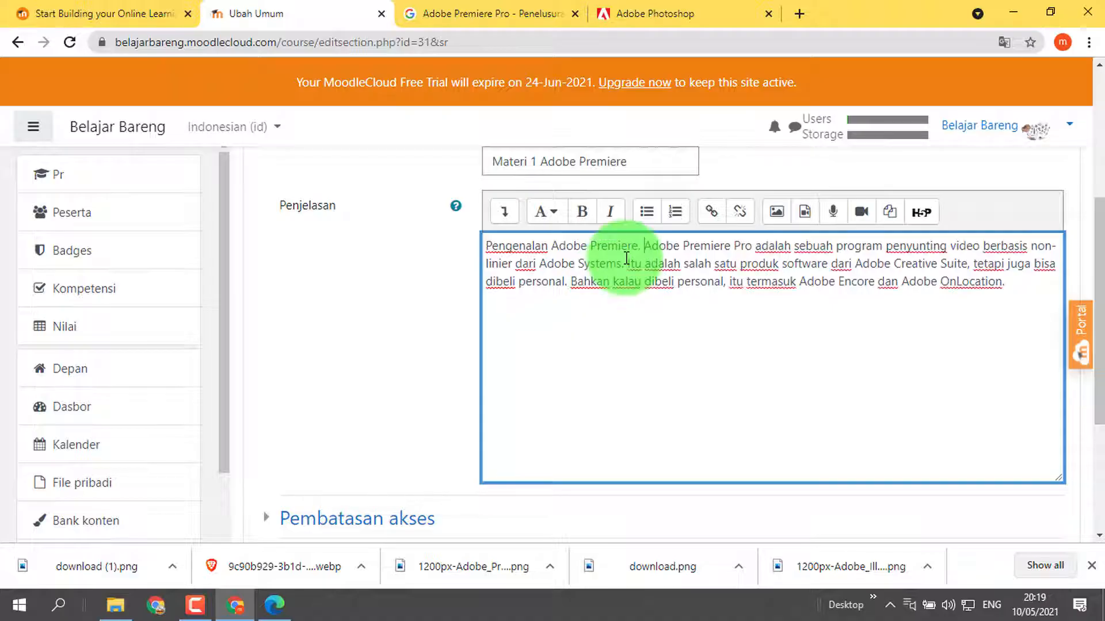
{"action": "key", "text": "Return"}
{"action": "scroll", "coordinate": [616, 281], "scroll_direction": "down", "scroll_amount": 4}
{"action": "scroll", "coordinate": [616, 296], "scroll_direction": "up", "scroll_amount": 5}
{"action": "scroll", "coordinate": [602, 372], "scroll_direction": "down", "scroll_amount": 5}
{"action": "left_click", "coordinate": [593, 347]}
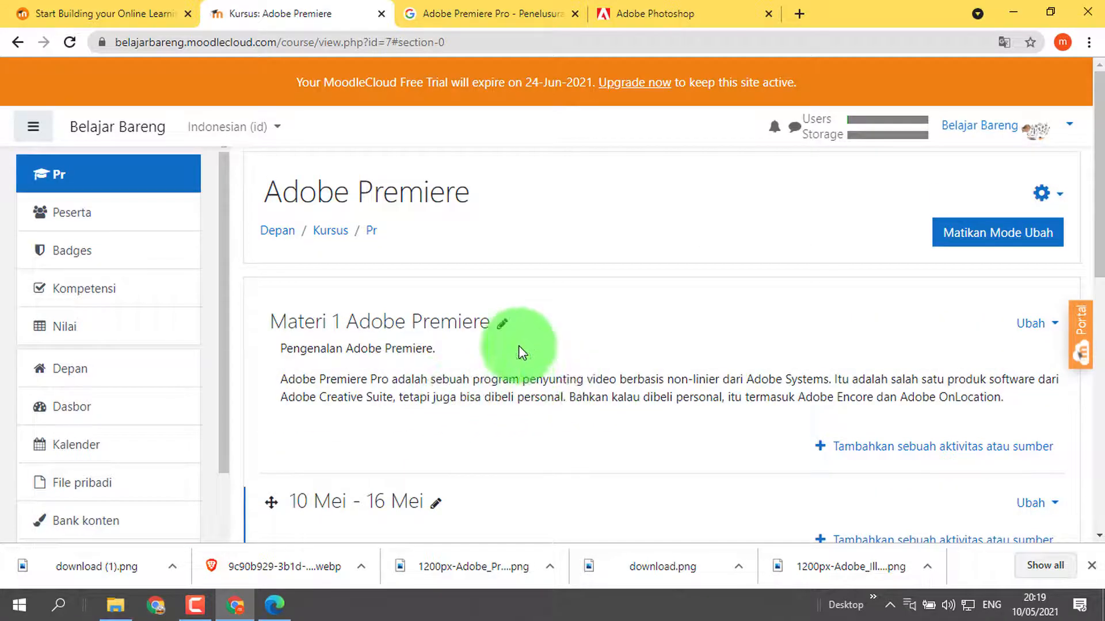
- Edit the Materi 1 Adobe Premiere section, delete the pasted second paragraph from its description, and save the changes
{"action": "left_click", "coordinate": [506, 325]}
{"action": "key", "text": "Escape"}
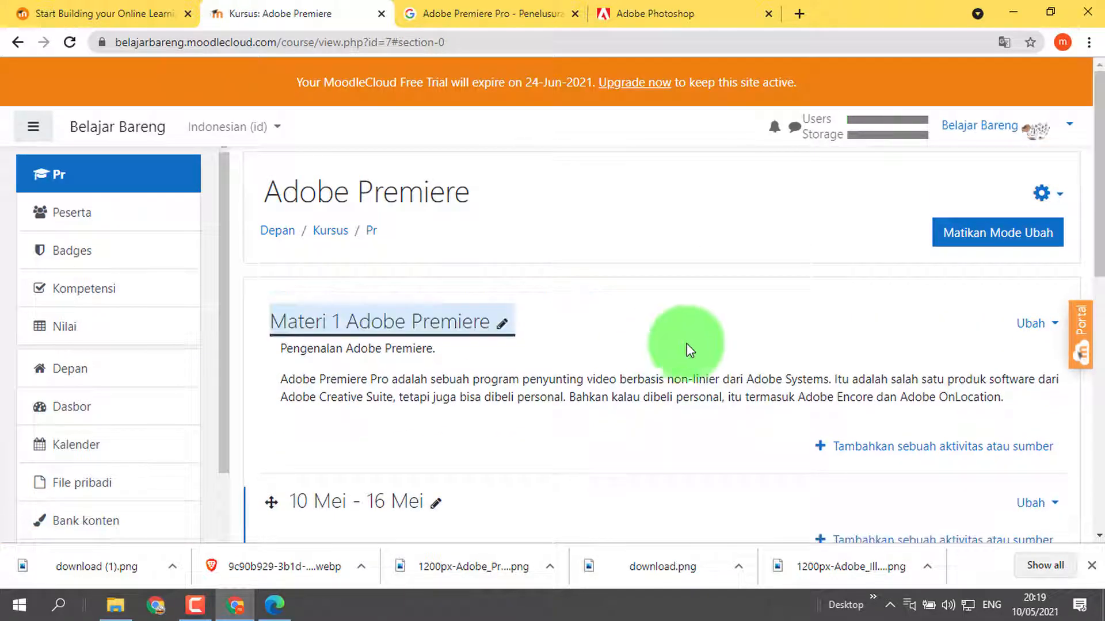
{"action": "left_click", "coordinate": [1035, 324]}
{"action": "left_click", "coordinate": [991, 355]}
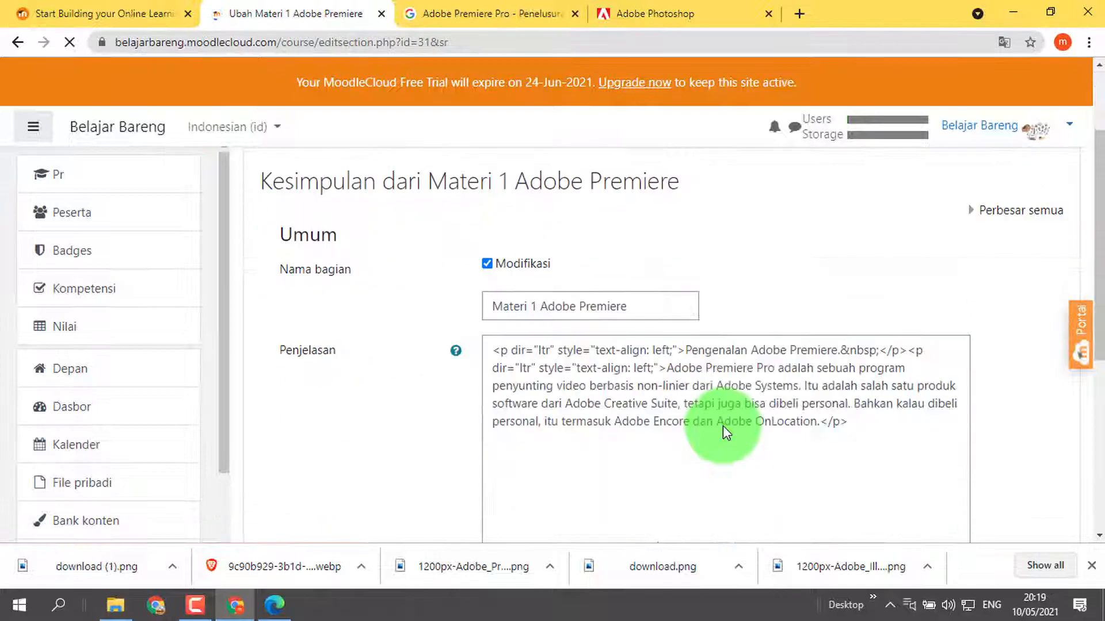
{"action": "scroll", "coordinate": [708, 403], "scroll_direction": "down", "scroll_amount": 4}
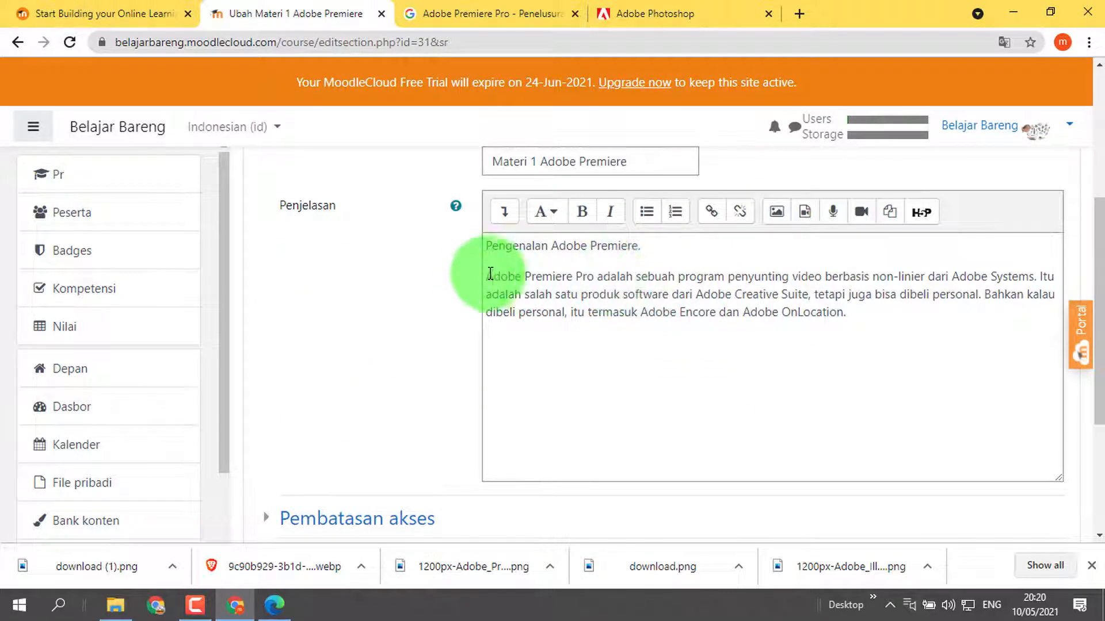
{"action": "left_click_drag", "start_coordinate": [485, 278], "coordinate": [932, 340]}
{"action": "key", "text": "BackSpace"}
{"action": "scroll", "coordinate": [824, 365], "scroll_direction": "down", "scroll_amount": 4}
{"action": "left_click", "coordinate": [566, 344]}
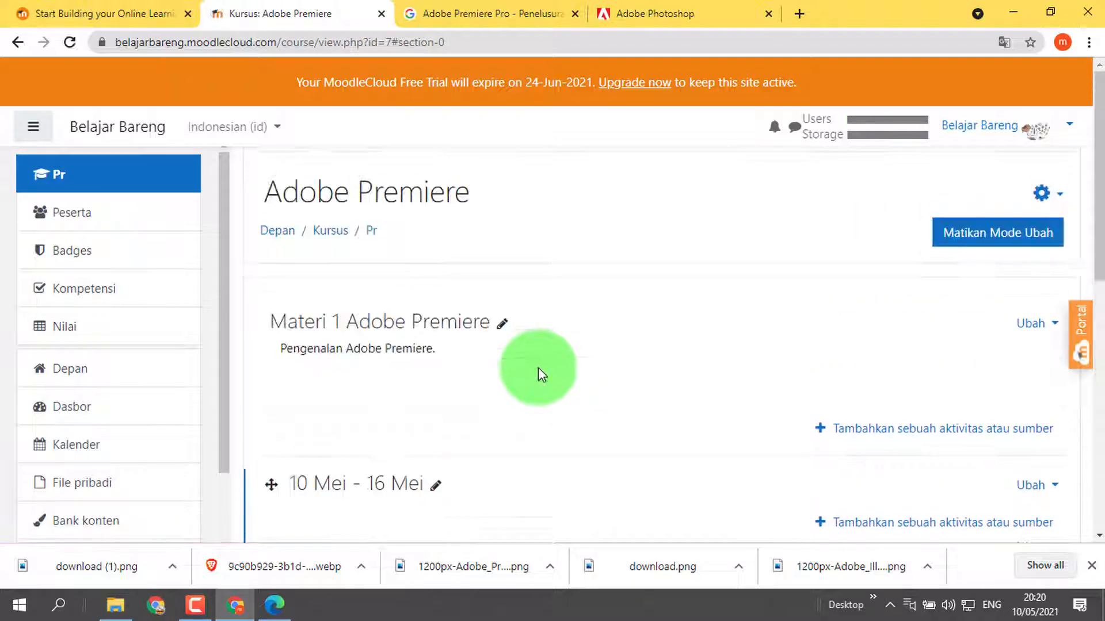
- Add a File resource to the Materi 1 section, named "Pengenalan Adobe Premiere" and described as "Silahkan download pdf dan pelajari."
{"action": "left_click", "coordinate": [829, 437]}
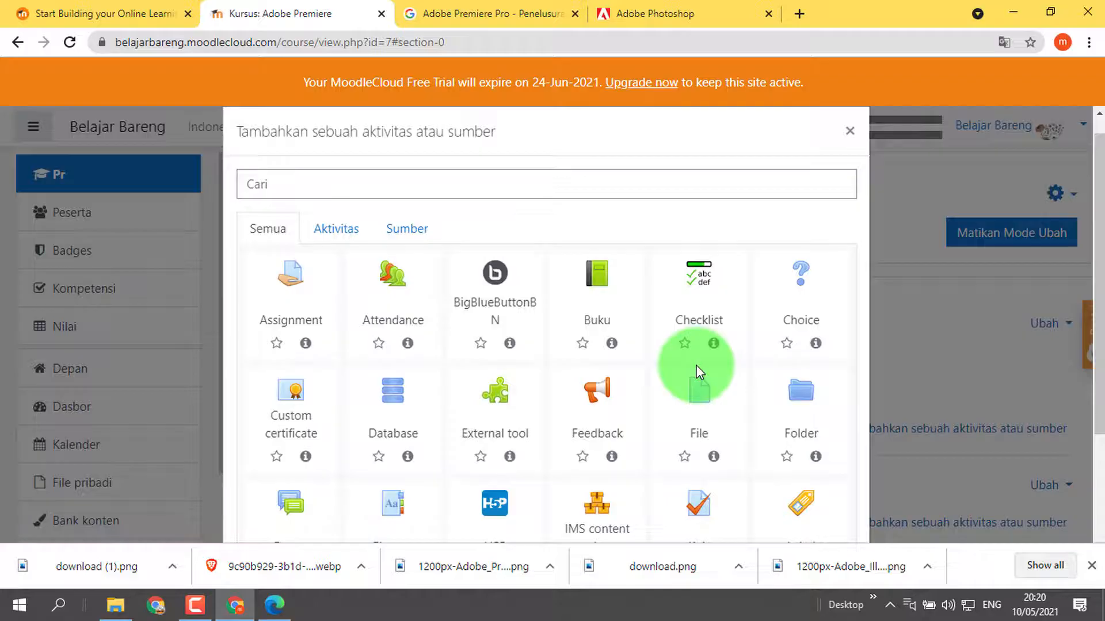
{"action": "scroll", "coordinate": [699, 371], "scroll_direction": "down", "scroll_amount": 4}
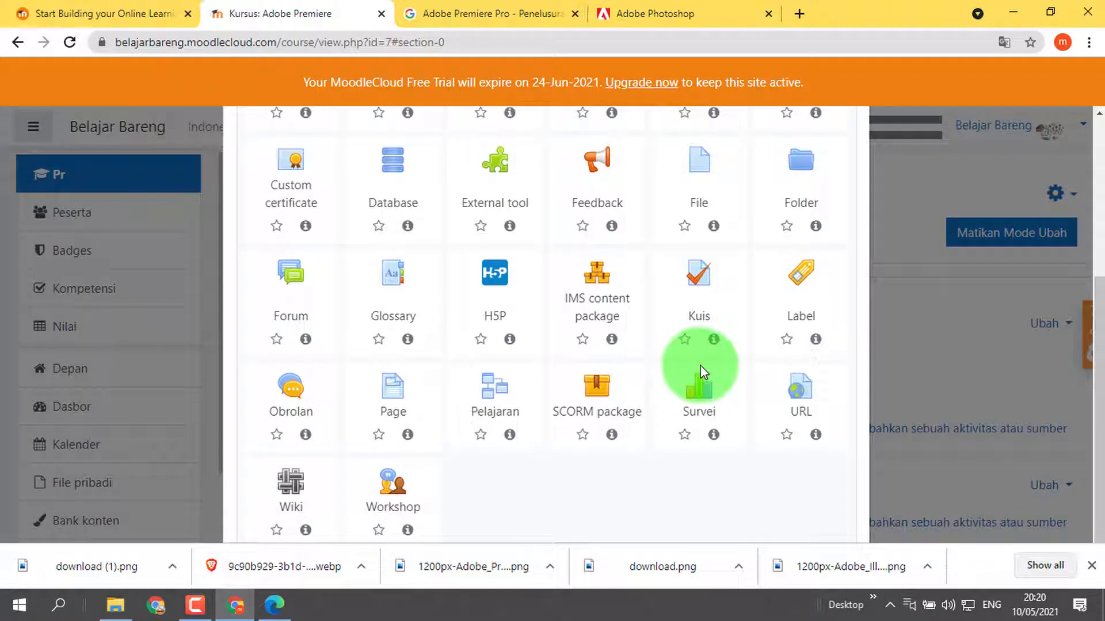
{"action": "scroll", "coordinate": [702, 371], "scroll_direction": "up", "scroll_amount": 5}
{"action": "left_click", "coordinate": [701, 426]}
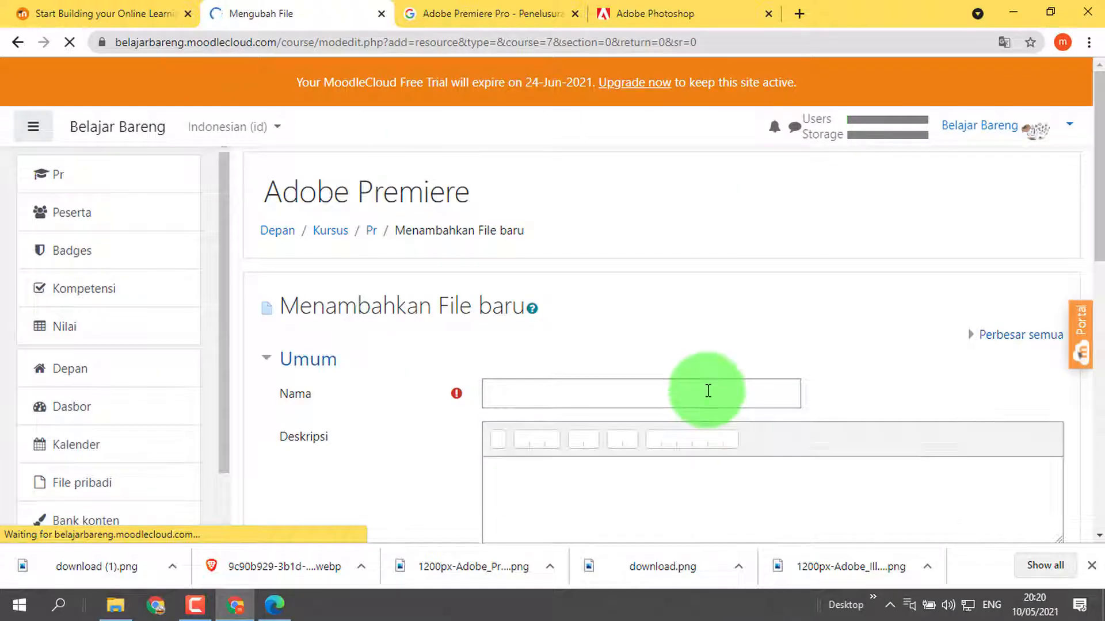
{"action": "left_click", "coordinate": [708, 391]}
{"action": "type", "text": "Pengela"}
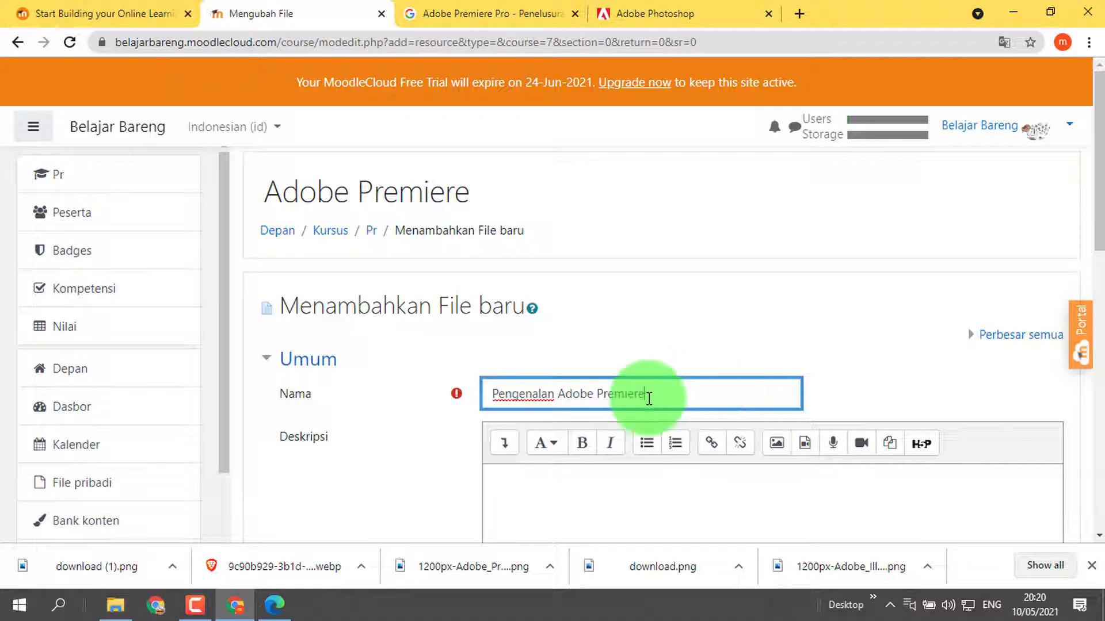
{"action": "left_click", "coordinate": [551, 477]}
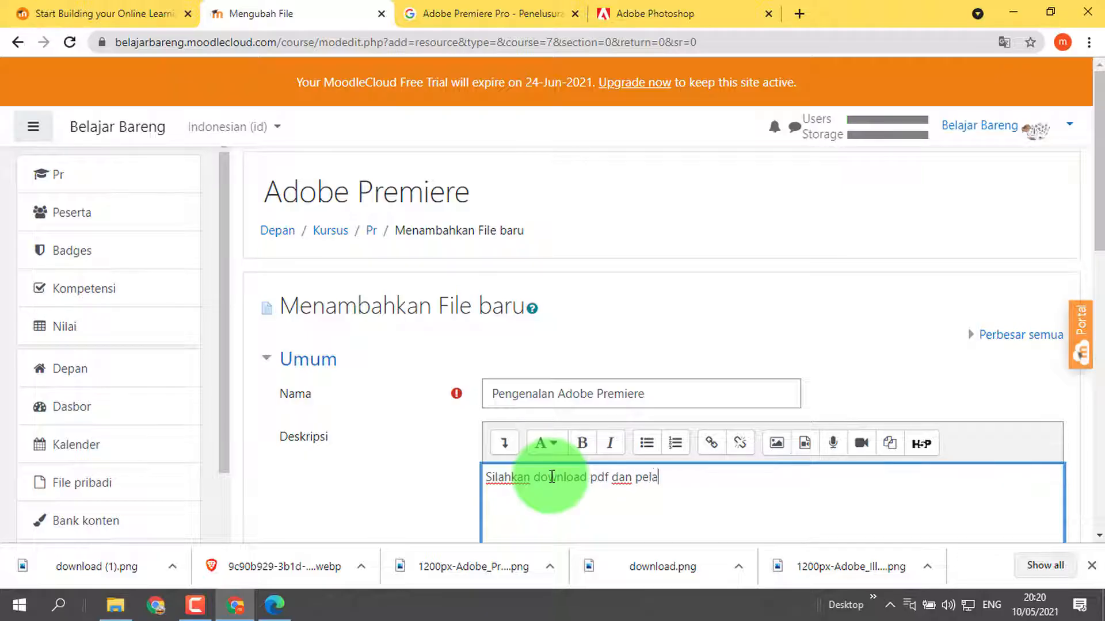
{"action": "scroll", "coordinate": [575, 469], "scroll_direction": "down", "scroll_amount": 5}
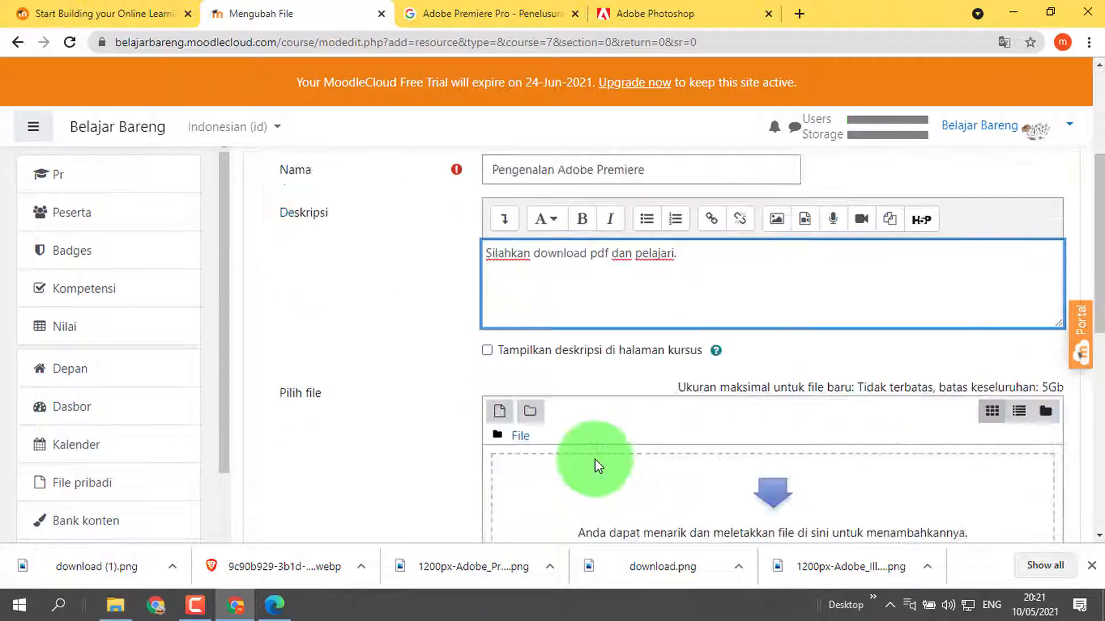
- Search Google for "Adobe Premiere Pro pdf" and download premiere.pdf from the results
{"action": "left_click", "coordinate": [538, 12]}
{"action": "left_click", "coordinate": [323, 99]}
{"action": "type", "text": "pdf"}
{"action": "key", "text": "Return"}
{"action": "scroll", "coordinate": [365, 362], "scroll_direction": "down", "scroll_amount": 8}
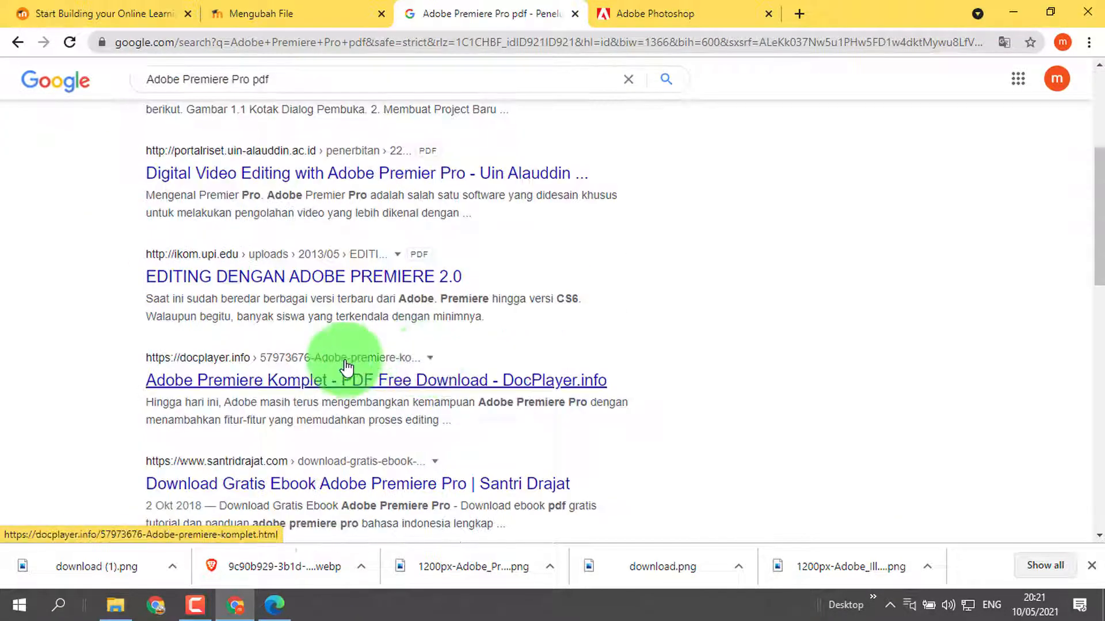
{"action": "left_click", "coordinate": [347, 317]}
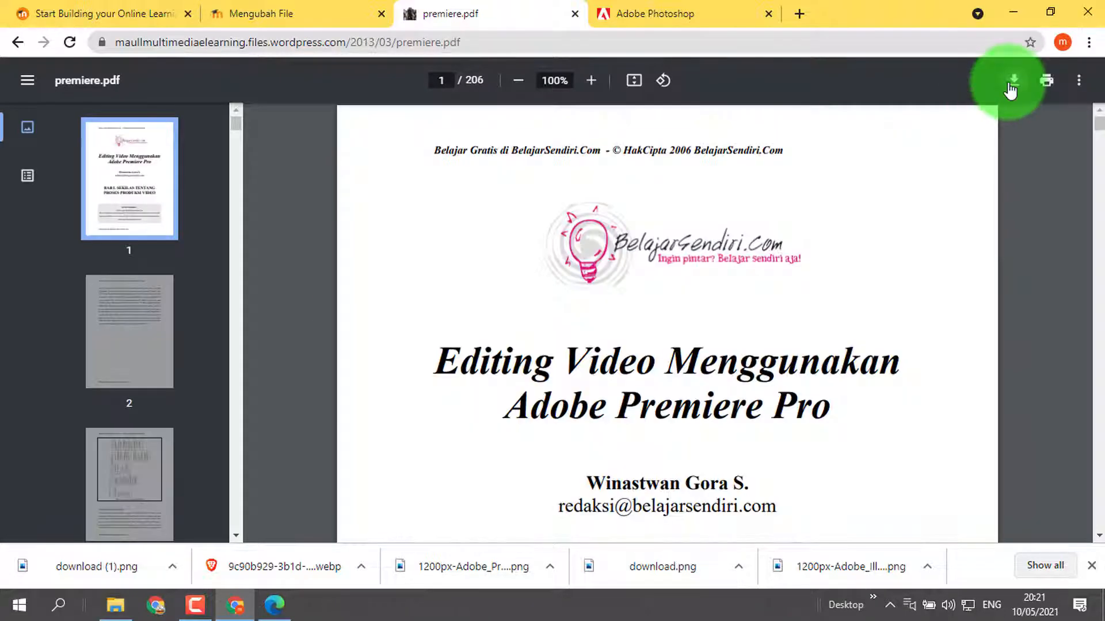
{"action": "left_click", "coordinate": [1010, 82]}
{"action": "left_click", "coordinate": [670, 481]}
- Back in the File resource form, open the file upload, rename premiere.pdf to adobe premiere.pdf, and choose it
{"action": "left_click", "coordinate": [271, 8]}
{"action": "left_click", "coordinate": [771, 488]}
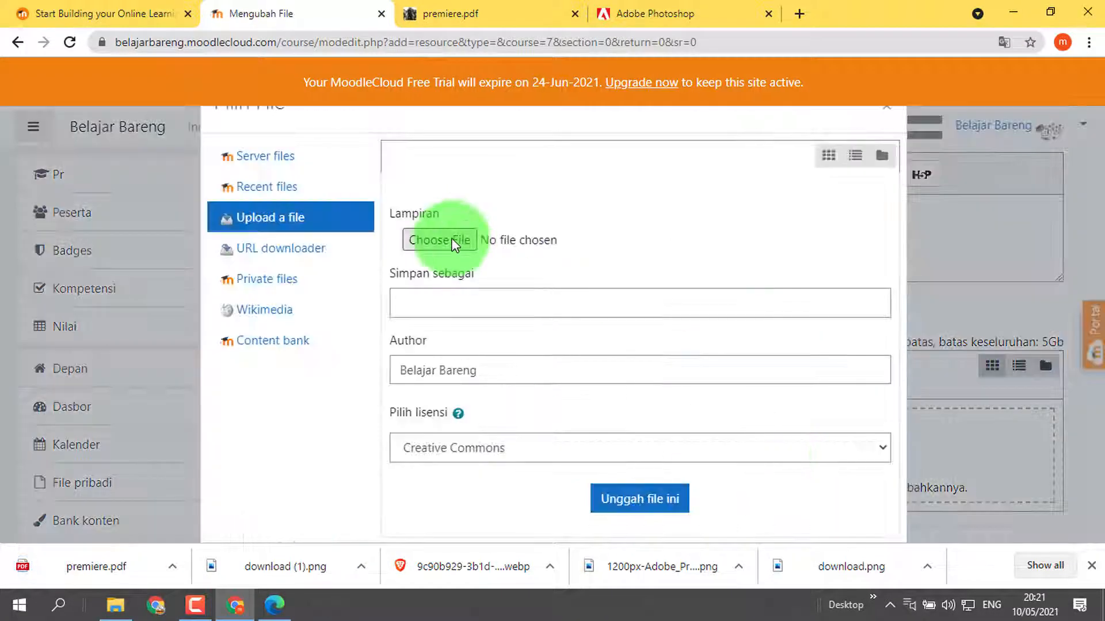
{"action": "left_click", "coordinate": [434, 239]}
{"action": "left_click", "coordinate": [627, 311]}
{"action": "right_click", "coordinate": [627, 310]}
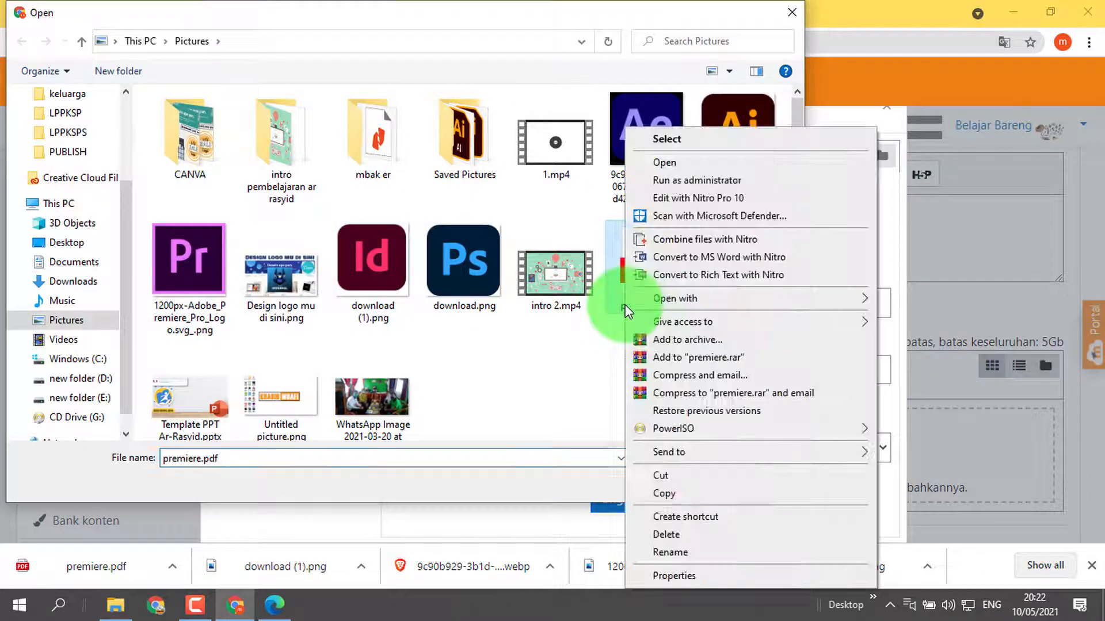
{"action": "left_click", "coordinate": [697, 548]}
{"action": "key", "text": "Home"}
{"action": "type", "text": "adobe"}
{"action": "left_click", "coordinate": [668, 294]}
{"action": "left_click", "coordinate": [676, 485]}
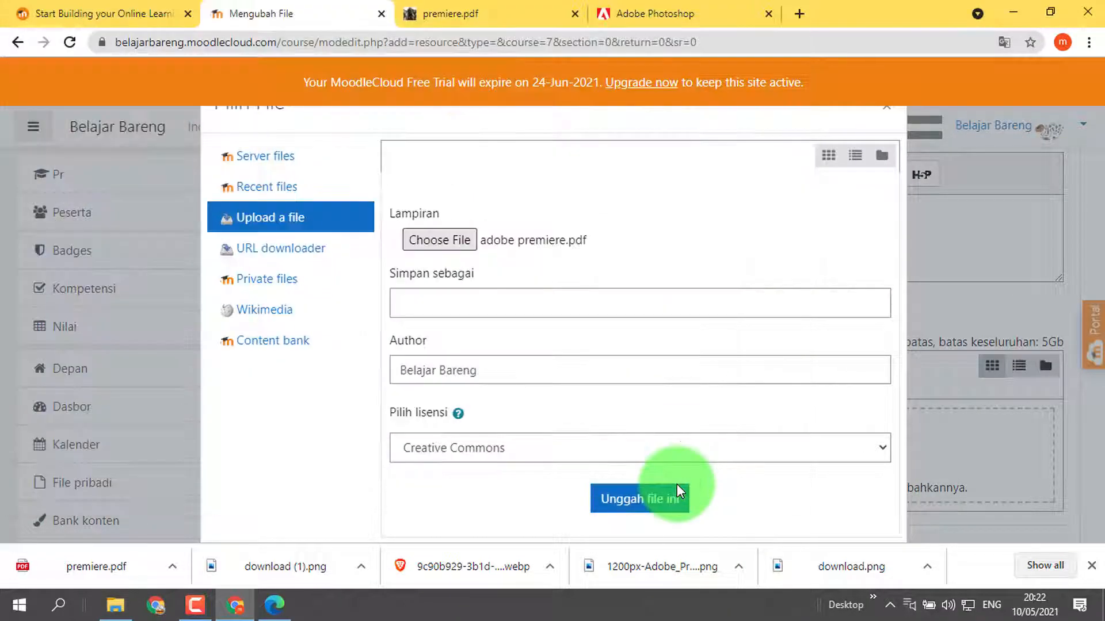
- Upload the PDF with an Adobe Premiere save-as name and a replaced author, and save the File resource back to the course
{"action": "left_click", "coordinate": [525, 310]}
{"action": "left_click", "coordinate": [489, 369]}
{"action": "left_click_drag", "start_coordinate": [486, 373], "coordinate": [342, 380]}
{"action": "type", "text": "a"}
{"action": "left_click", "coordinate": [489, 462]}
{"action": "left_click", "coordinate": [635, 499]}
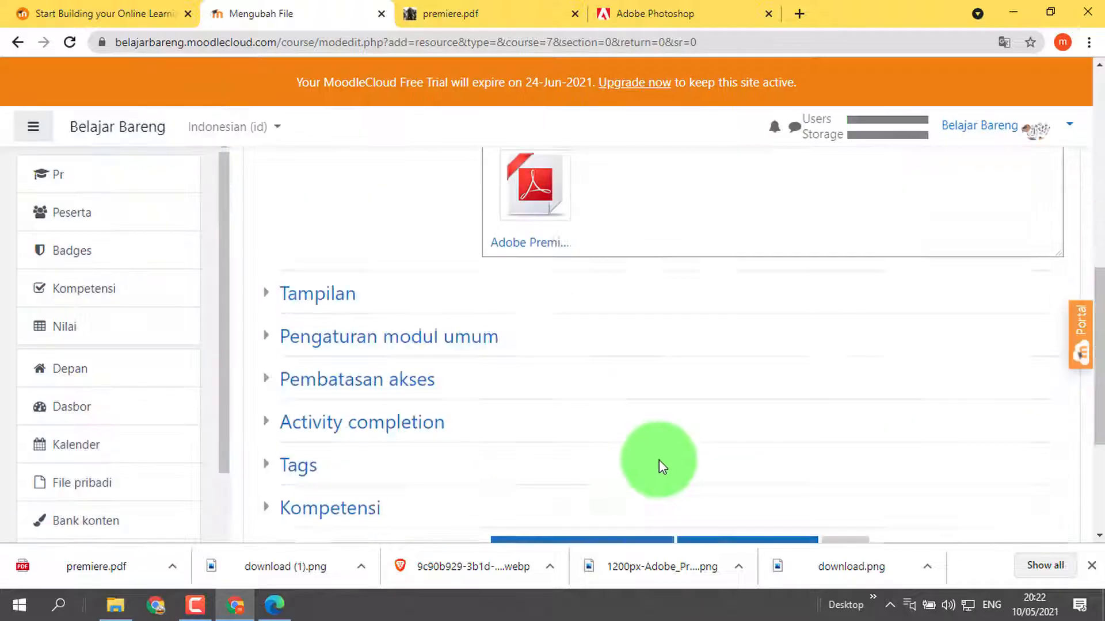
{"action": "scroll", "coordinate": [658, 462], "scroll_direction": "down", "scroll_amount": 6}
{"action": "left_click", "coordinate": [593, 322]}
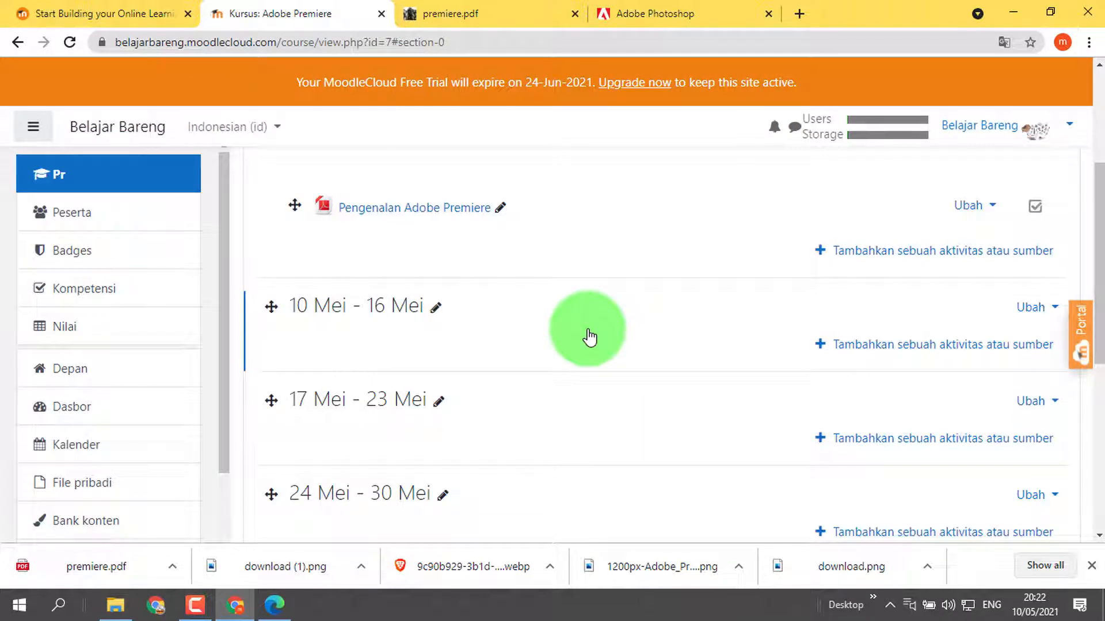
- Add an Attendance activity to the Materi 1 section named "Kehadiran 1" with description "Isilah kehadiran anda", displayed on the course page
{"action": "scroll", "coordinate": [589, 337], "scroll_direction": "down", "scroll_amount": 1}
{"action": "left_click", "coordinate": [845, 198]}
{"action": "left_click", "coordinate": [368, 276]}
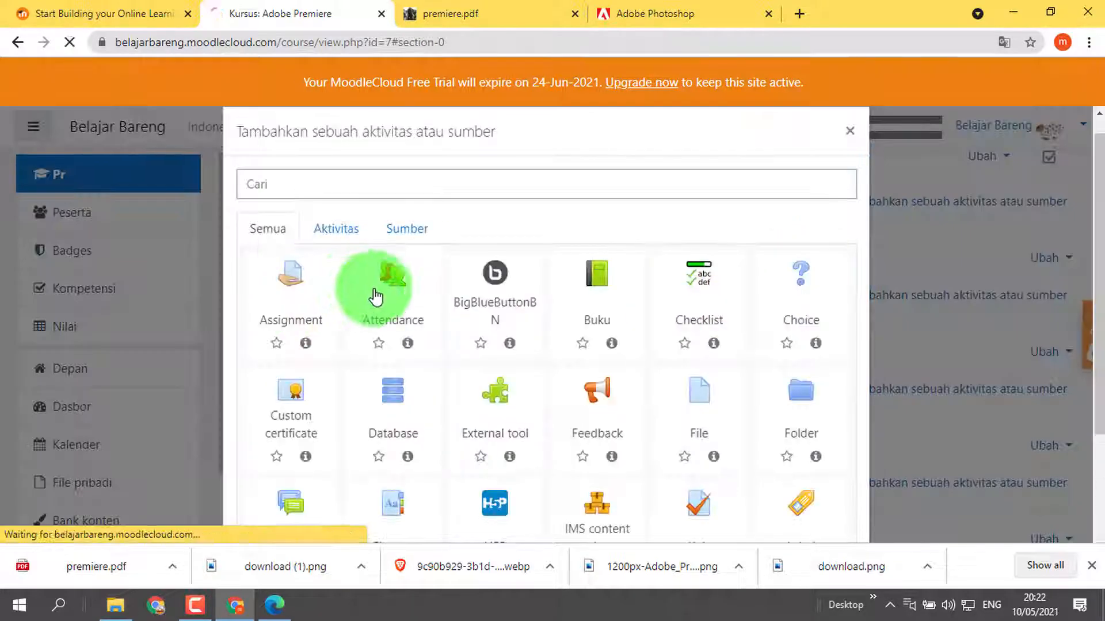
{"action": "type", "text": "Kehadiran 1"}
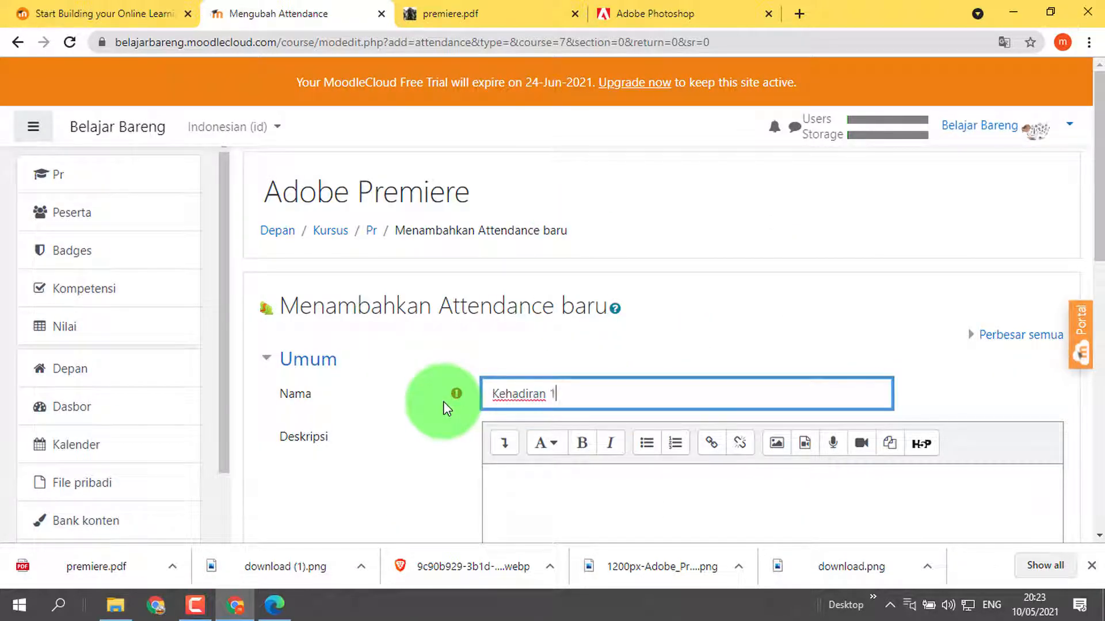
{"action": "left_click", "coordinate": [525, 483]}
{"action": "type", "text": "Isilah kehadiran anda"}
{"action": "scroll", "coordinate": [523, 387], "scroll_direction": "down", "scroll_amount": 5}
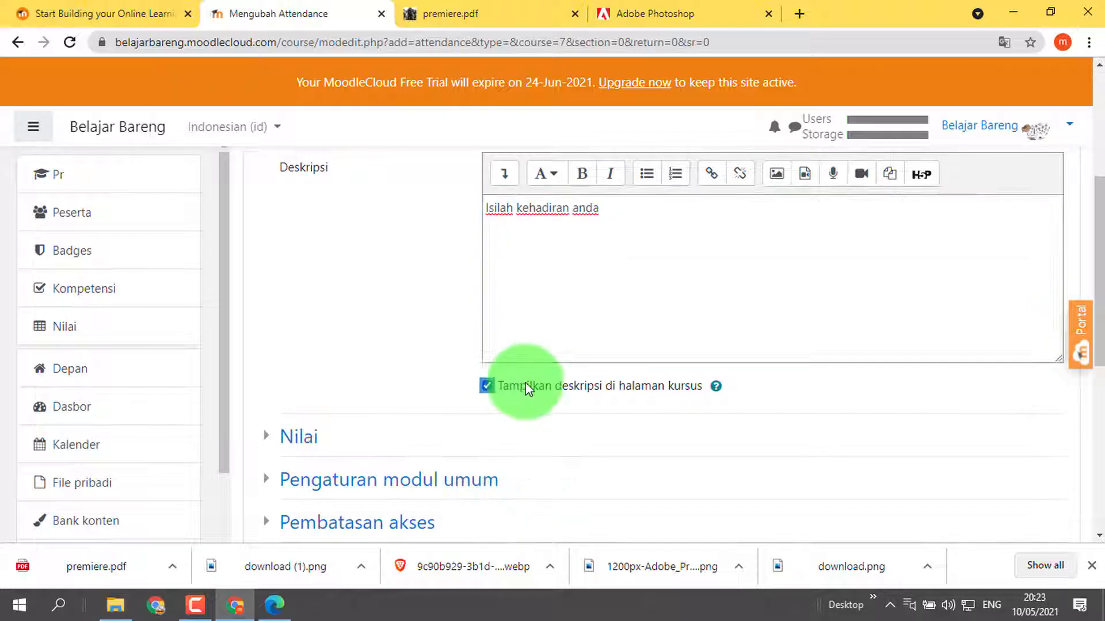
{"action": "scroll", "coordinate": [457, 433], "scroll_direction": "up", "scroll_amount": 5}
{"action": "scroll", "coordinate": [412, 446], "scroll_direction": "down", "scroll_amount": 5}
- Add a date access restriction to the Kehadiran 1 attendance so students must match from 10 Mei 2021, 09:00
{"action": "scroll", "coordinate": [413, 446], "scroll_direction": "down", "scroll_amount": 5}
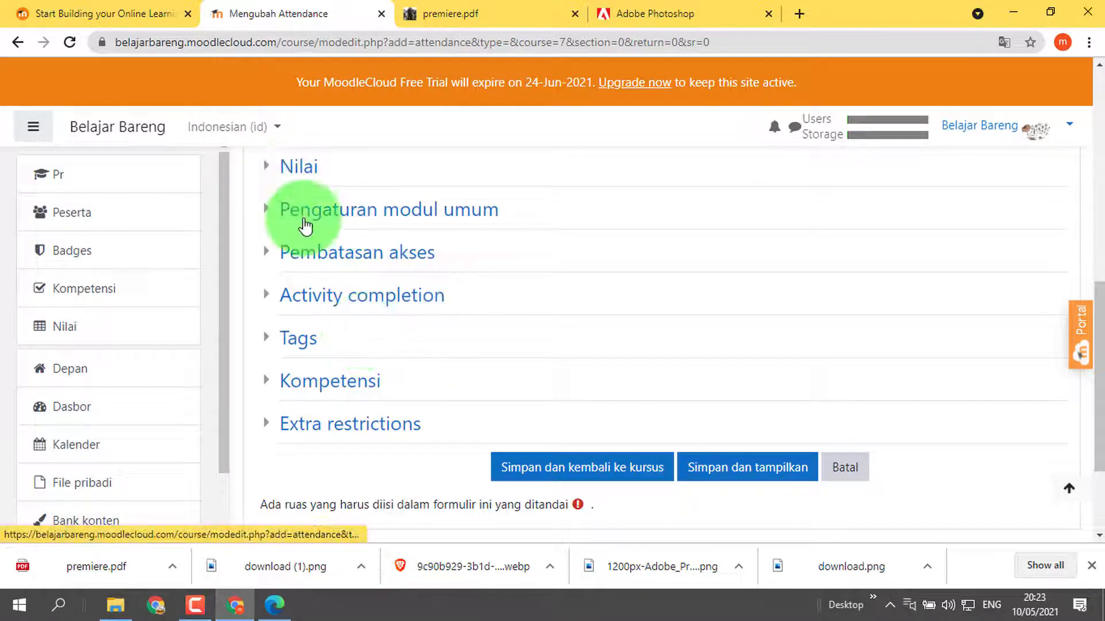
{"action": "left_click", "coordinate": [346, 251]}
{"action": "left_click", "coordinate": [529, 331]}
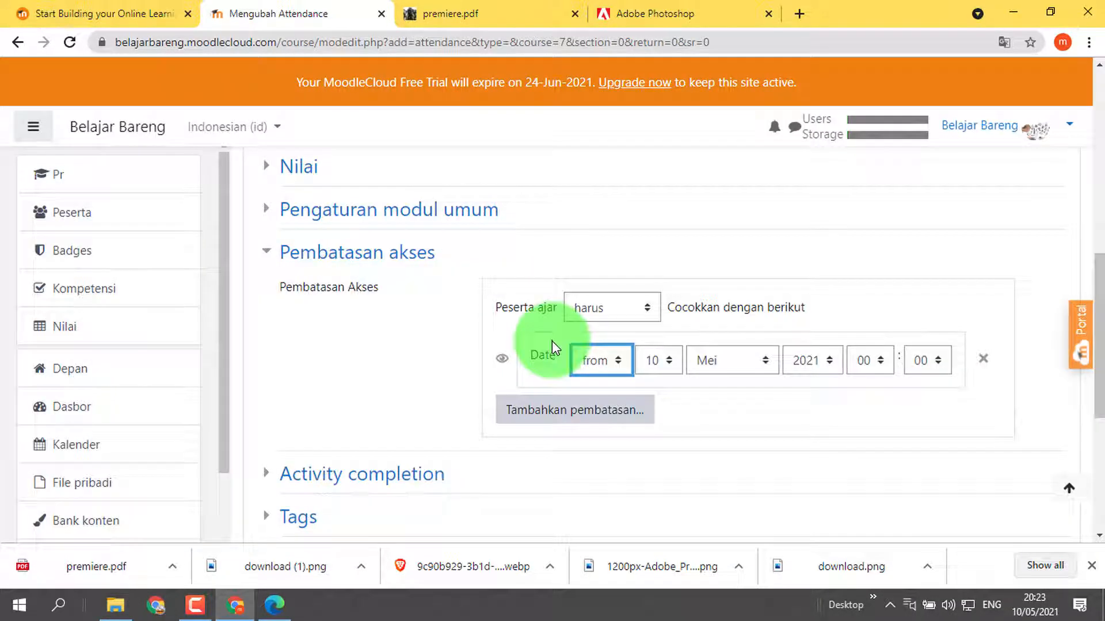
{"action": "left_click", "coordinate": [644, 309]}
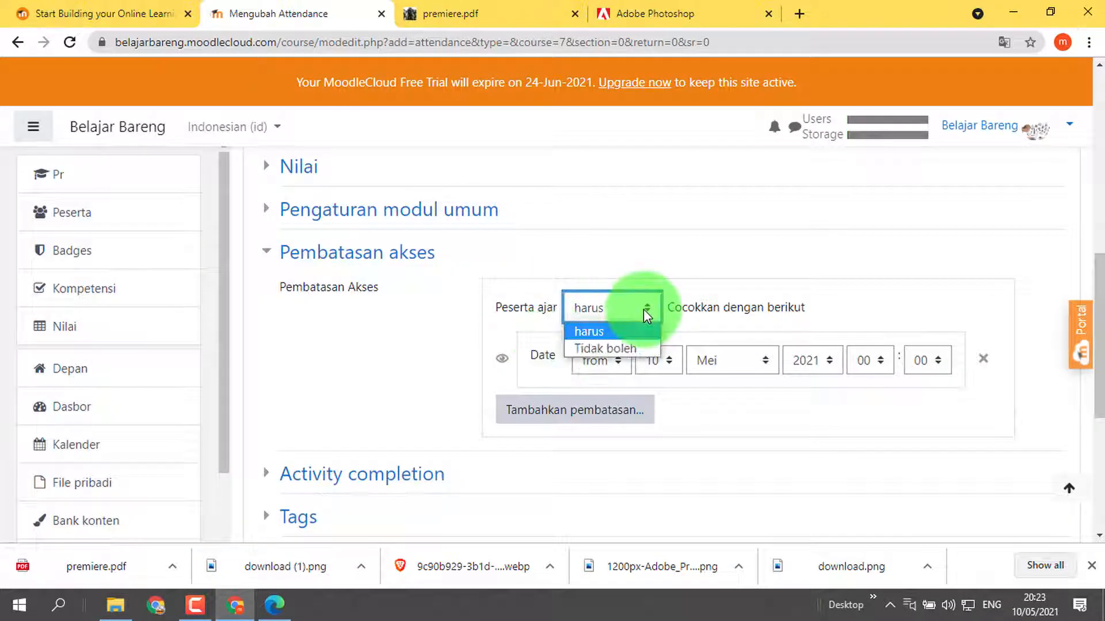
{"action": "left_click", "coordinate": [643, 309]}
{"action": "left_click", "coordinate": [615, 361]}
{"action": "left_click", "coordinate": [610, 385]}
{"action": "left_click", "coordinate": [661, 357]}
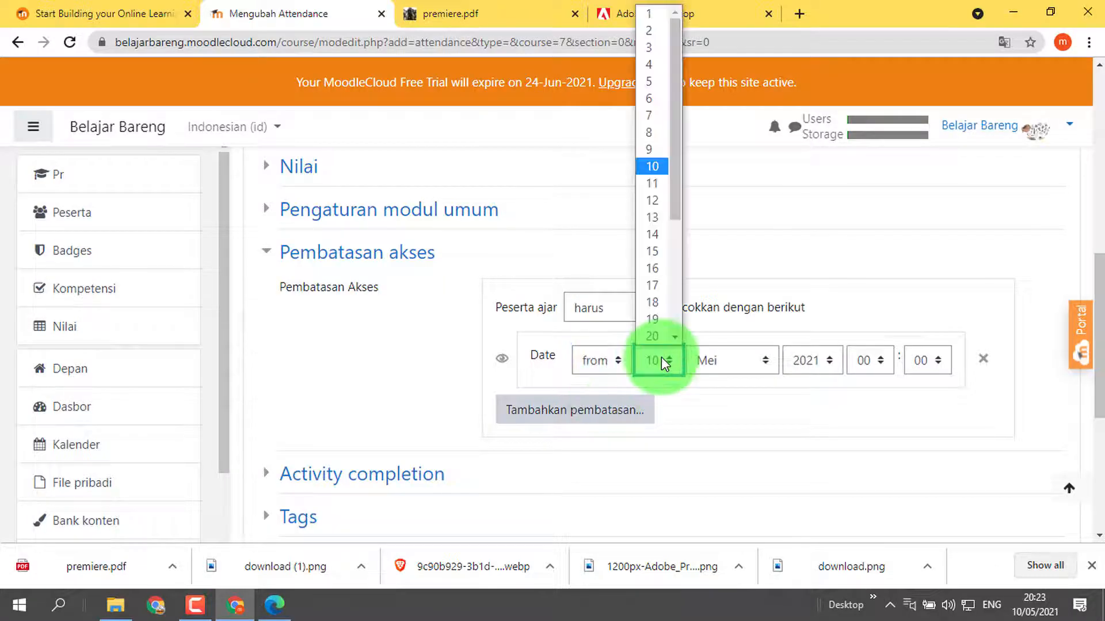
{"action": "left_click", "coordinate": [881, 357]}
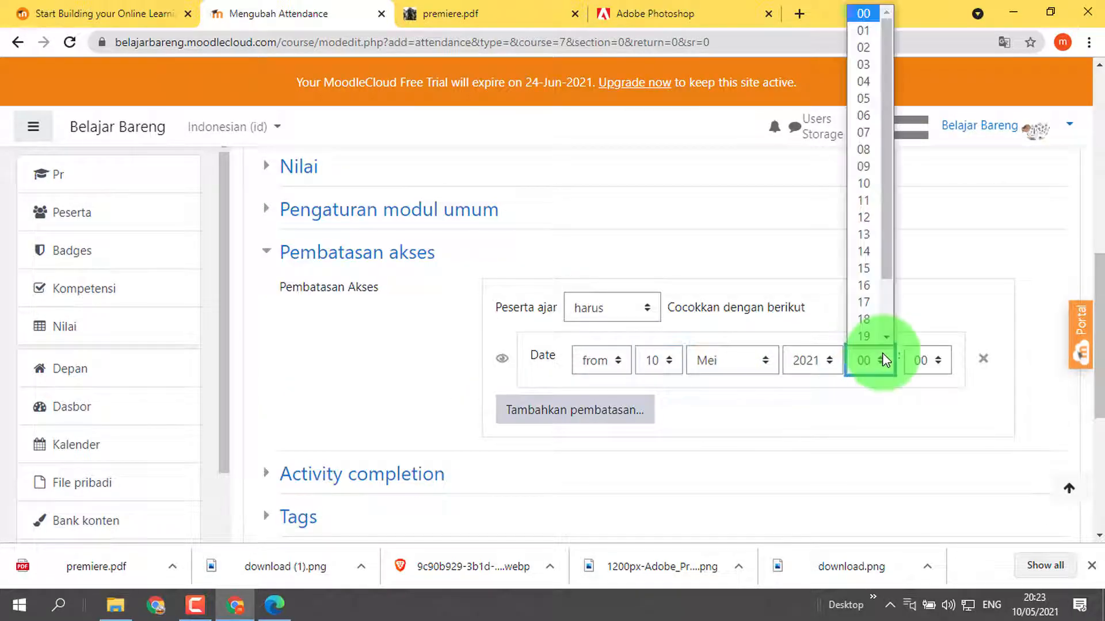
{"action": "left_click", "coordinate": [929, 359]}
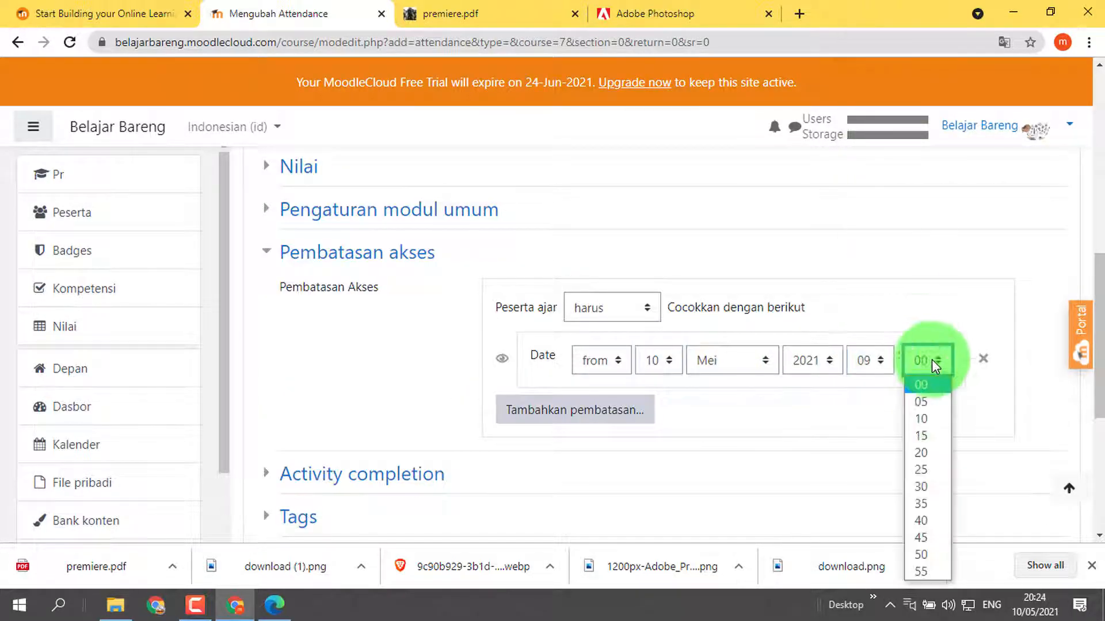
- Keep the date condition's direction as "from" and save the attendance activity back to the course
{"action": "scroll", "coordinate": [917, 437], "scroll_direction": "up", "scroll_amount": 1}
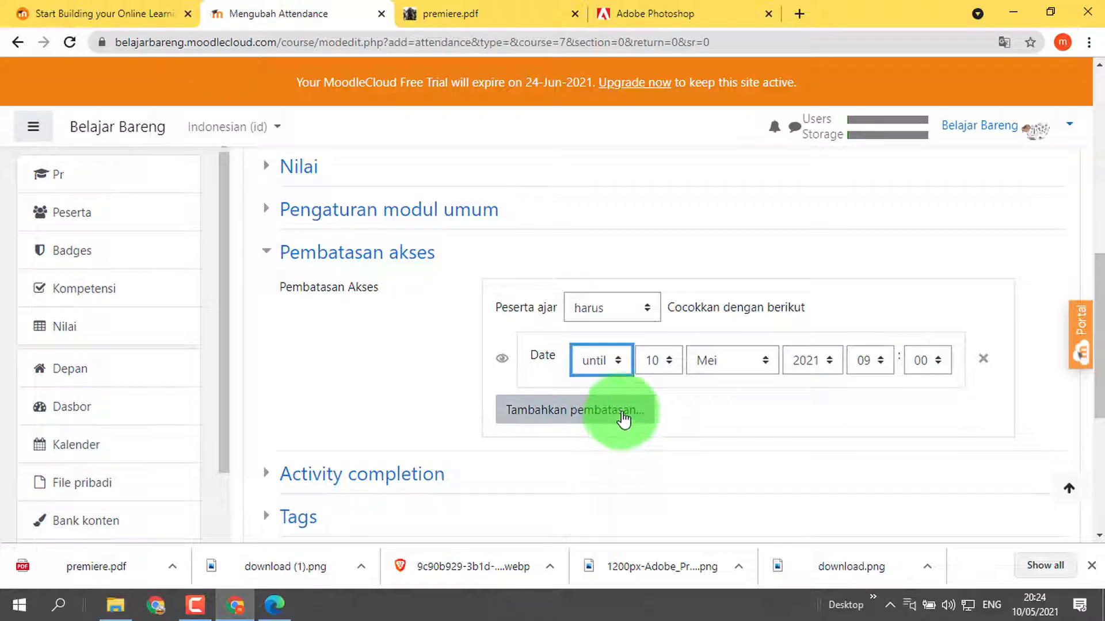
{"action": "left_click", "coordinate": [625, 414]}
{"action": "left_click", "coordinate": [465, 232]}
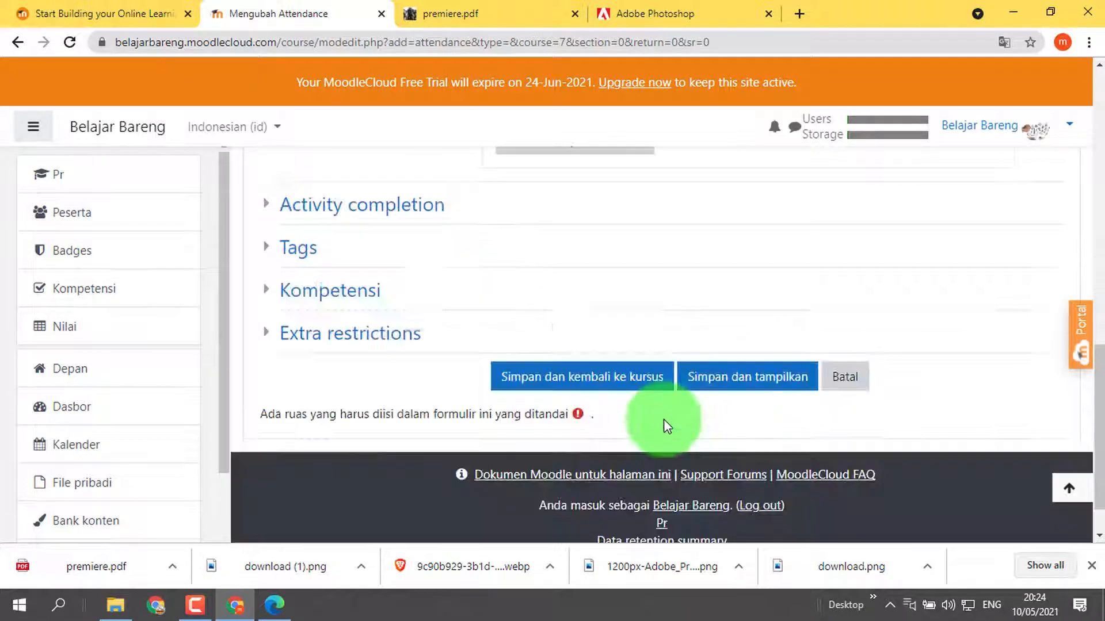
{"action": "scroll", "coordinate": [633, 403], "scroll_direction": "down", "scroll_amount": 4}
{"action": "left_click", "coordinate": [586, 383]}
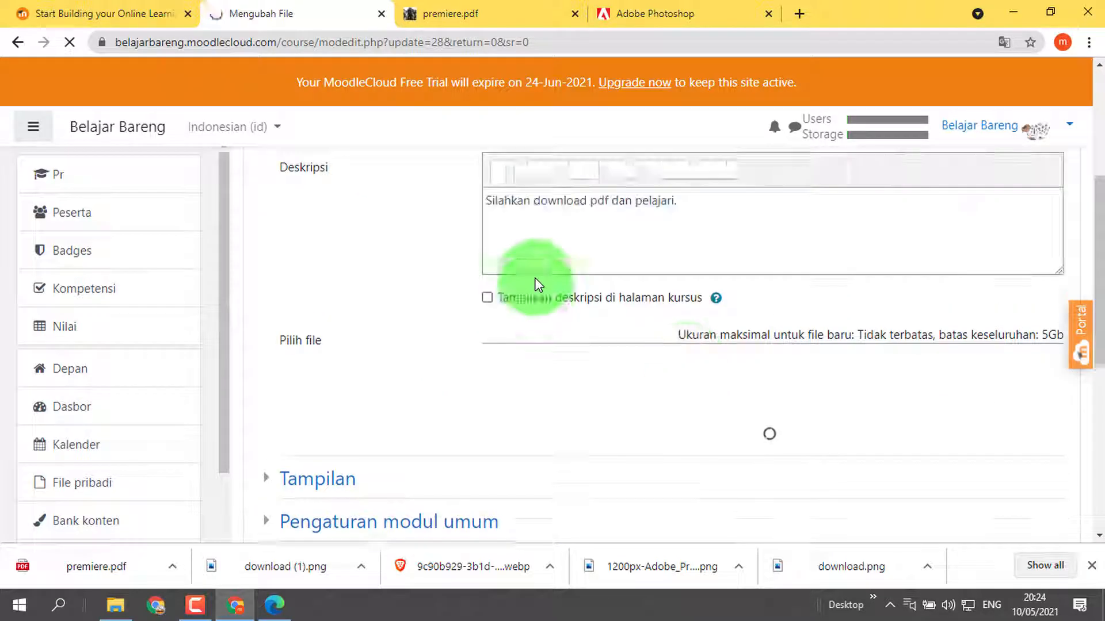
- Add an Assignment activity to the Materi 1 Adobe Premiere section and name it "Tugas 1"
{"action": "scroll", "coordinate": [575, 305], "scroll_direction": "up", "scroll_amount": 5}
{"action": "left_click", "coordinate": [636, 336]}
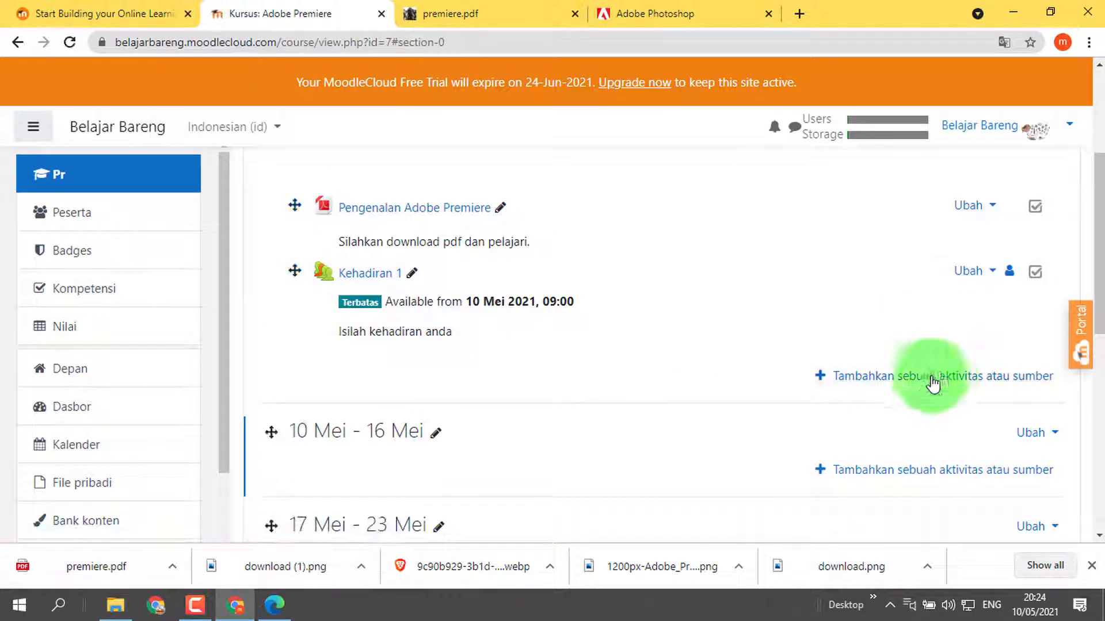
{"action": "left_click", "coordinate": [932, 383]}
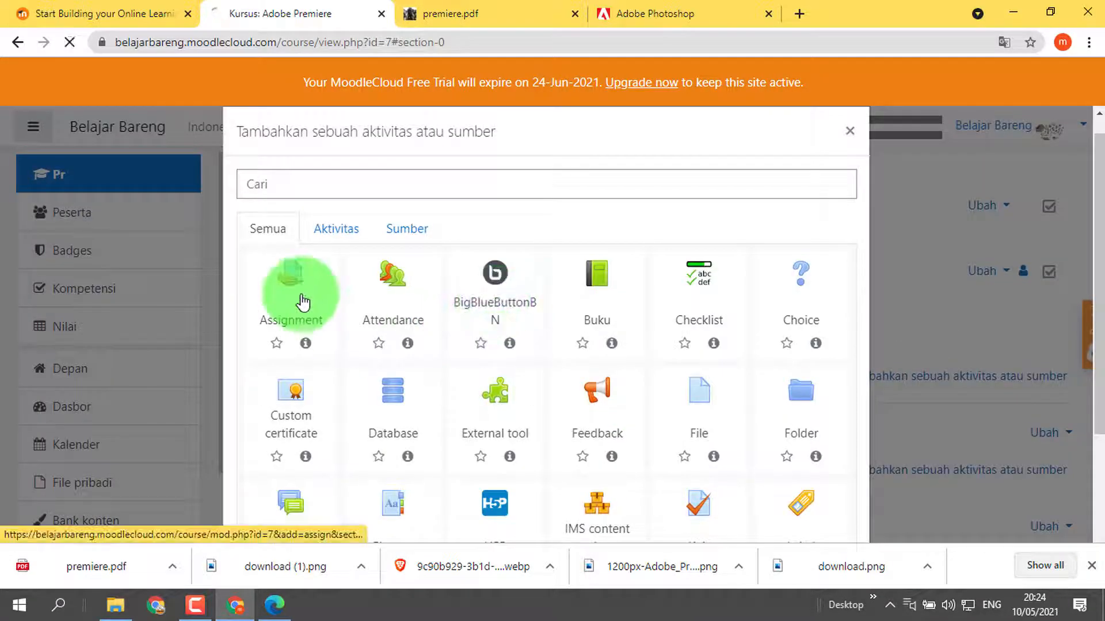
{"action": "left_click", "coordinate": [303, 303]}
{"action": "left_click", "coordinate": [622, 397]}
{"action": "type", "text": "Tugas 1"}
- Describe the assignment as "Buatlah video intro dengan durasi 15 detik" and save it back to the course
{"action": "scroll", "coordinate": [763, 311], "scroll_direction": "down", "scroll_amount": 9}
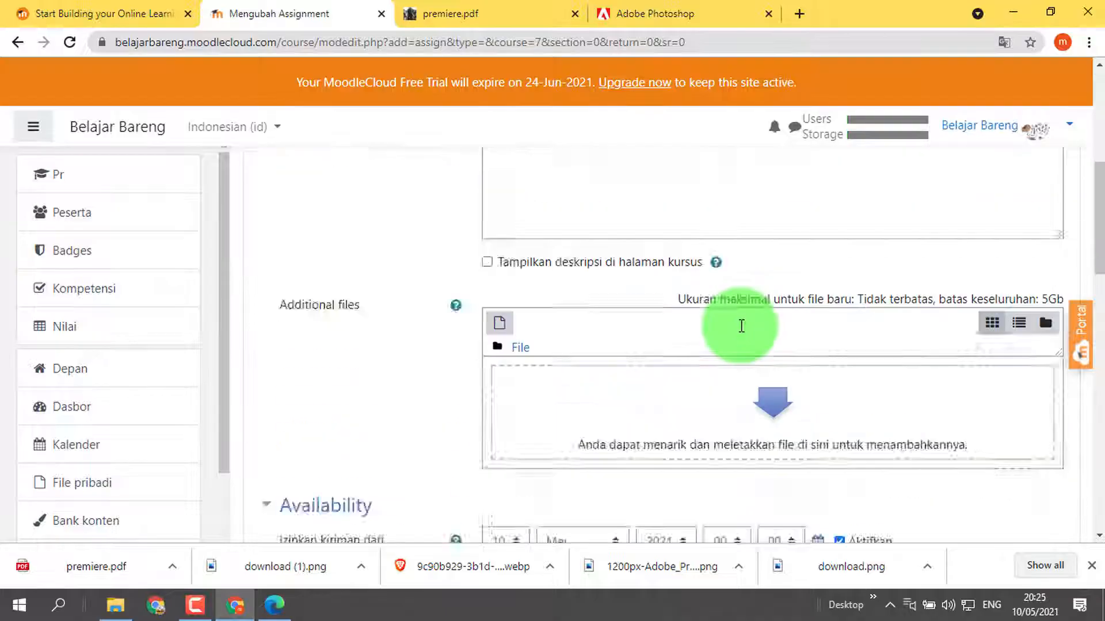
{"action": "scroll", "coordinate": [677, 332], "scroll_direction": "down", "scroll_amount": 6}
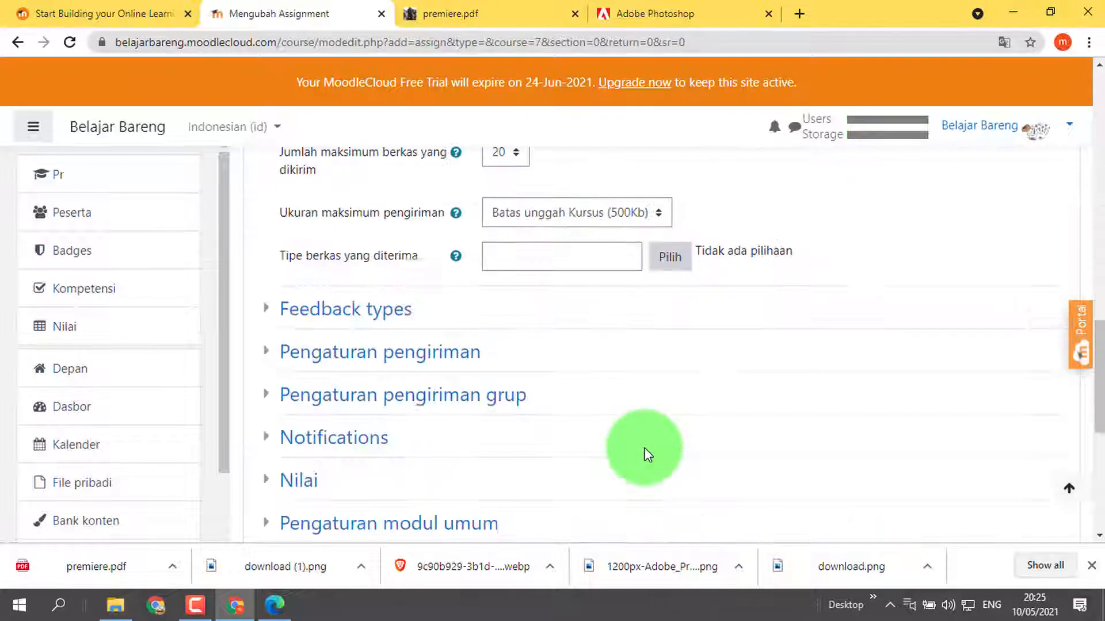
{"action": "scroll", "coordinate": [644, 450], "scroll_direction": "up", "scroll_amount": 15}
{"action": "left_click", "coordinate": [609, 472]}
{"action": "type", "text": "Buatlaha"}
{"action": "key", "text": "BackSpace"}
{"action": "key", "text": "BackSpace"}
{"action": "type", "text": "h video intro dengan durasi 15 detik"}
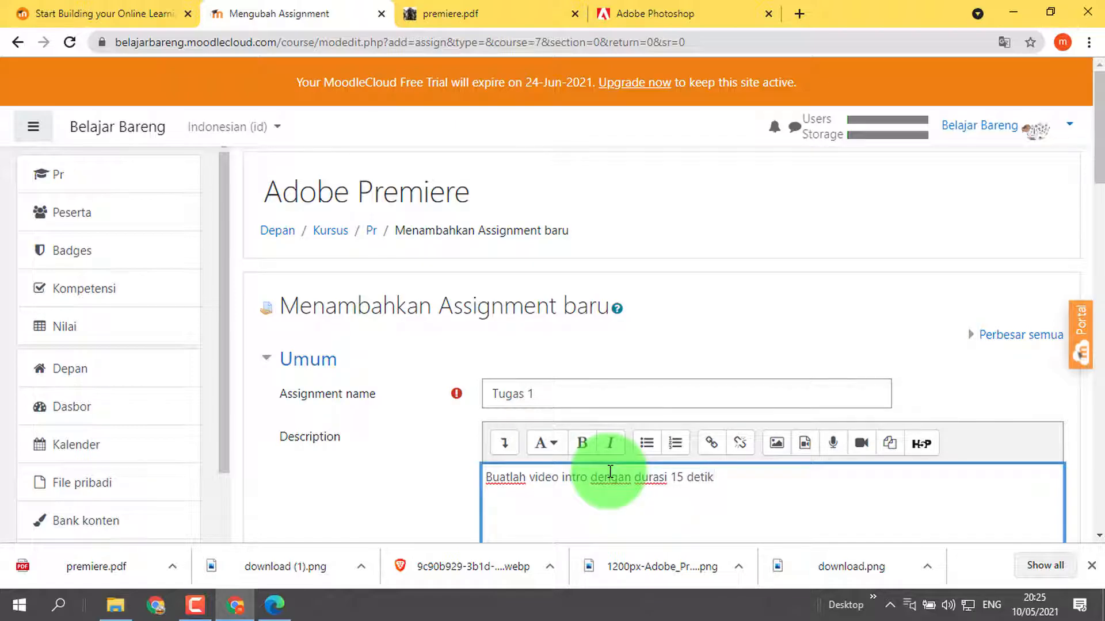
{"action": "scroll", "coordinate": [615, 472], "scroll_direction": "down", "scroll_amount": 10}
{"action": "scroll", "coordinate": [620, 475], "scroll_direction": "down", "scroll_amount": 10}
{"action": "left_click", "coordinate": [601, 321]}
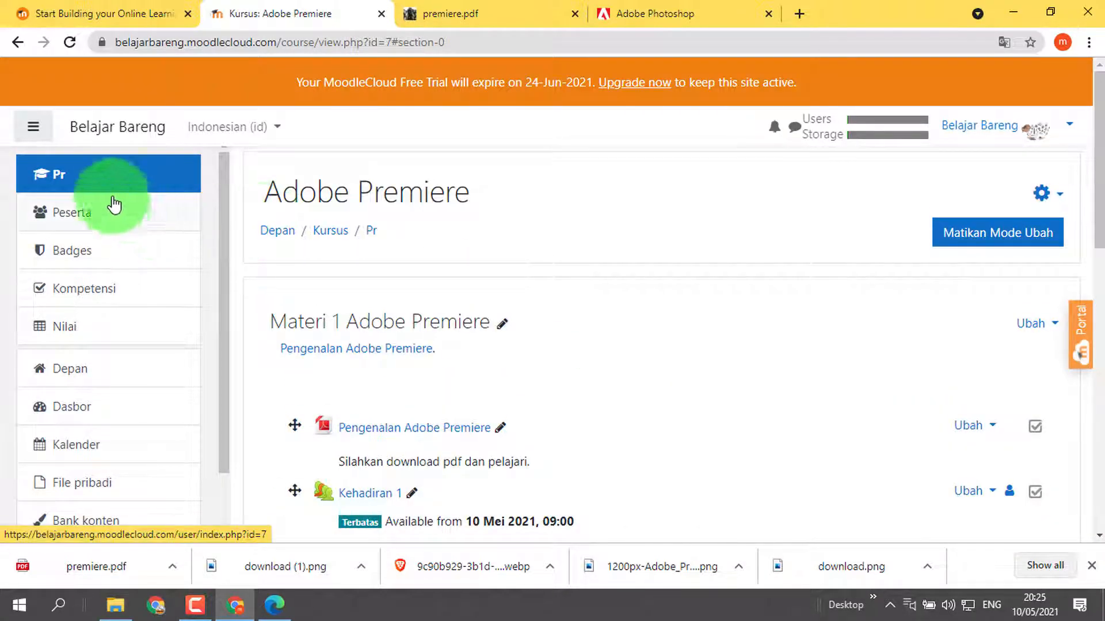
- Open the Belajar Bareng site front page and review the list of available courses
{"action": "left_click", "coordinate": [113, 143]}
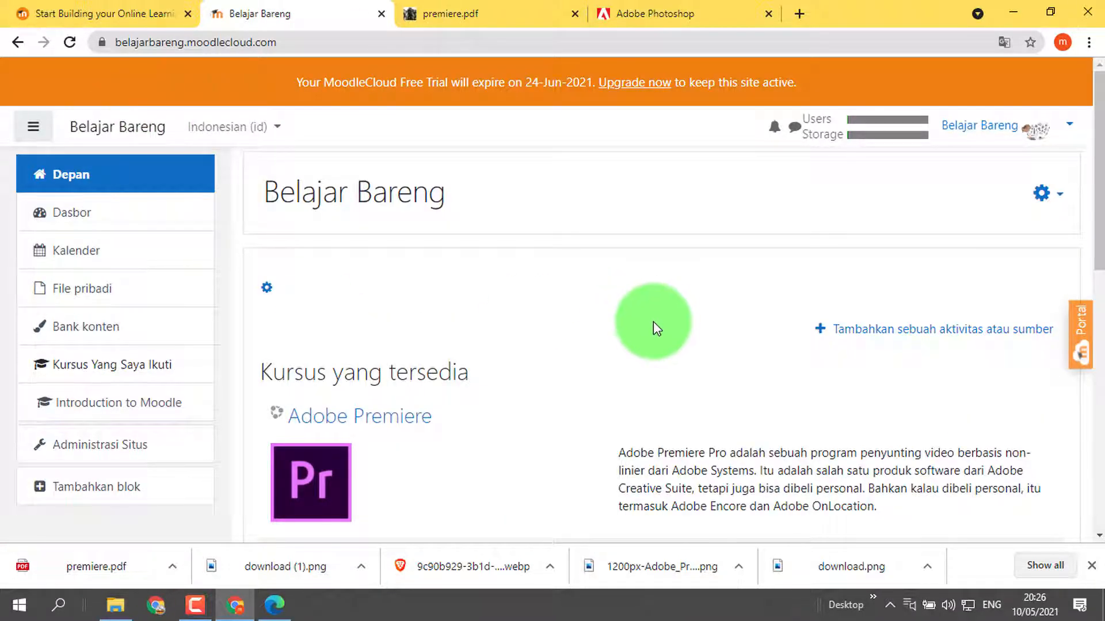
{"action": "scroll", "coordinate": [536, 336], "scroll_direction": "down", "scroll_amount": 10}
{"action": "scroll", "coordinate": [537, 336], "scroll_direction": "up", "scroll_amount": 5}
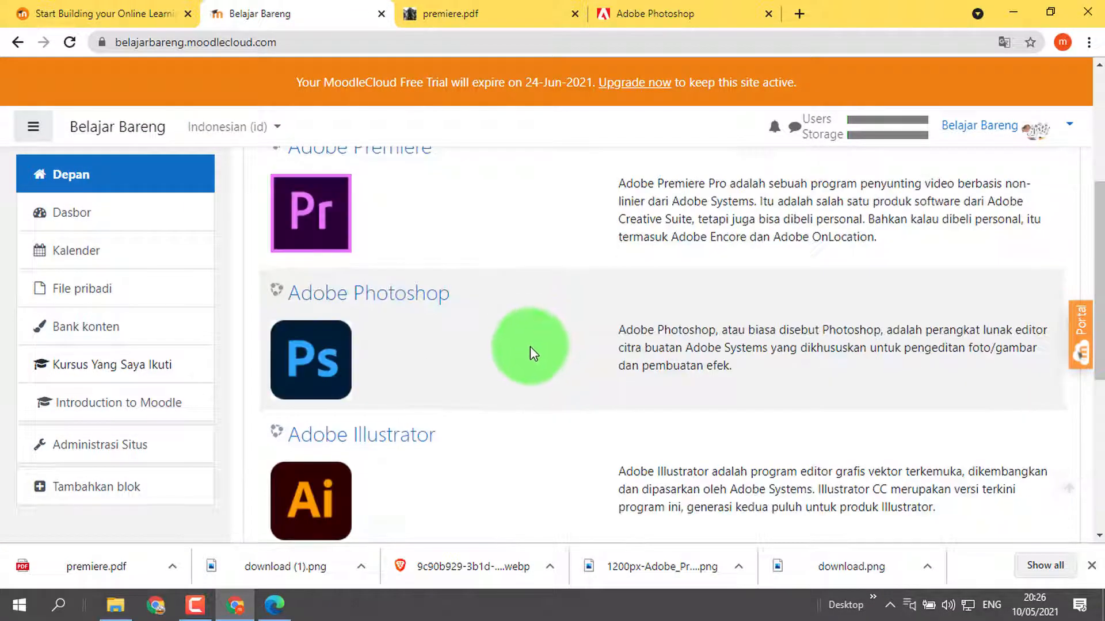
{"action": "scroll", "coordinate": [525, 352], "scroll_direction": "down", "scroll_amount": 5}
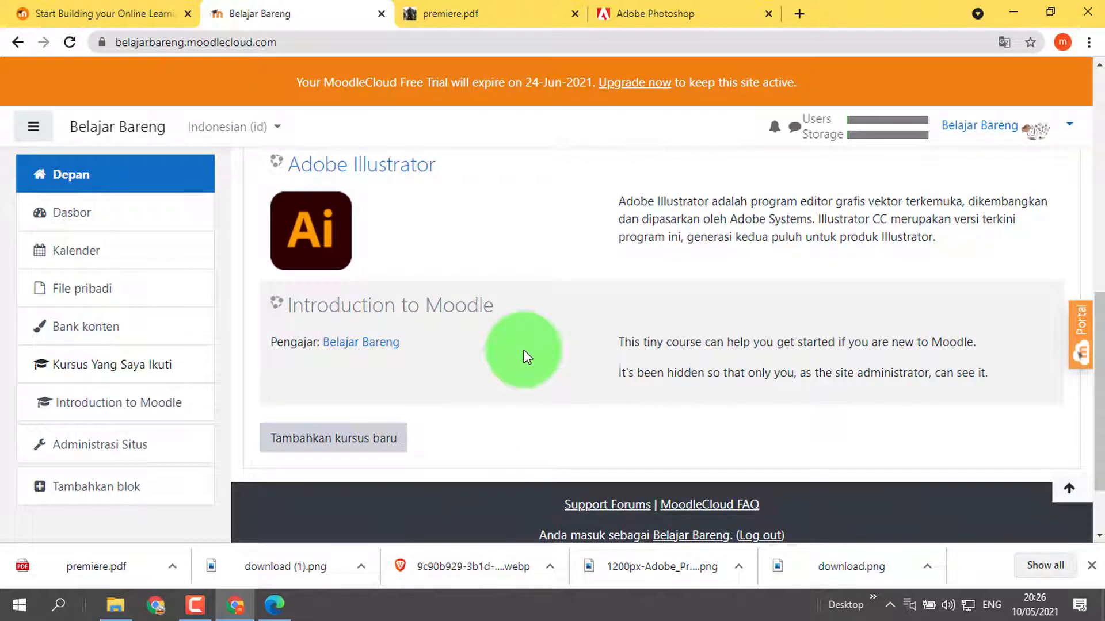
{"action": "scroll", "coordinate": [519, 367], "scroll_direction": "up", "scroll_amount": 5}
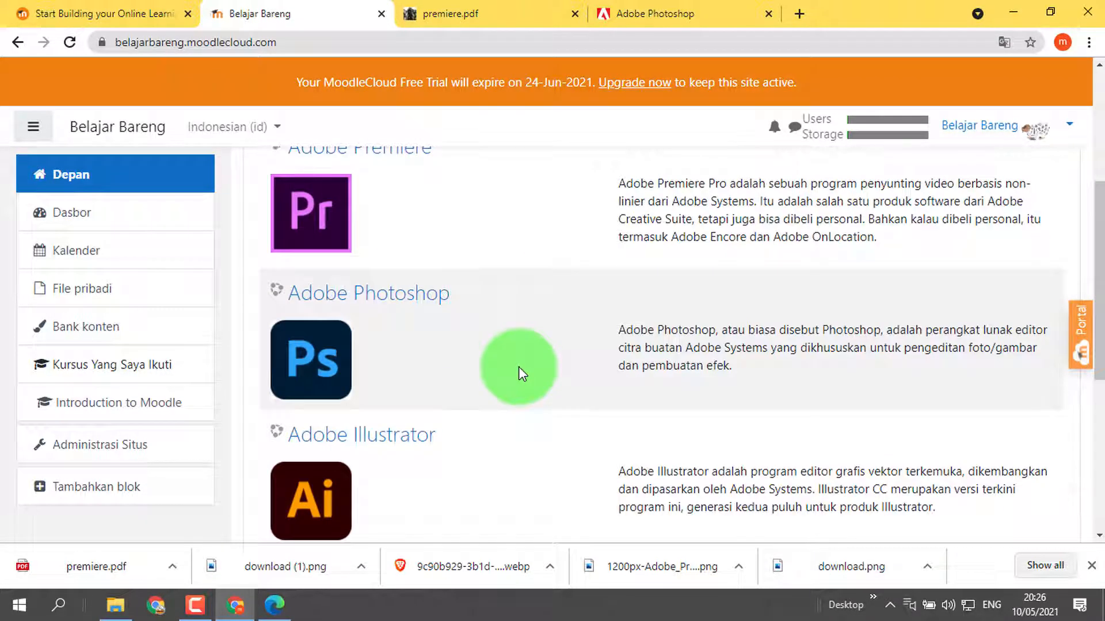